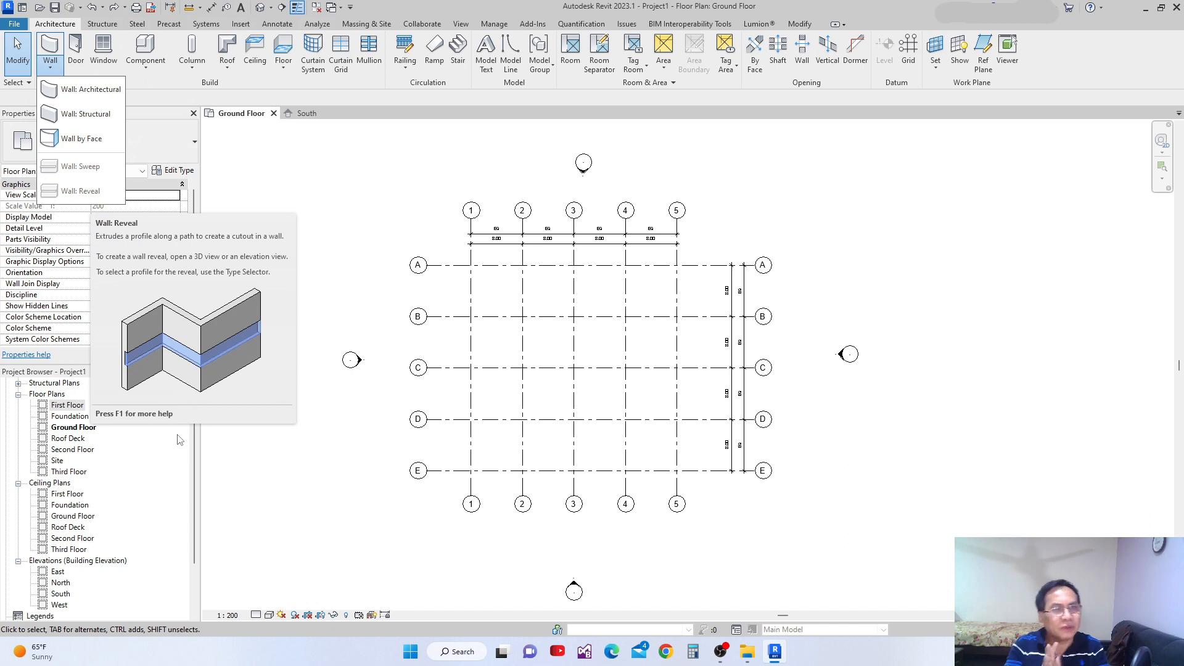
Expand the project's Families list and browse its categories down to Walls and Windows.
left_click(287, 491)
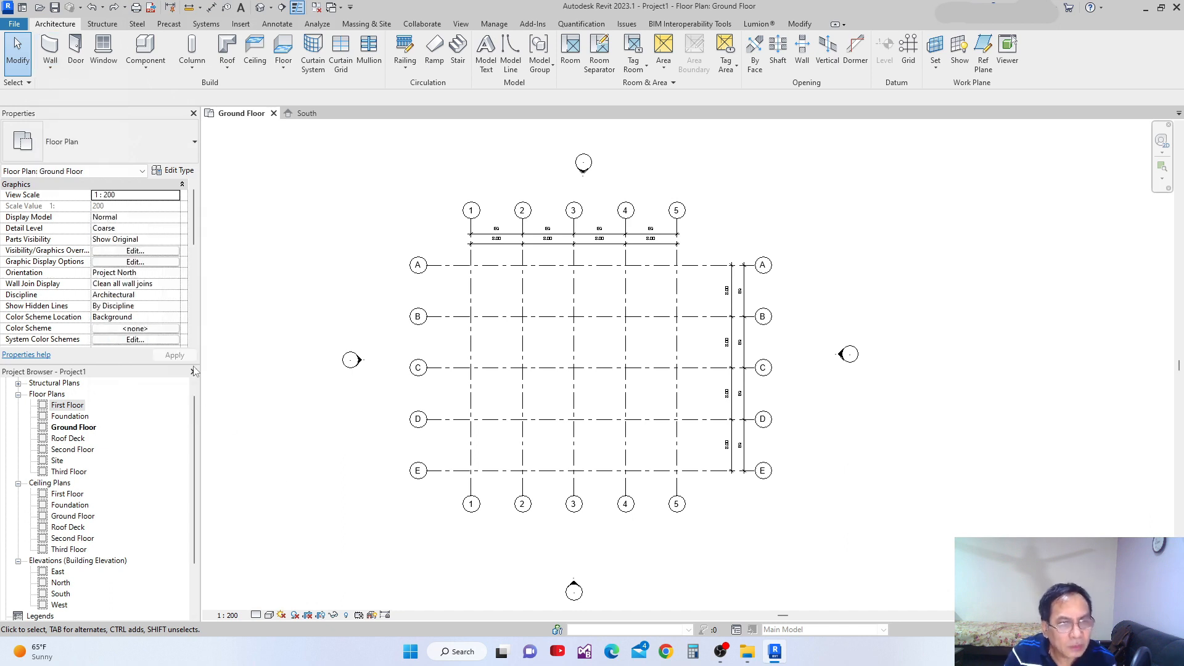
left_click_drag(196, 418, 201, 503)
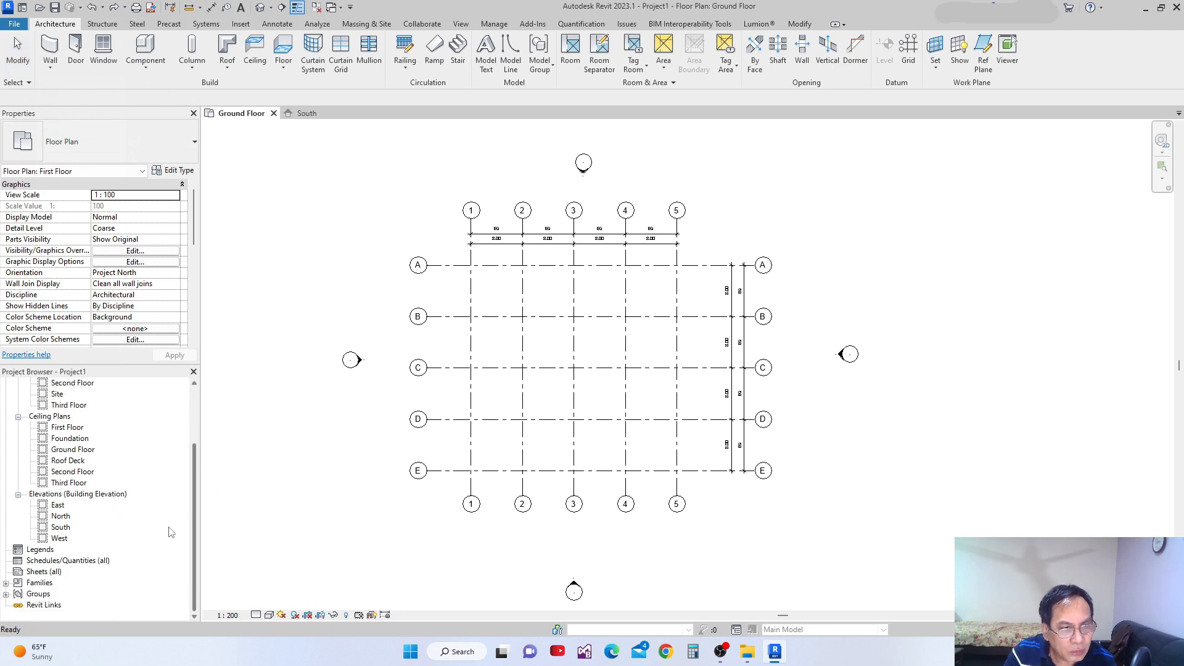
left_click(6, 584)
scroll(80, 546, "down", 5)
scroll(88, 545, "down", 2)
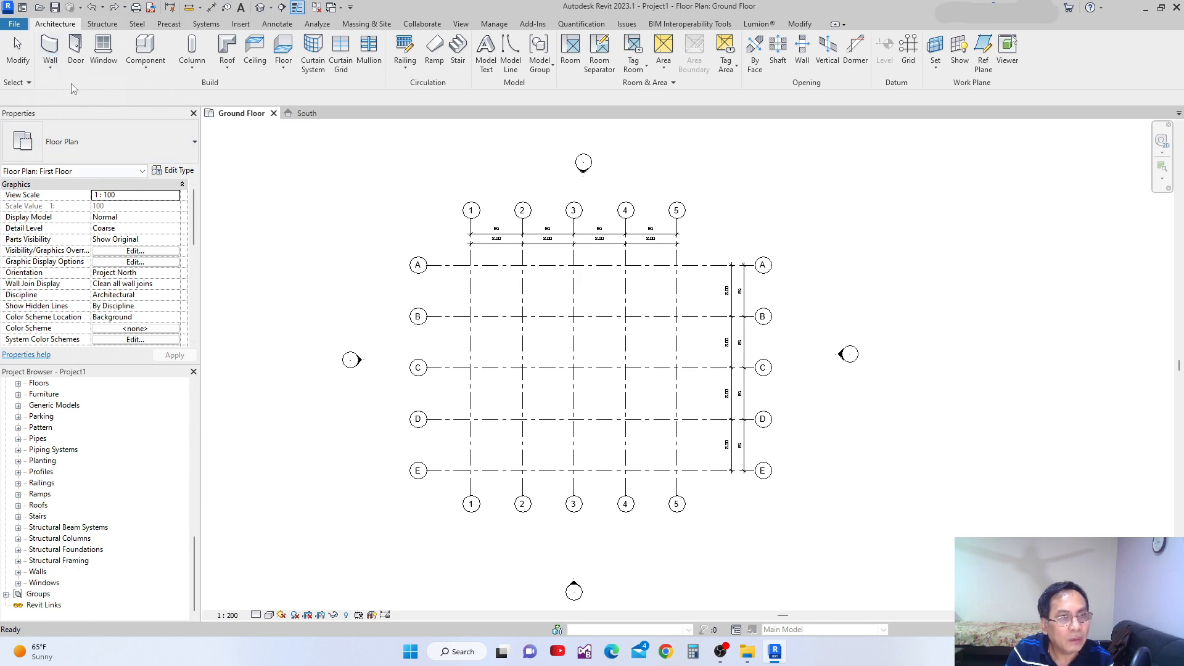
View the type properties of the Basic Wall Generic - 200mm type, and leave the Wall tool without drawing.
left_click(52, 52)
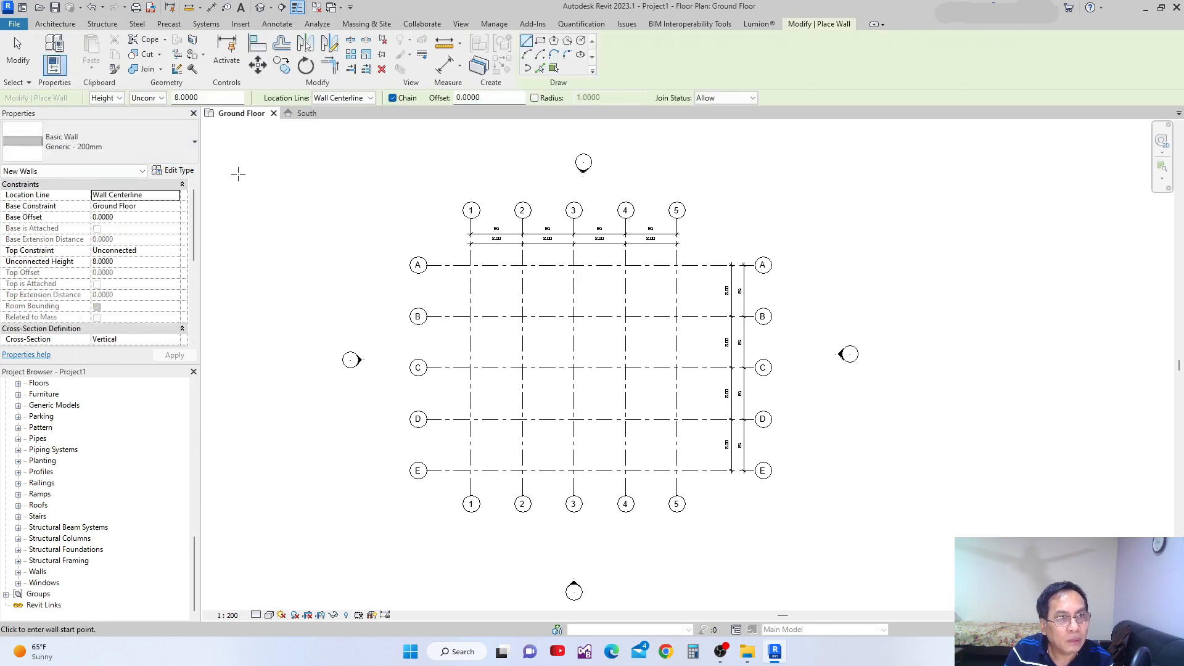
left_click(174, 171)
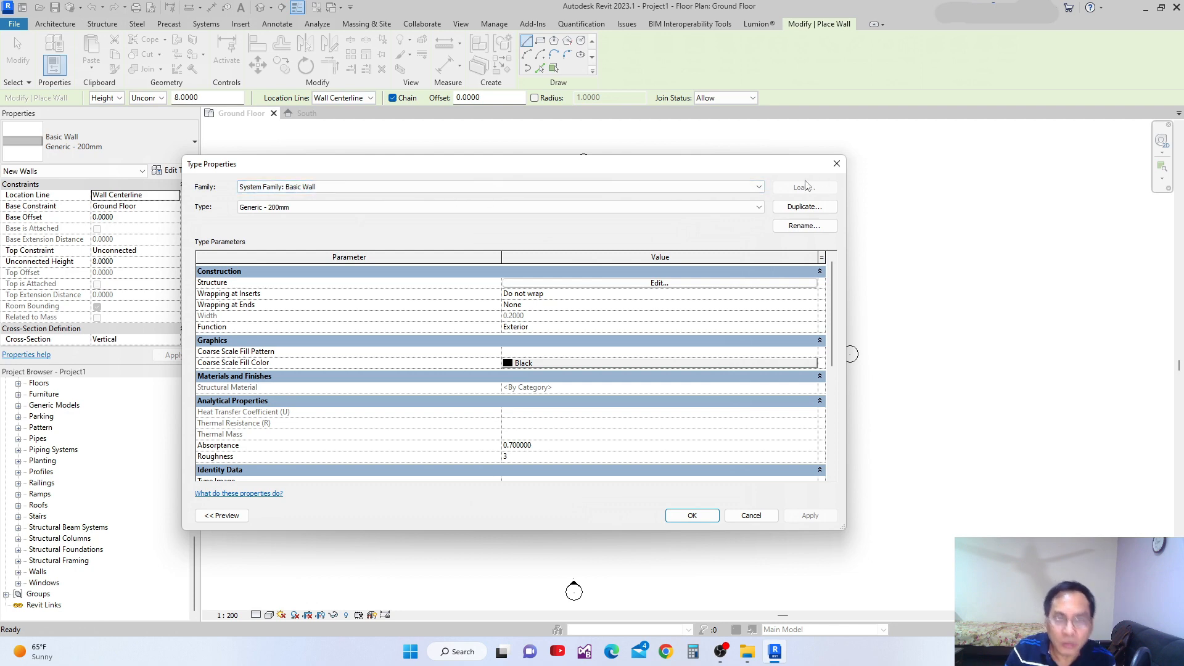
left_click(837, 164)
scroll(590, 298, "up", 3)
middle_click_drag(600, 300, 612, 289)
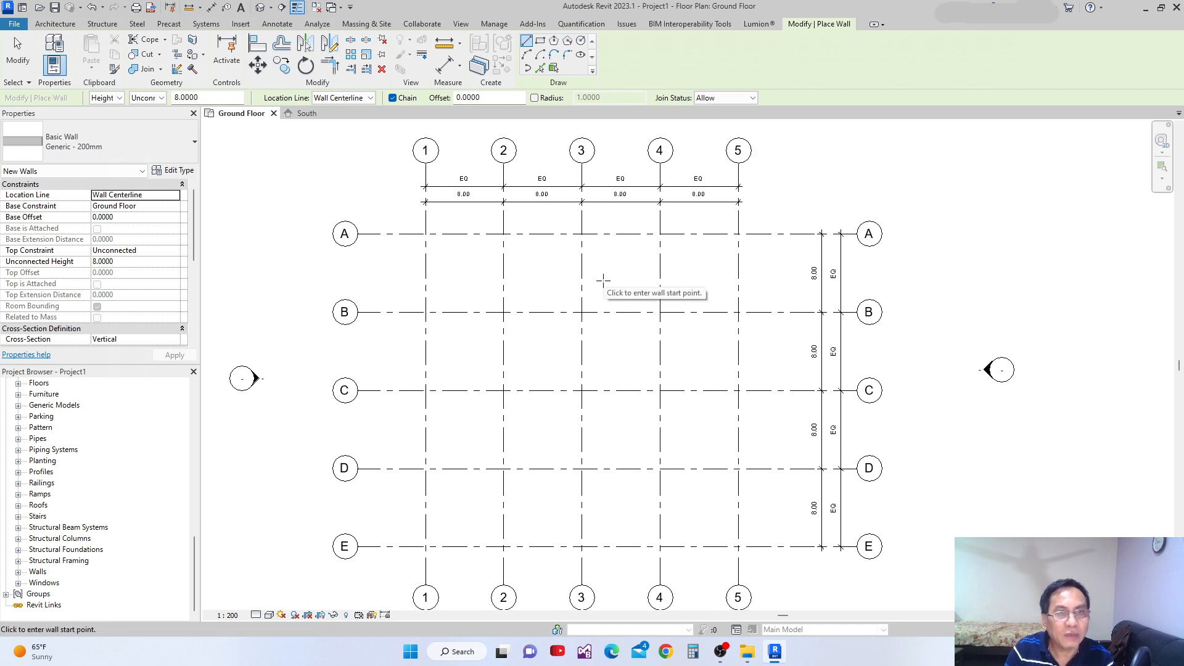
middle_click_drag(595, 312, 600, 302)
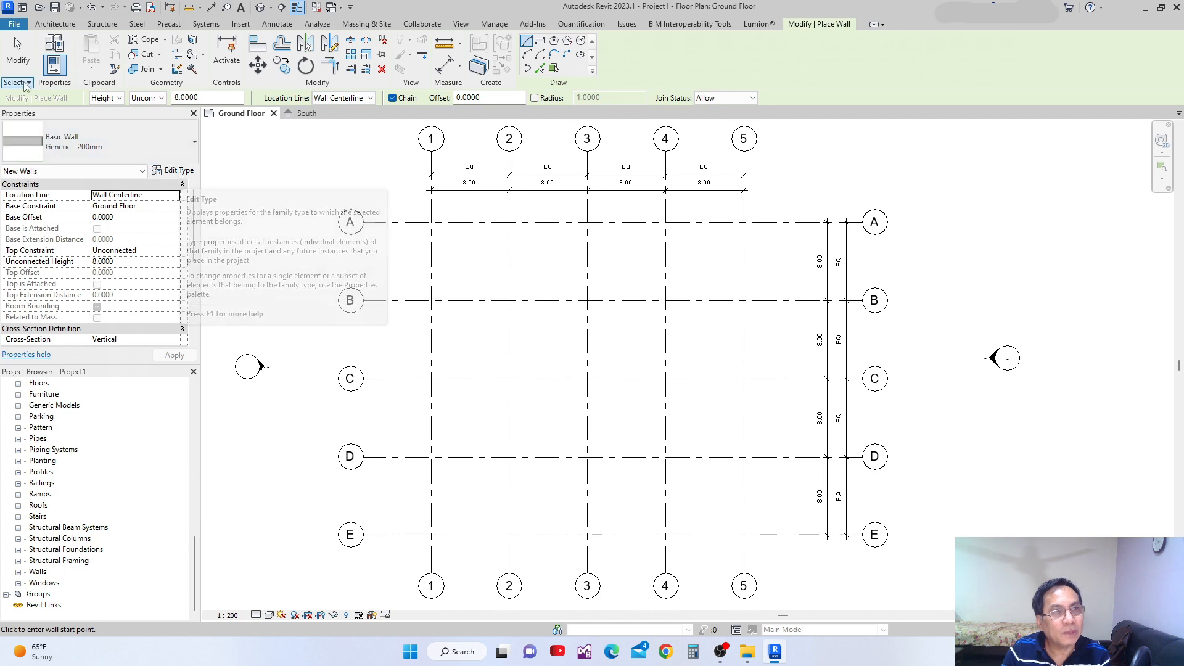
middle_click_drag(354, 186, 382, 230)
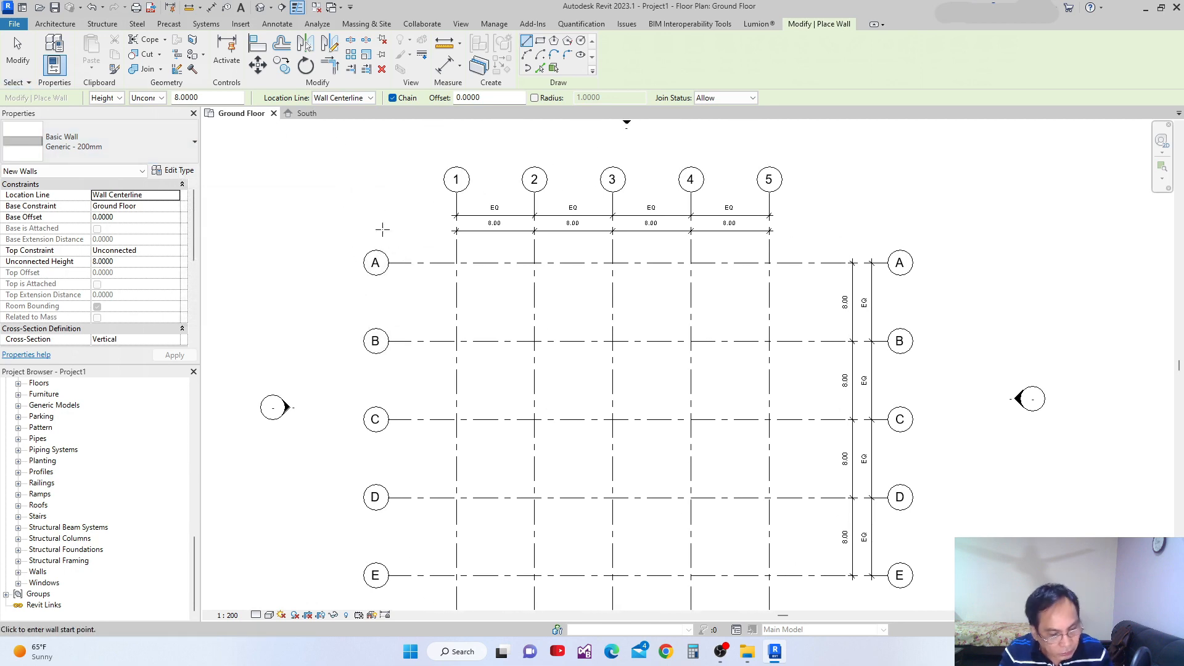
key("Escape")
key("Escape")
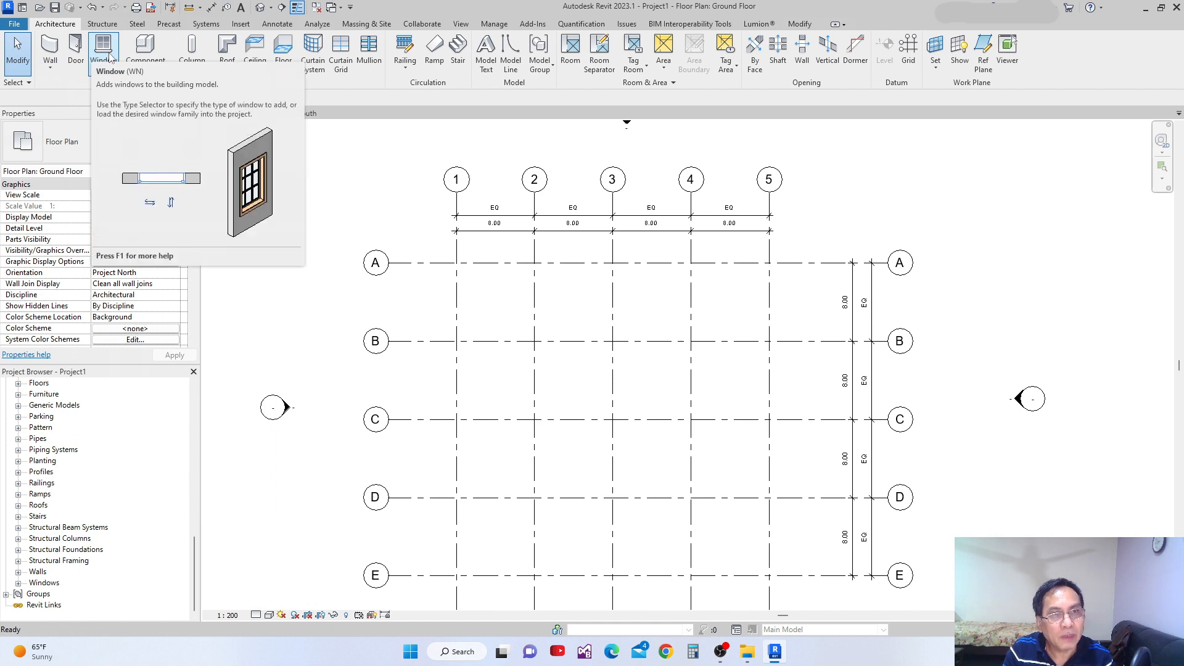
Start the Door tool and view the type properties of the M_Single-Flush 0915 x 2134mm door.
left_click(75, 48)
left_click(173, 170)
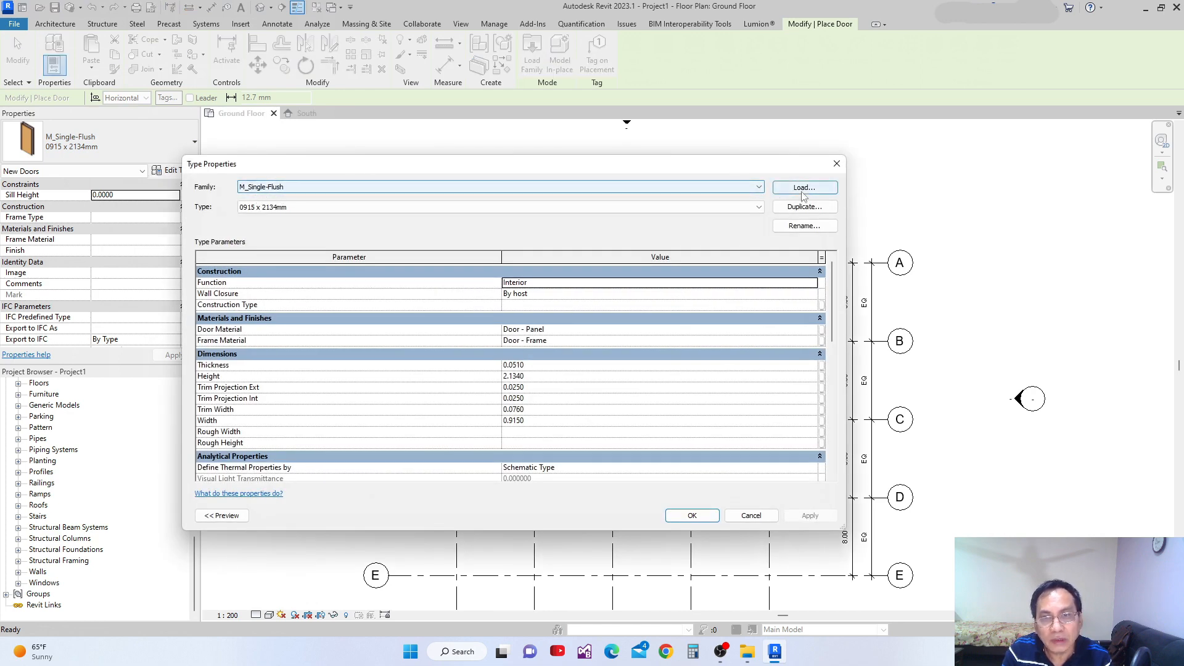
left_click_drag(412, 172, 485, 187)
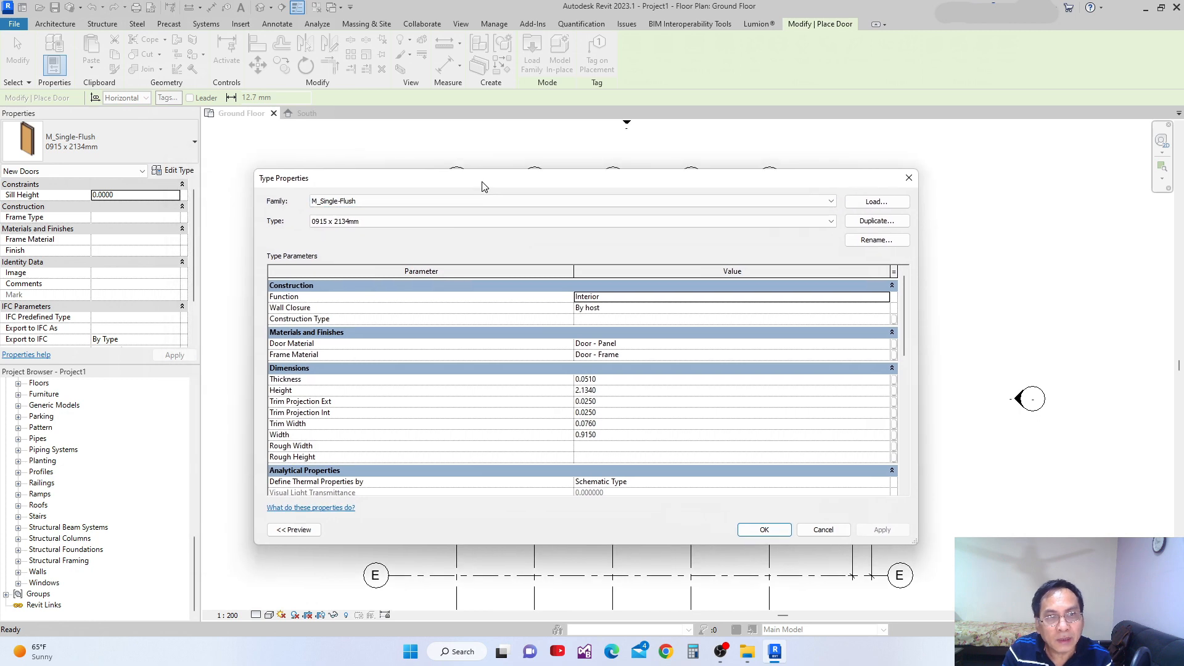
left_click(910, 178)
scroll(485, 281, "up", 2)
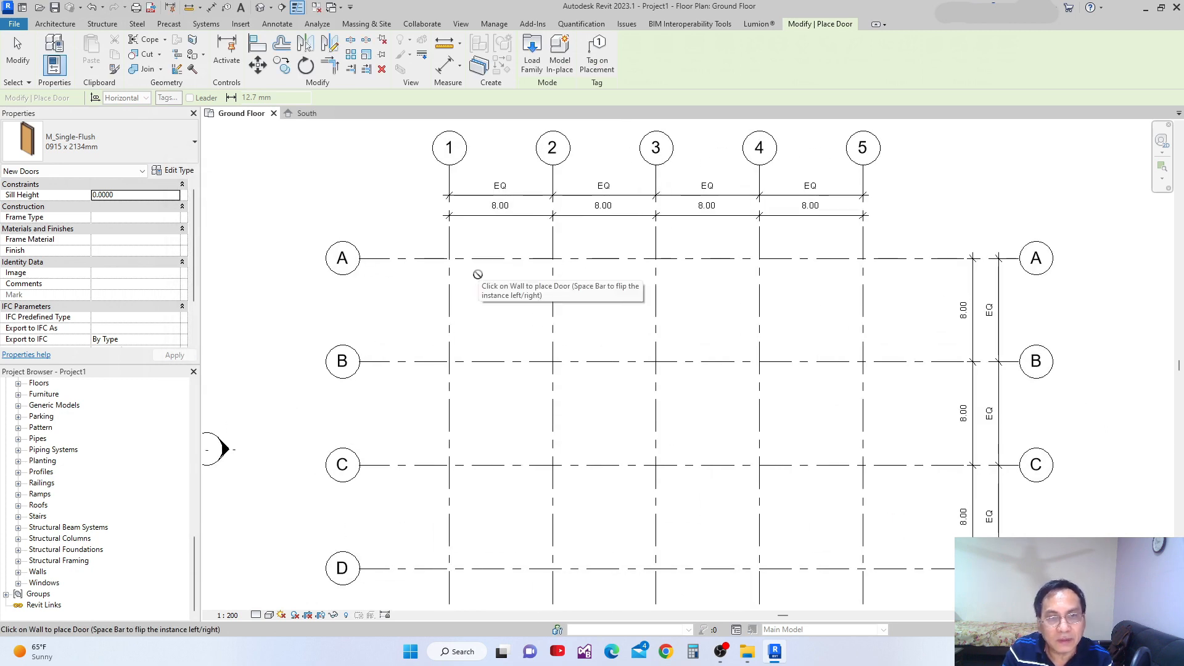
left_click(174, 170)
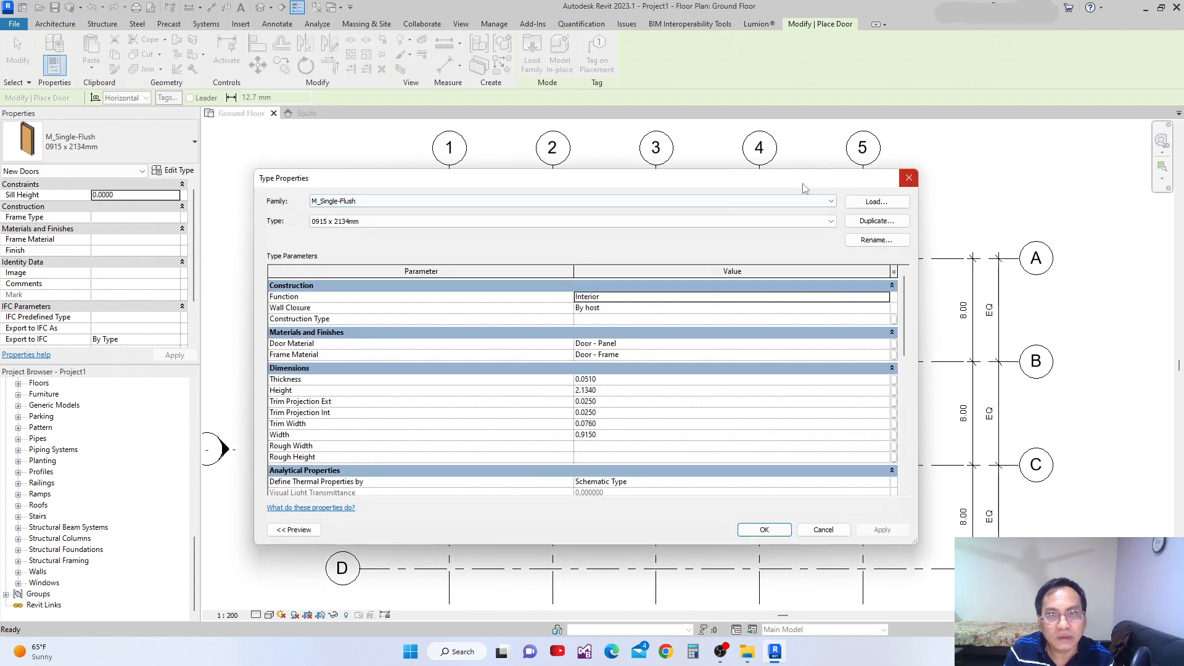
left_click(909, 177)
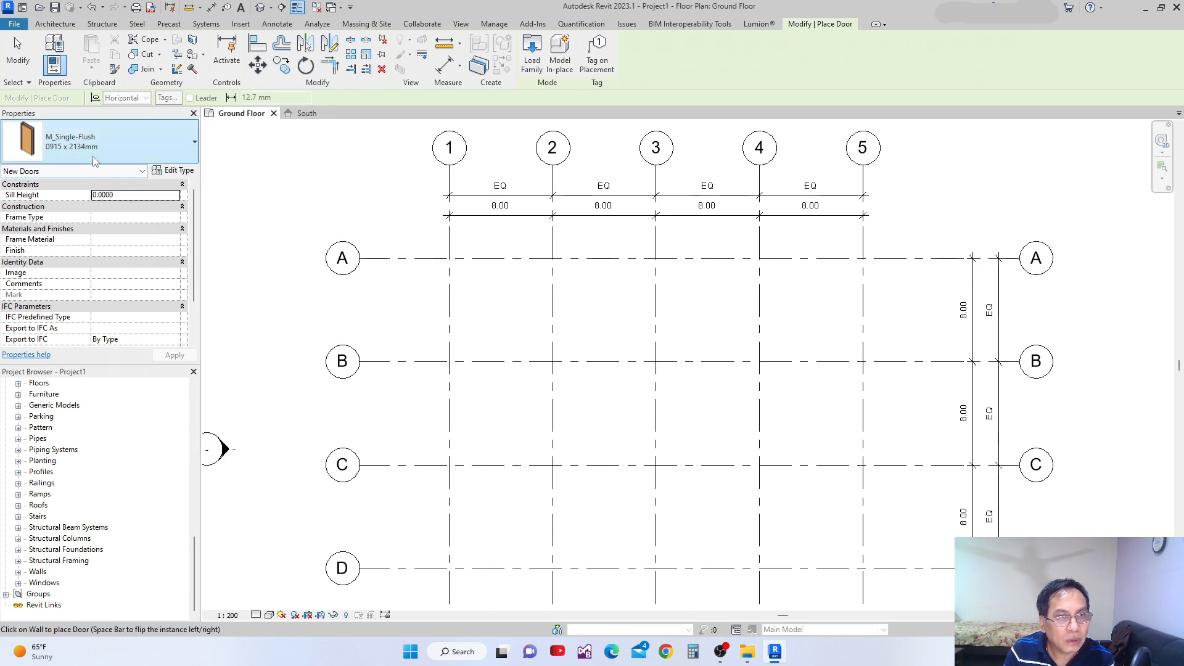
Check which families and size types are available for doors in the type properties, without changing the selection.
left_click(174, 171)
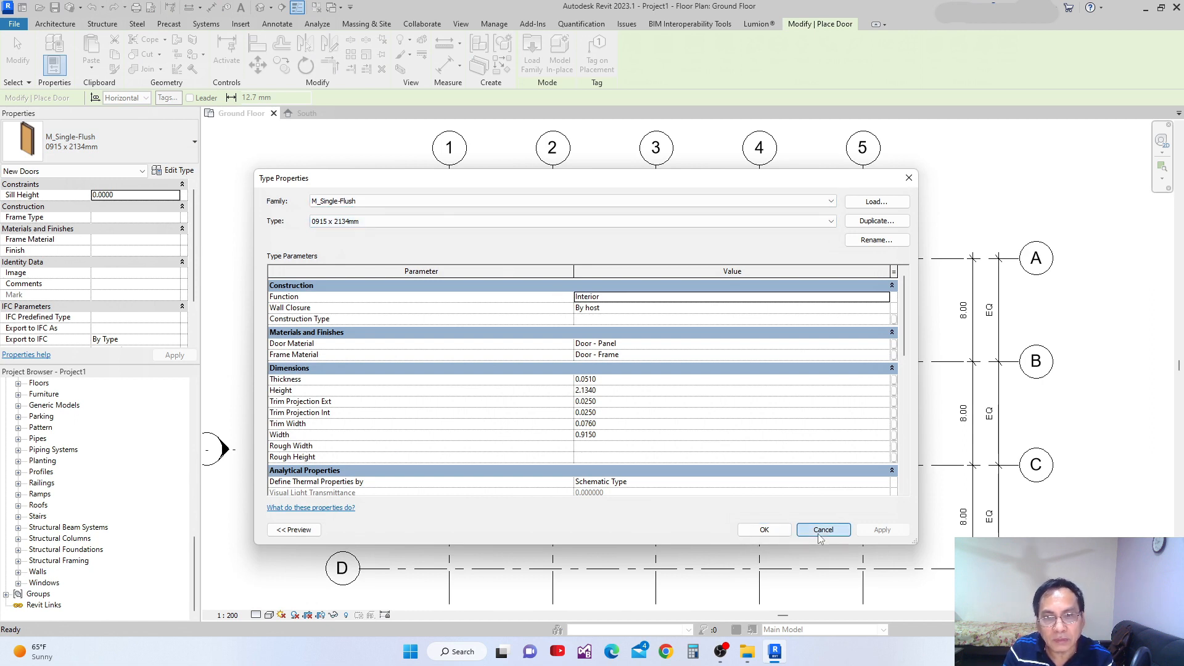
left_click(831, 202)
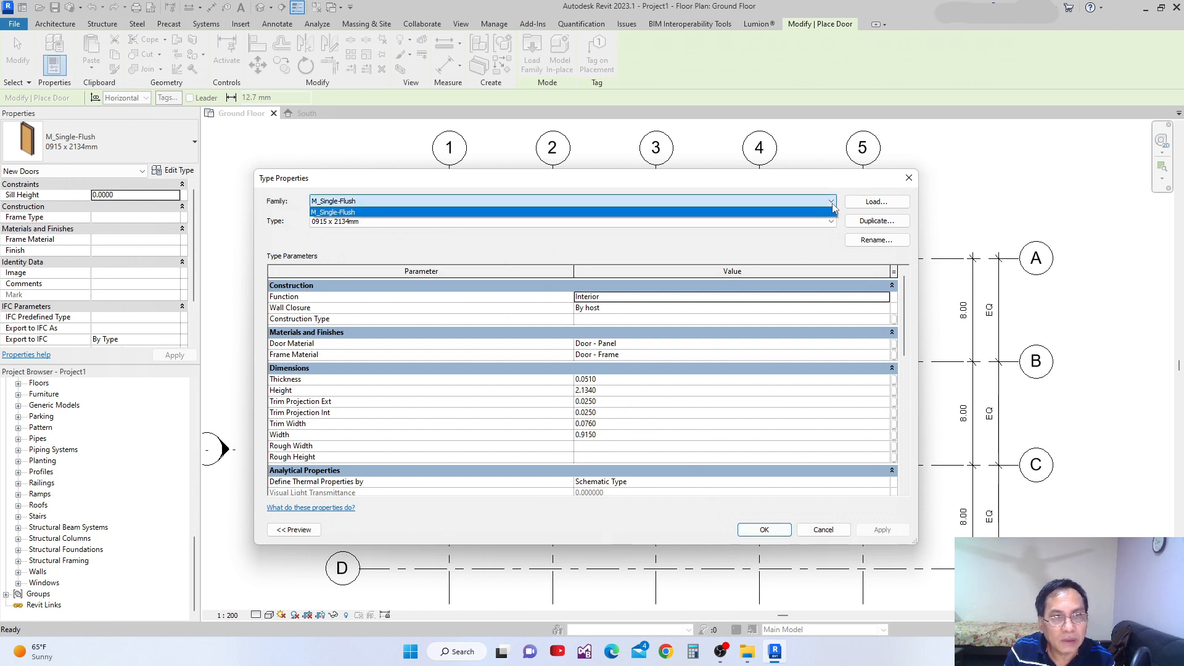
left_click(832, 210)
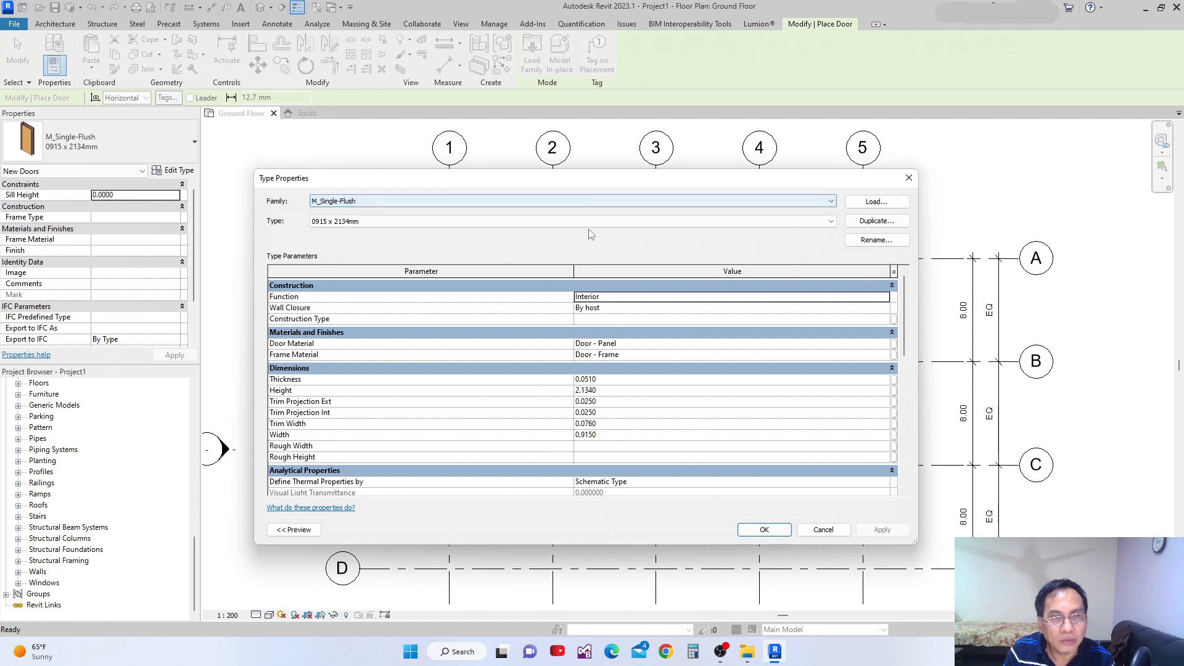
left_click(826, 222)
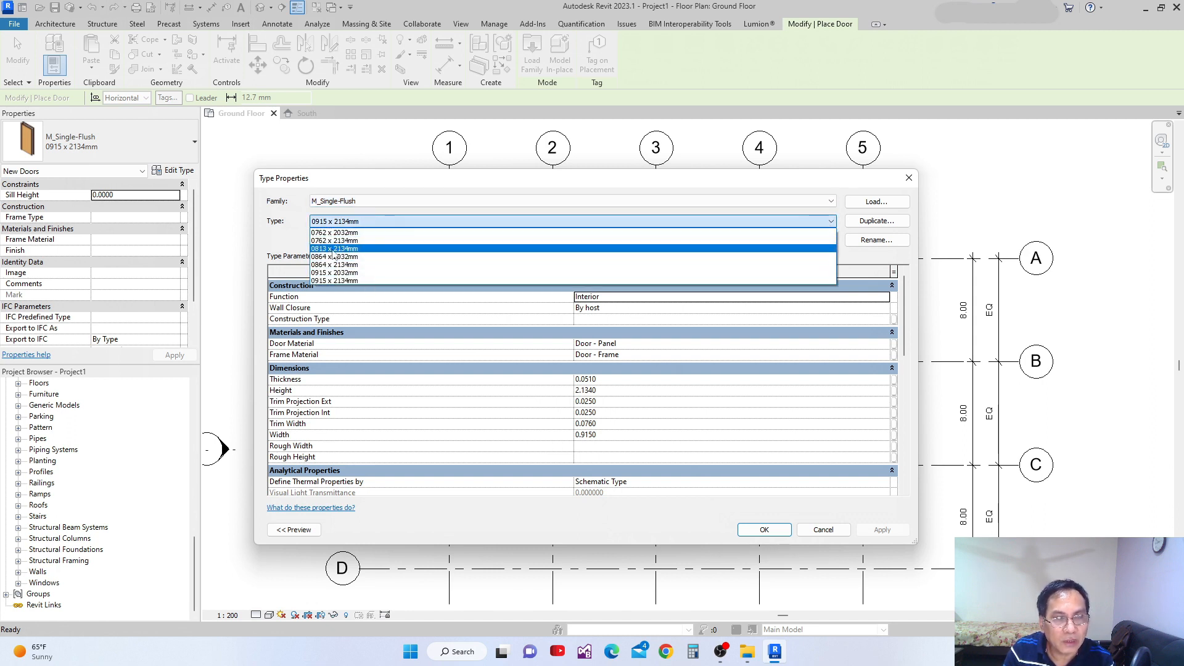
left_click(592, 180)
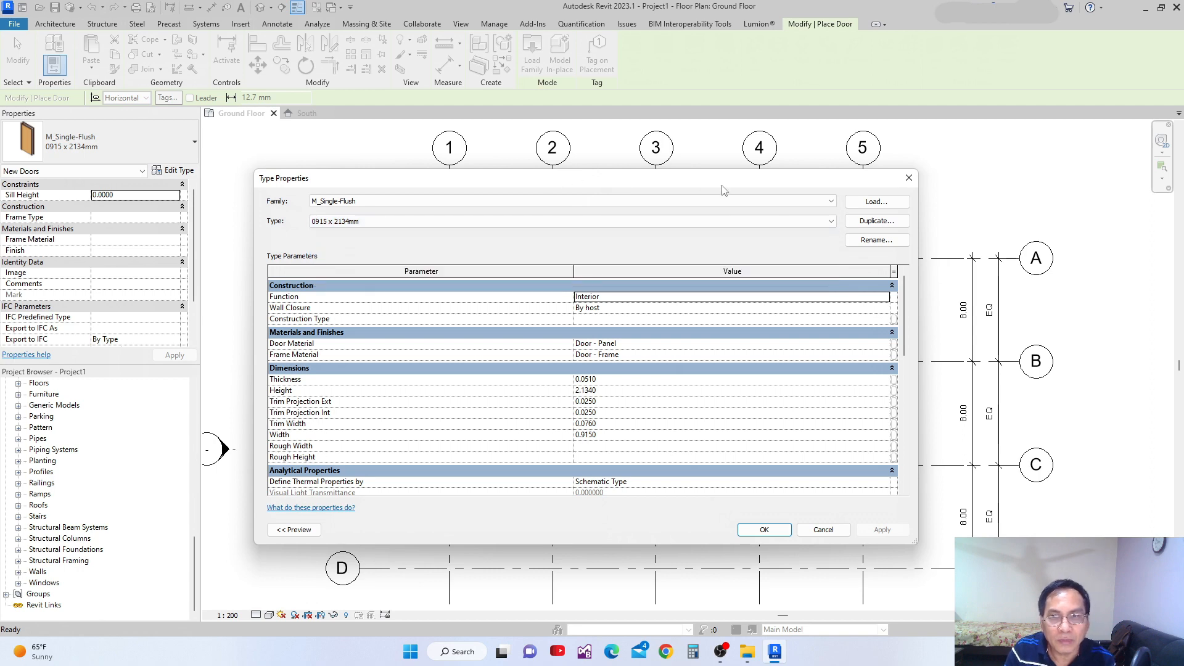
left_click_drag(851, 180, 733, 191)
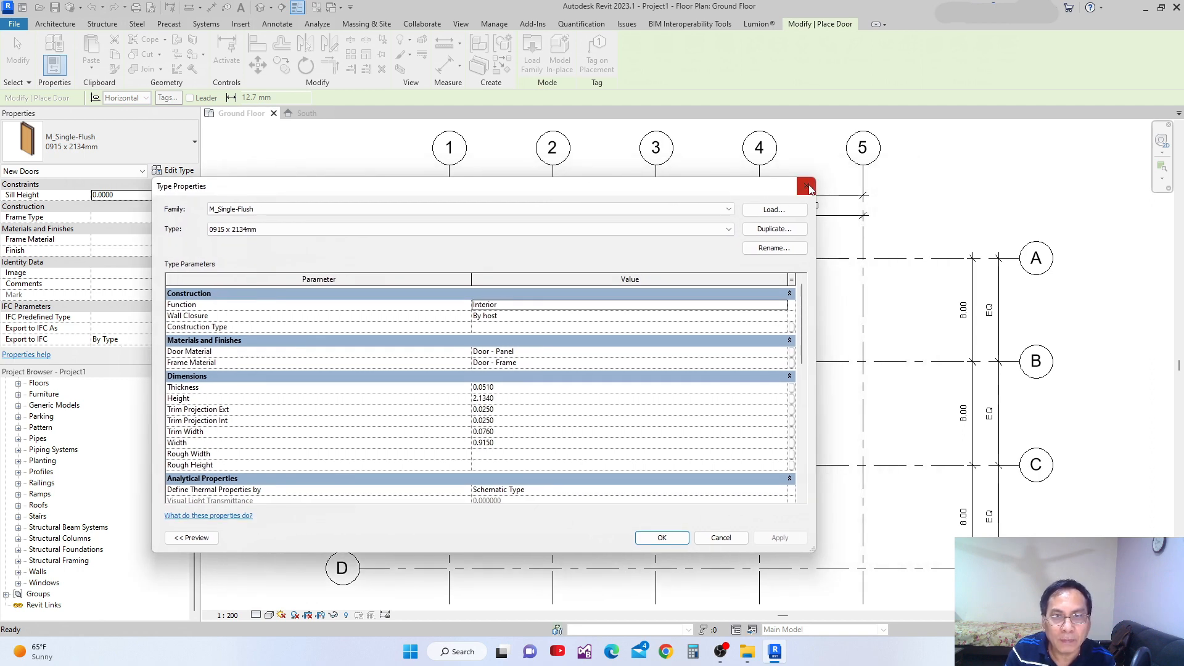
left_click(806, 186)
left_click(45, 22)
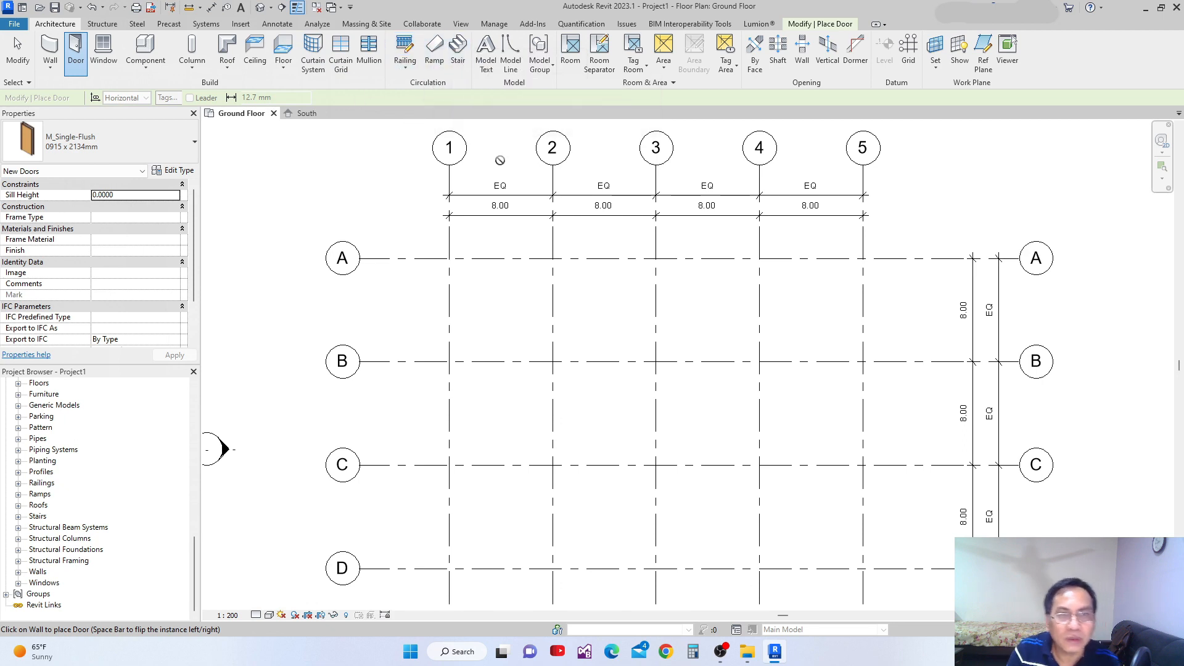
scroll(553, 233, "down", 3)
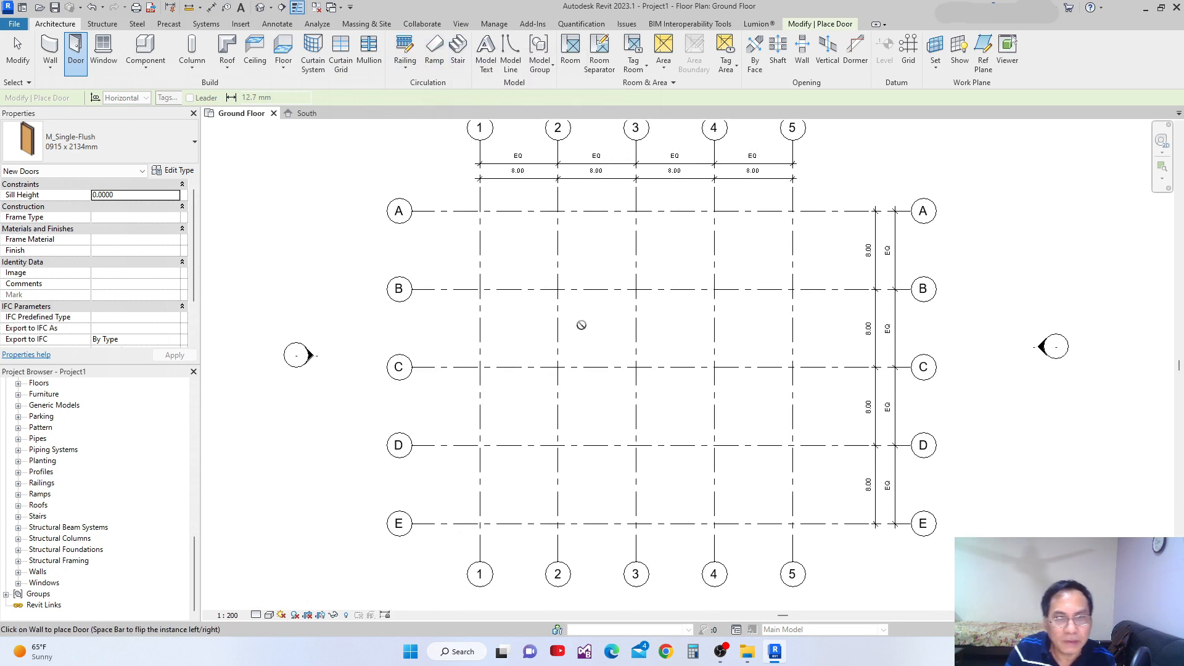
scroll(589, 318, "down", 4)
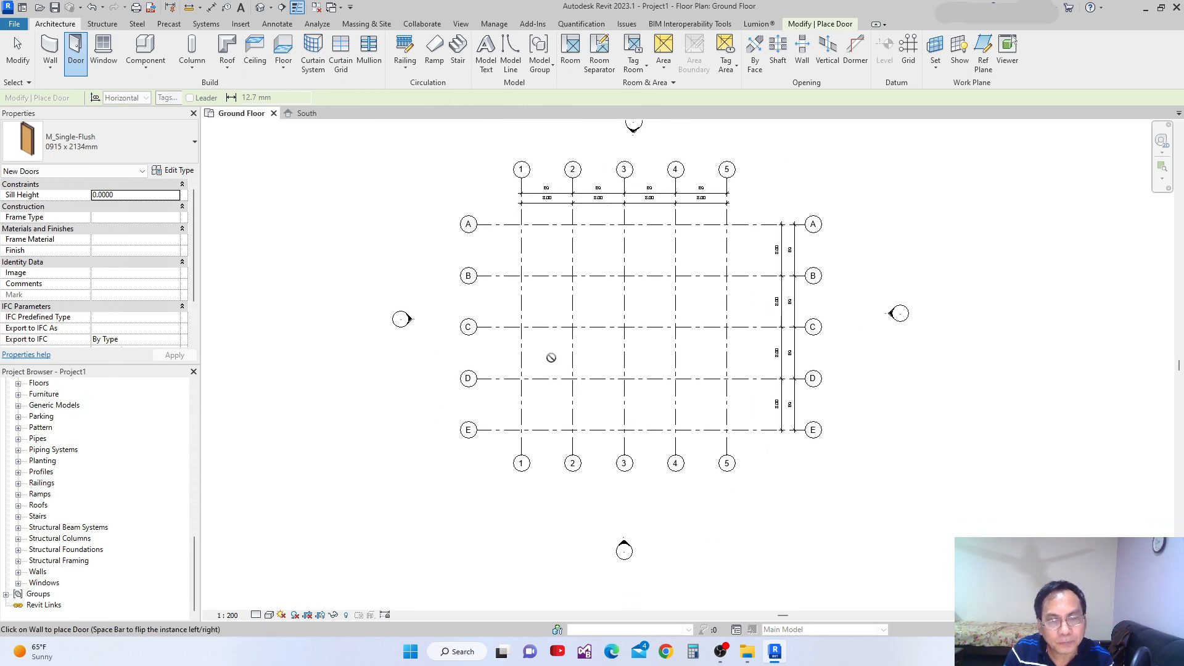
scroll(509, 342, "up", 2)
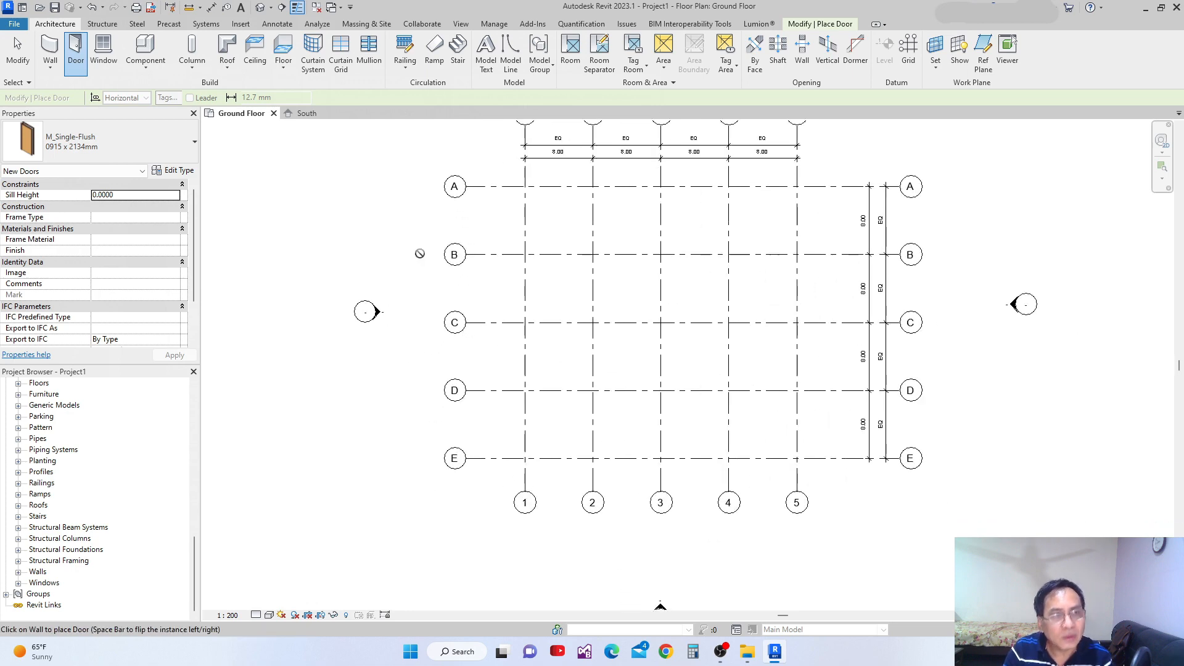
left_click(50, 49)
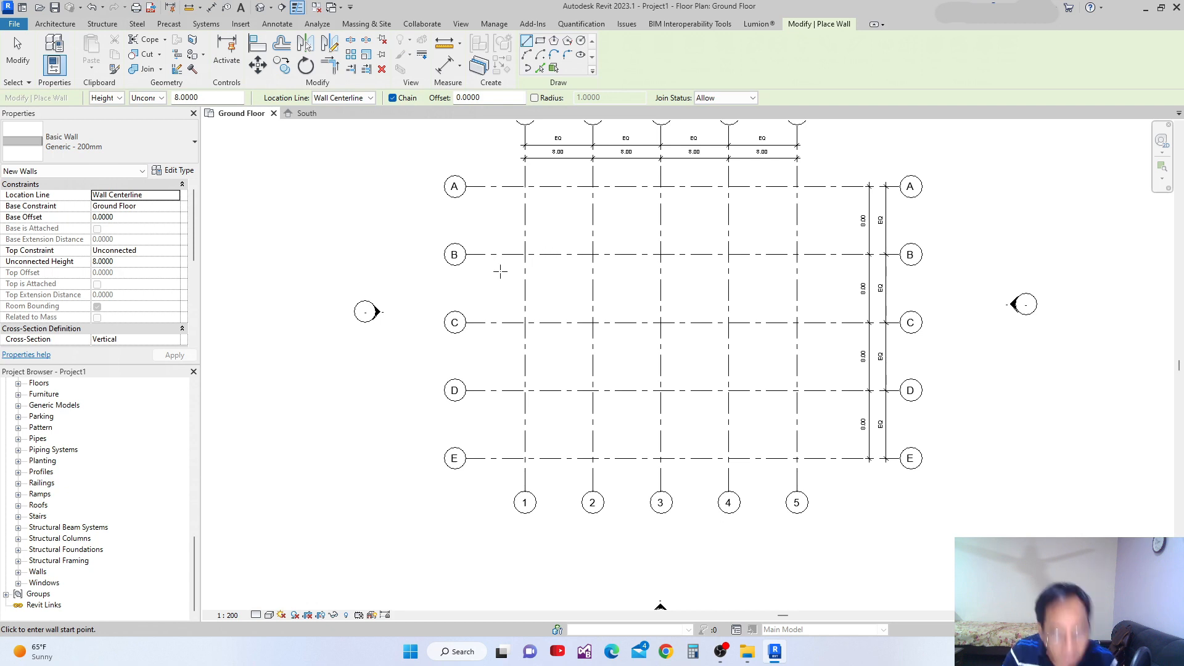
key("Escape")
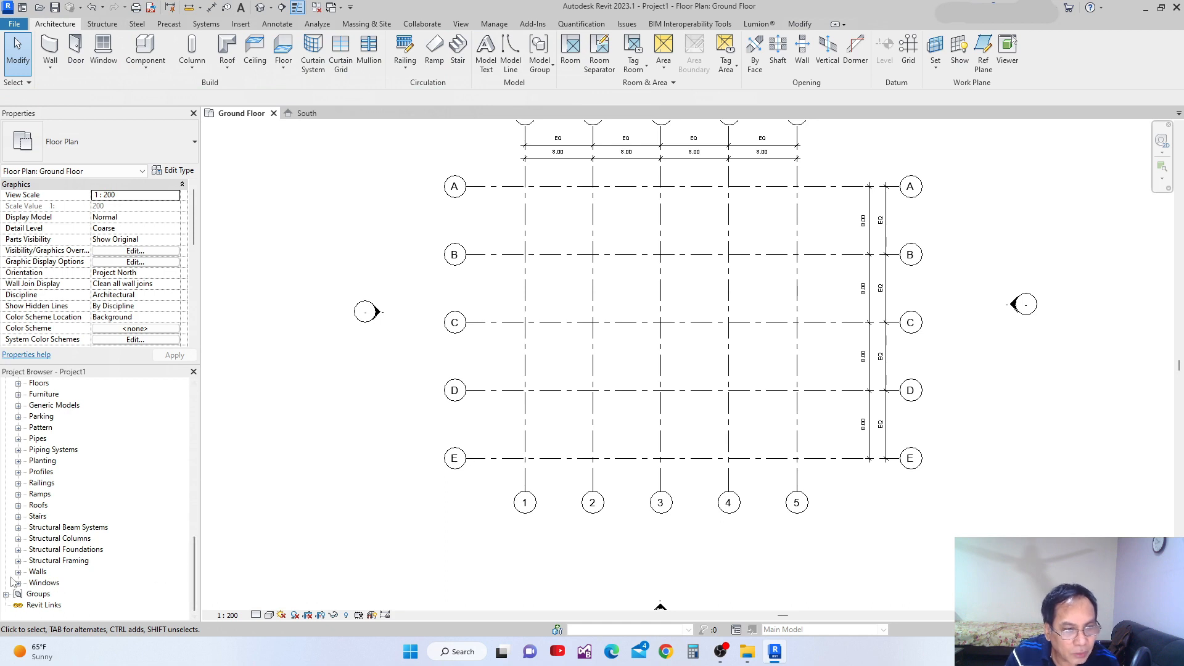
Expand the Walls category of the project families down to the types under Stacked Wall.
left_click_drag(195, 575, 163, 610)
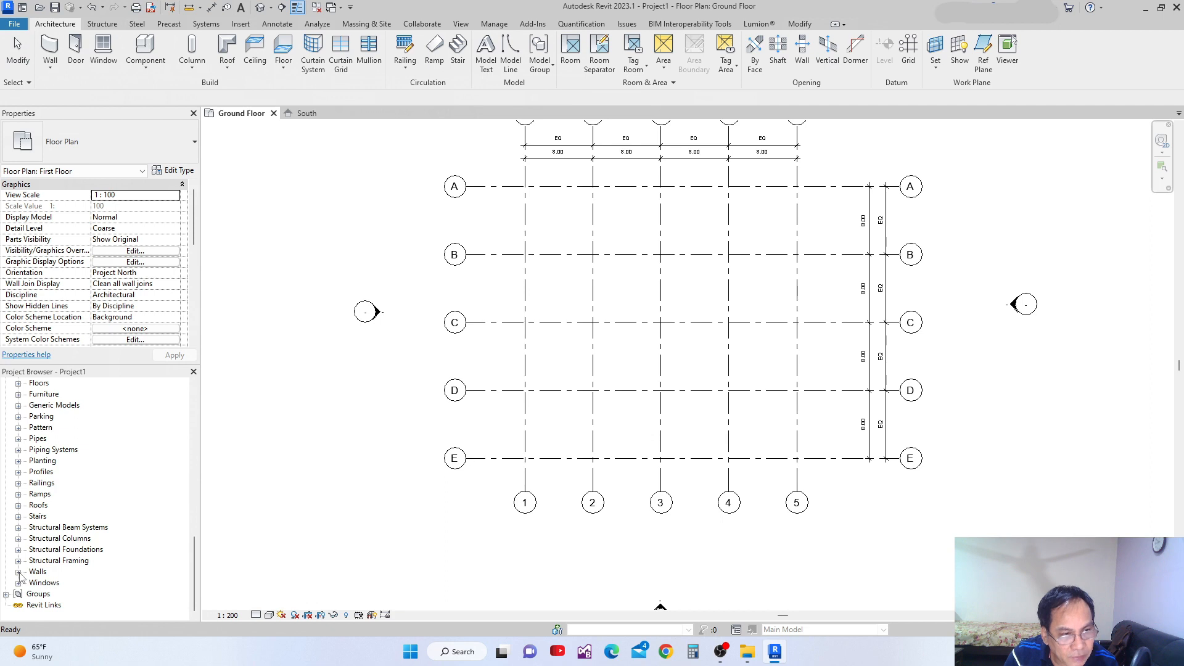
left_click(19, 573)
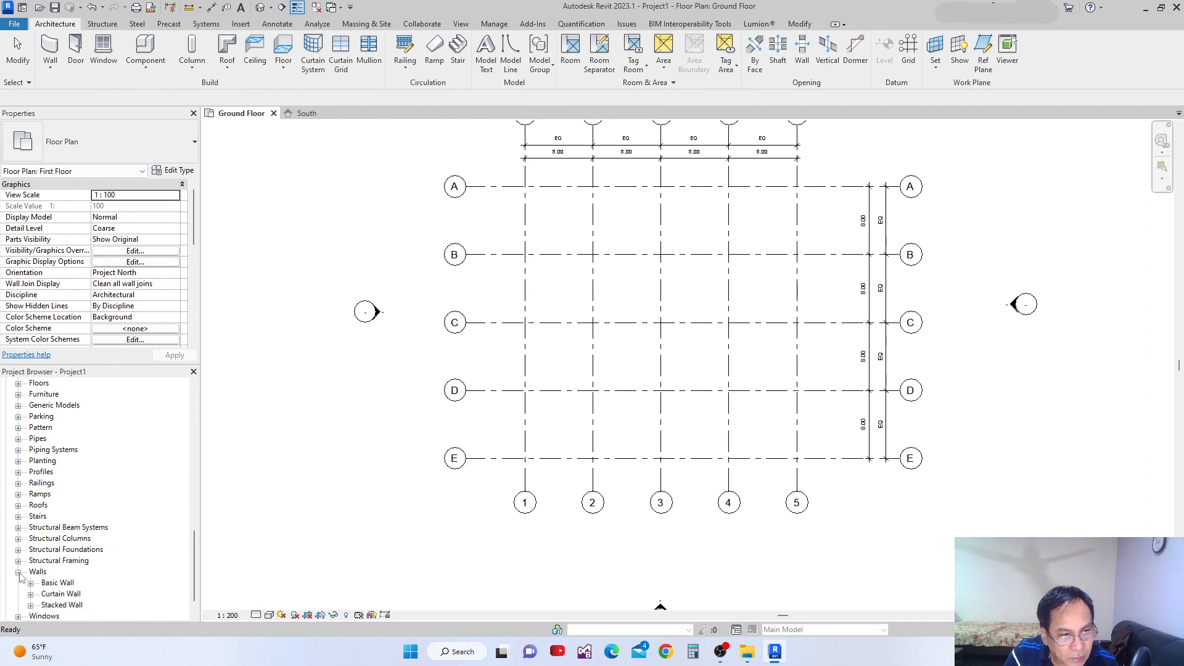
left_click_drag(195, 566, 195, 594)
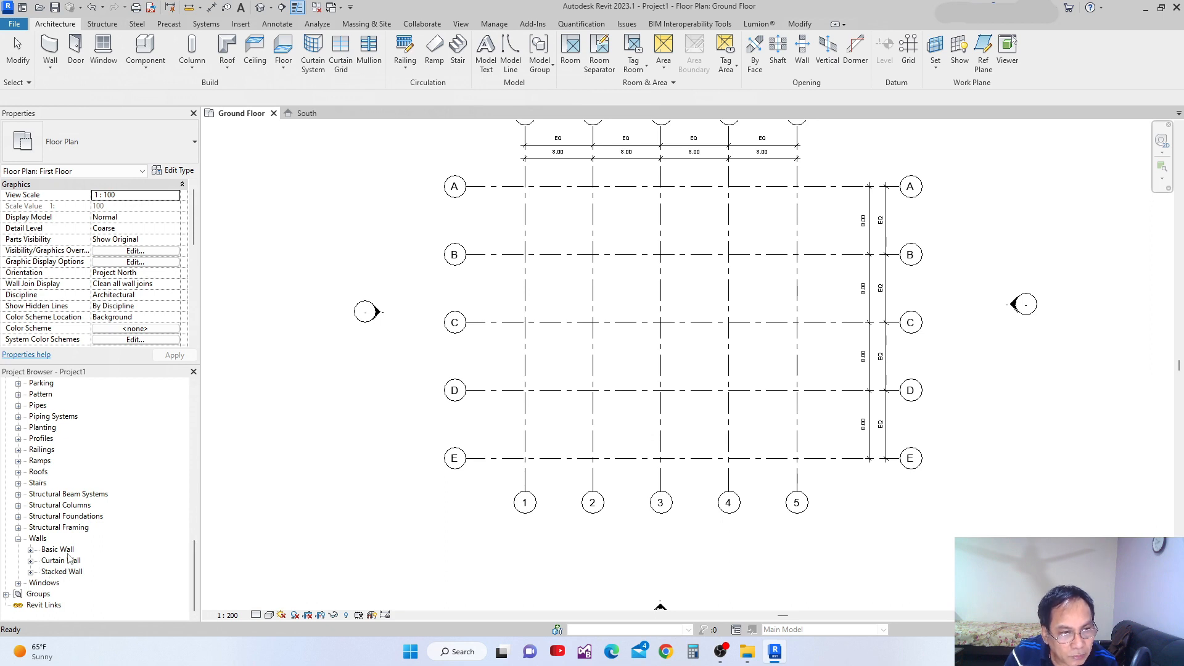
left_click(30, 573)
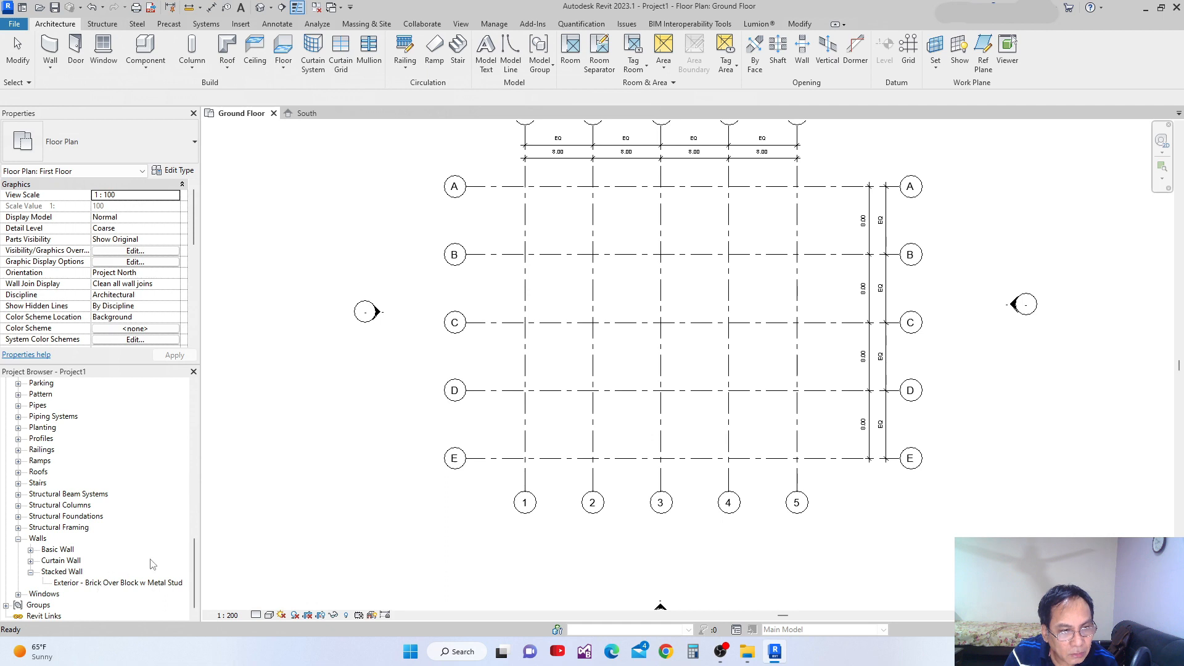
Draw a vertical Exterior - Brick Over Block w Metal Stud stacked wall beside grid line 1, from just below grid B to just above grid E.
left_click(146, 583)
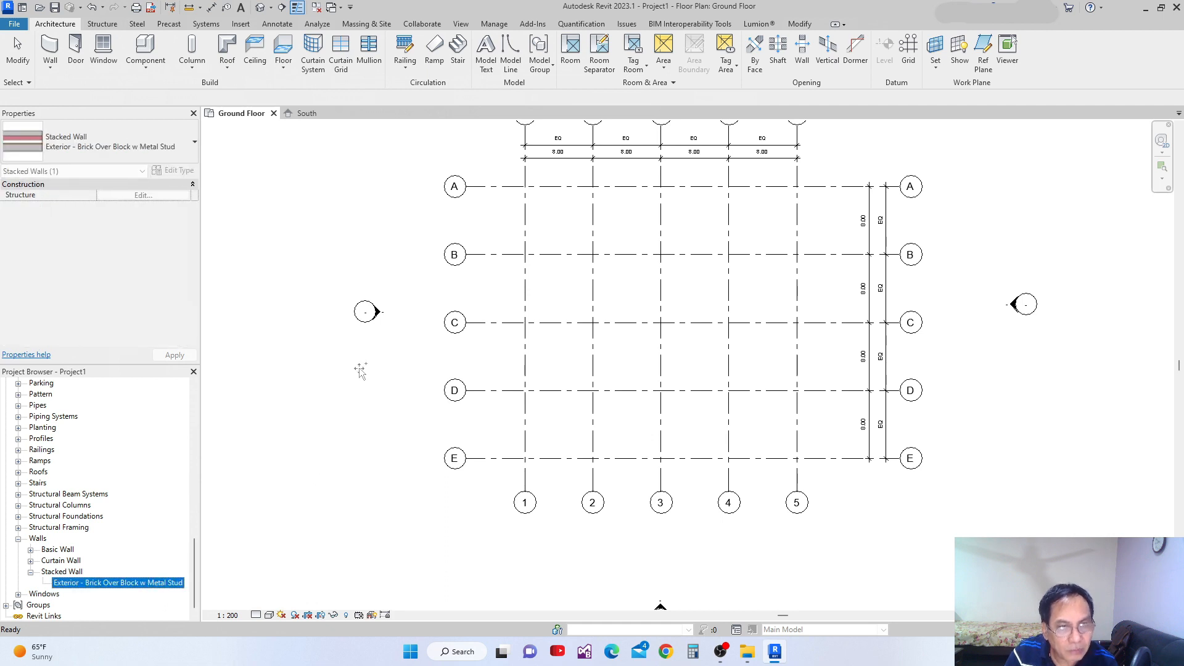
left_click_drag(360, 370, 475, 347)
left_click(516, 266)
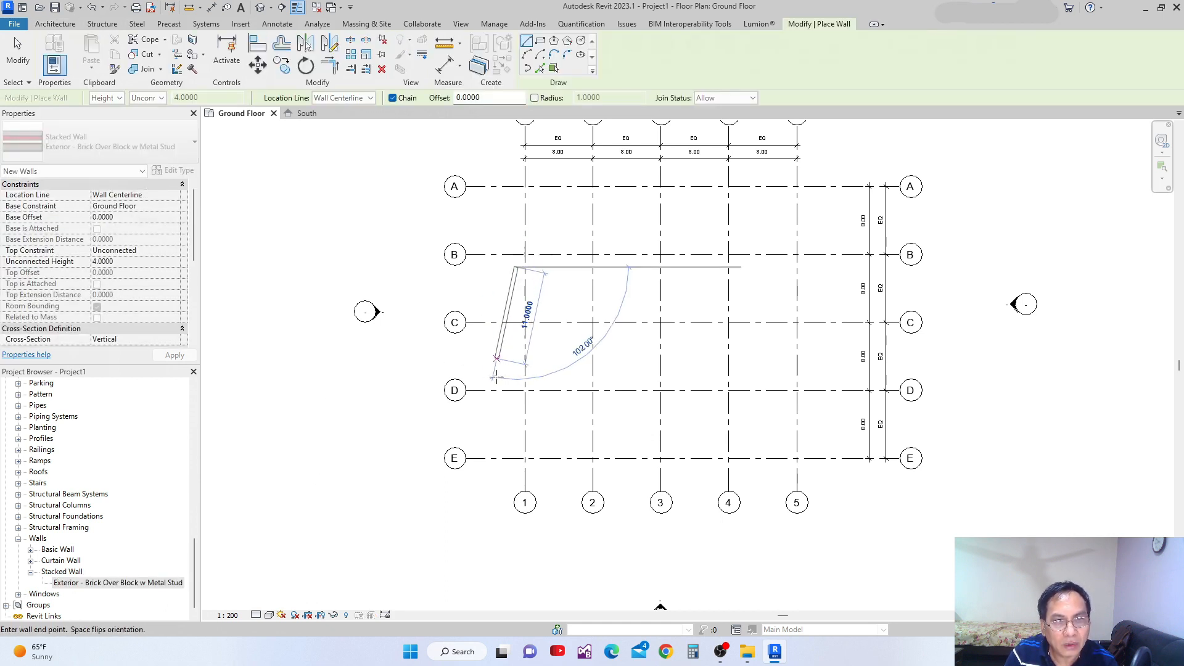
left_click(516, 437)
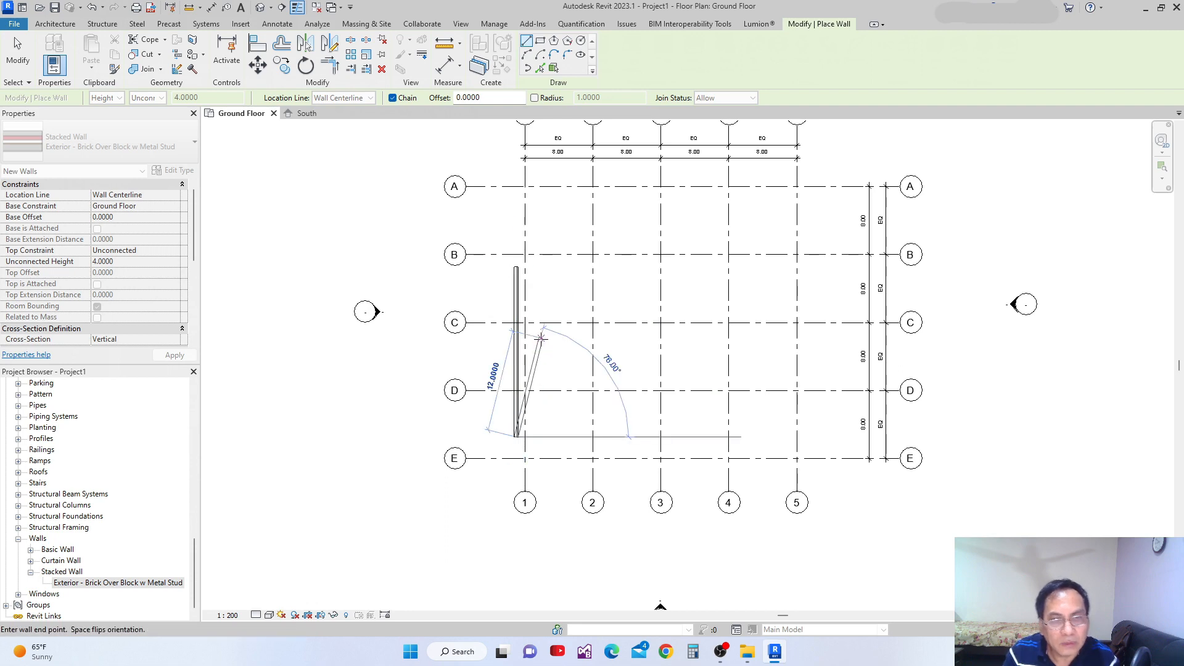
key("Escape")
key("Escape")
Examine the wall types and heights in the assembly structure of the stacked wall beside grid line 1, without changing anything.
left_click(517, 346)
left_click(176, 171)
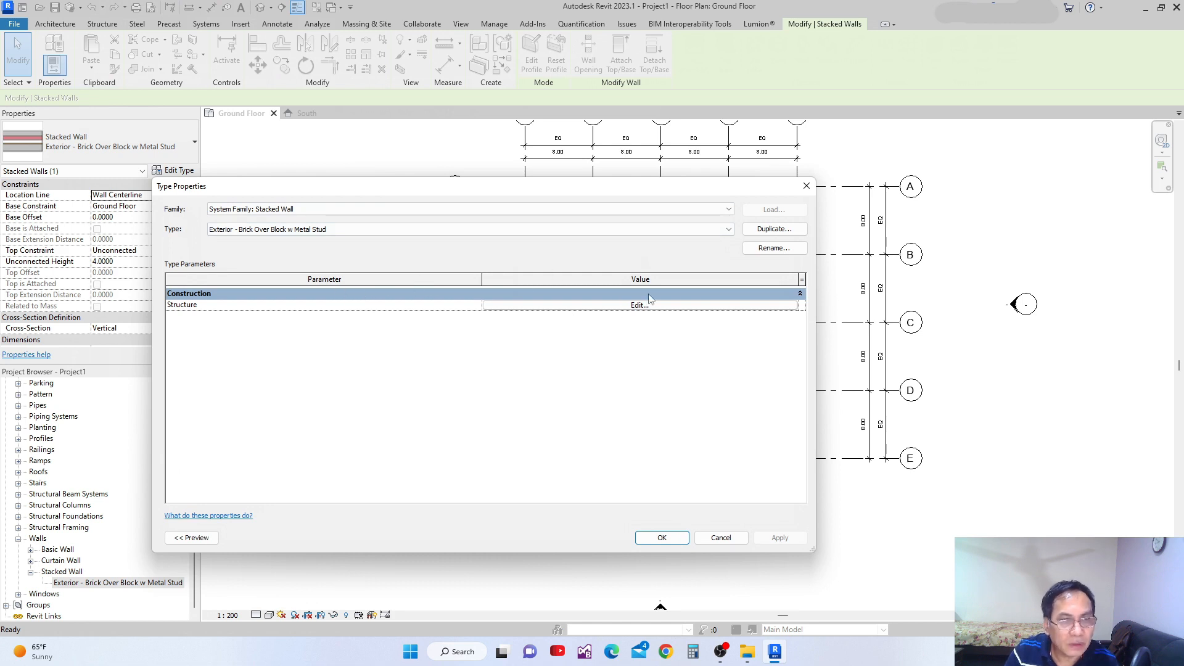
left_click(642, 308)
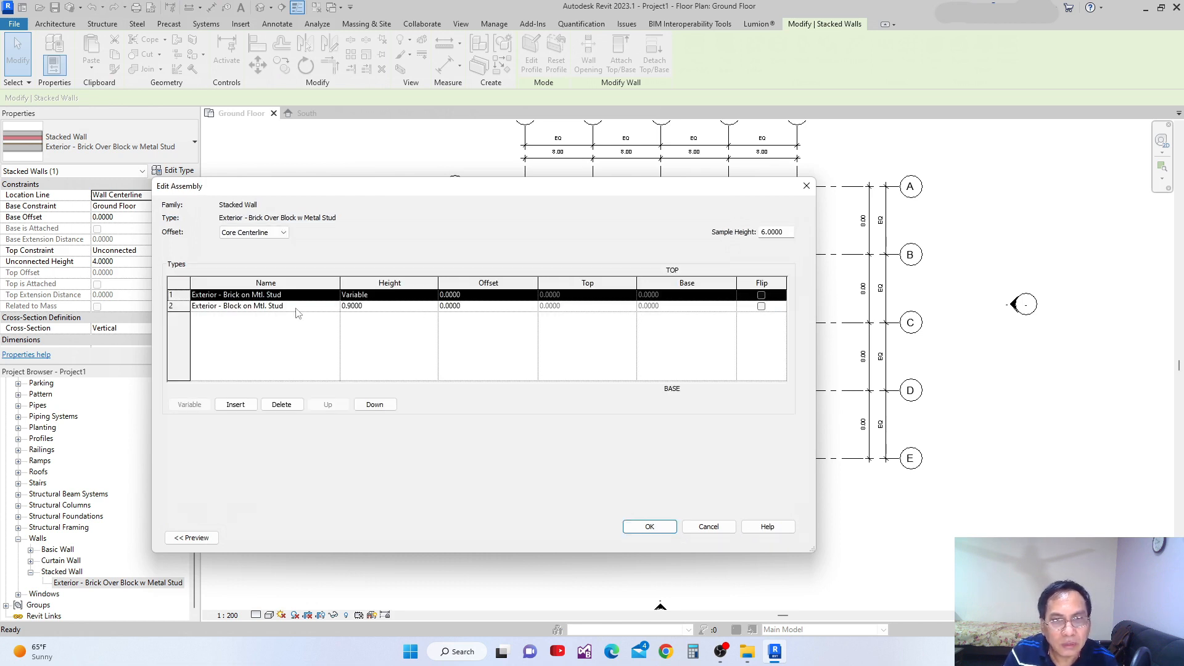
left_click(372, 306)
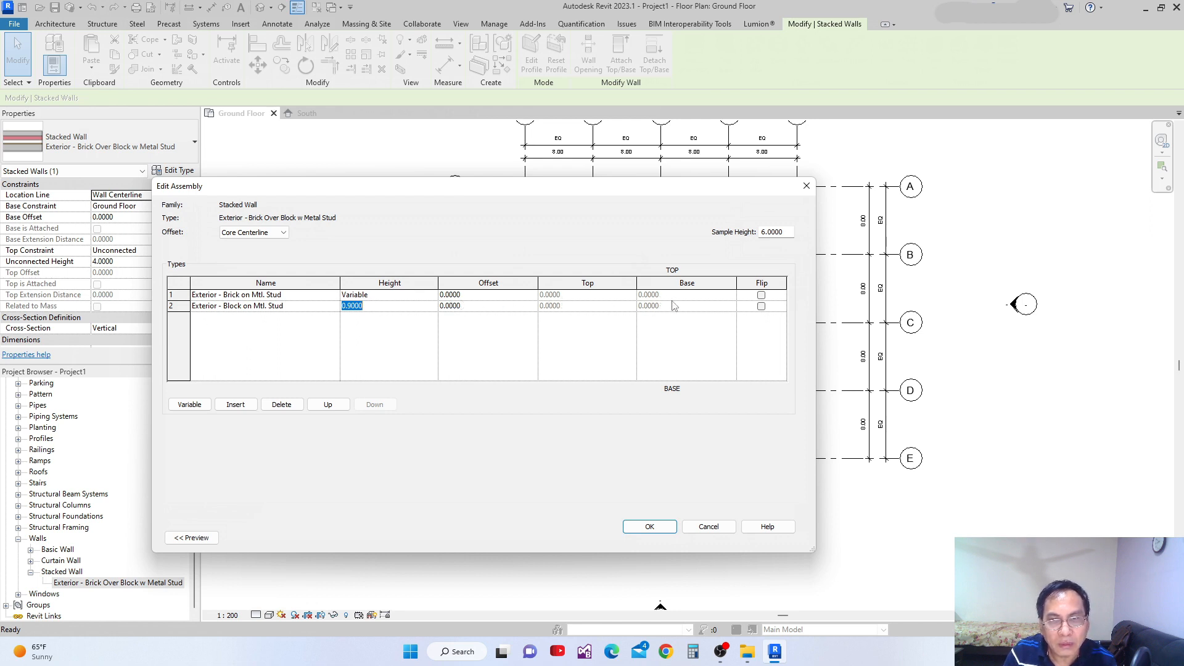
left_click(709, 527)
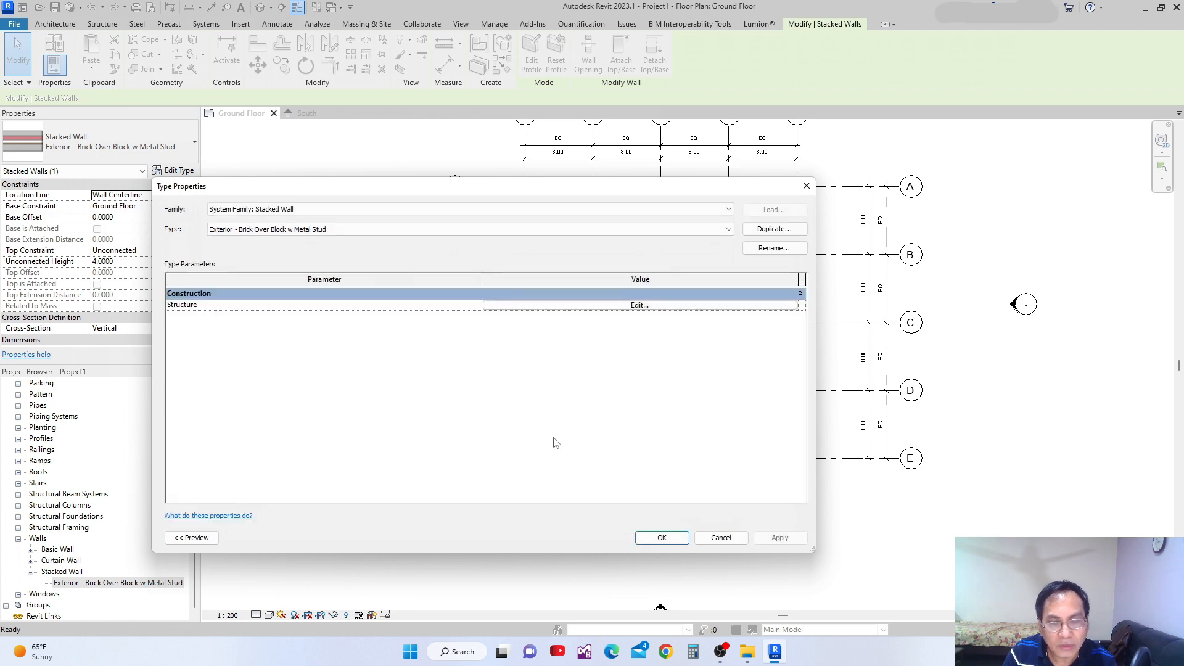
left_click(662, 538)
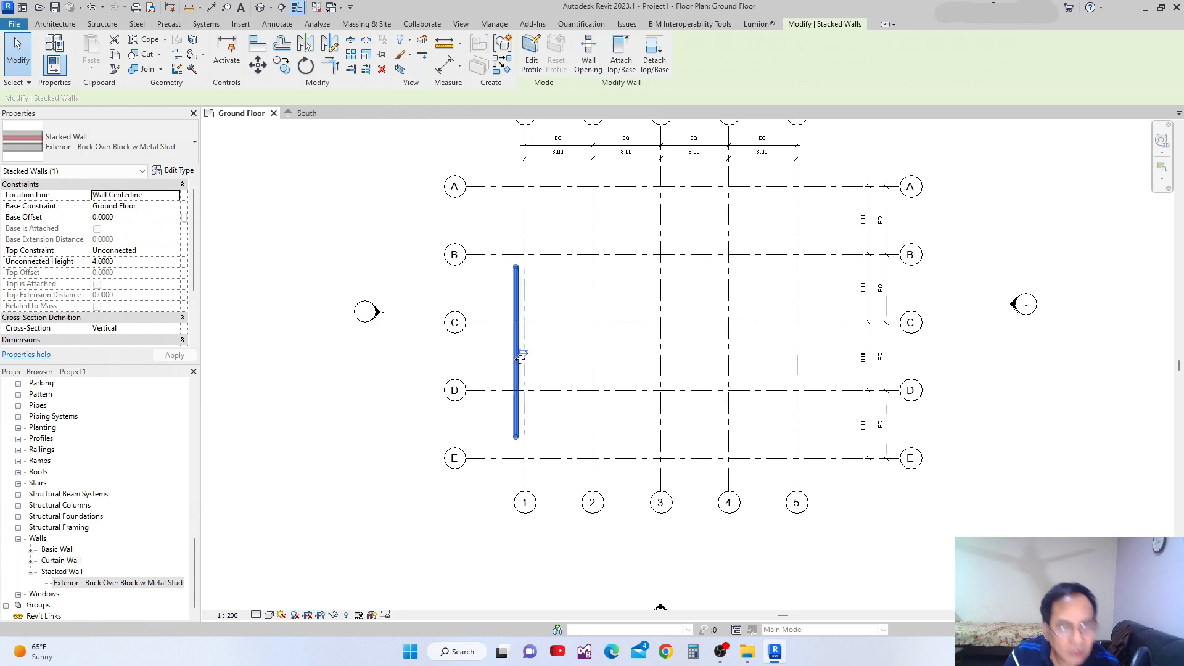
Delete the stacked wall beside grid line 1.
scroll(521, 349, "up", 4)
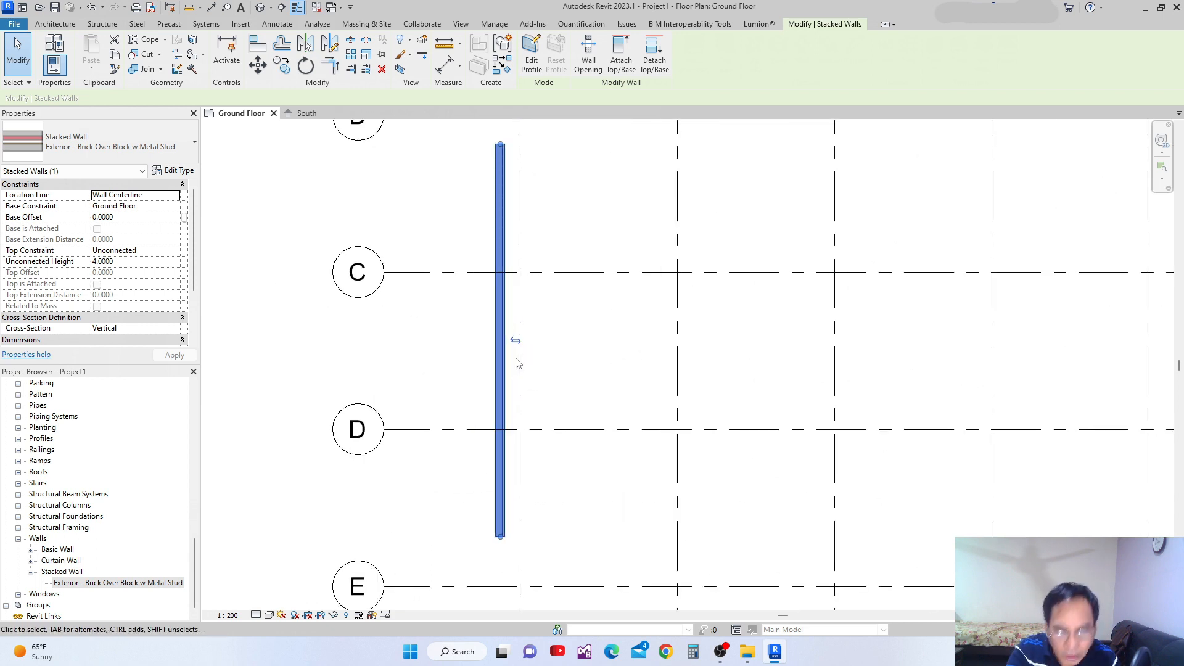
left_click(510, 389)
left_click(498, 392)
key("Delete")
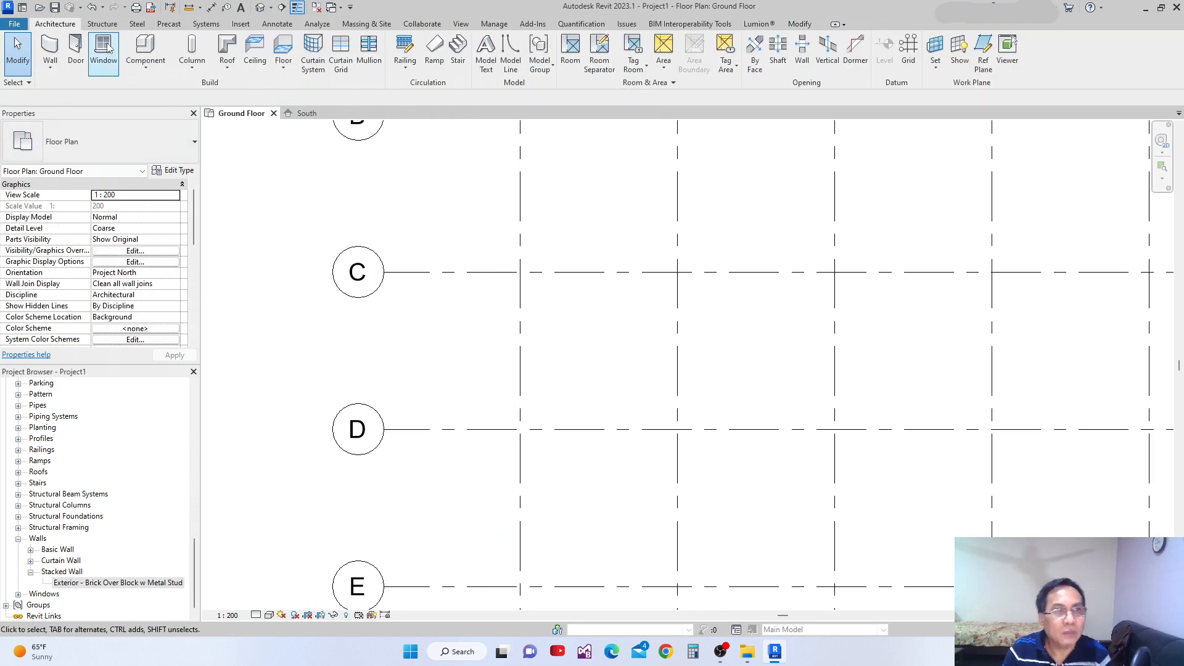
Start an in-place model in the Walls family category and name it Walls 1.
left_click(144, 67)
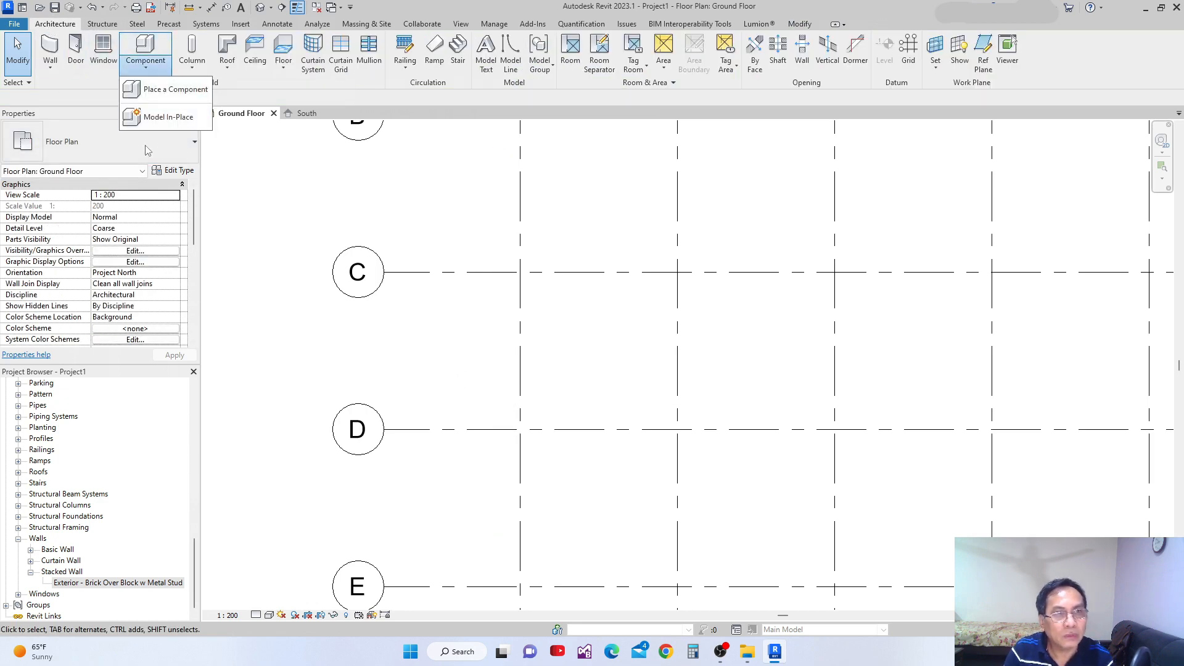
left_click(159, 117)
left_click_drag(466, 194, 479, 288)
left_click(314, 261)
left_click(391, 394)
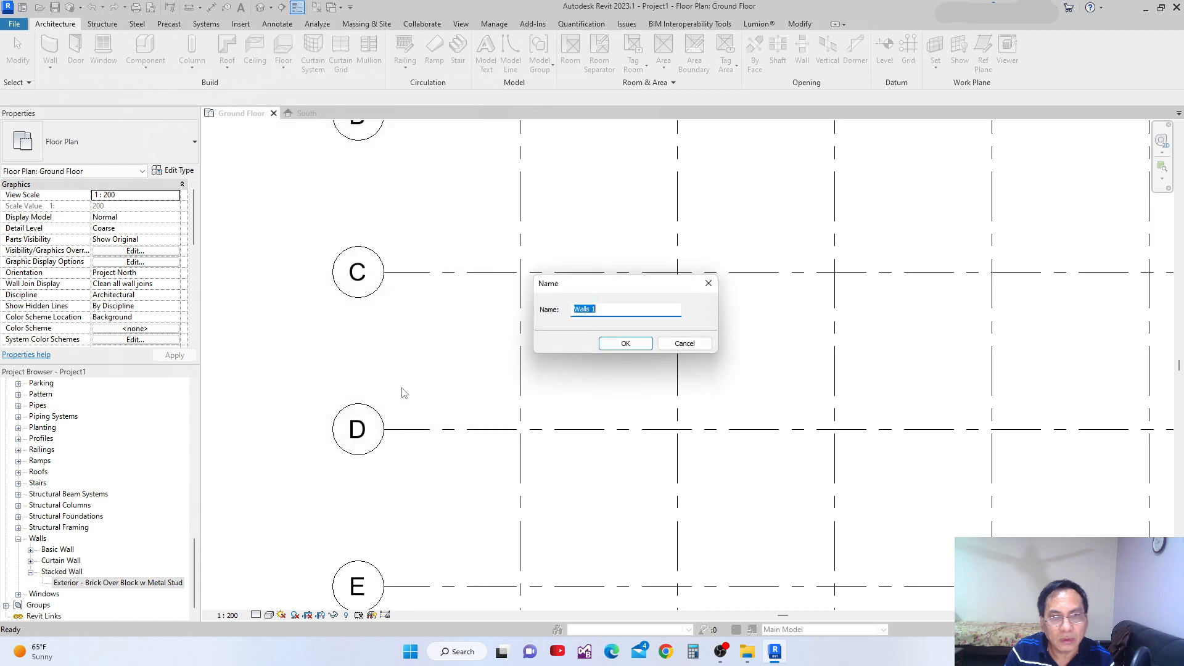
left_click(627, 344)
middle_click_drag(601, 352, 474, 318)
scroll(488, 317, "down", 1)
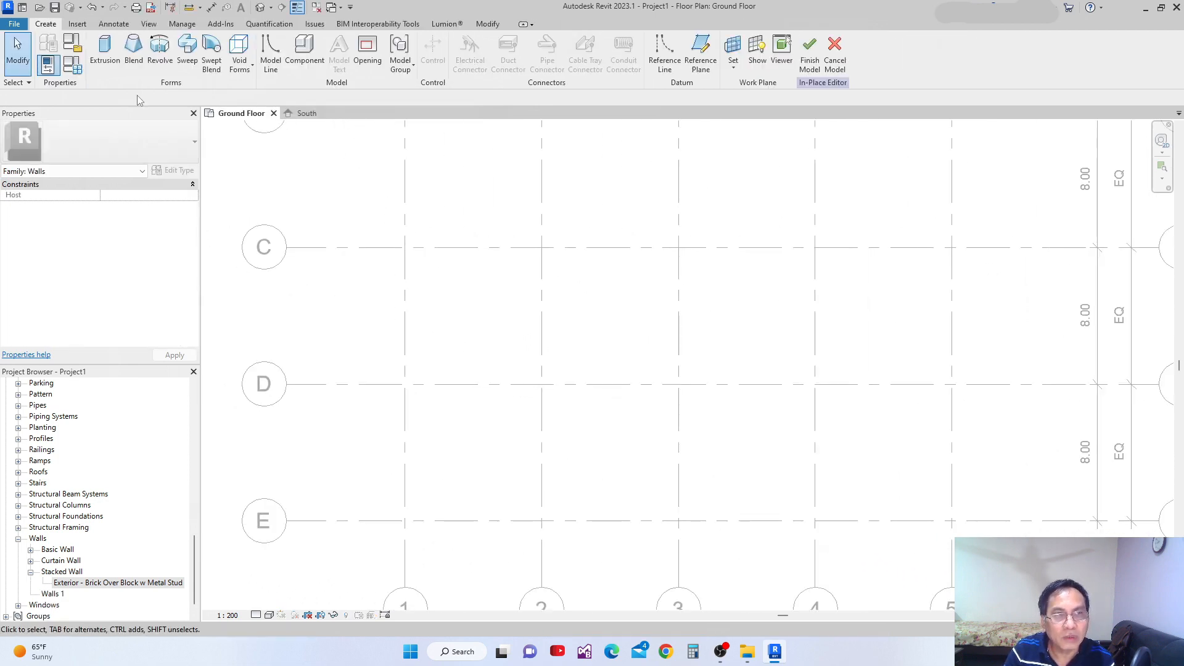
Create a thin horizontal rectangular extrusion below grid C, spanning from just past grid 1 to between grids 3 and 4, with 0.2500 depth.
left_click(105, 49)
left_click(463, 292)
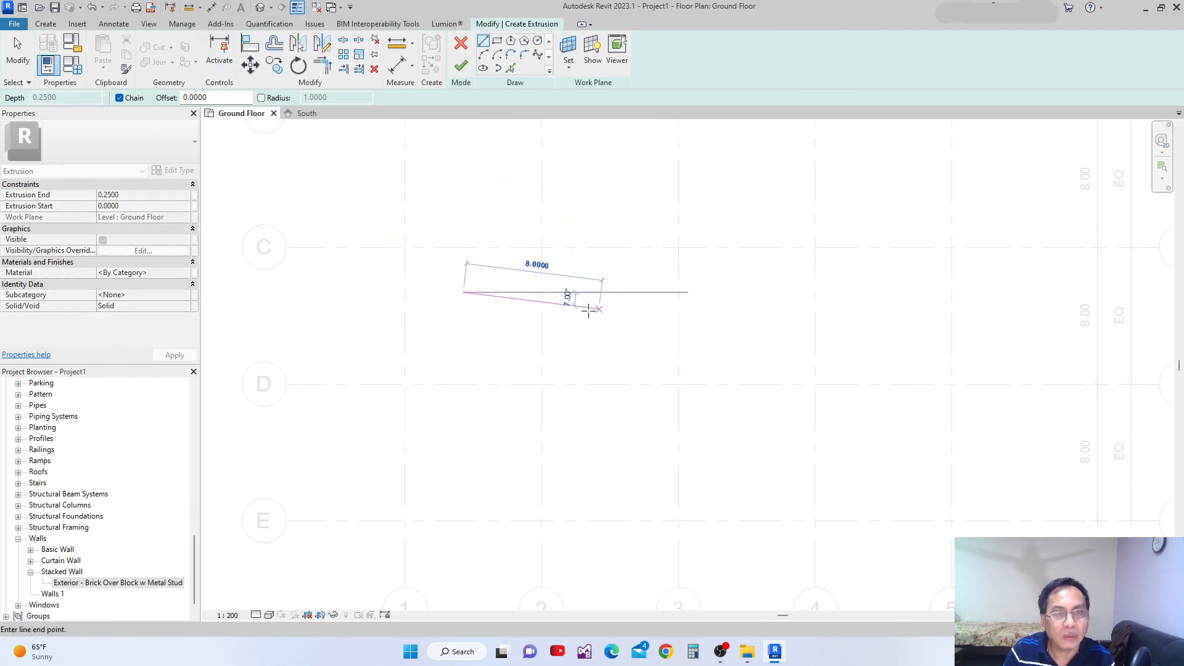
key("Escape")
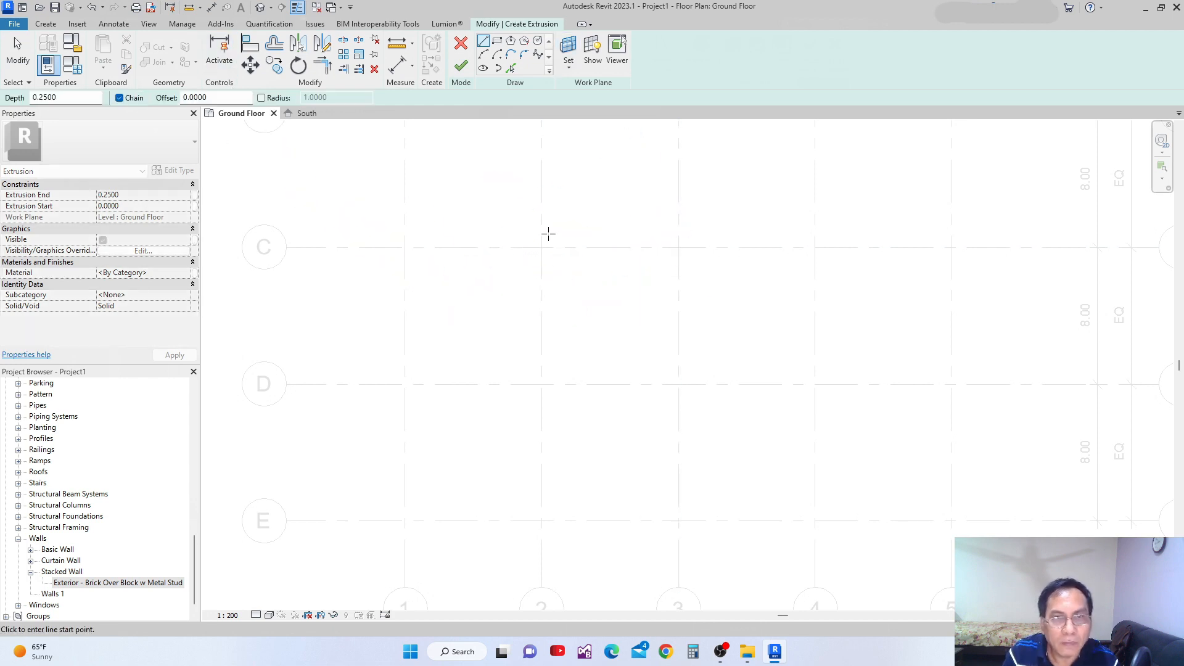
left_click(498, 41)
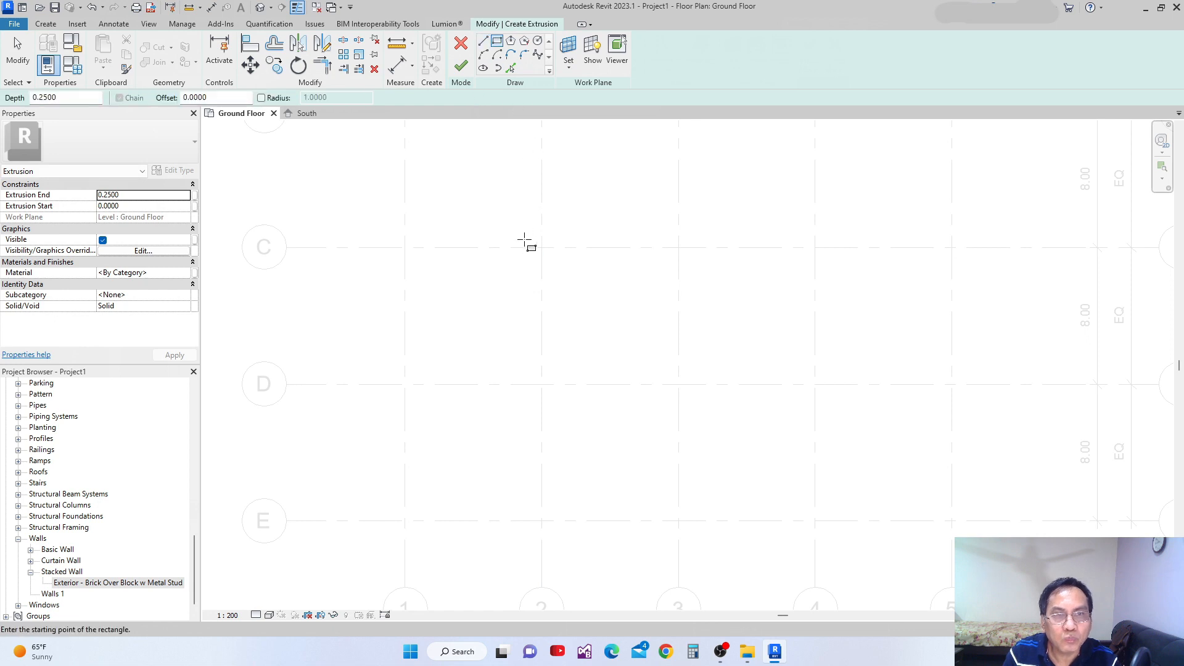
left_click(450, 289)
left_click(760, 303)
left_click(464, 67)
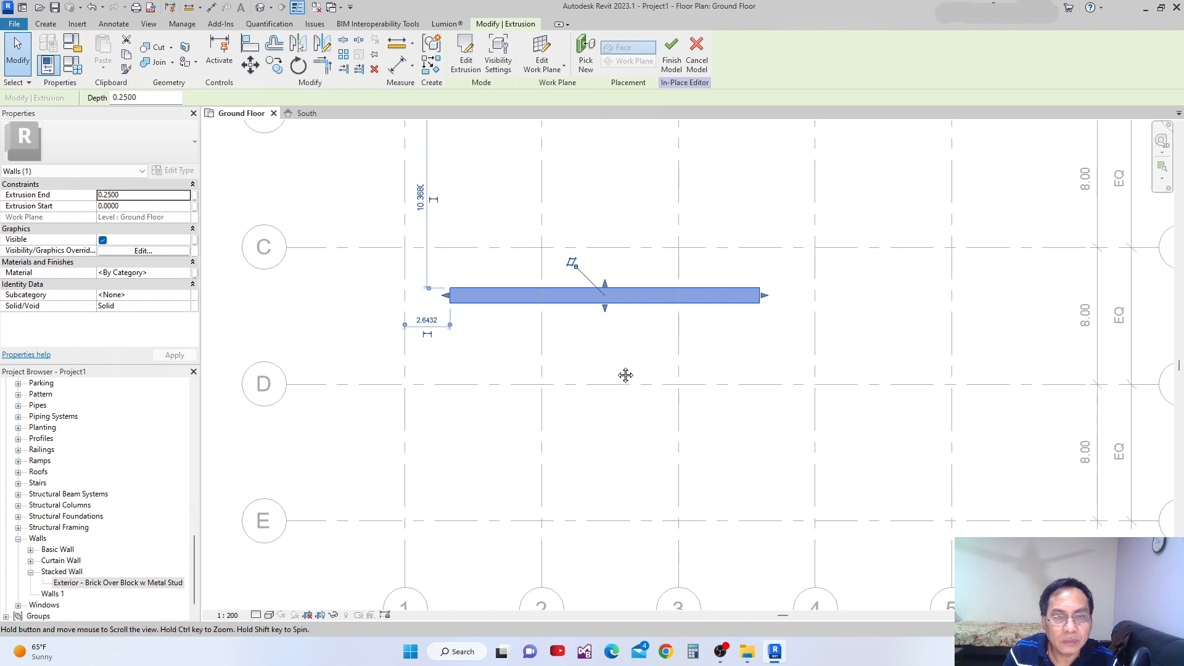
Check the wall extrusion's properties and finish the in-place model.
middle_click_drag(620, 367, 661, 397)
left_click(661, 353)
left_click(660, 334)
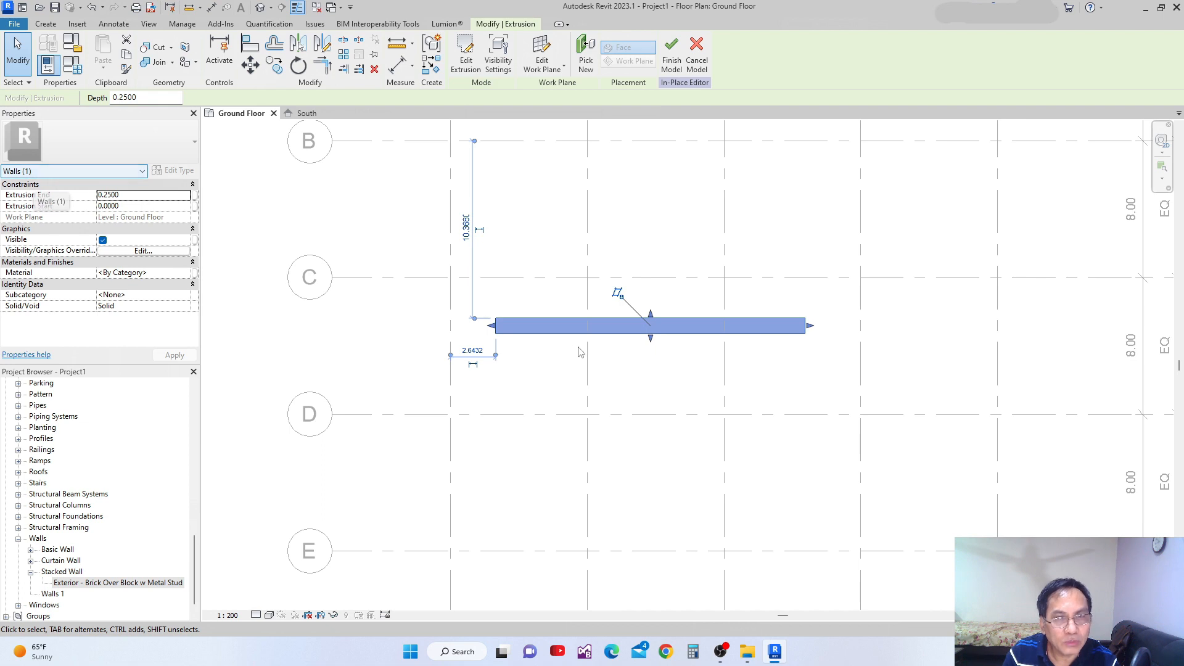
left_click(637, 362)
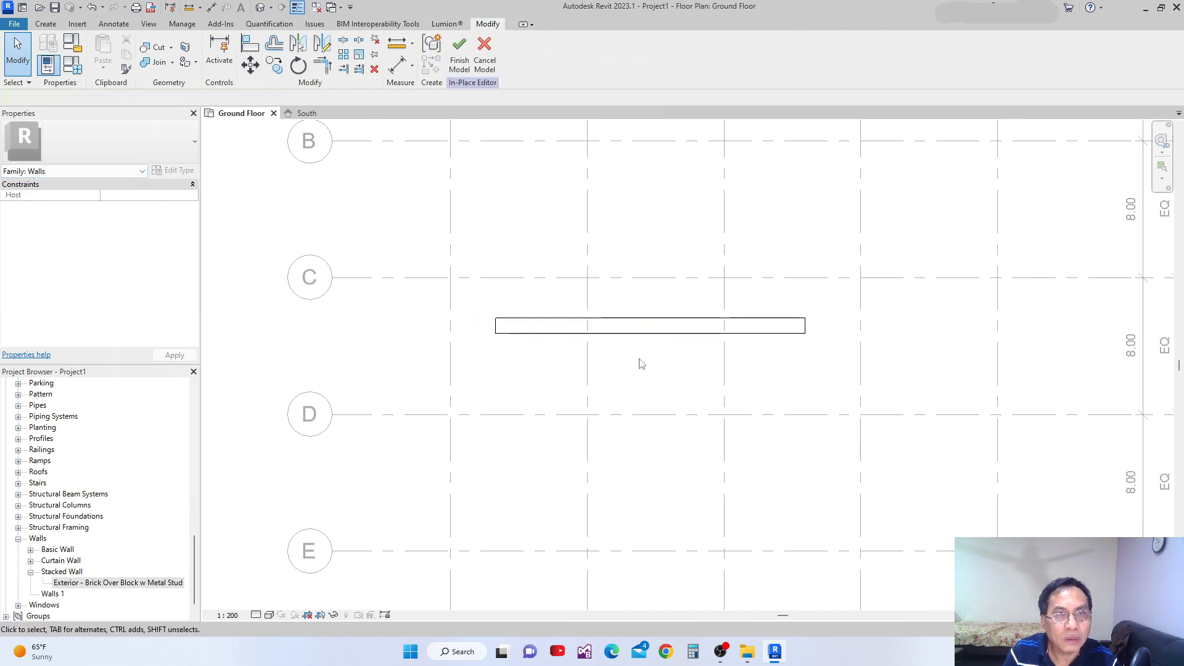
scroll(630, 401, "down", 4)
left_click(571, 378)
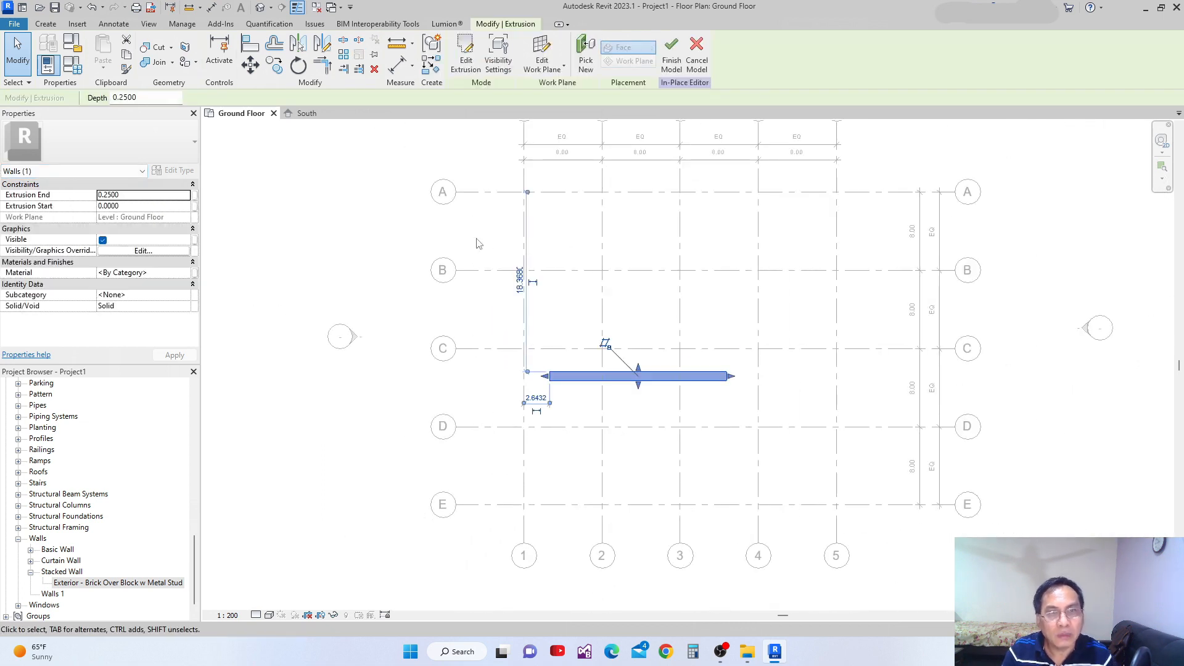
left_click(563, 363)
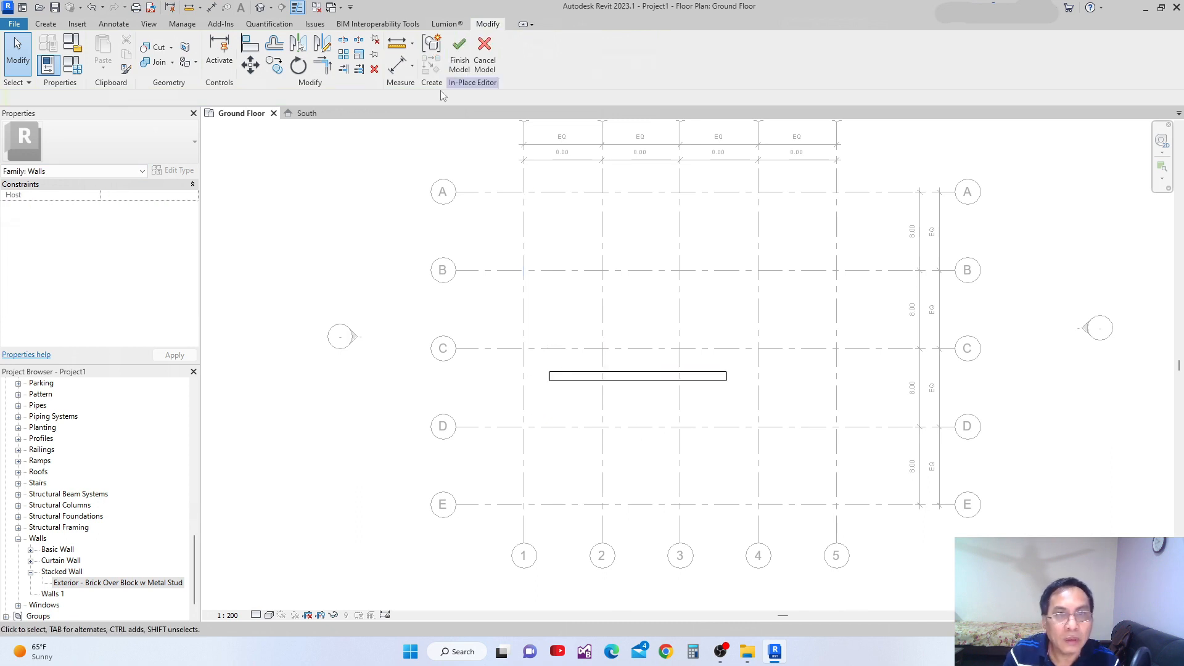
left_click(461, 53)
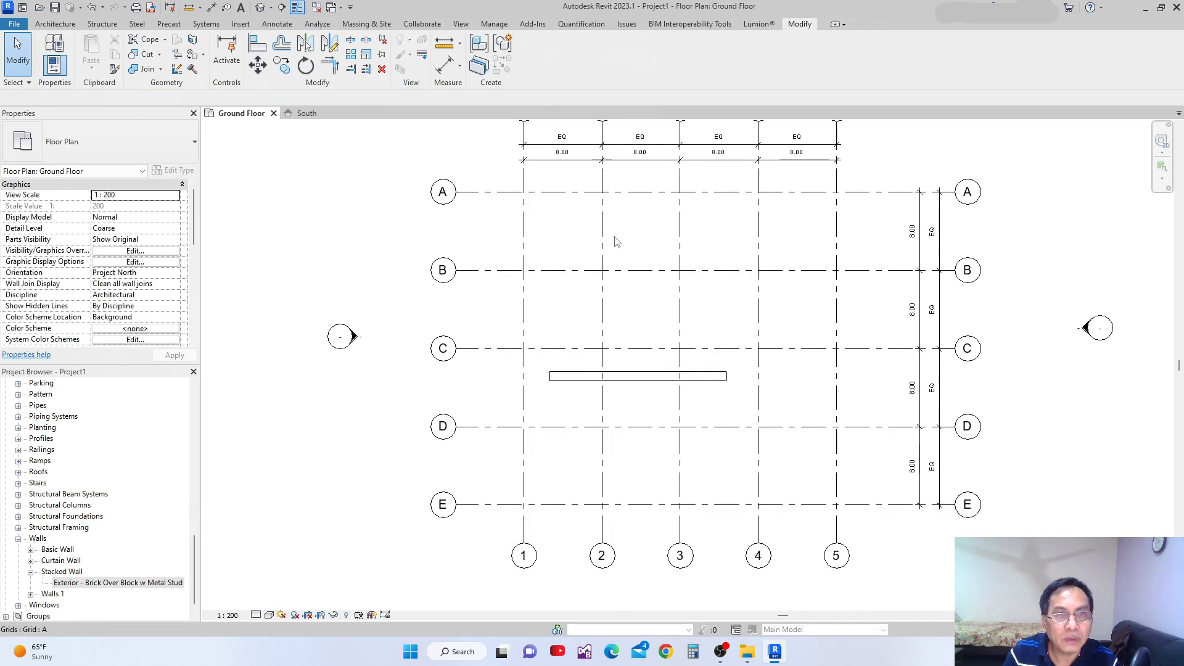
Check the type properties of the in-place wall for family, type and structure settings, without changing them.
left_click(589, 376)
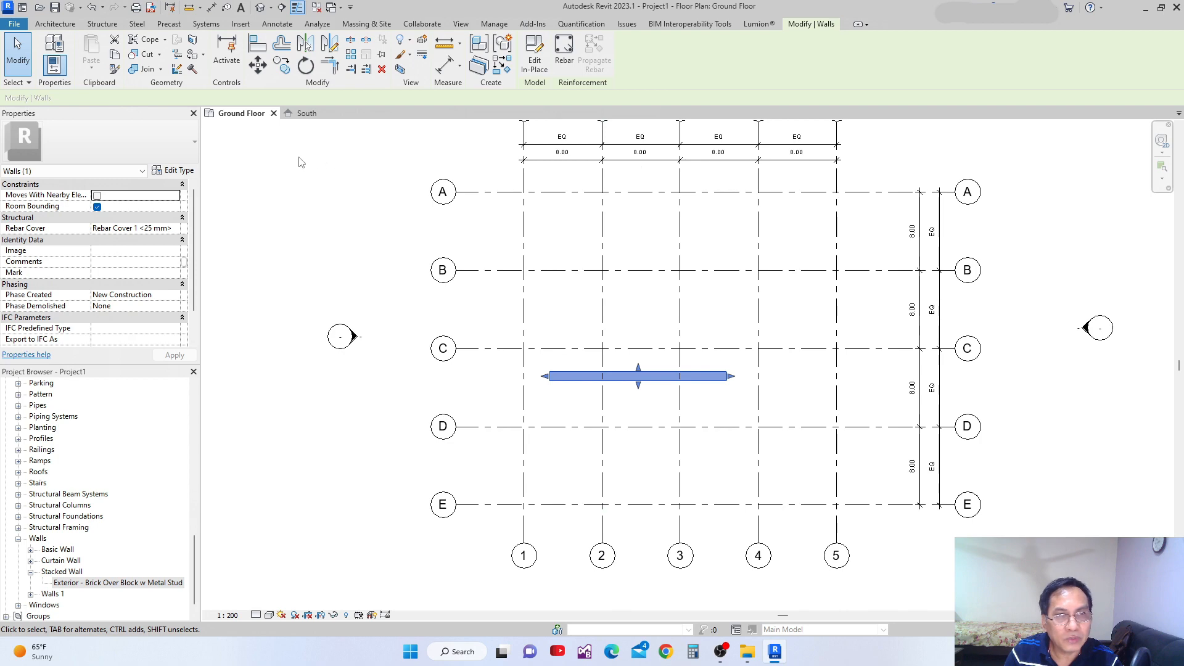
left_click(180, 171)
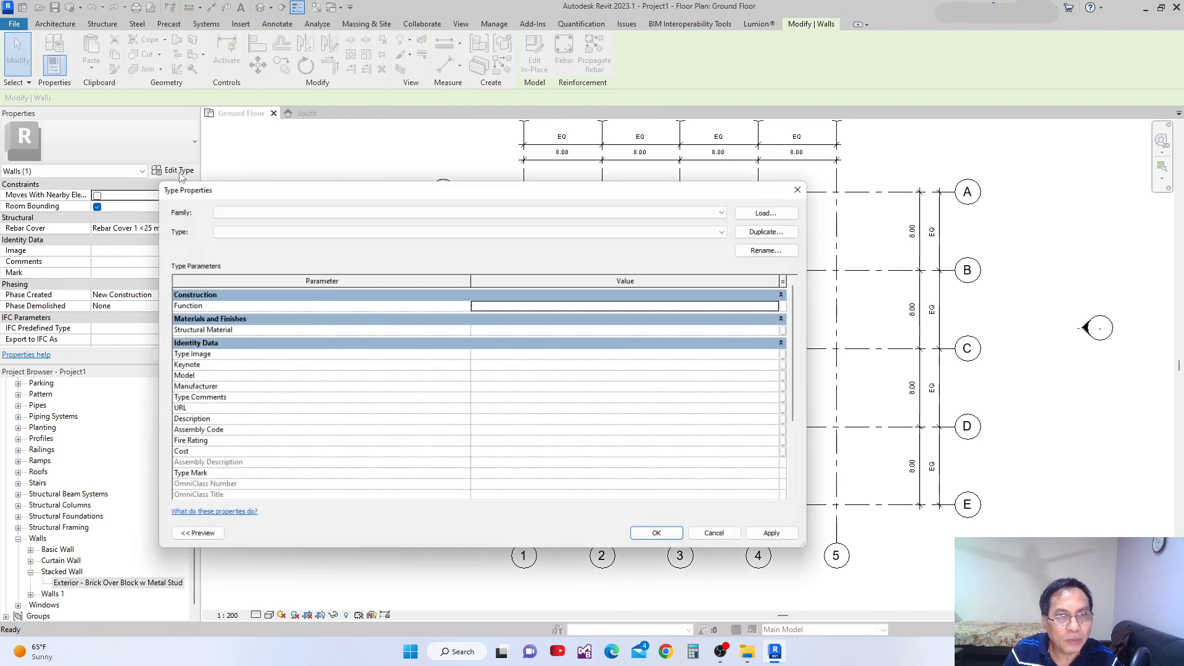
left_click_drag(298, 192, 417, 191)
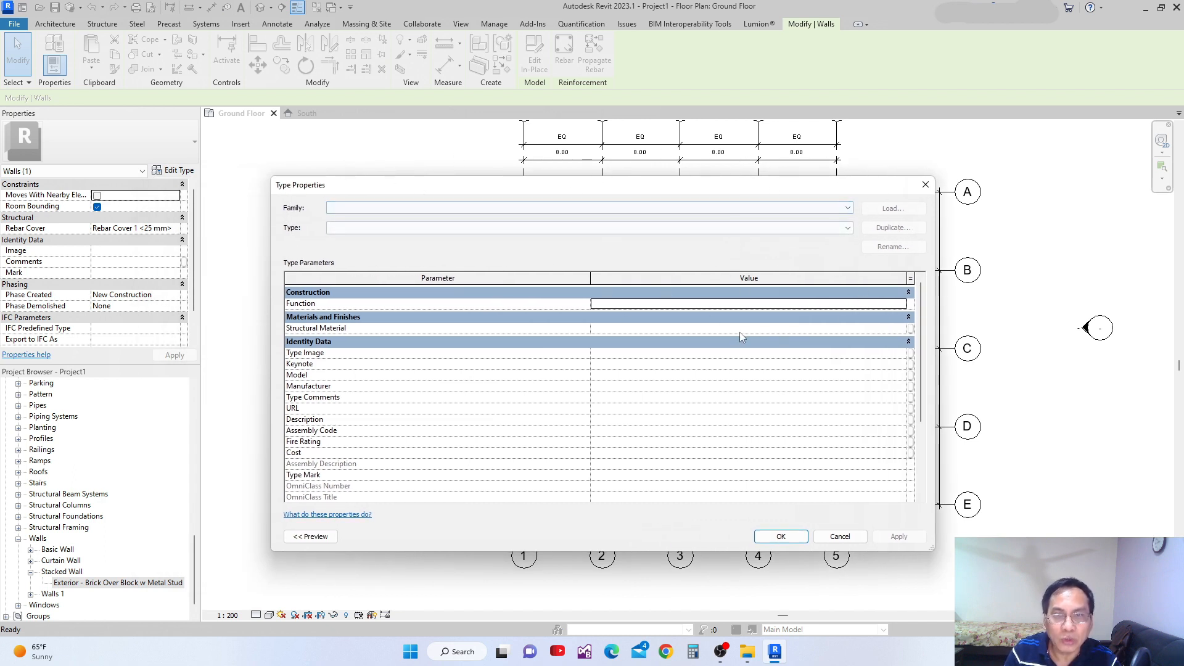
left_click(780, 536)
Delete the in-place wall between grids C and D.
scroll(586, 432, "up", 2)
scroll(597, 411, "up", 1)
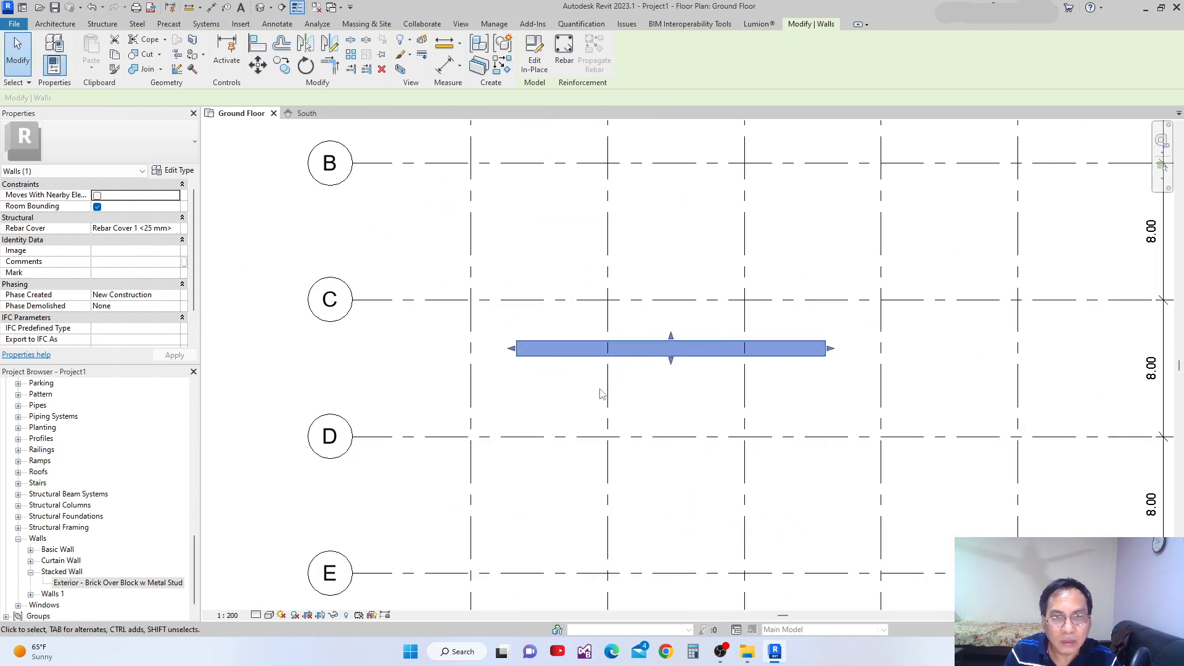
left_click(603, 399)
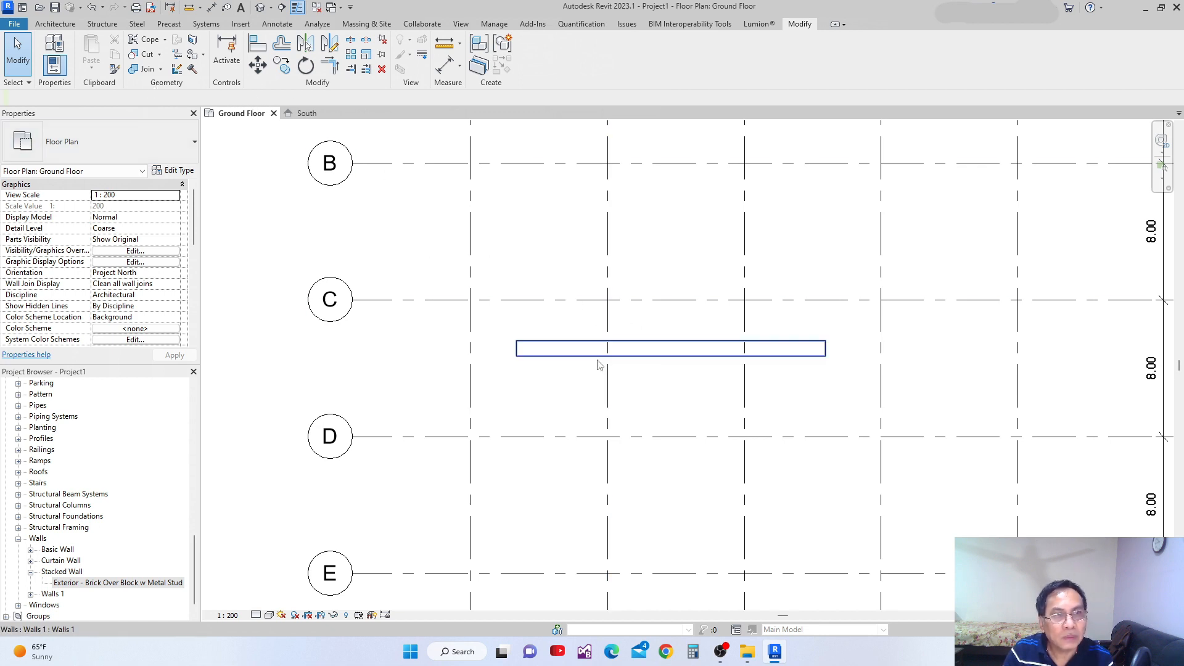
scroll(591, 363, "up", 1)
left_click(528, 356)
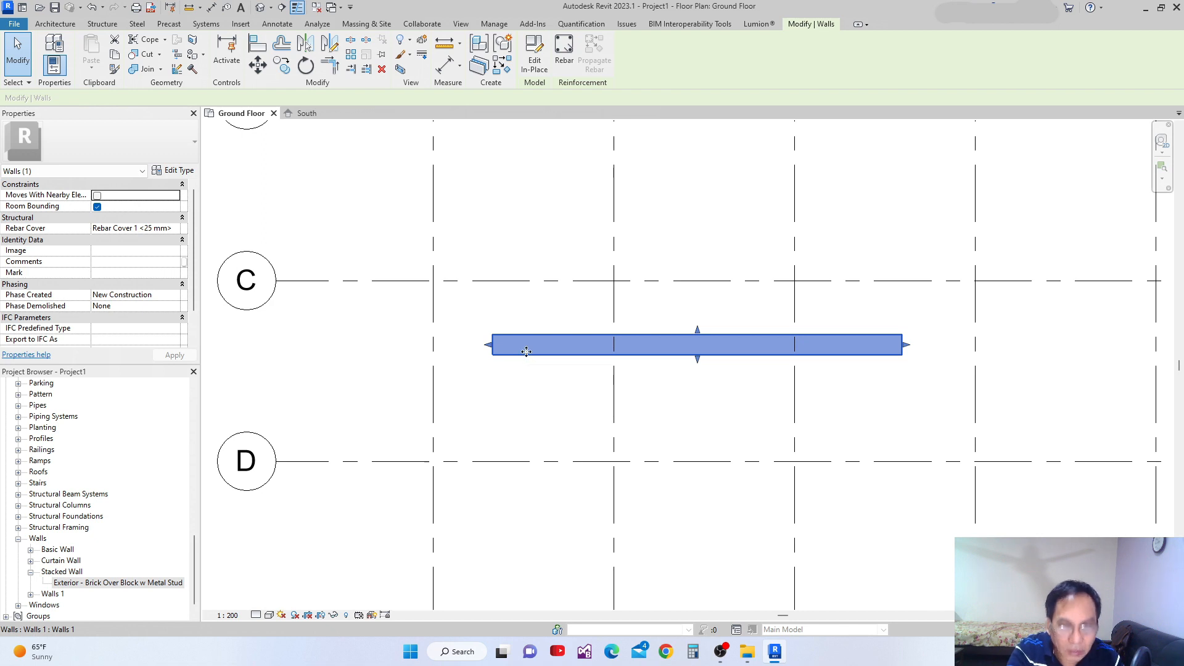
left_click(693, 364)
left_click(683, 354)
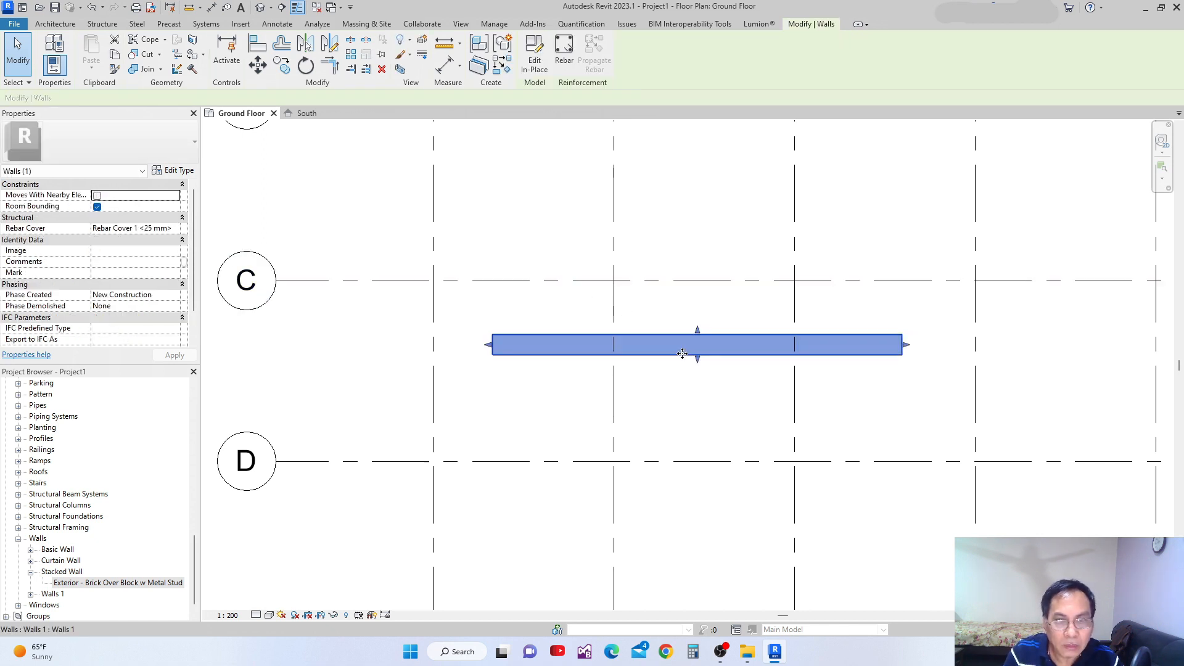
key("Delete")
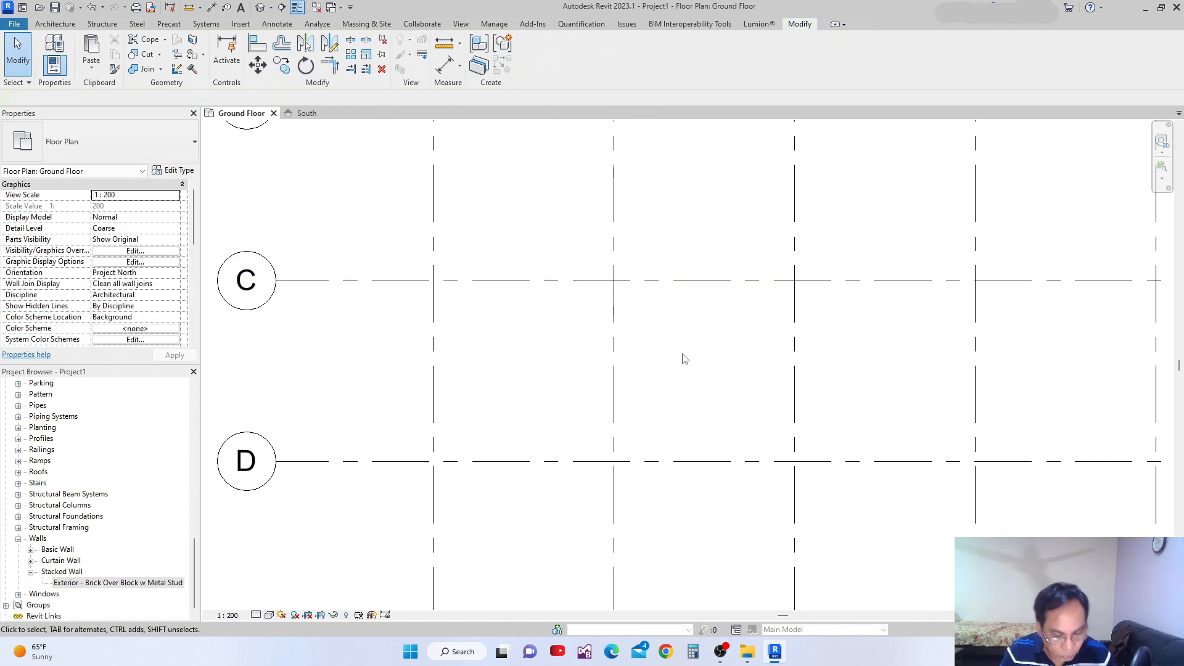
Start the Wall tool with the Exterior - Brick Over Block w Metal Stud type and constrain its height up to Roof Deck.
scroll(580, 398, "down", 5)
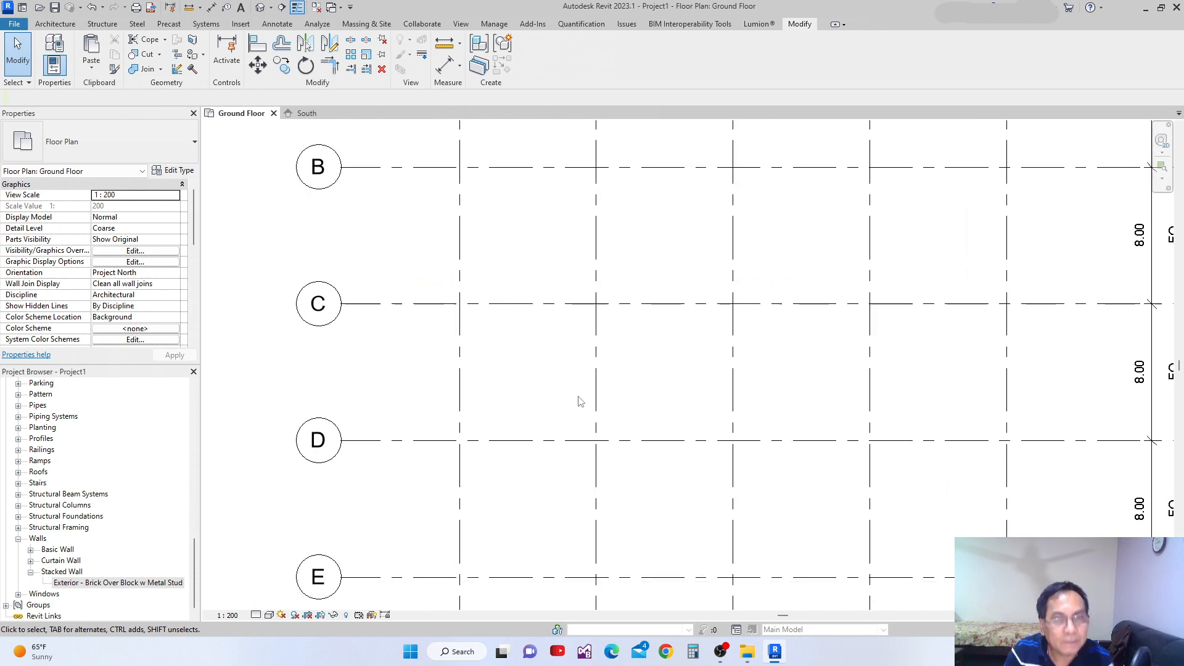
scroll(588, 387, "up", 2)
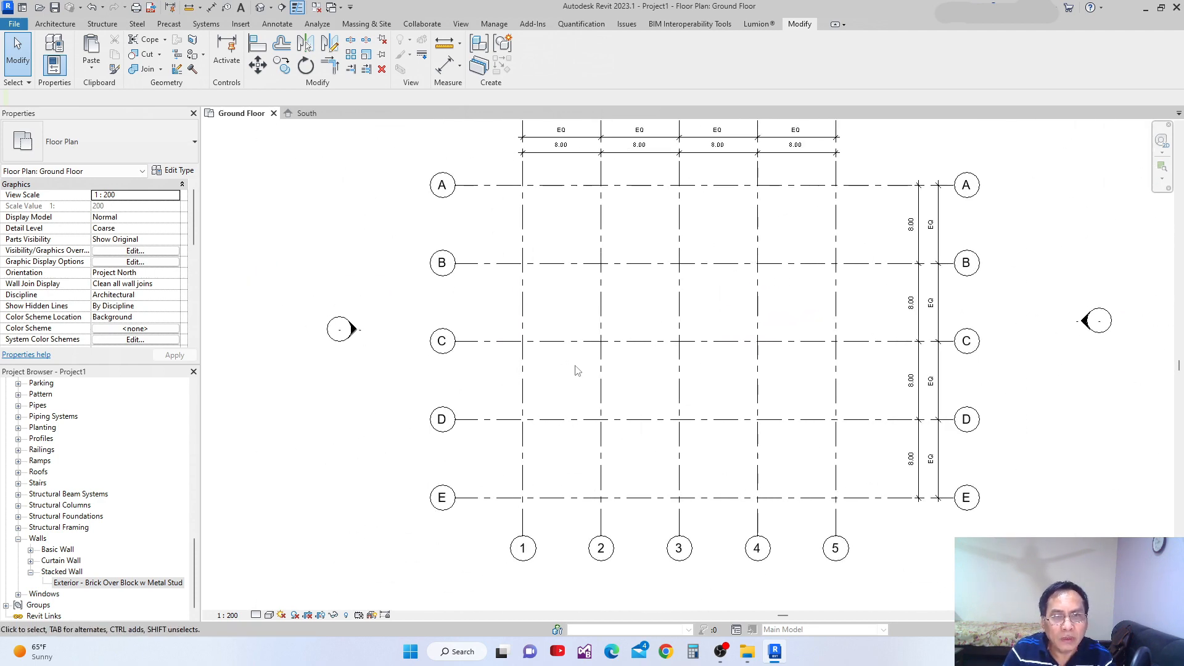
left_click(55, 24)
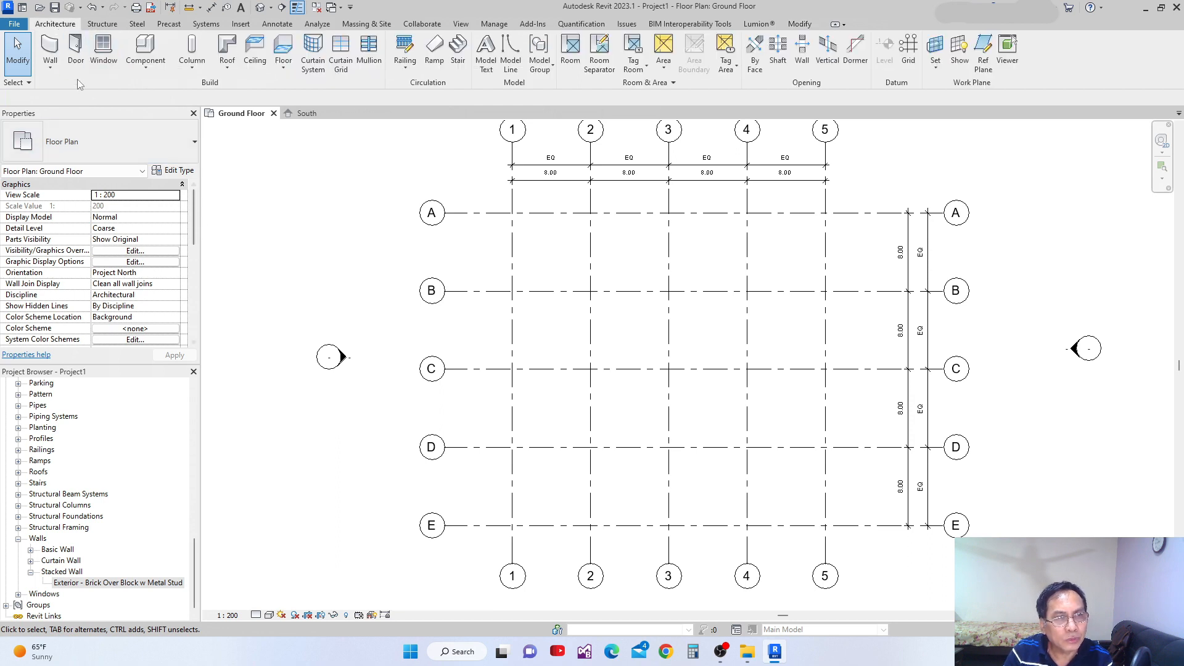
left_click(51, 54)
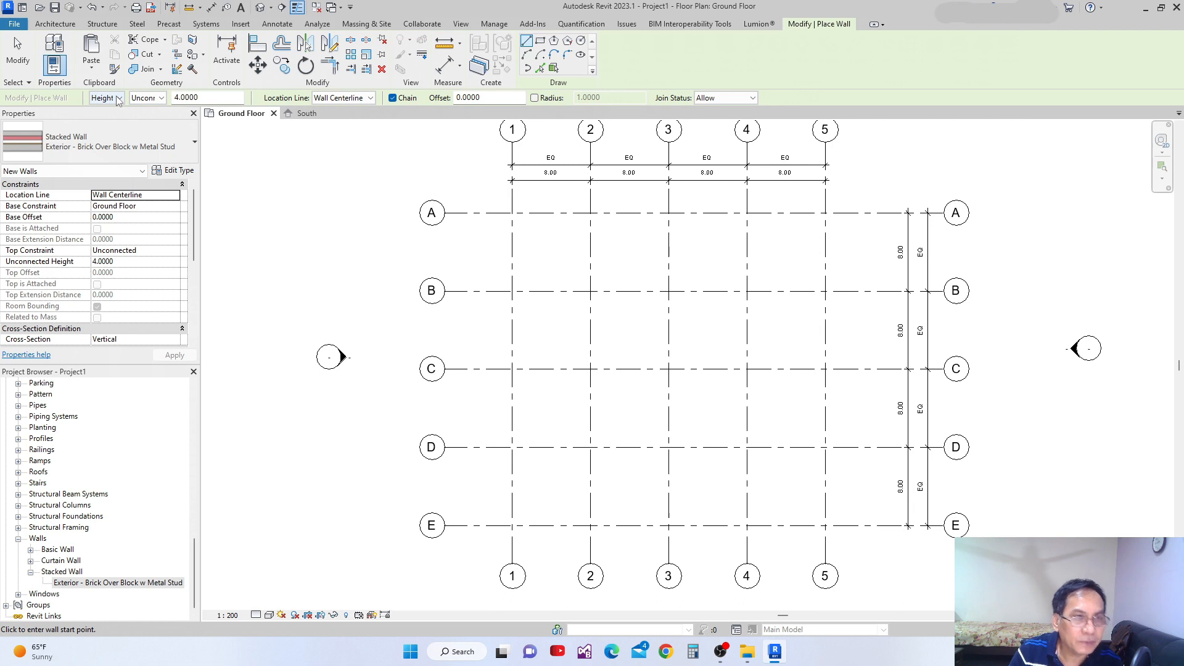
left_click(162, 99)
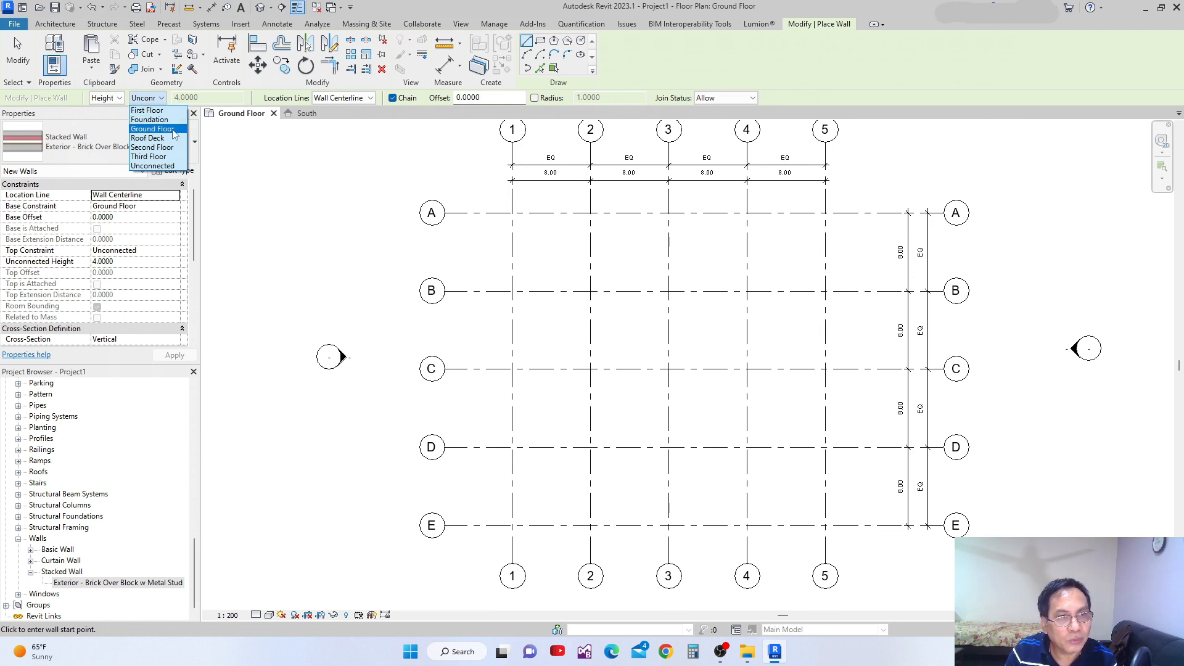
left_click(176, 165)
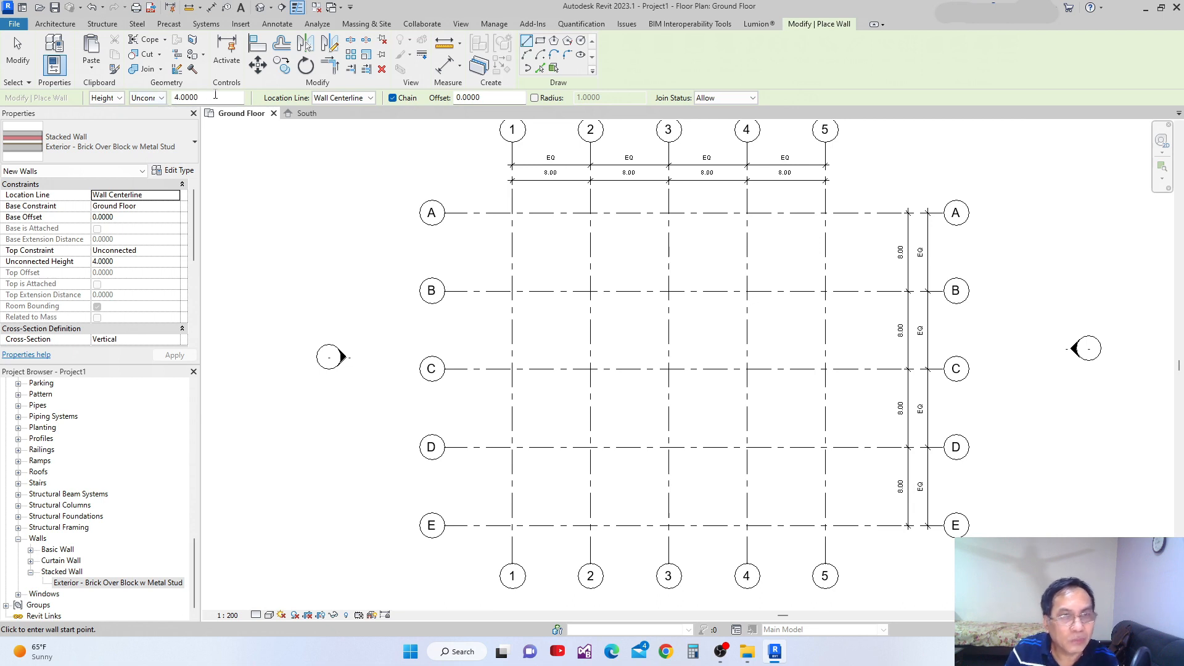
left_click(160, 99)
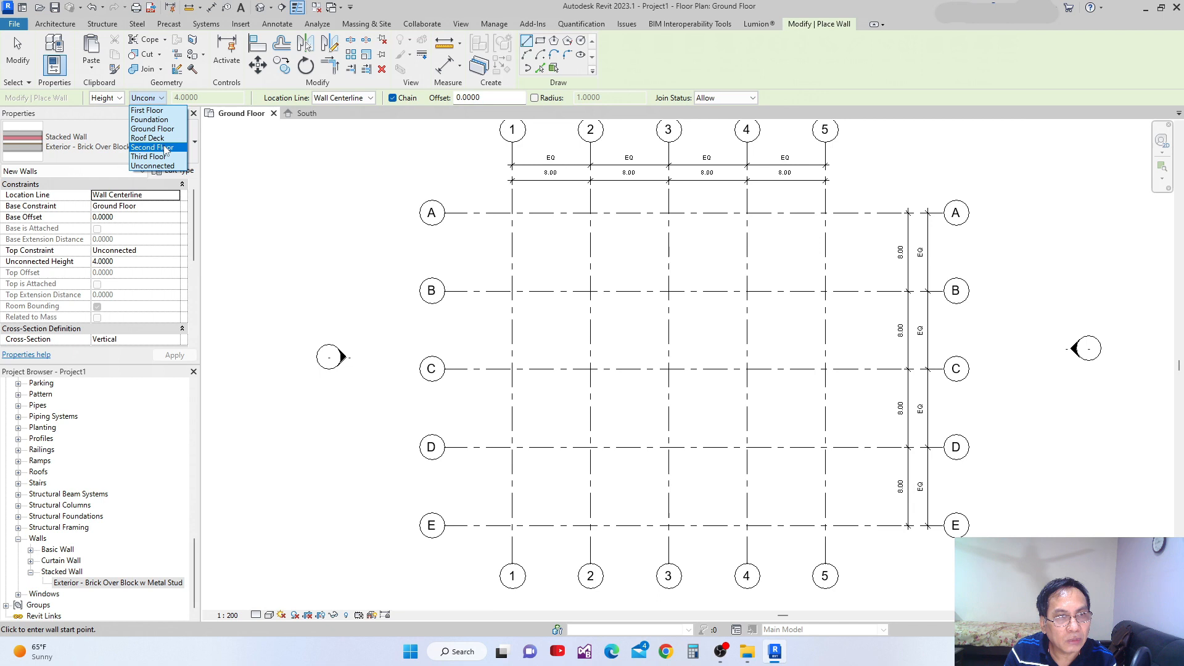
left_click(169, 138)
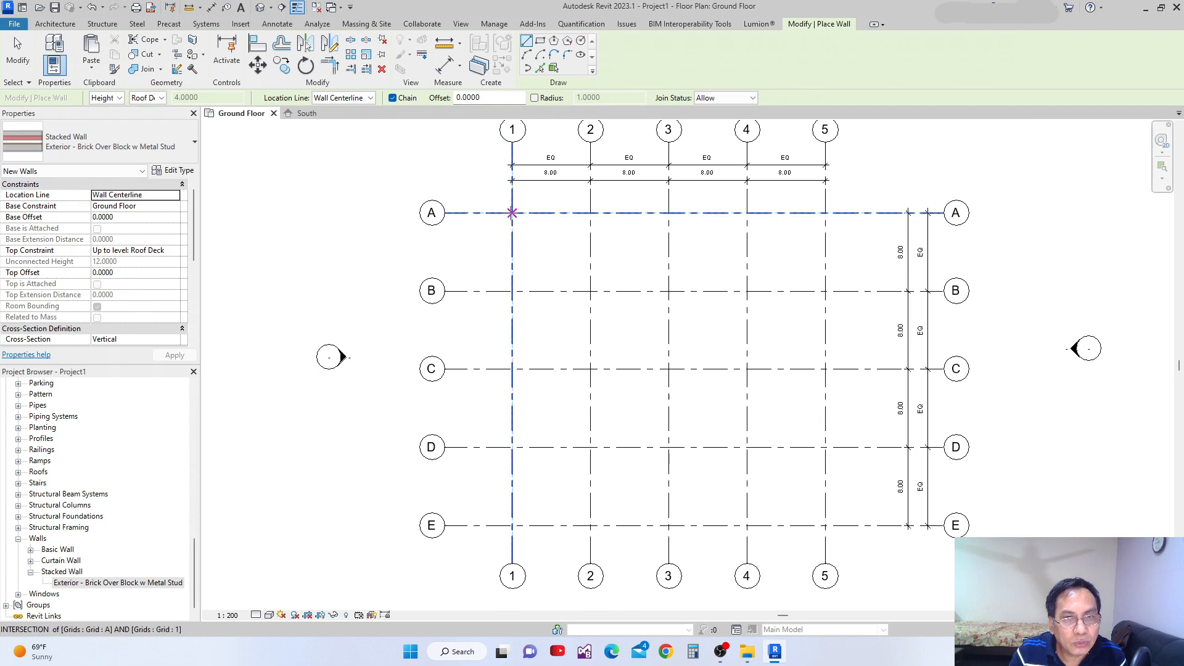
Draw the stacked wall about 20.5 m long down grid 1, from grid A to between grids C and D.
left_click(512, 213)
left_click(512, 412)
scroll(521, 382, "up", 3)
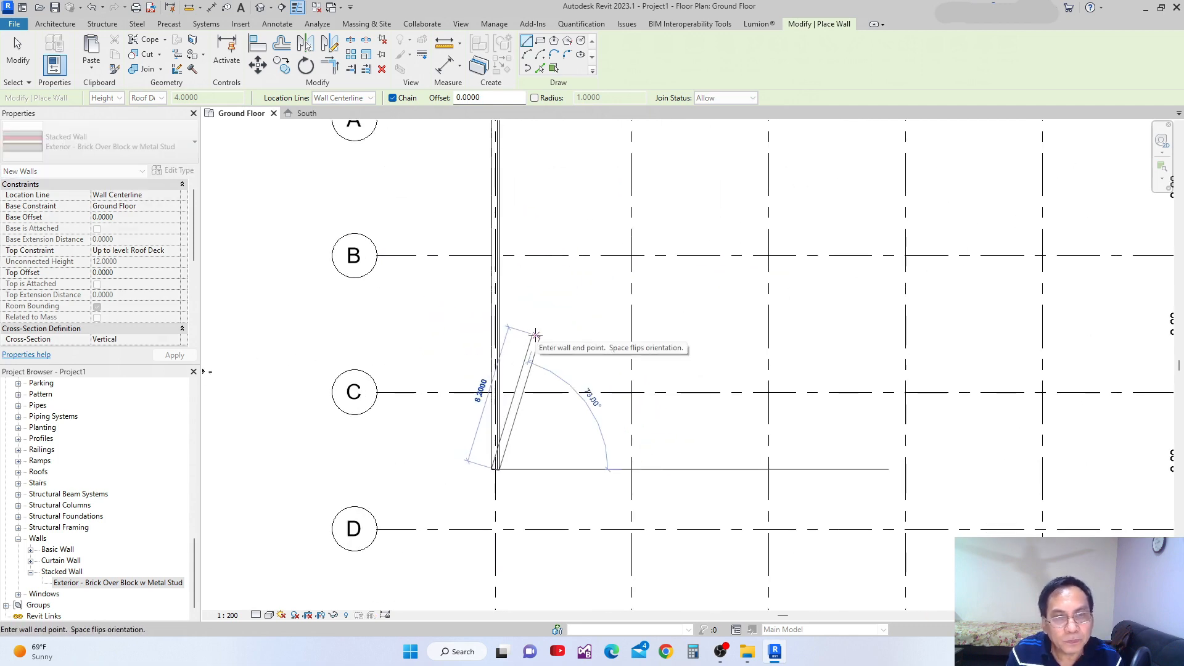
key("Escape")
key("Escape")
scroll(493, 223, "up", 5)
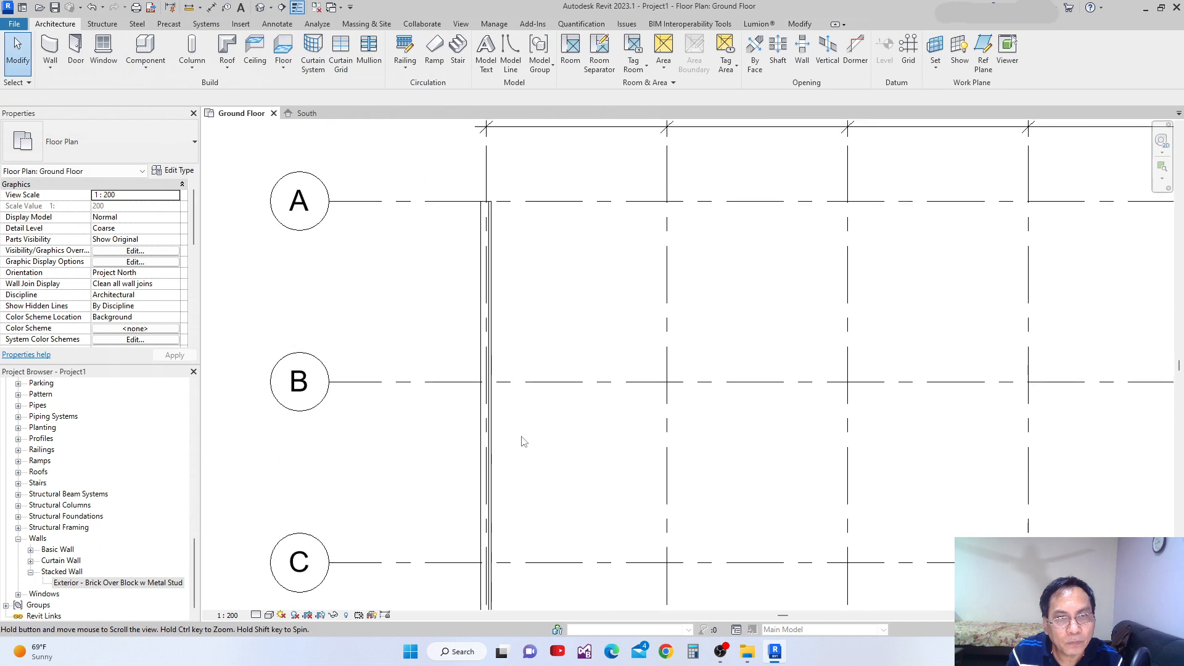
Set the Ground Floor plan's detail level to Fine and inspect the layers of the grid 1 wall.
left_click(492, 222)
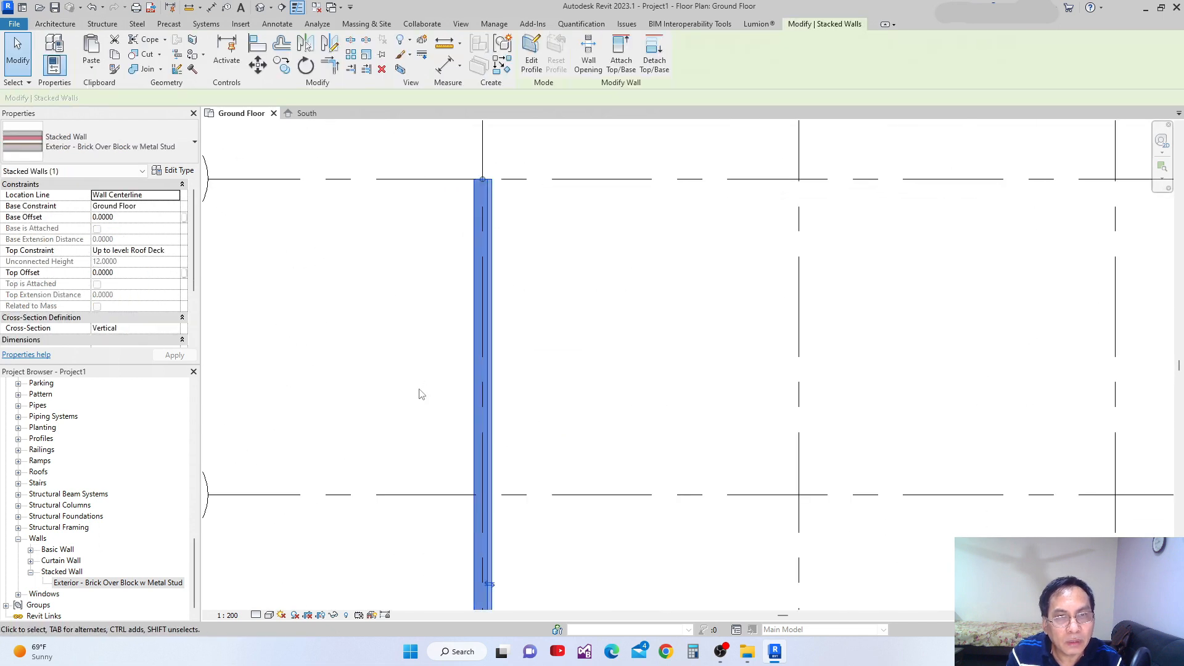
left_click(256, 616)
left_click(271, 600)
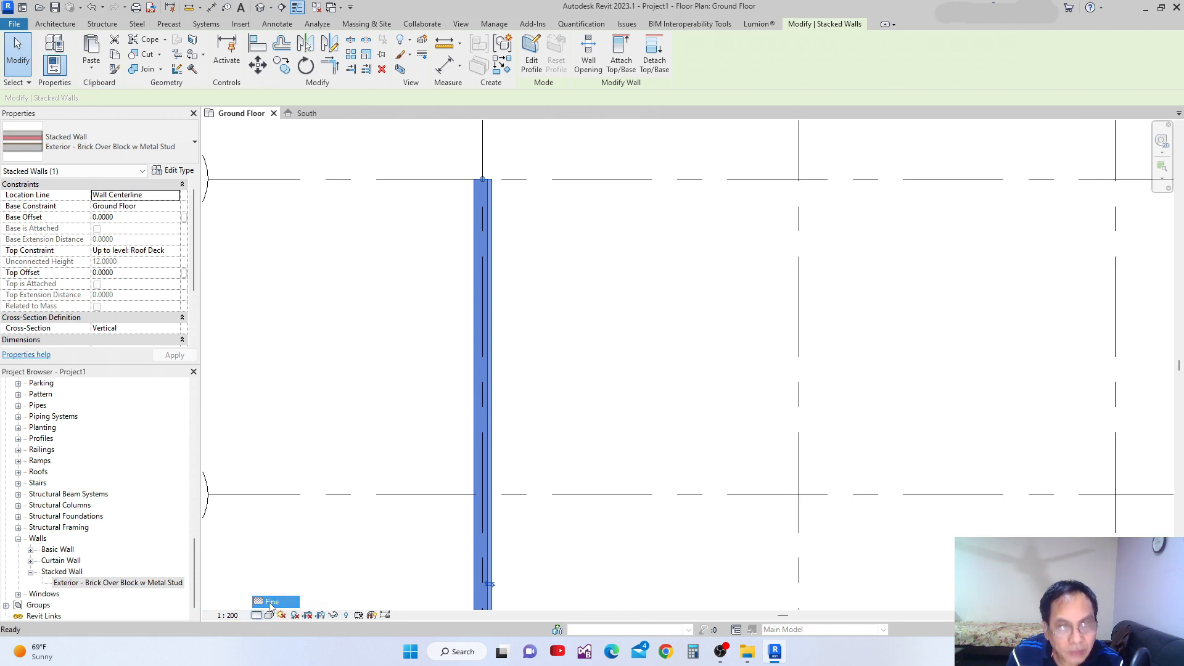
left_click(544, 288)
scroll(485, 176, "up", 5)
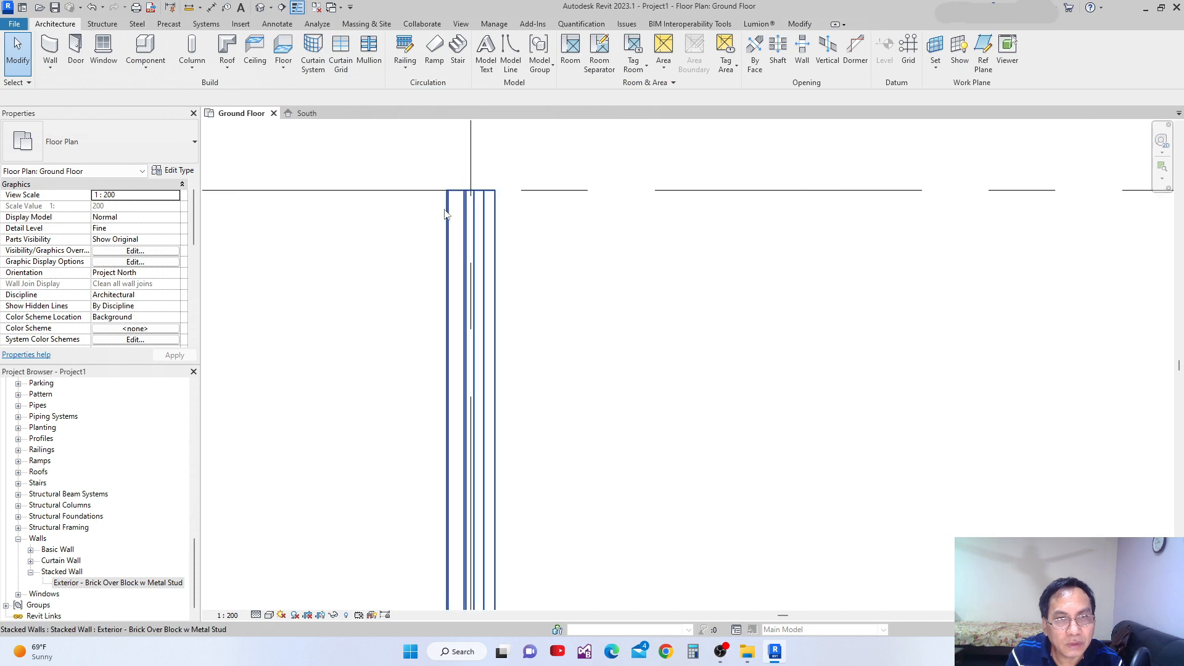
scroll(432, 227, "down", 5)
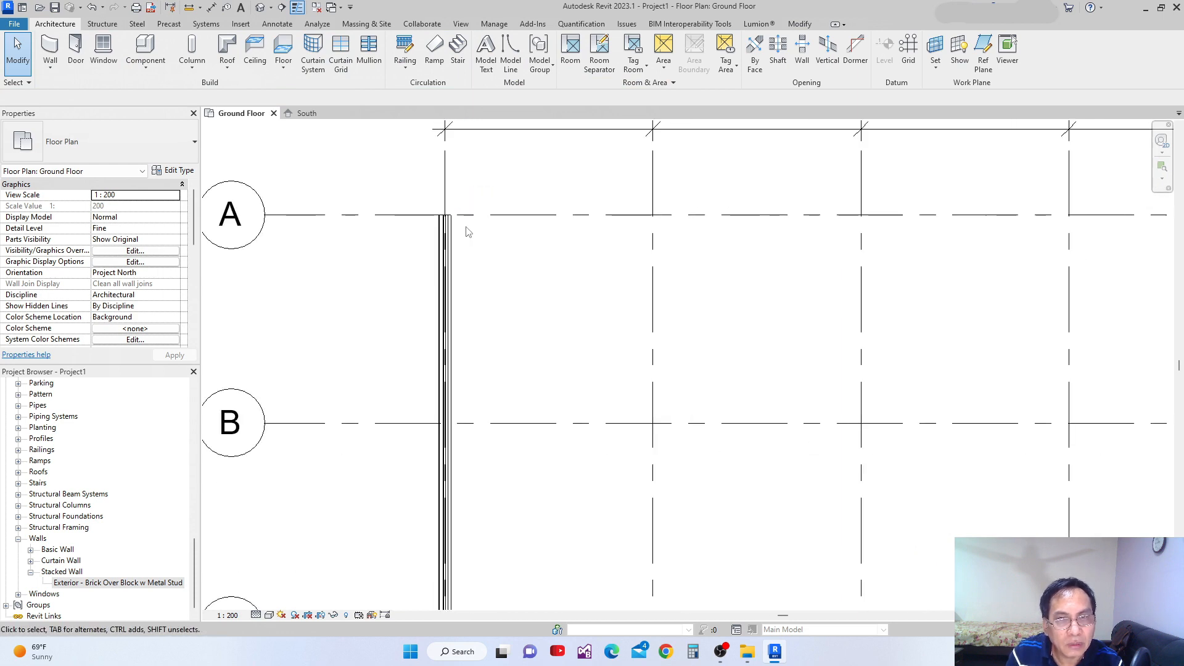
scroll(504, 215, "down", 3)
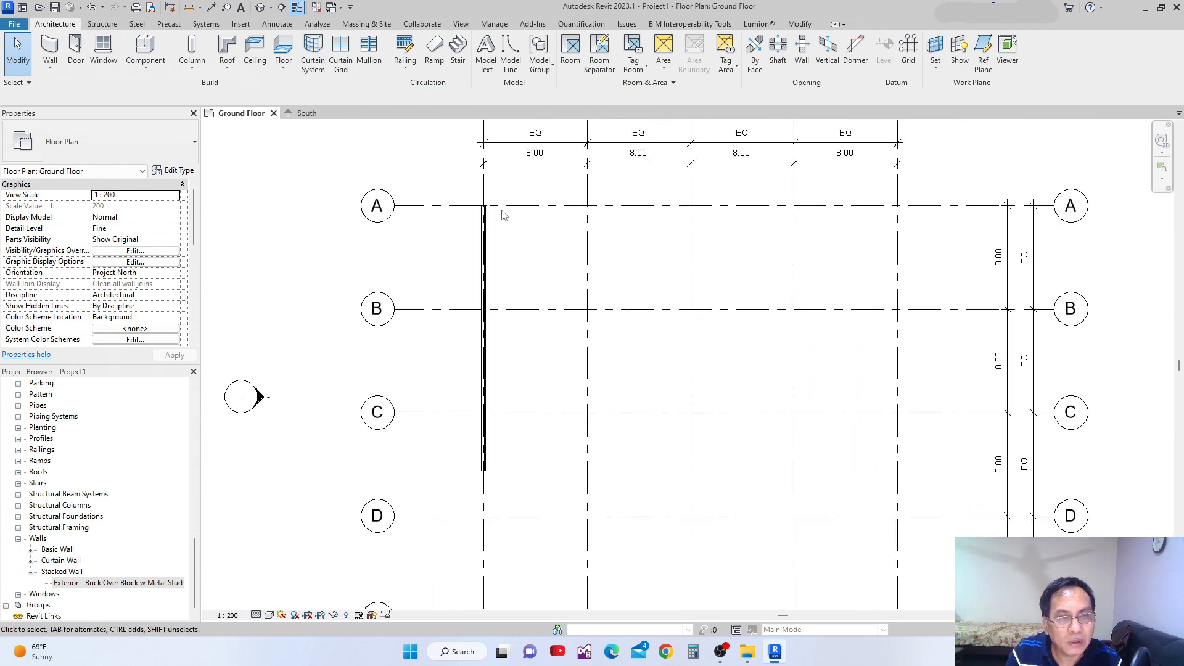
Check the location line options available for the grid 1 wall without changing the setting.
left_click(486, 251)
left_click(176, 197)
left_click(176, 196)
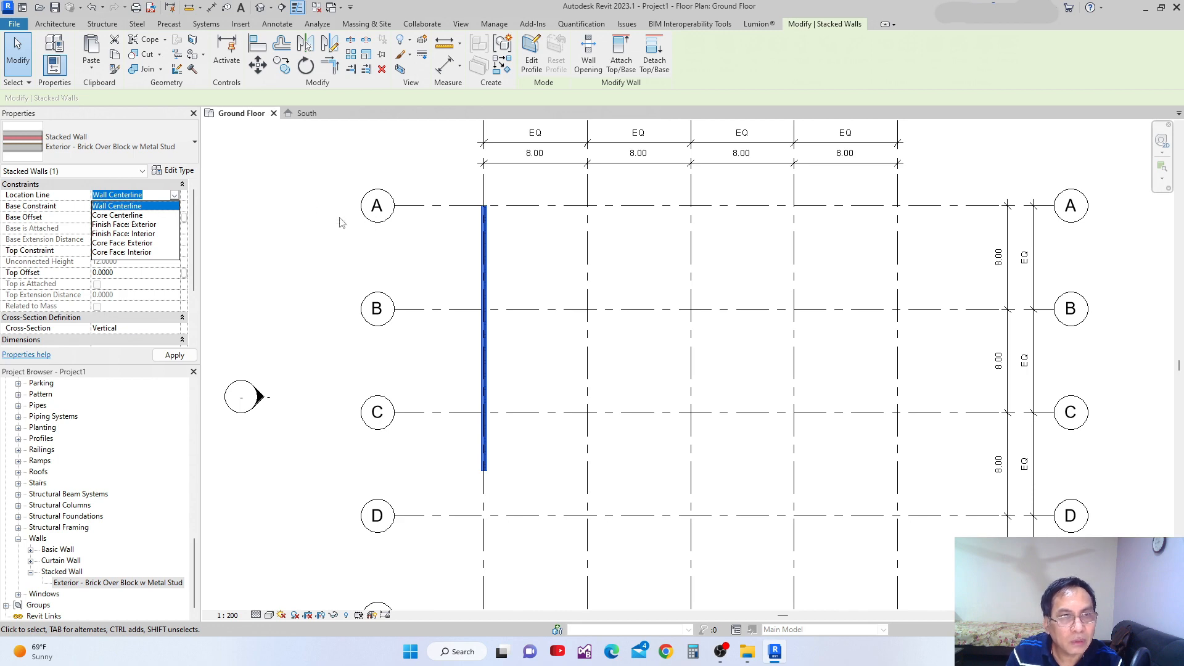
left_click(302, 223)
left_click(309, 223)
left_click(486, 236)
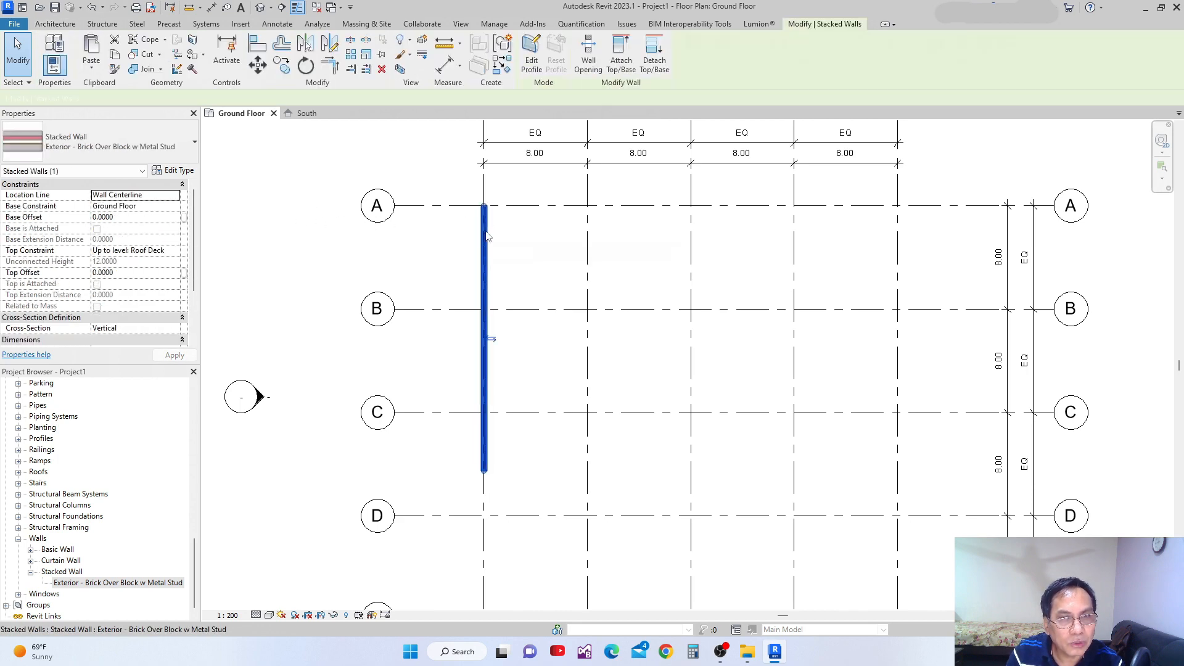
Review the stacked wall type's structure assembly for its component walls and heights, leaving it unchanged.
left_click(174, 170)
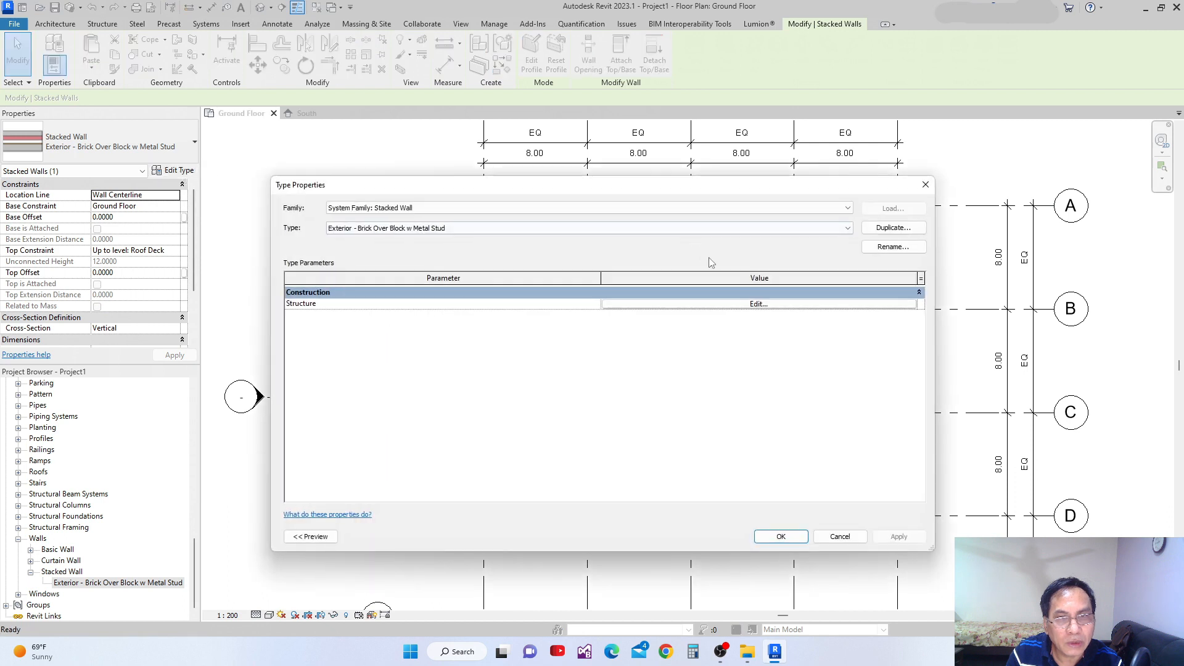
left_click_drag(644, 183, 568, 177)
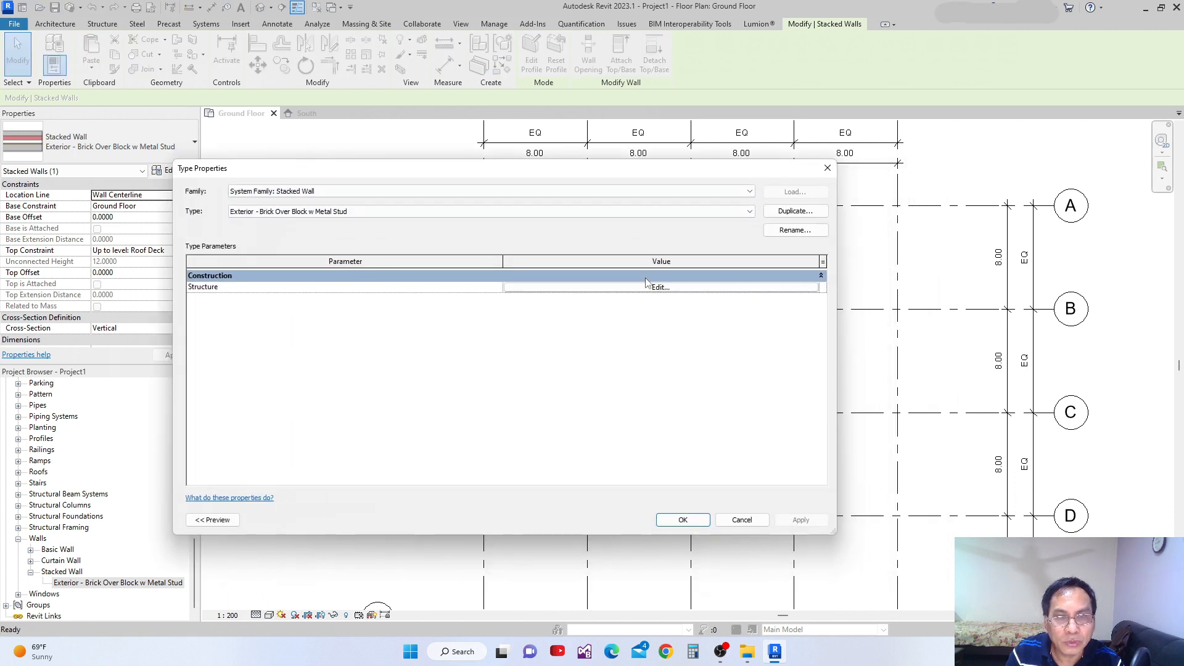
left_click(659, 287)
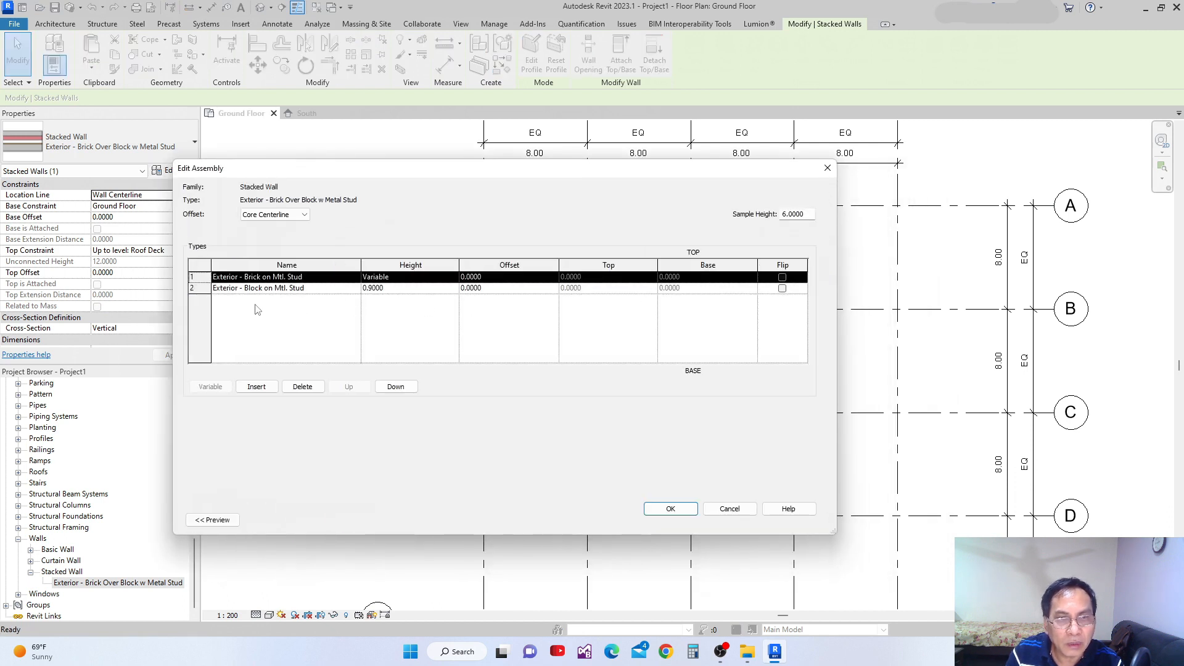
left_click(828, 168)
left_click(792, 522)
left_click(736, 522)
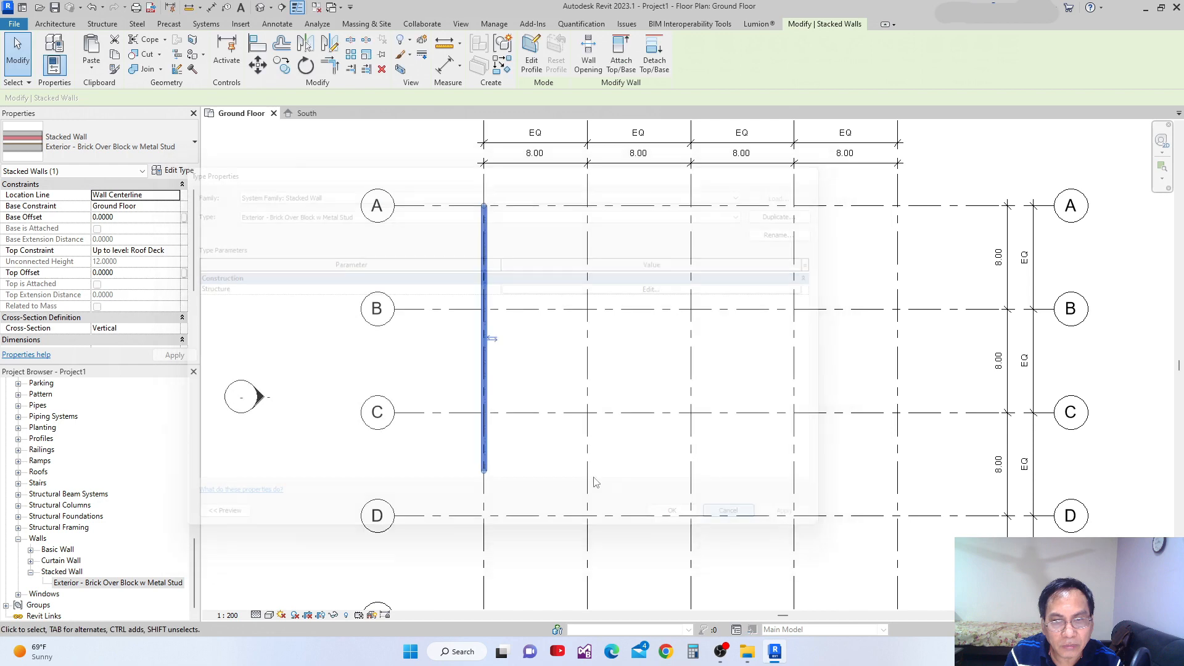
Change the grid 1 wall's type to the basic wall Exterior - Render on Brick on Block.
scroll(666, 358, "up", 3)
left_click(651, 333)
left_click(603, 345)
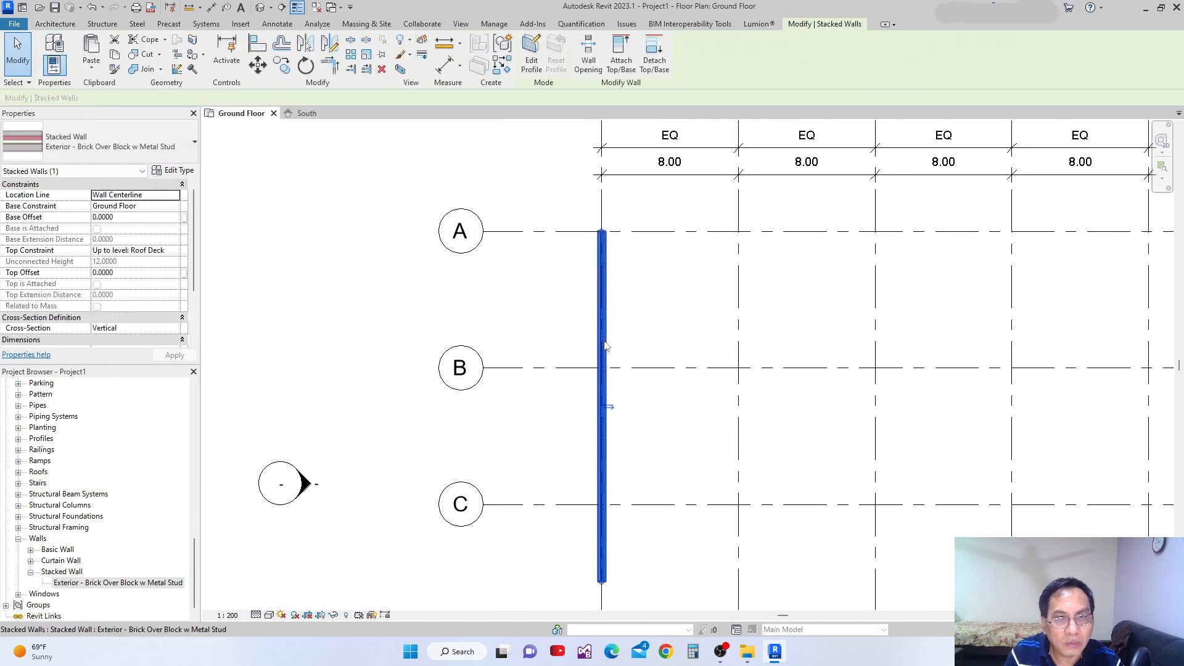
left_click(195, 142)
left_click_drag(191, 378, 200, 255)
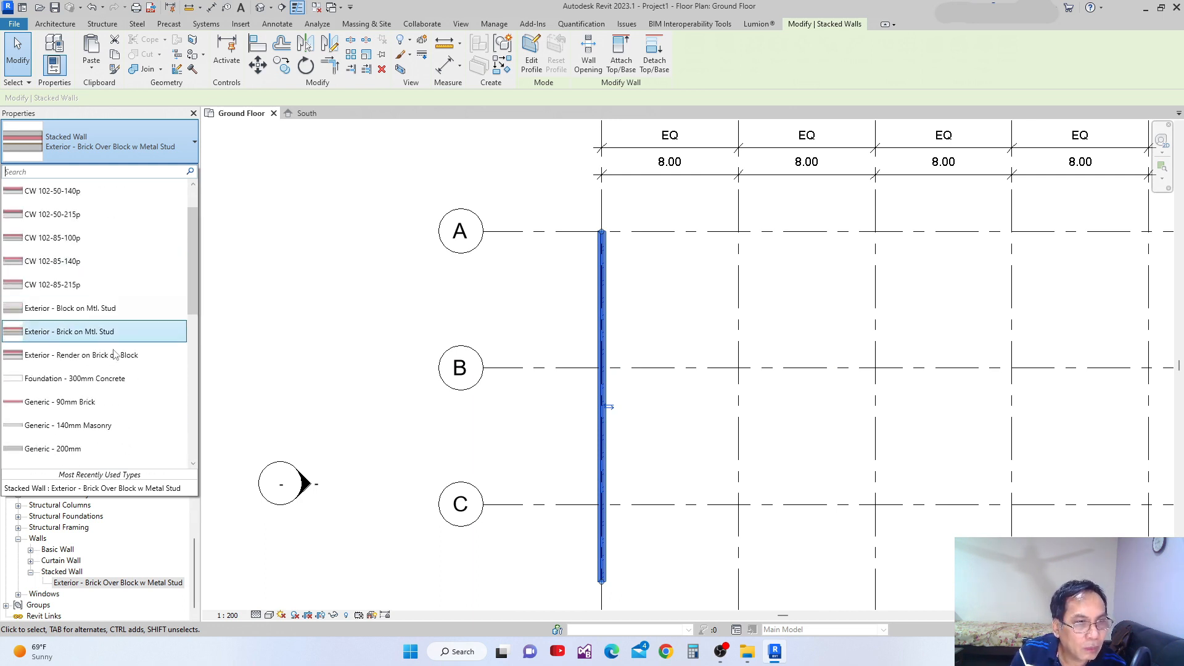
left_click(93, 361)
scroll(596, 330, "up", 2)
left_click(695, 286)
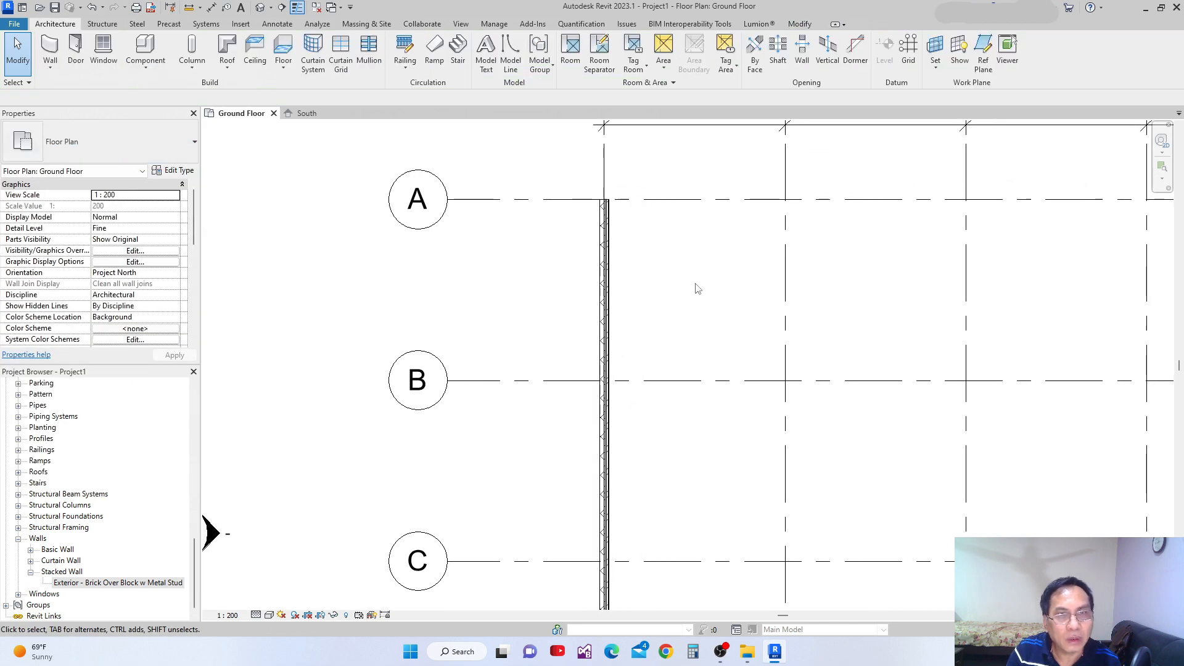
Examine the basic wall's layers in plan around its end at grid A.
left_click(606, 275)
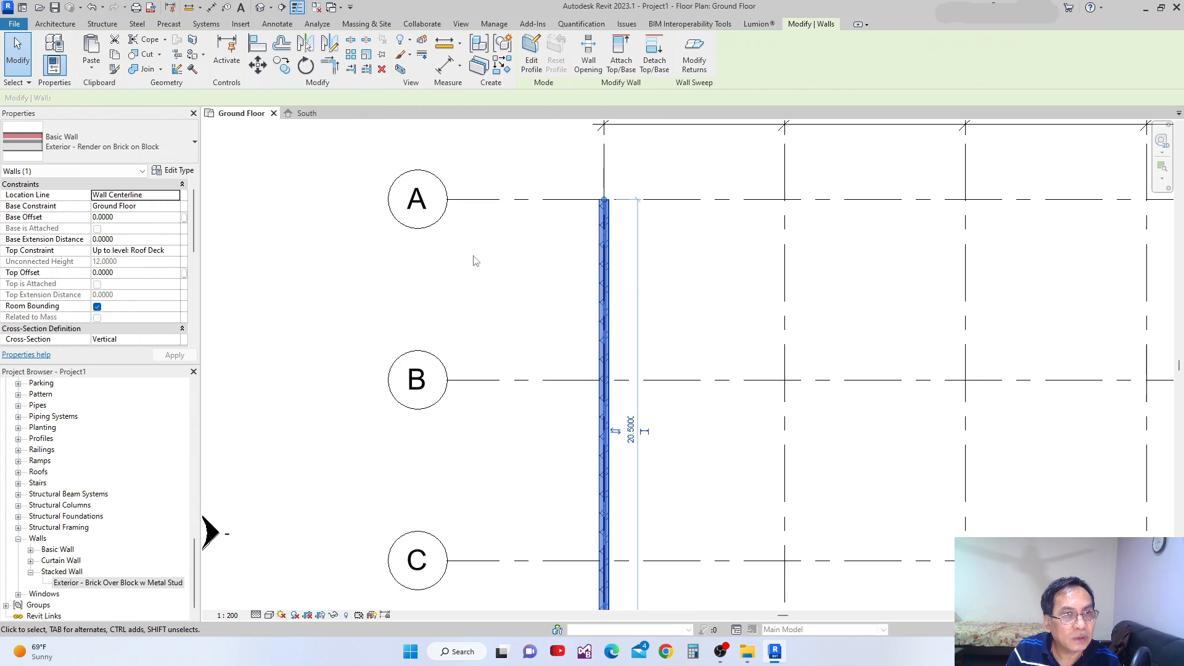
middle_click_drag(571, 357, 536, 343)
middle_click_drag(611, 305, 596, 336)
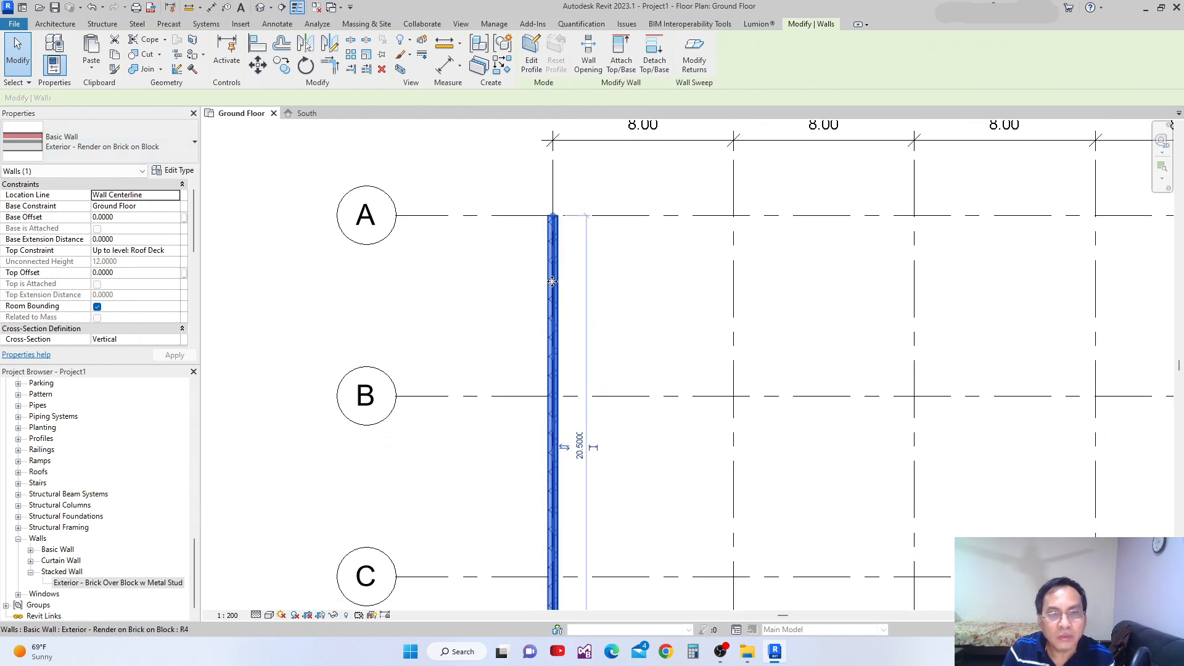
scroll(551, 277, "up", 10)
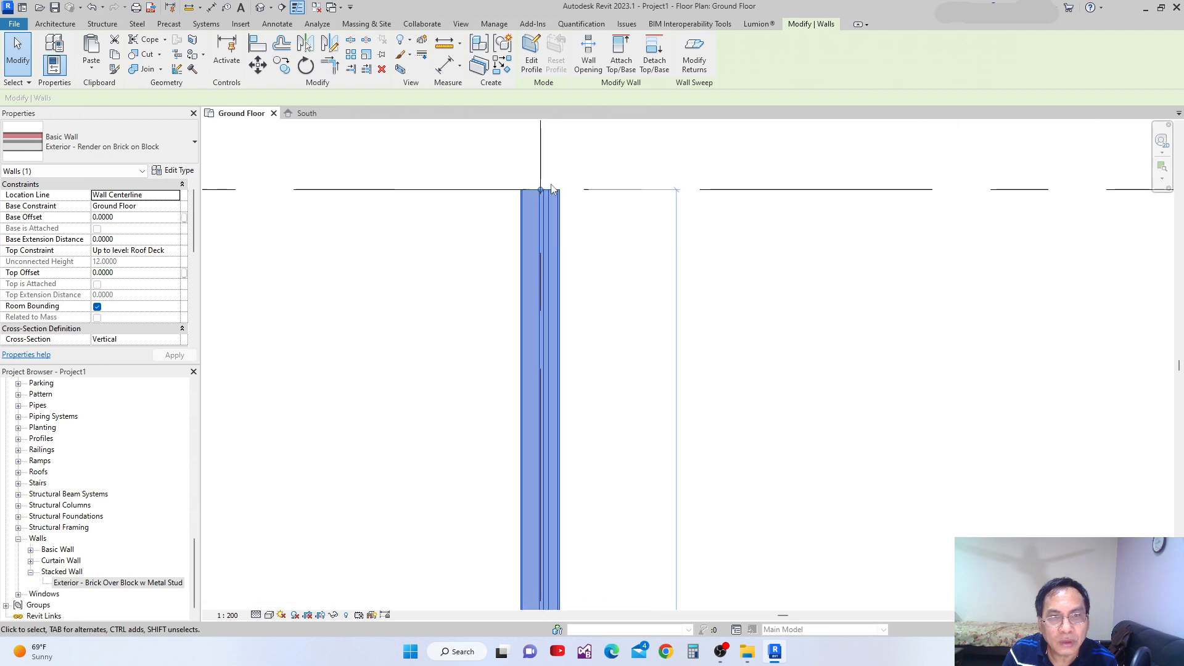
scroll(552, 210, "down", 4)
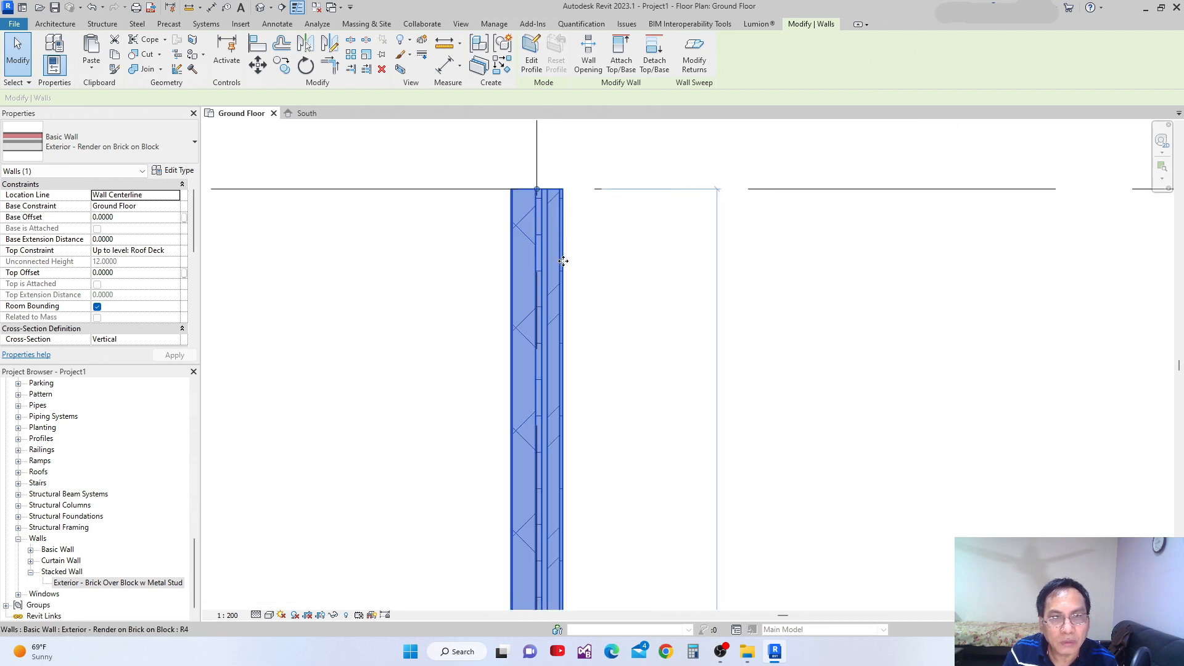
scroll(564, 260, "down", 5)
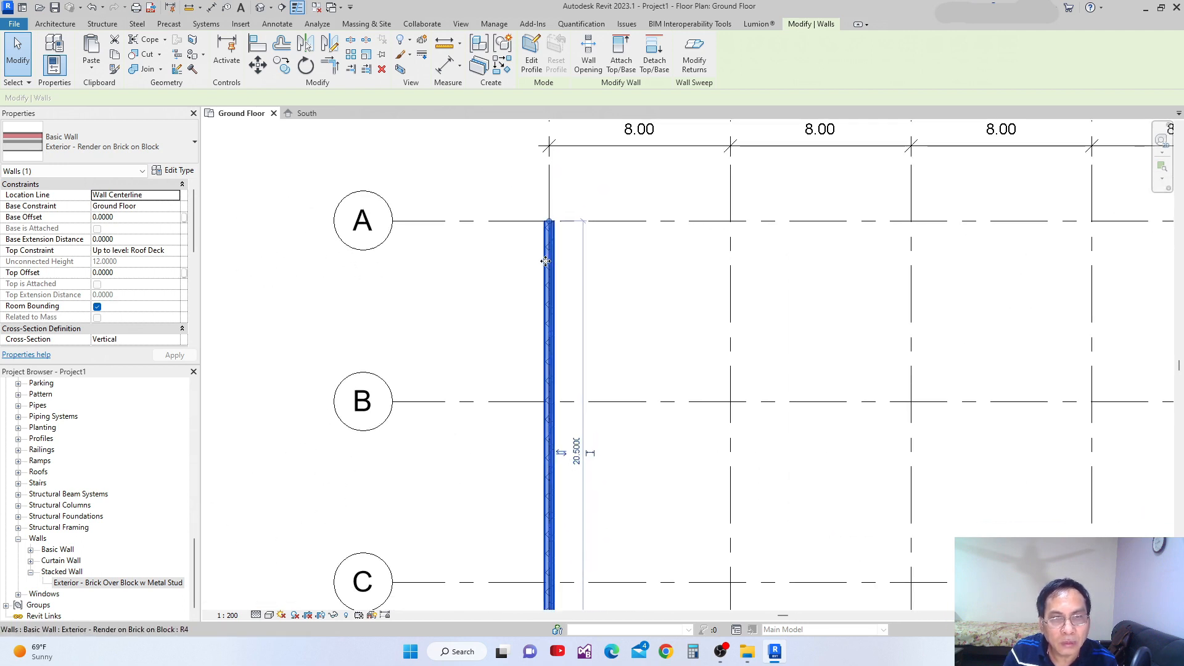
middle_click_drag(564, 264, 518, 256)
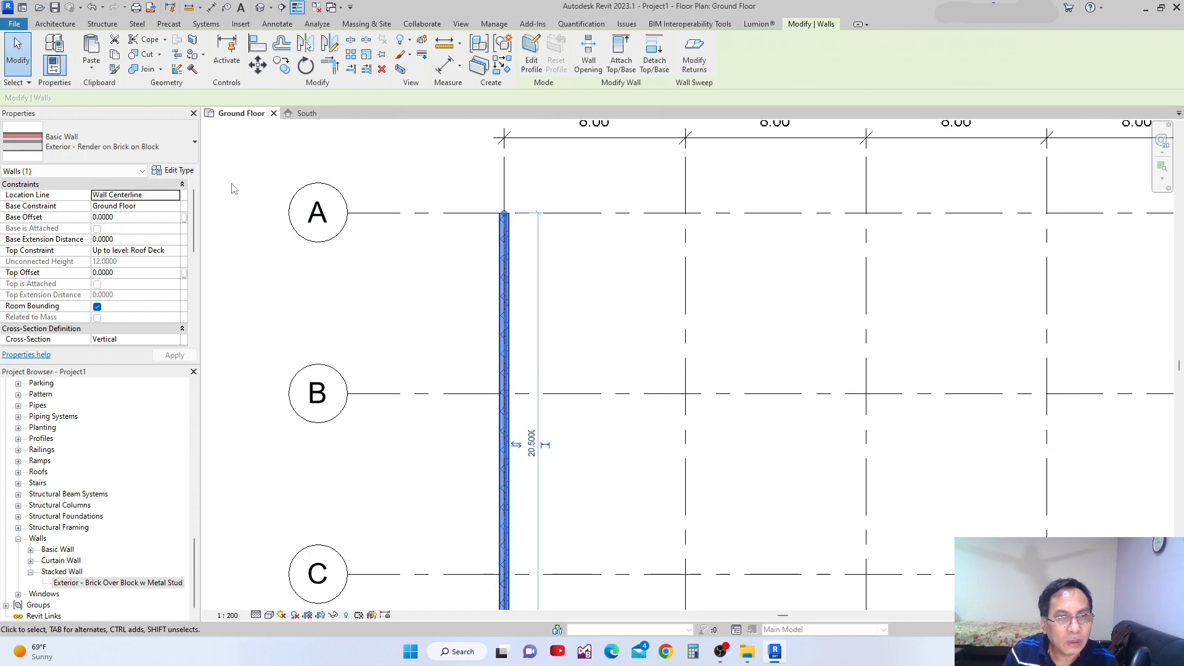
Review the layer functions, materials and thicknesses in the Exterior - Render on Brick on Block assembly and compare them with the plan.
left_click(184, 173)
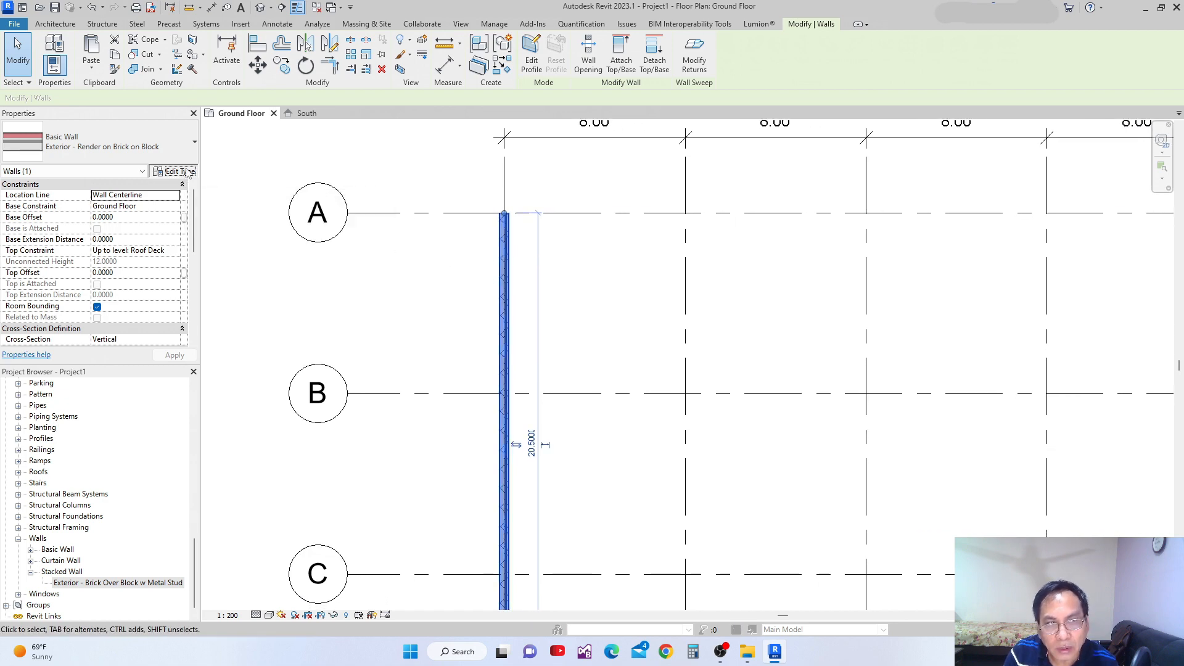
left_click(644, 290)
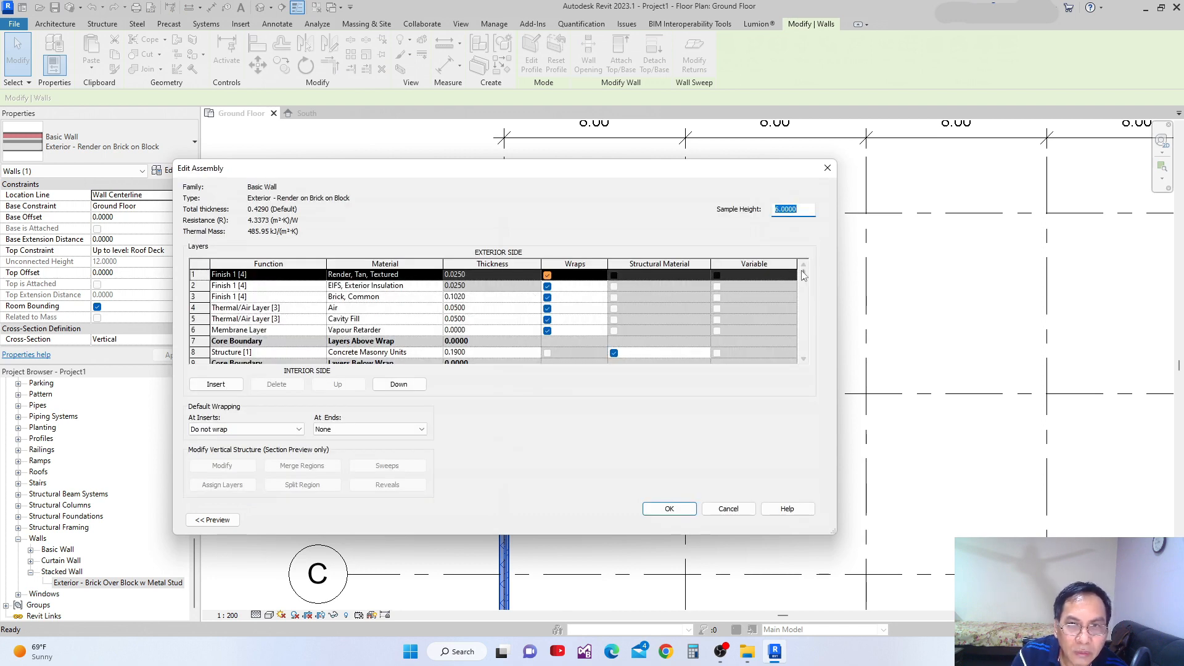
left_click_drag(804, 279, 795, 321)
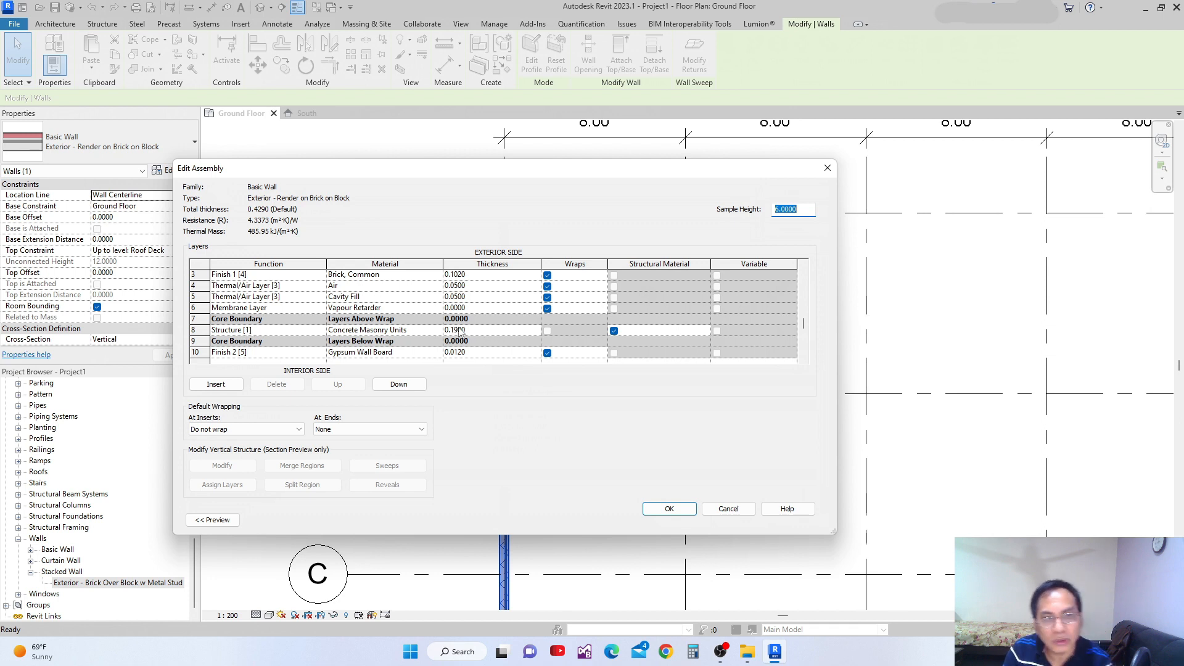
left_click(669, 509)
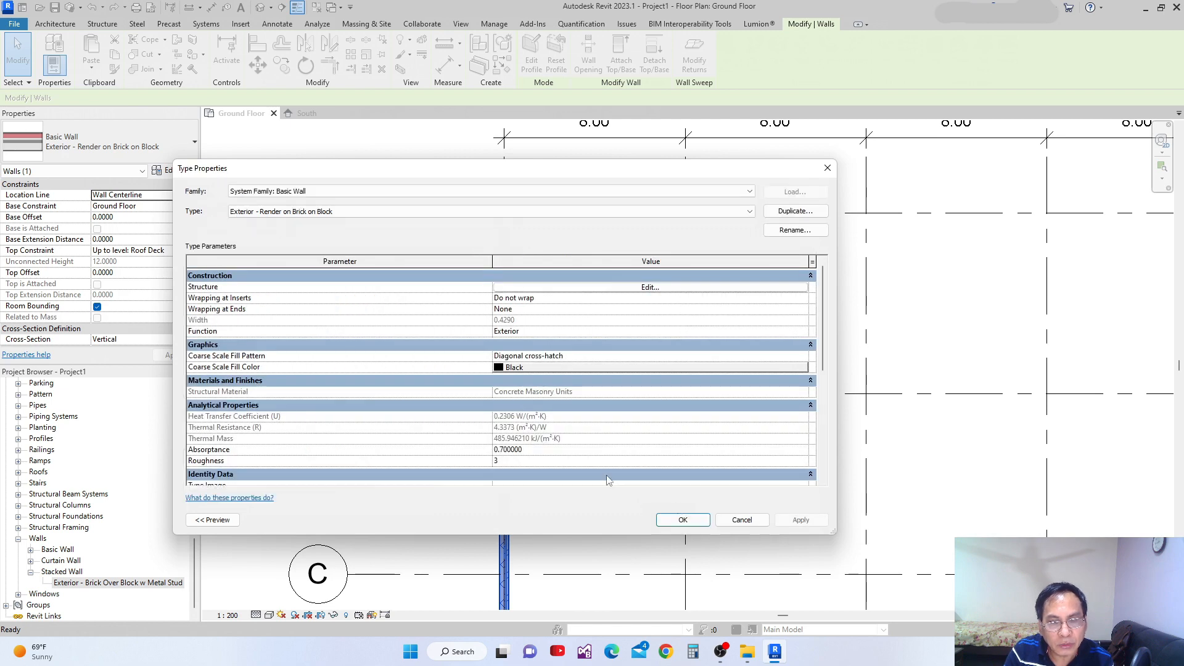
left_click(758, 523)
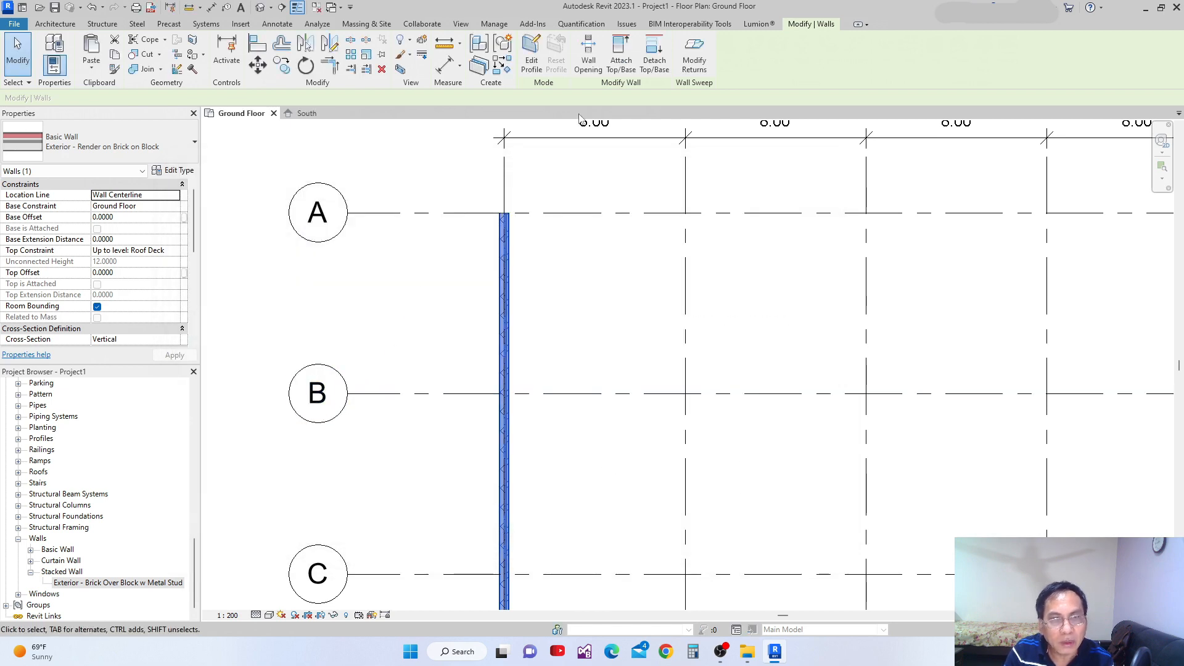
scroll(509, 245, "up", 5)
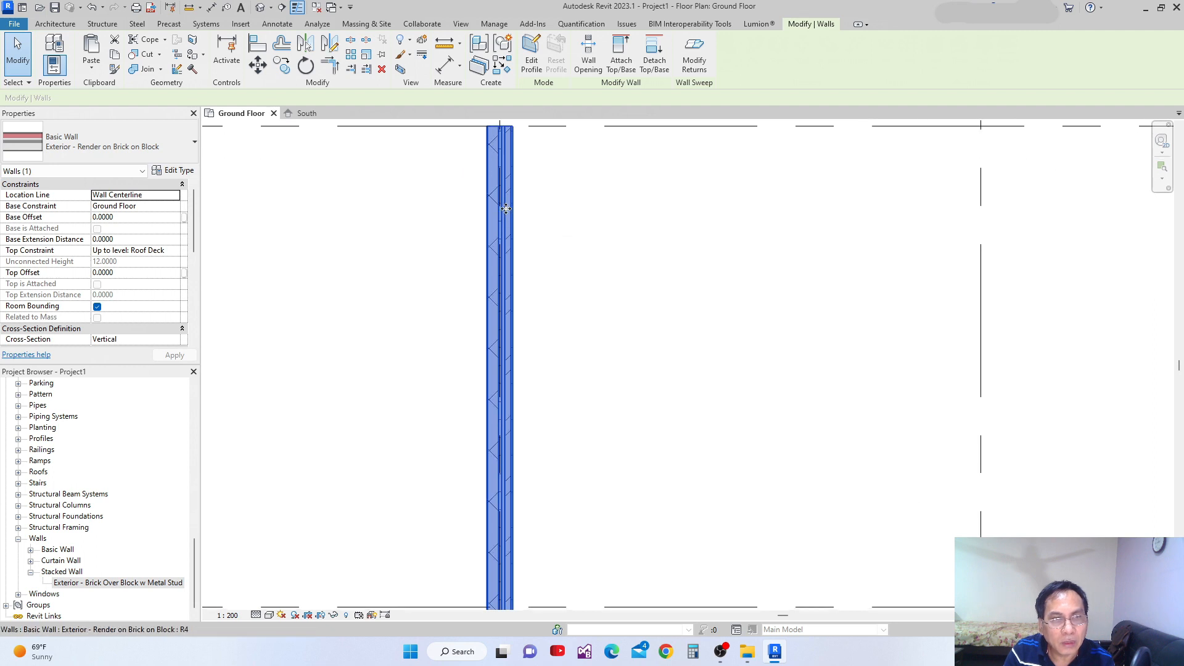
scroll(351, 330, "down", 5)
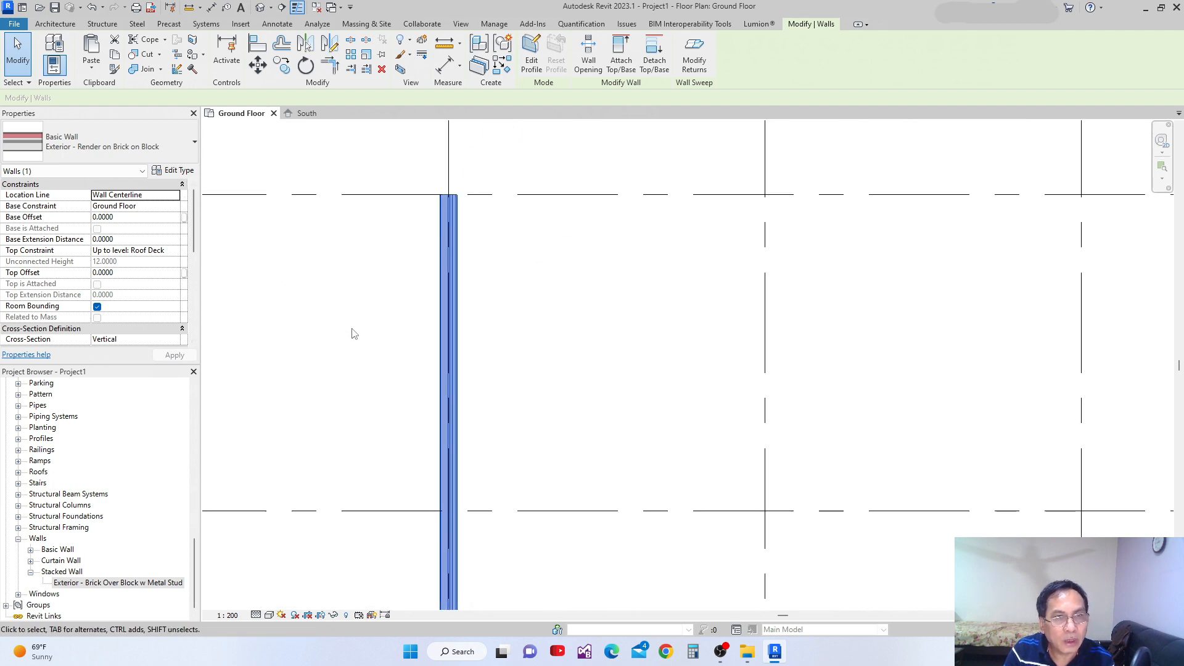
Restart the Wall tool, dismissing the save reminder, and set the location line for new walls to Core Centerline.
scroll(493, 317, "down", 2)
left_click(500, 322)
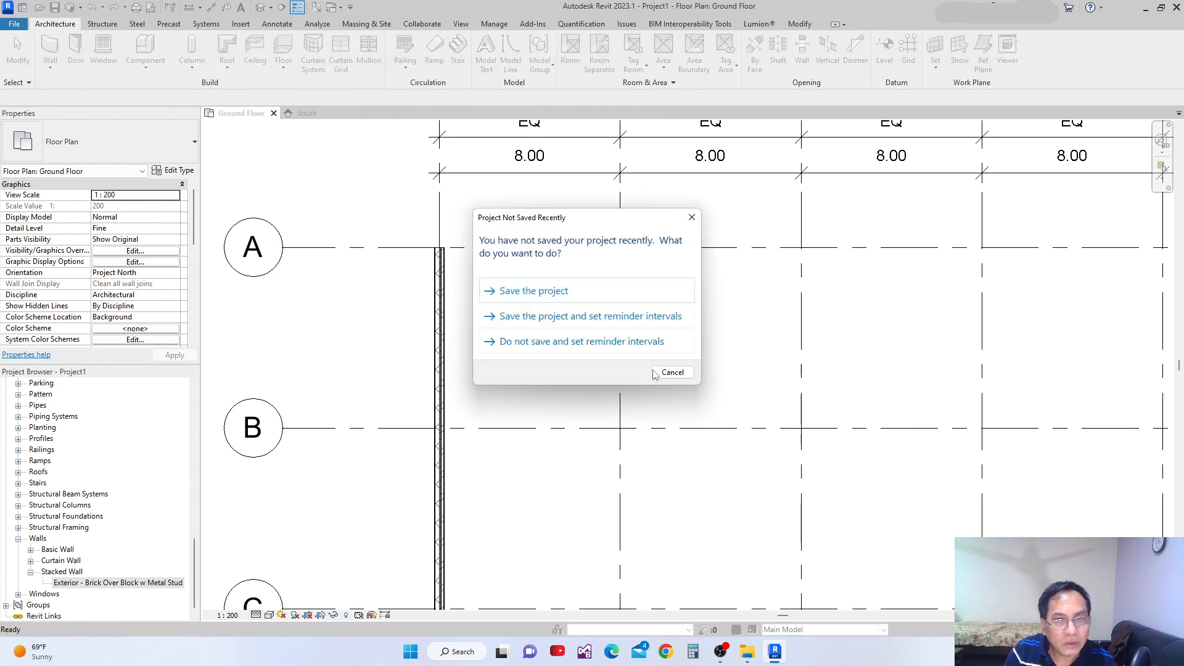
left_click(670, 372)
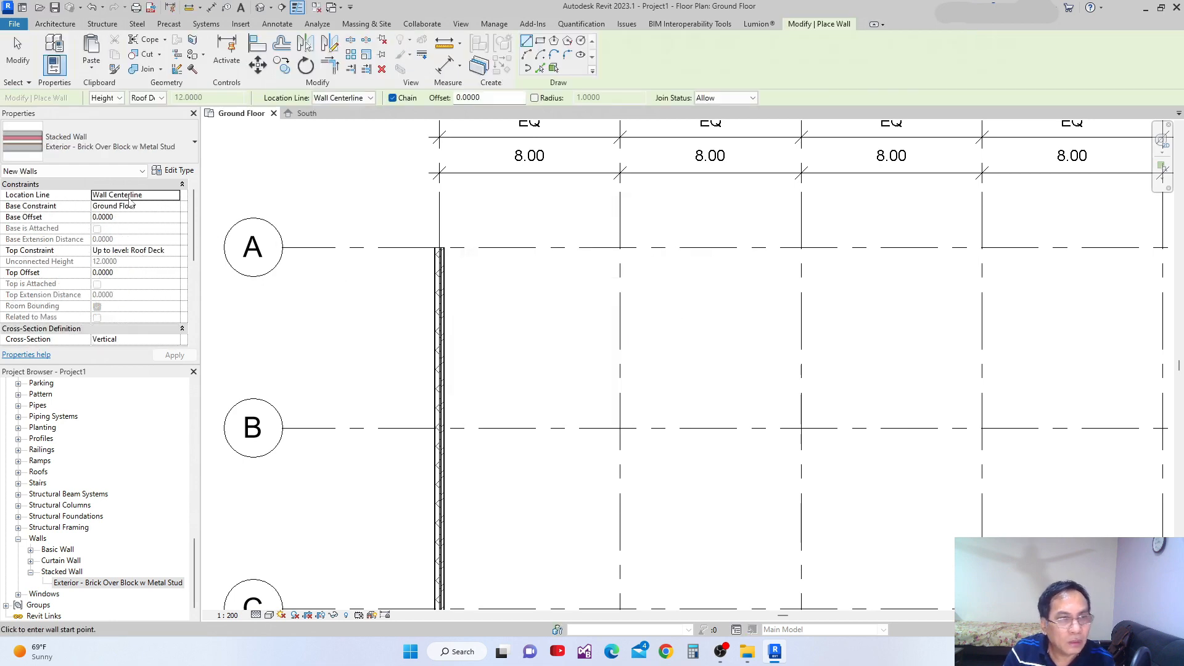
left_click(173, 196)
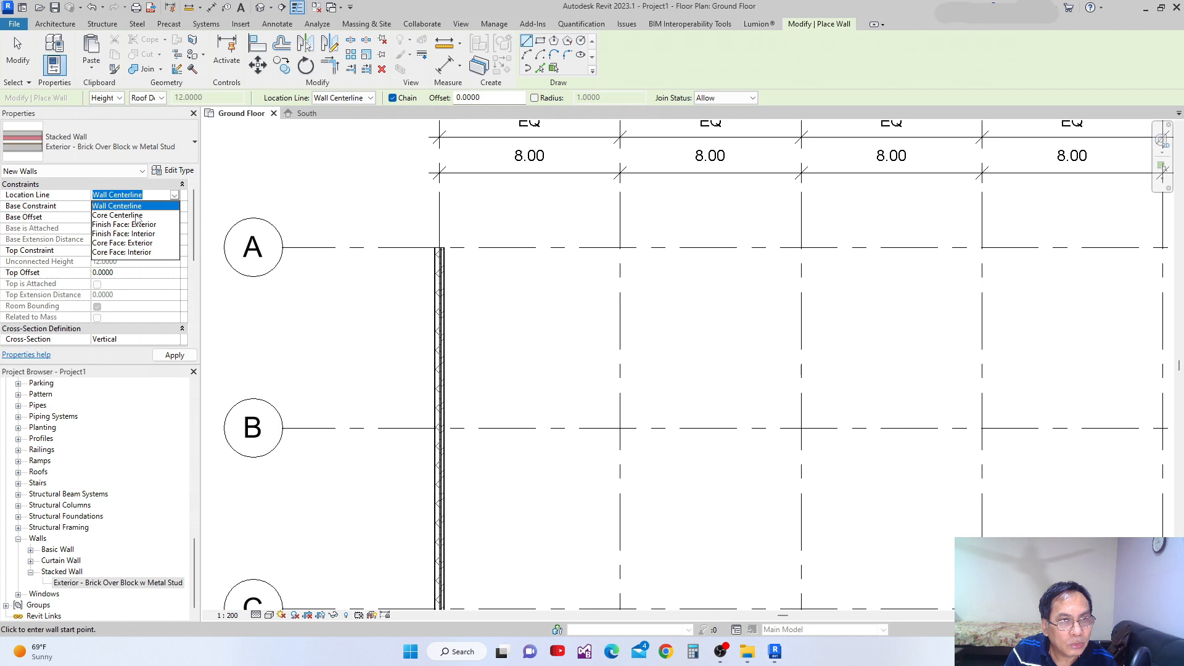
left_click(135, 216)
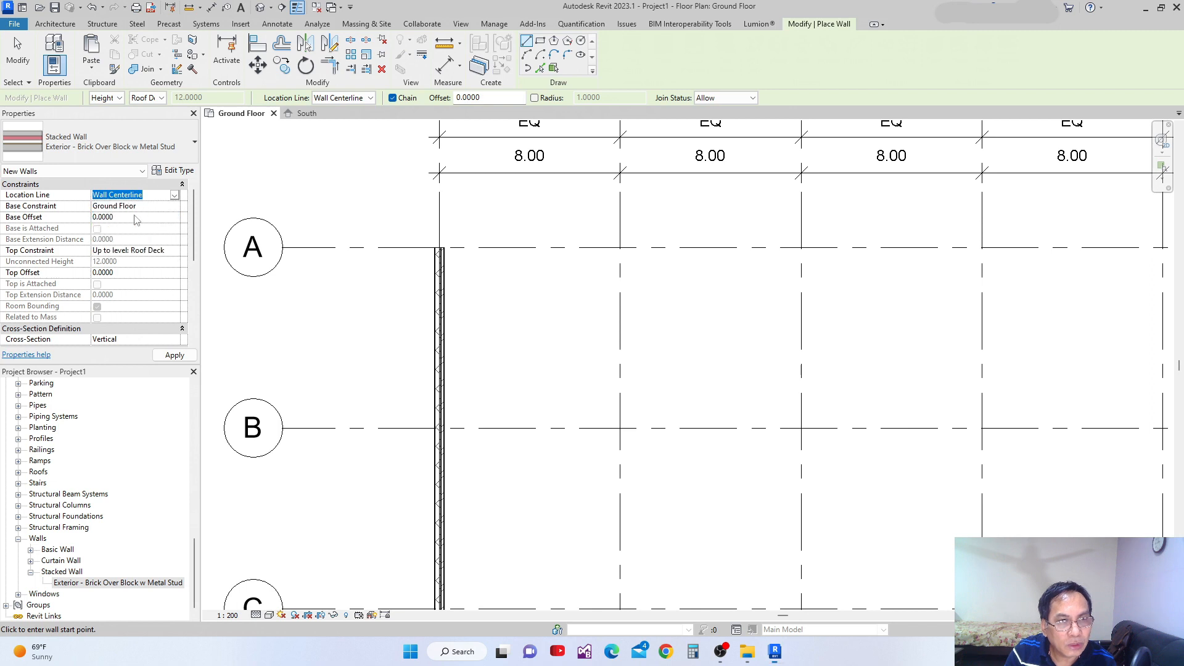
Draw a stacked wall down grid 2 from grid A, ending level with the lower end of the grid 1 wall.
left_click(619, 248)
middle_click_drag(624, 401, 624, 374)
scroll(626, 468, "down", 1)
middle_click_drag(626, 468, 637, 387)
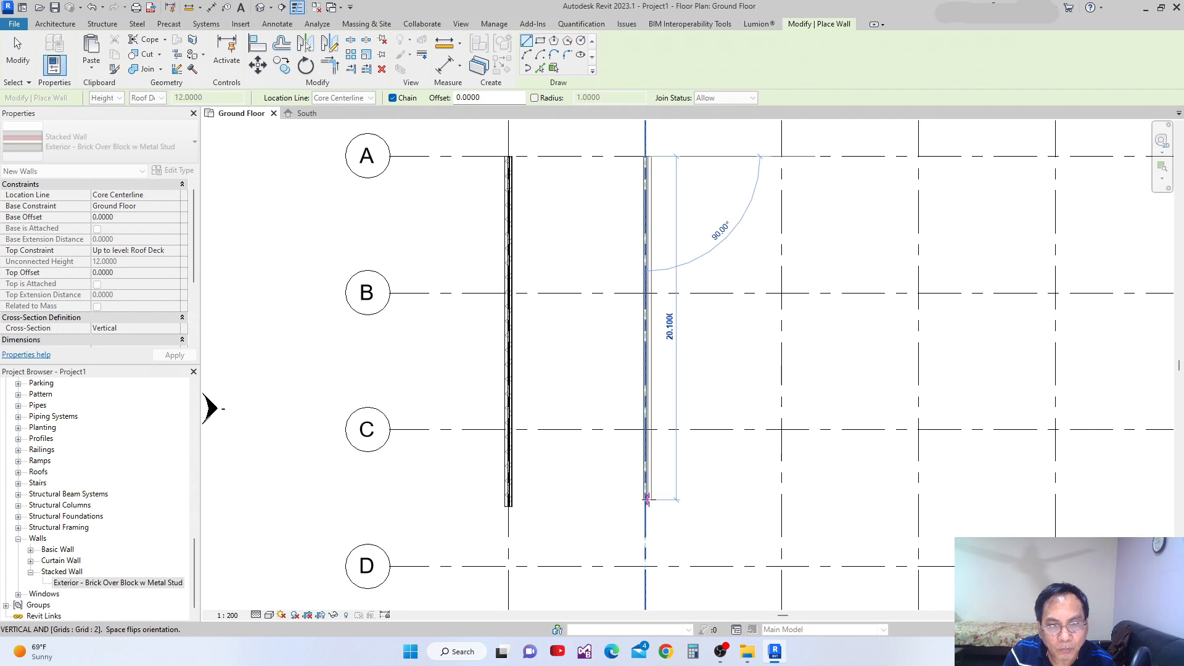
left_click(647, 506)
middle_click_drag(677, 405, 677, 428)
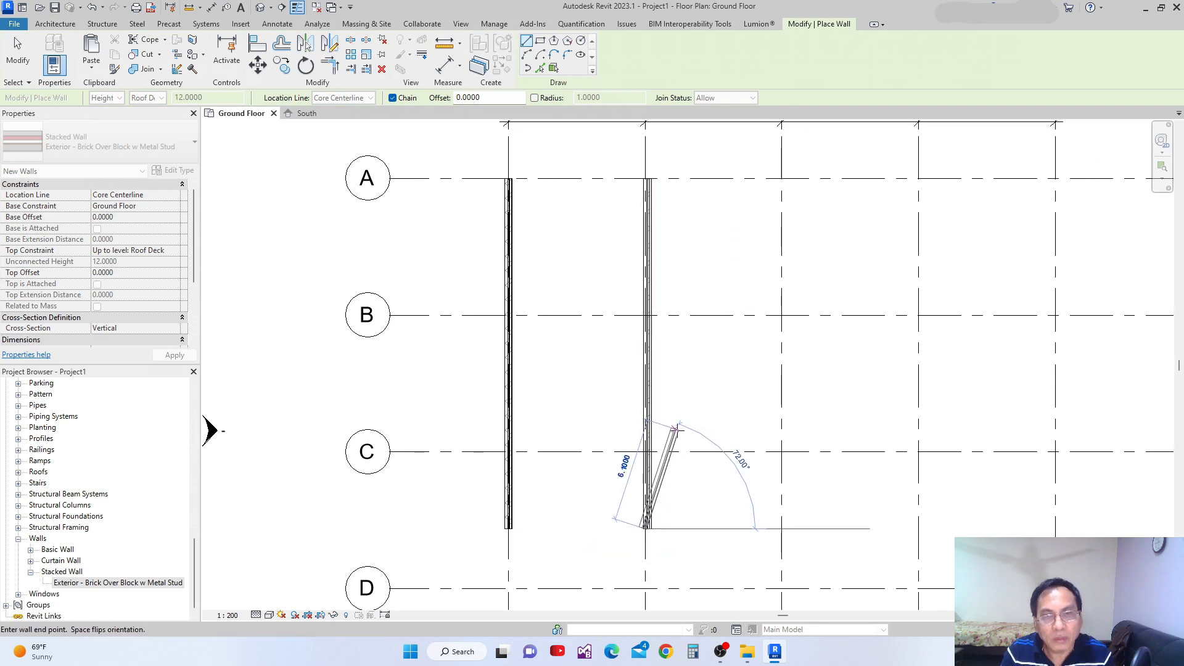
Leave the Wall tool and examine how the grid 2 stacked wall's layers sit on the grid line at grid A.
key("Escape")
key("Escape")
scroll(629, 331, "up", 4)
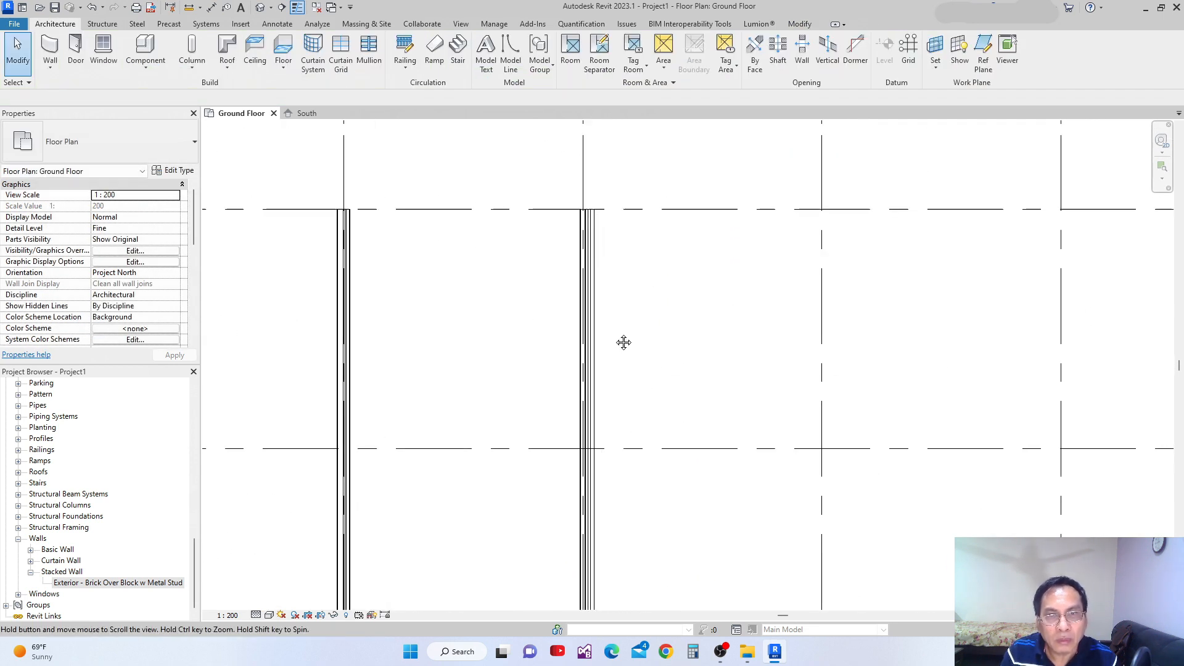
scroll(571, 222, "up", 2)
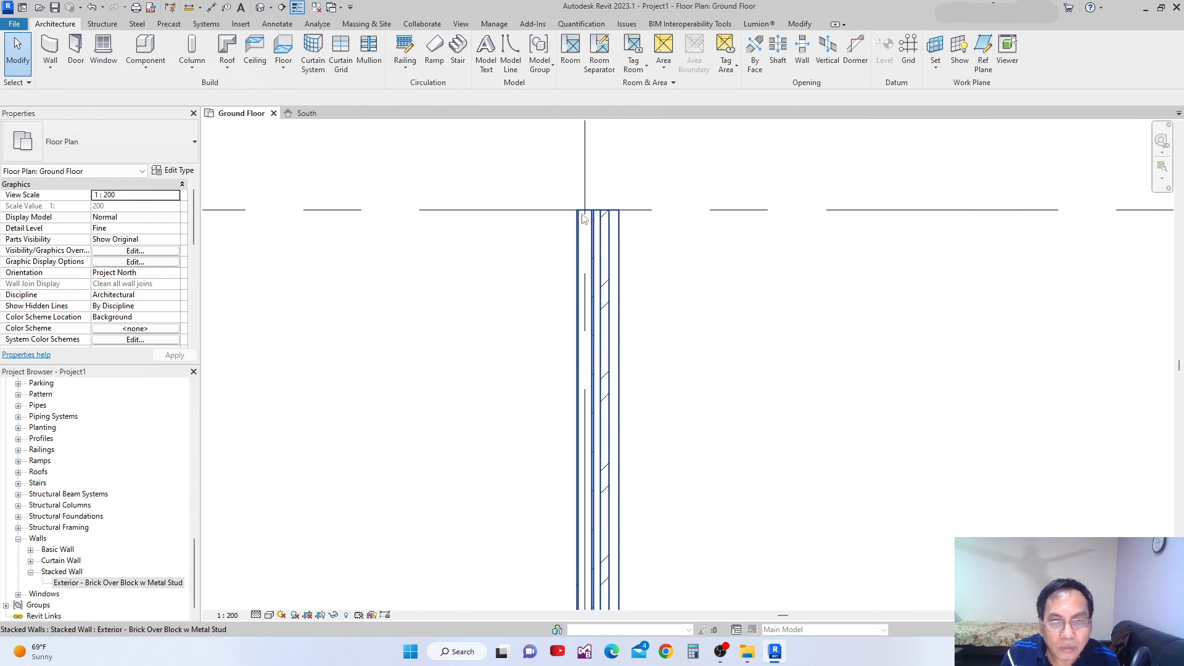
scroll(586, 245, "up", 1)
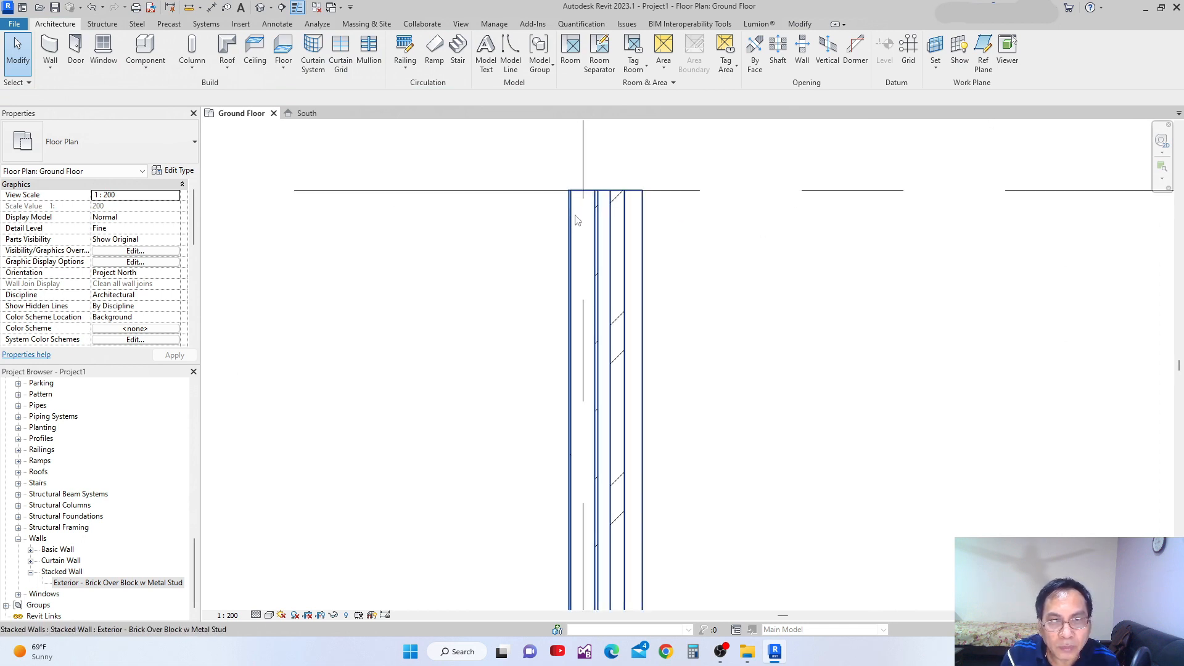
scroll(633, 234, "down", 4)
scroll(633, 241, "down", 1)
scroll(635, 280, "up", 2)
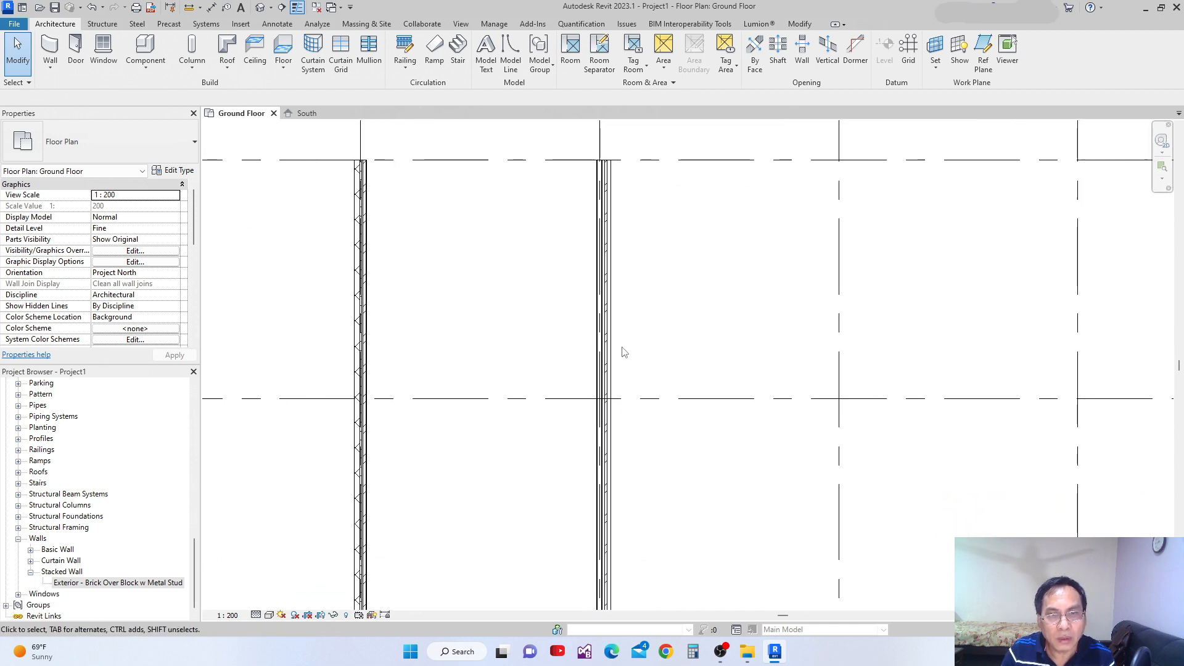
scroll(625, 353, "down", 2)
Compare the location line settings of the stacked wall on grid 2 and the basic wall on grid 1.
left_click(612, 417)
scroll(623, 422, "up", 3)
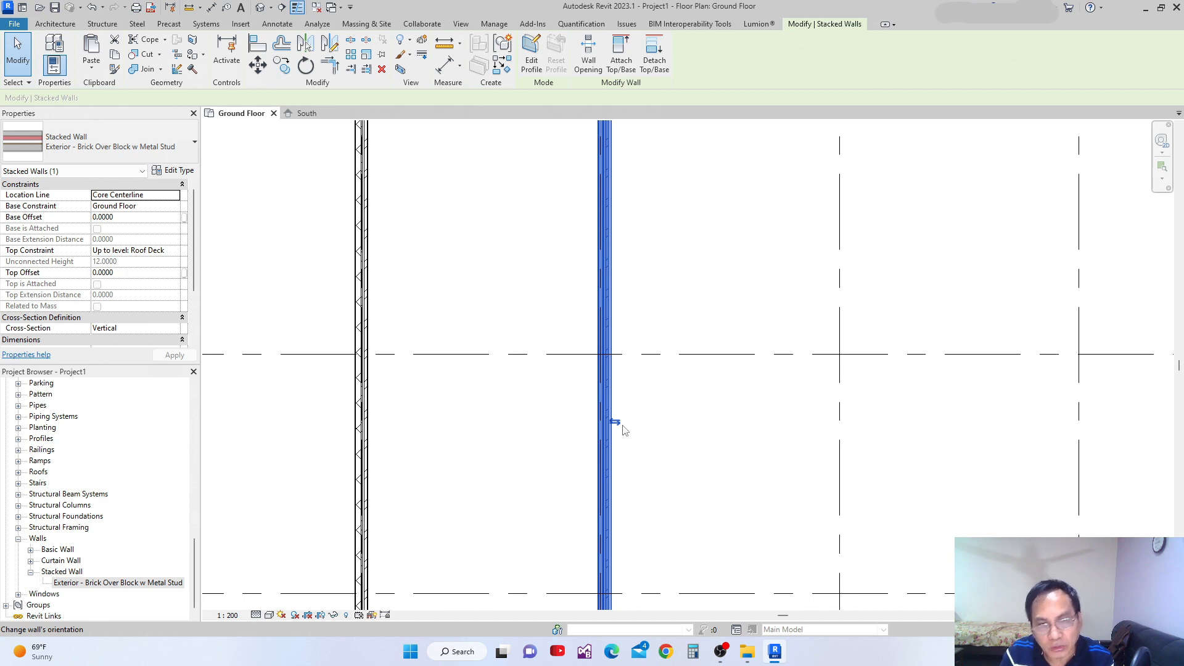
scroll(437, 396, "down", 2)
left_click(424, 417)
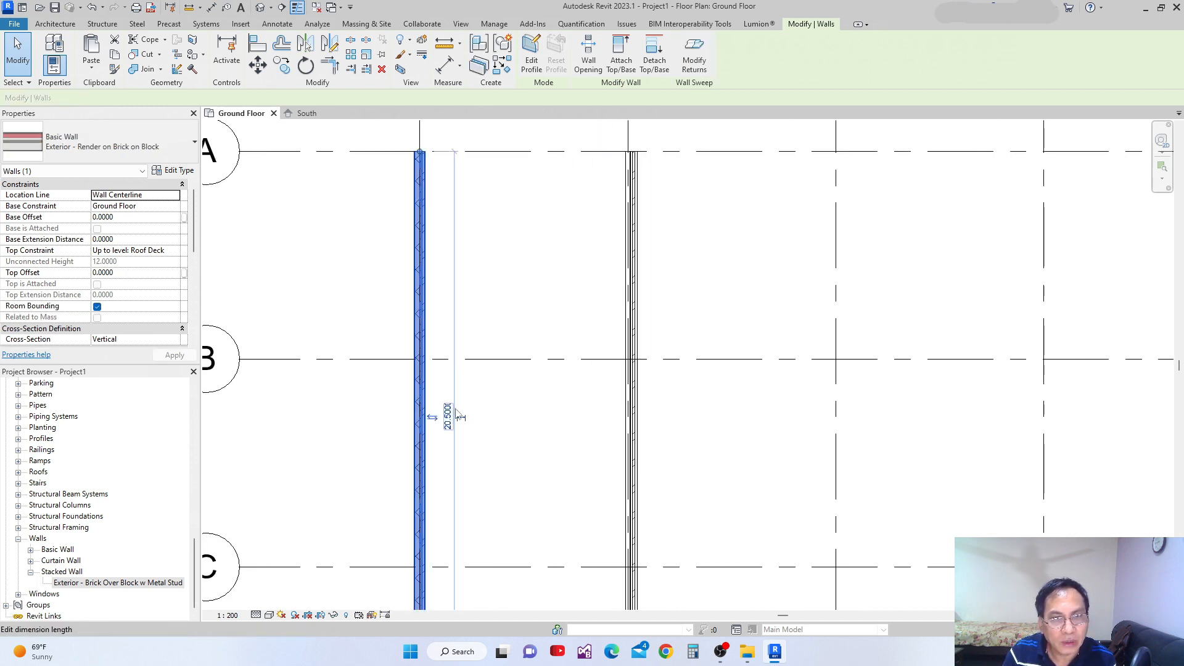
scroll(423, 418, "up", 2)
scroll(432, 413, "down", 3)
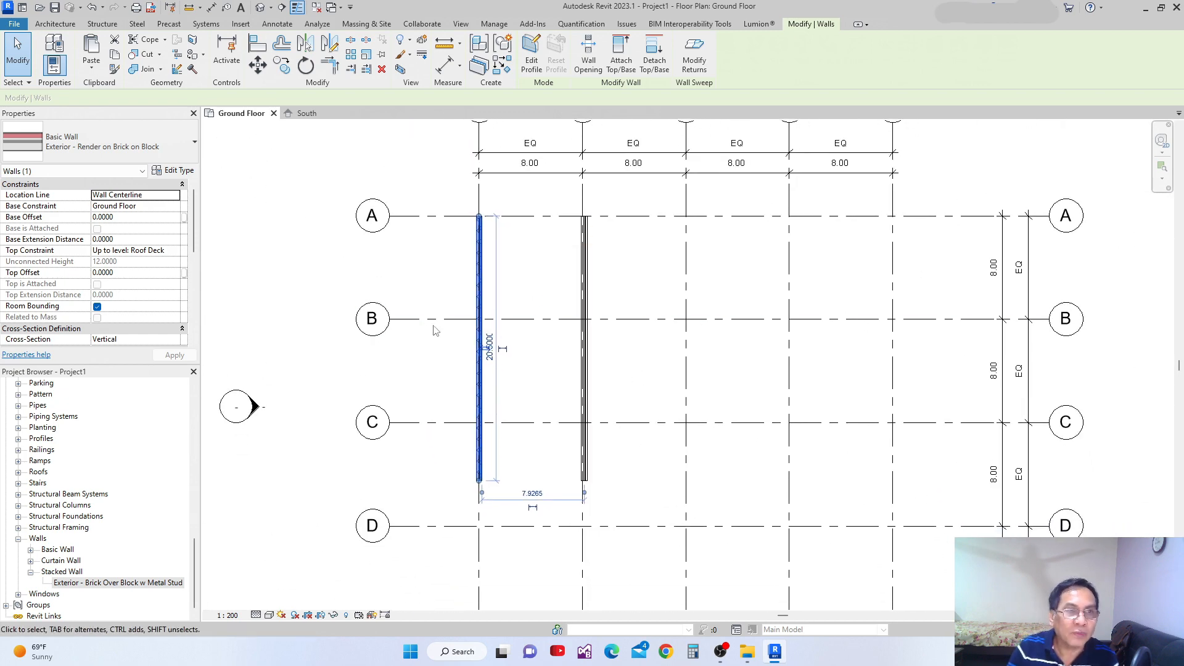
scroll(540, 402, "up", 3)
scroll(549, 403, "down", 3)
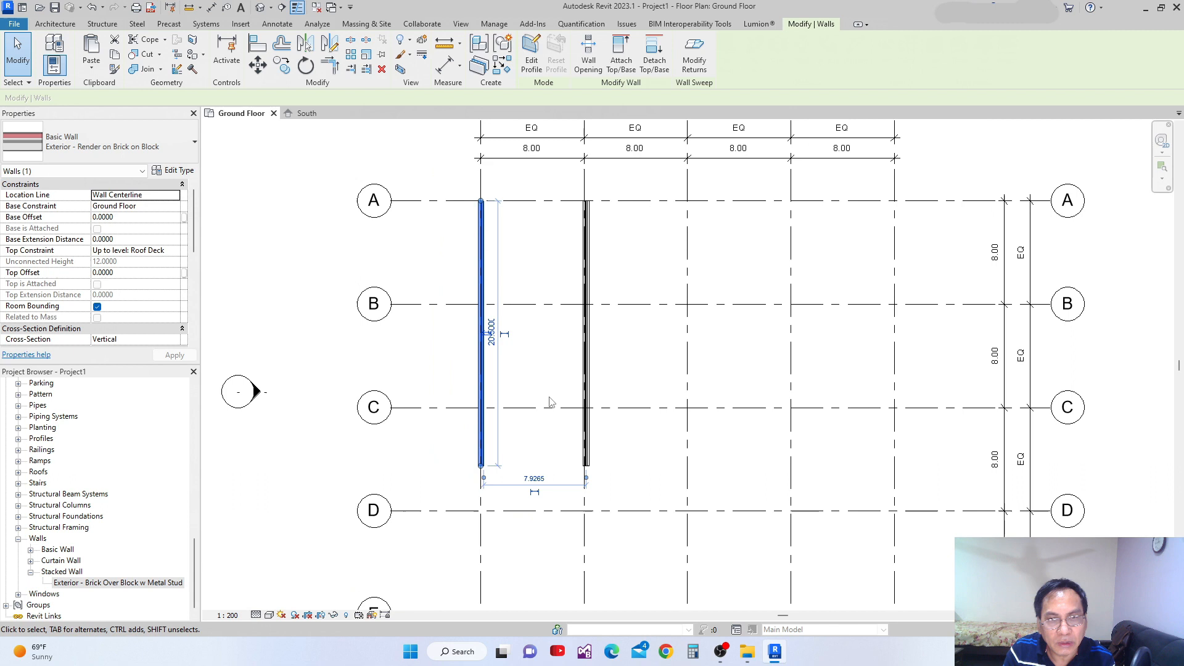
Set the Ground Floor plan and the default 3D view to a visual style that displays the walls' material textures.
left_click(270, 615)
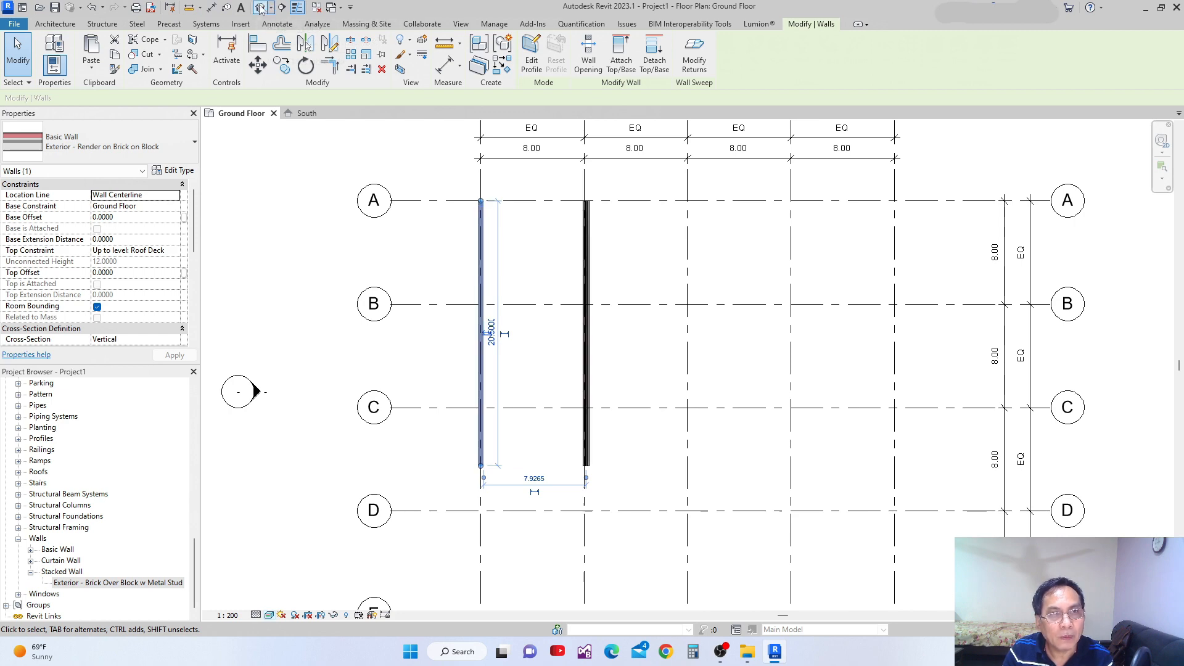
scroll(711, 333, "up", 3)
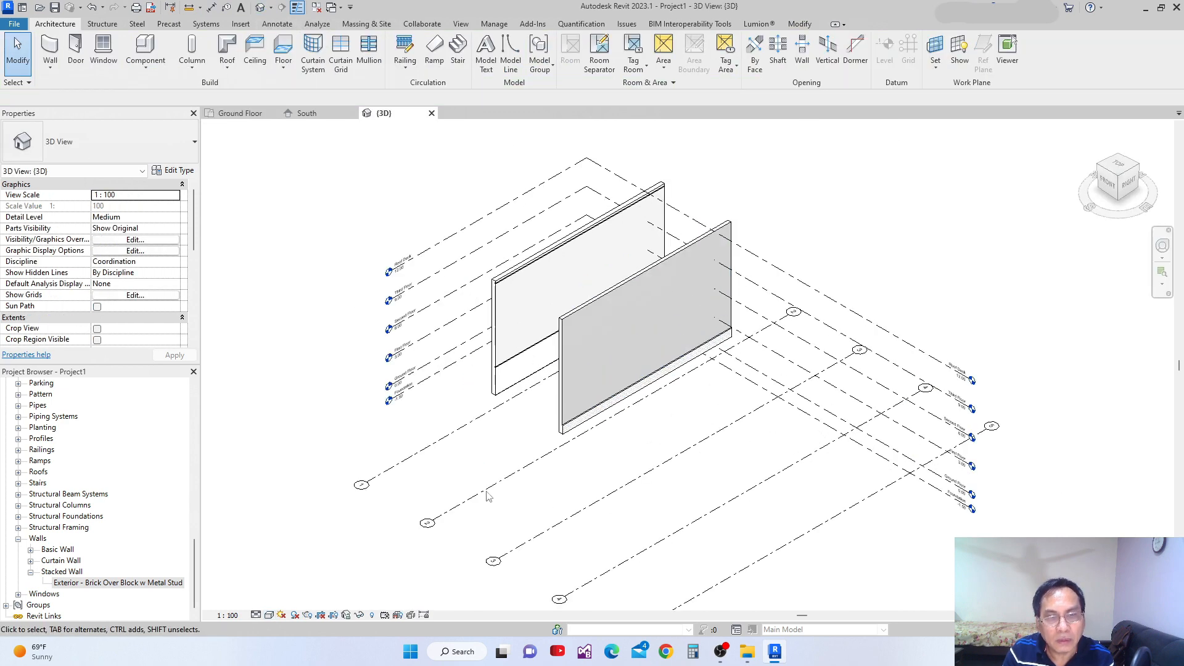
scroll(326, 597, "up", 2)
left_click(270, 615)
left_click(290, 603)
scroll(683, 297, "up", 1)
Match the grid 1 wall's type to the grid 2 stacked wall, Exterior - Brick Over Block w Metal Stud, in the 3D view.
middle_click_drag(683, 298, 712, 246, "shift")
middle_click_drag(643, 327, 619, 372)
middle_click_drag(545, 286, 629, 405, "shift")
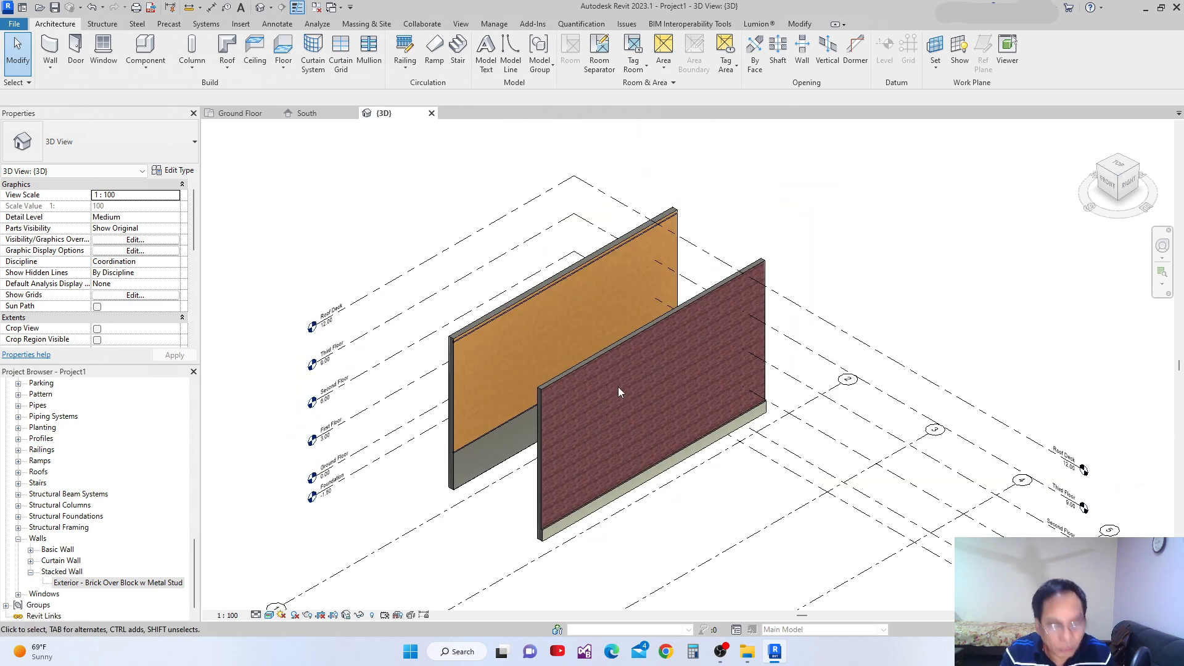
middle_click_drag(535, 375, 510, 333)
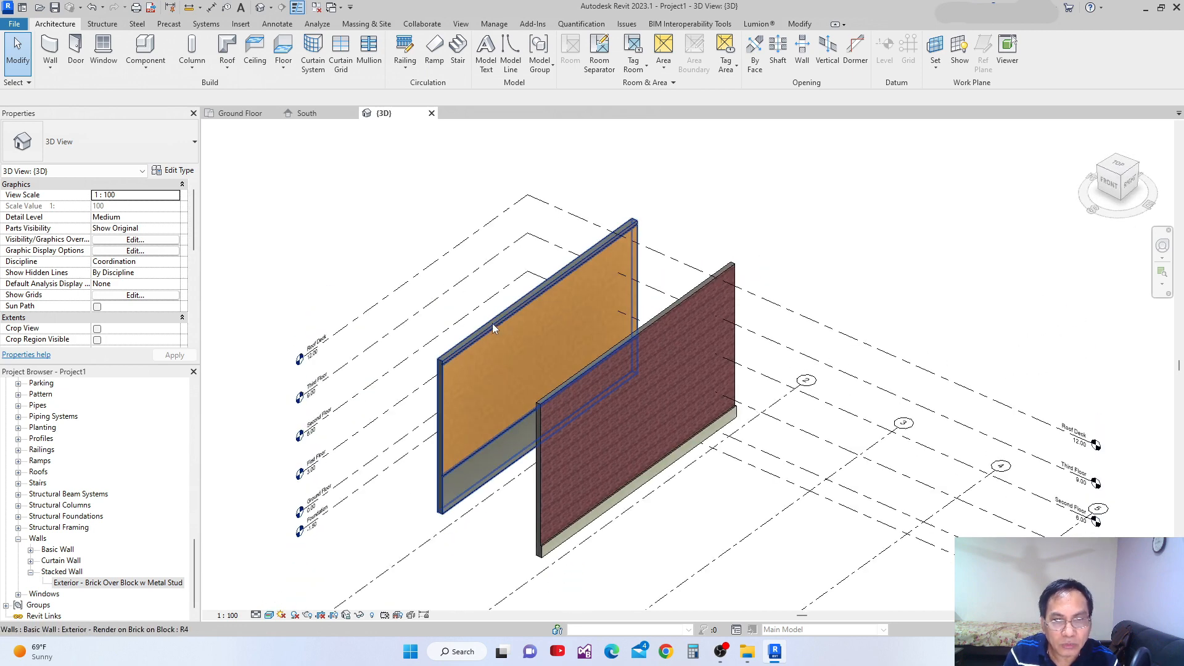
mouse_move(605, 379)
middle_mouse_down()
mouse_move(560, 361)
mouse_move(608, 383)
middle_mouse_up()
left_click(562, 343)
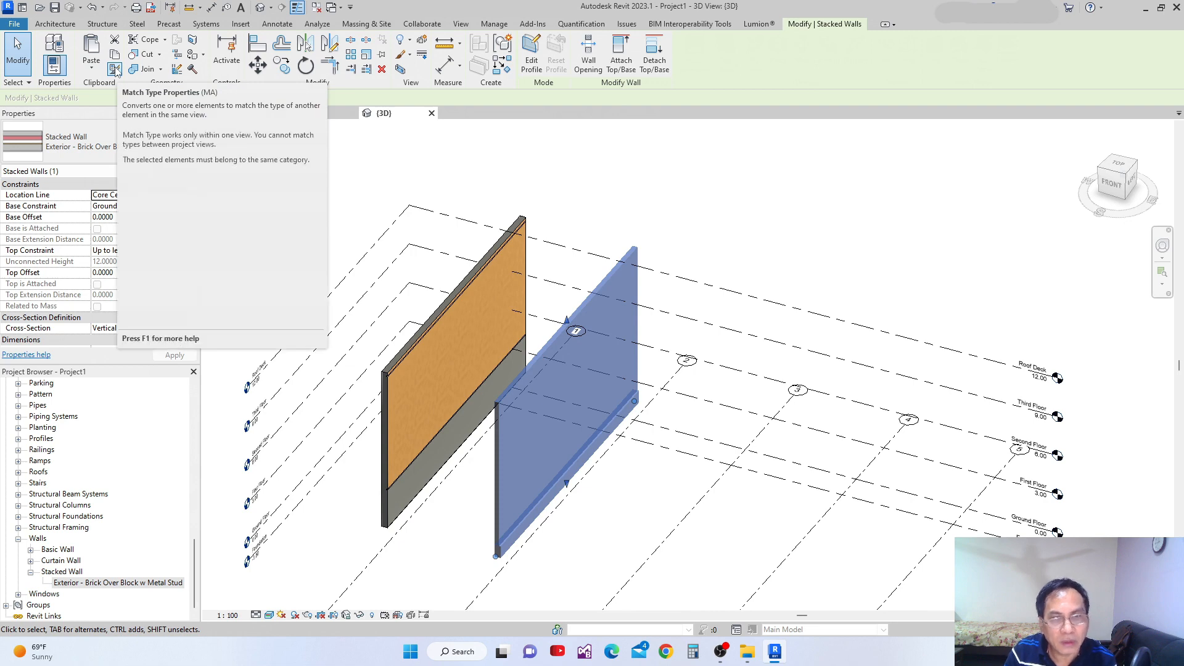
left_click(116, 70)
left_click(530, 247)
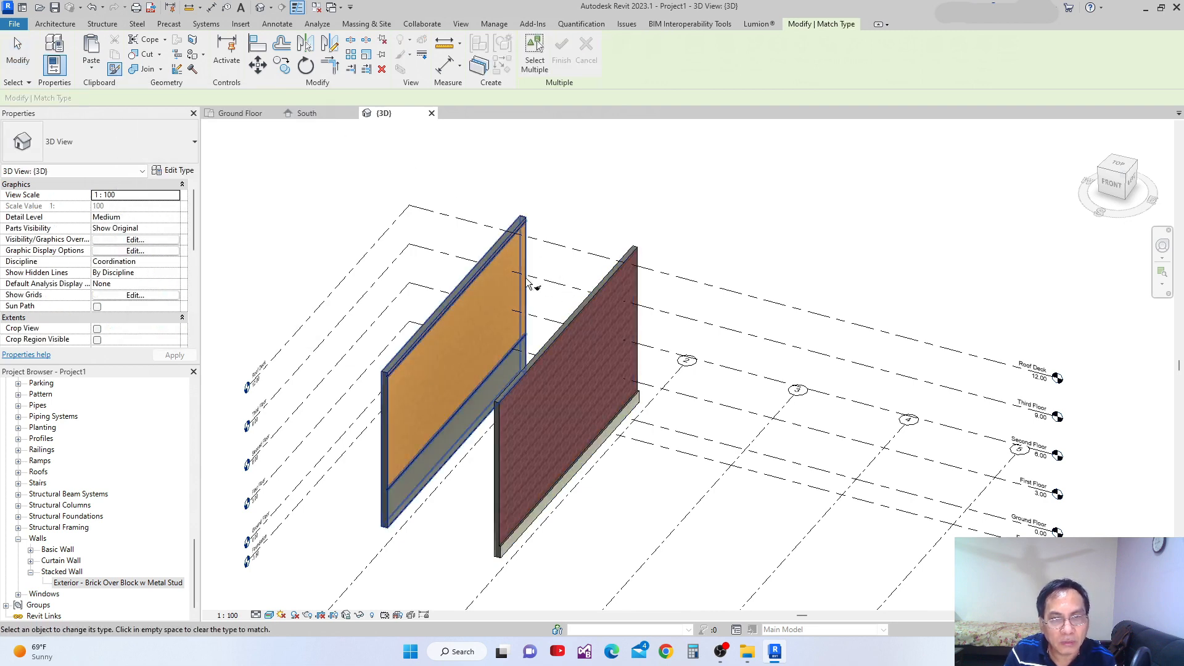
left_click(467, 287)
scroll(596, 267, "down", 3)
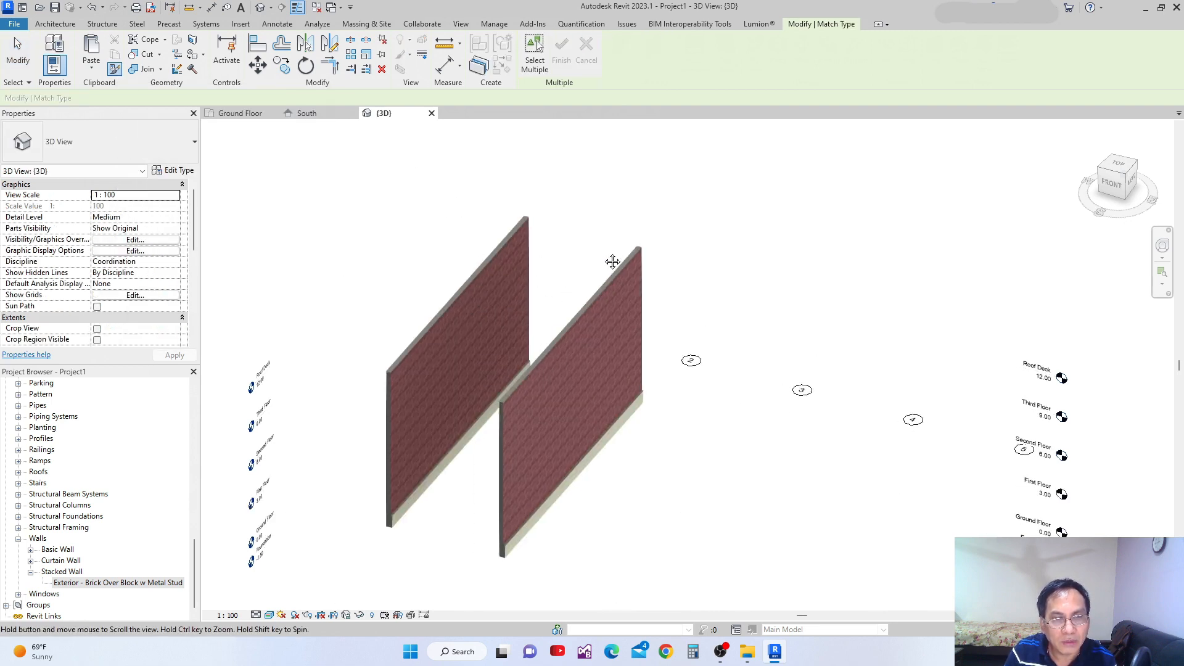
middle_click_drag(596, 279, 590, 324, "shift")
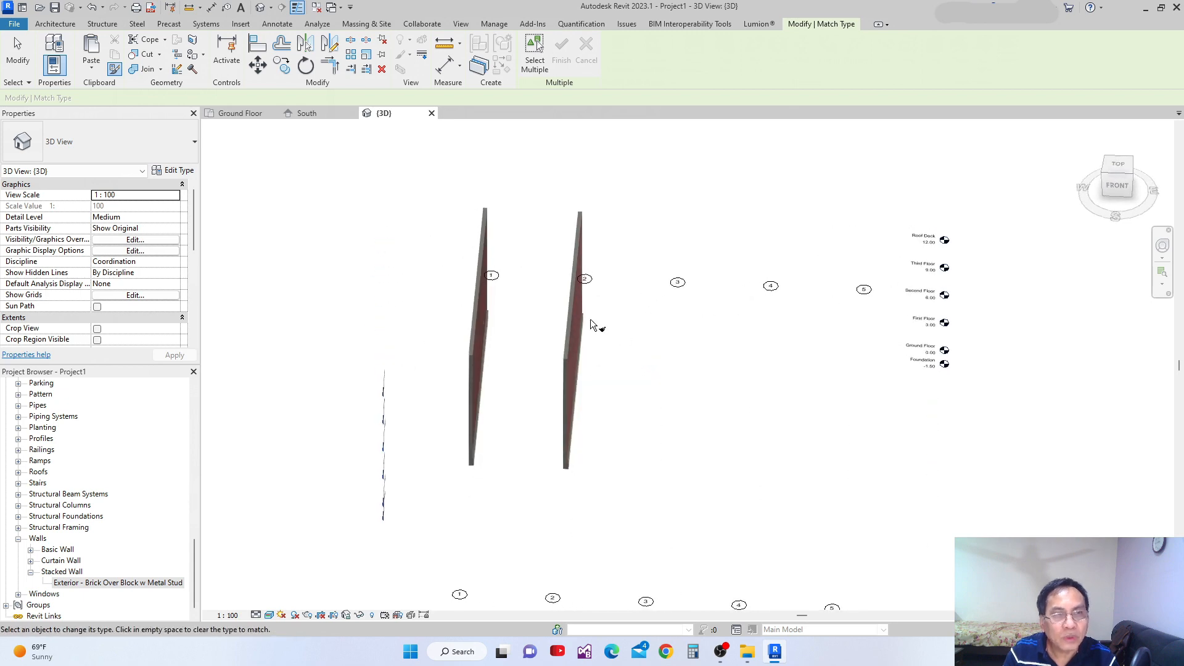
Return to the Ground Floor plan and start the Wall tool with the location line set to Finish Face: Exterior.
left_click(239, 112)
middle_click_drag(582, 372, 553, 374)
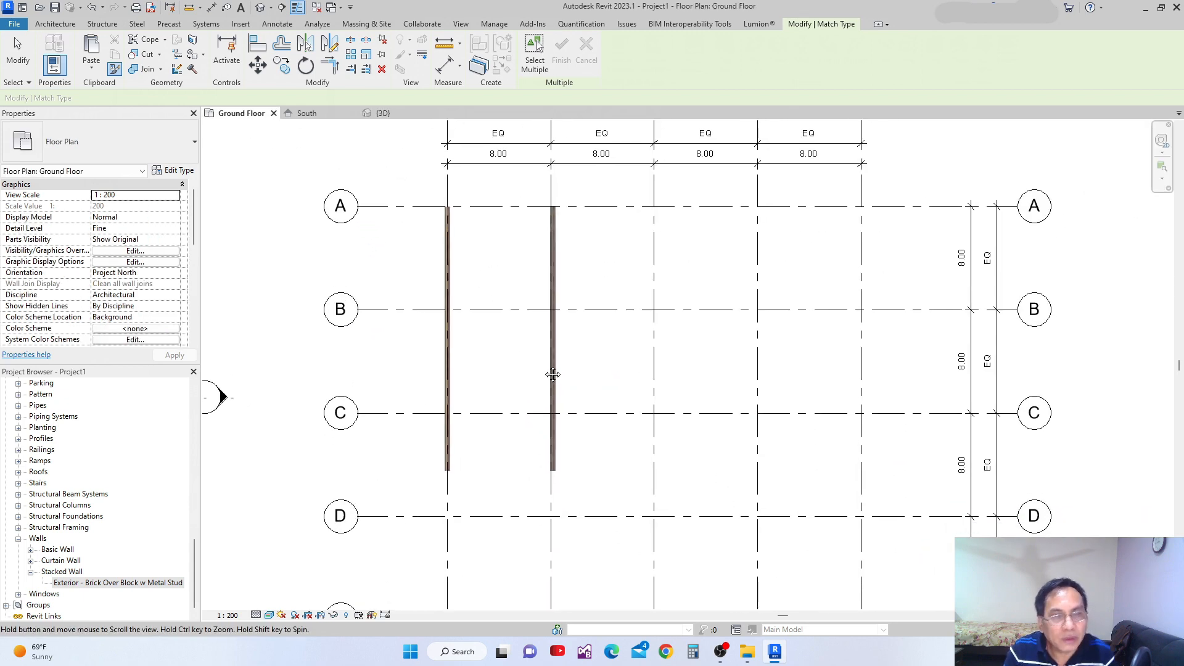
scroll(552, 258, "up", 3)
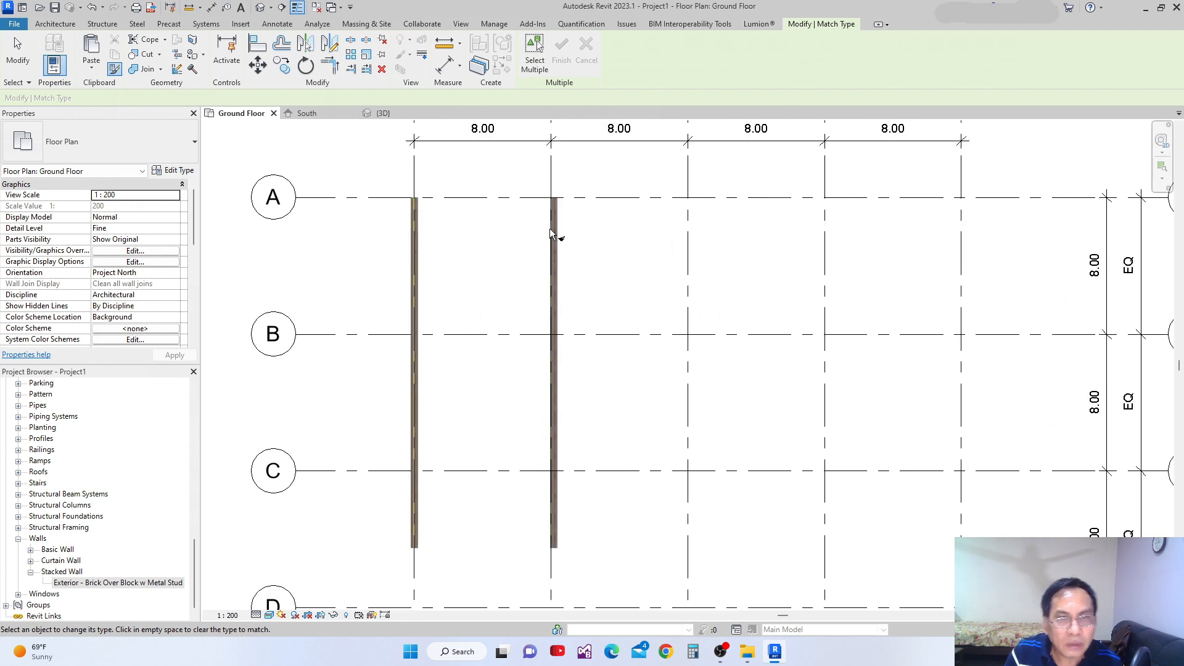
left_click(55, 23)
left_click(50, 49)
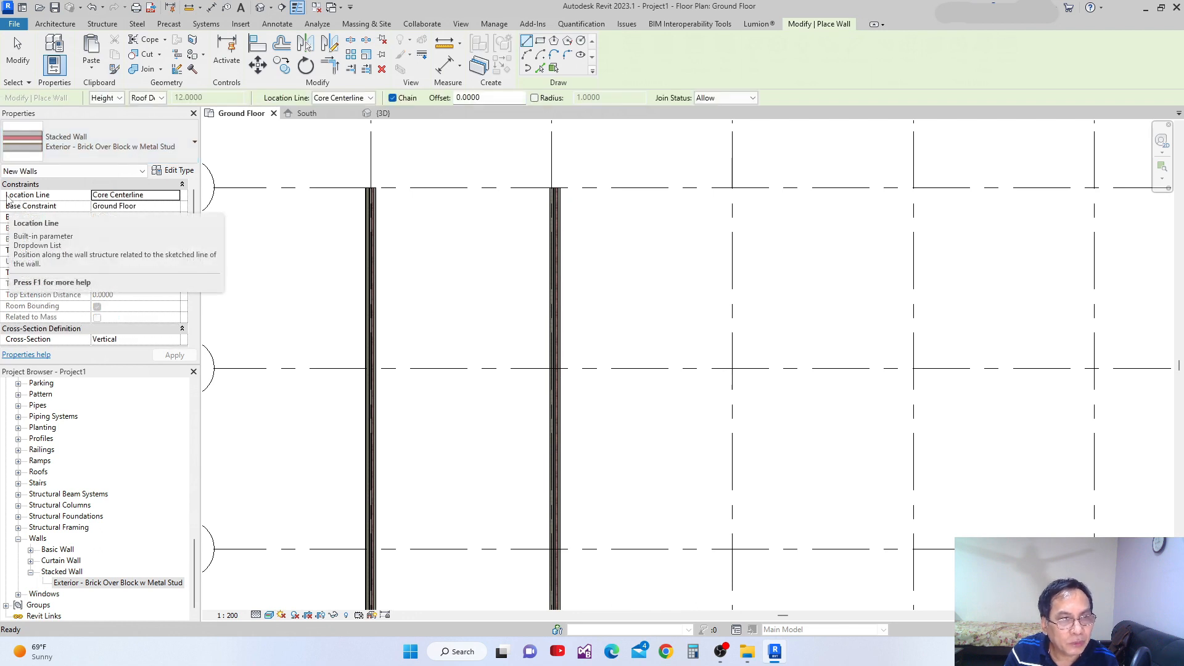
left_click(174, 196)
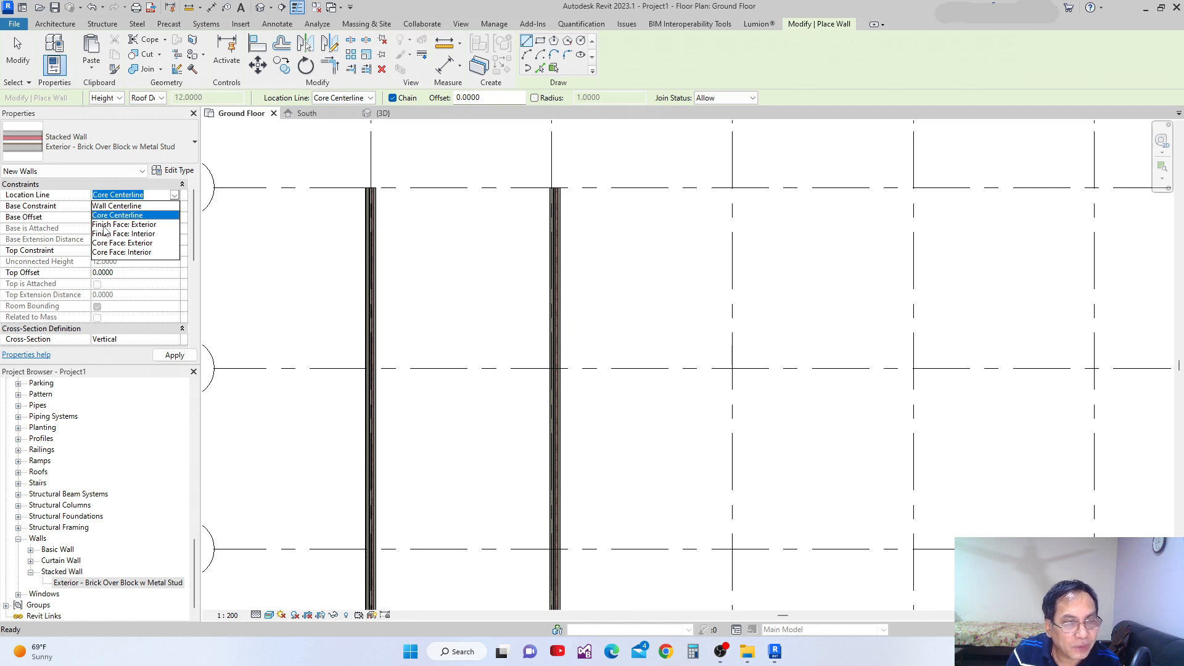
left_click(139, 224)
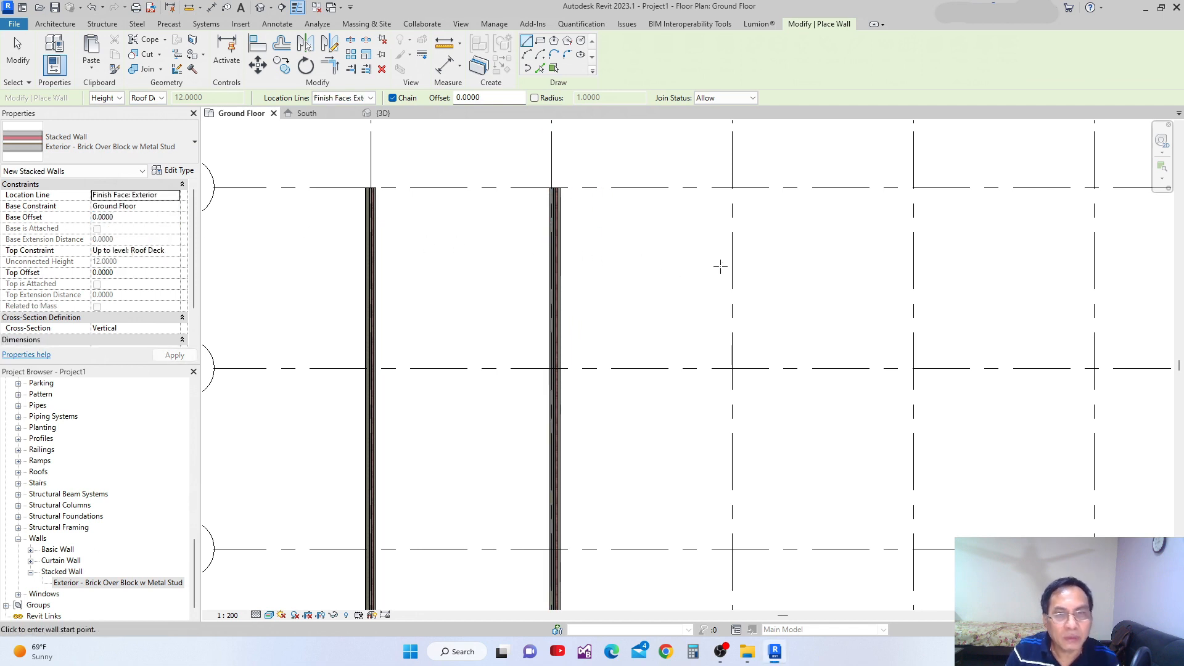
Draw a stacked wall about 20.5 long down grid 3 from grid A, ending level with the grid 2 wall's lower end.
middle_click_drag(726, 272, 643, 259)
scroll(475, 174, "up", 5)
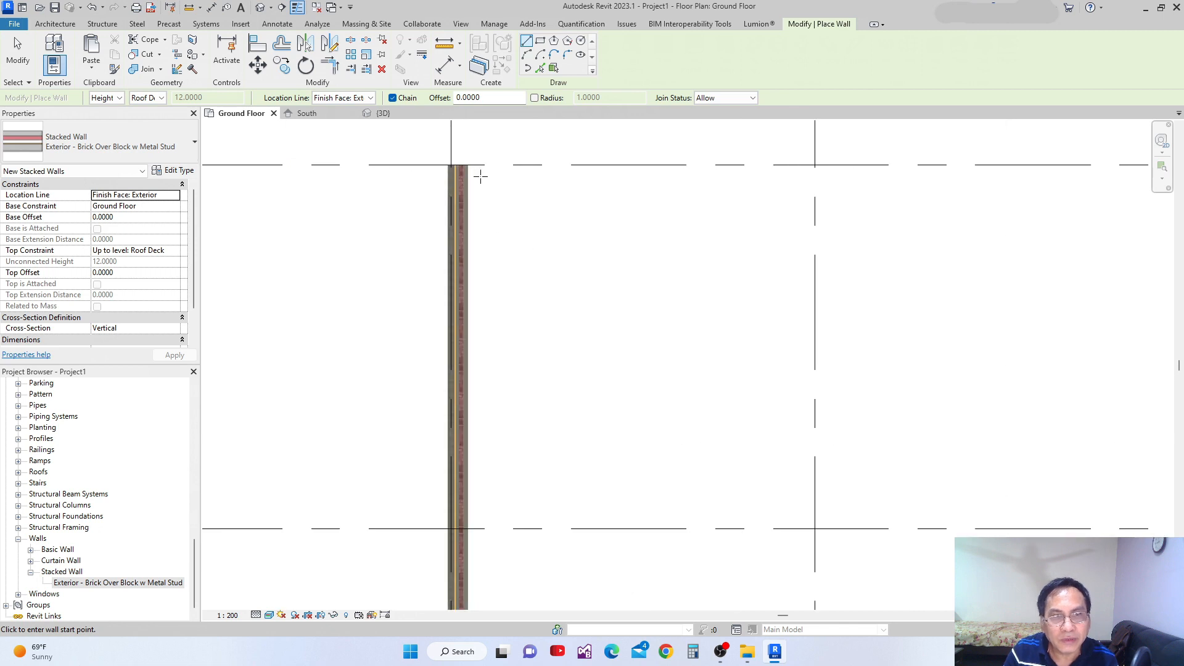
scroll(476, 176, "up", 2)
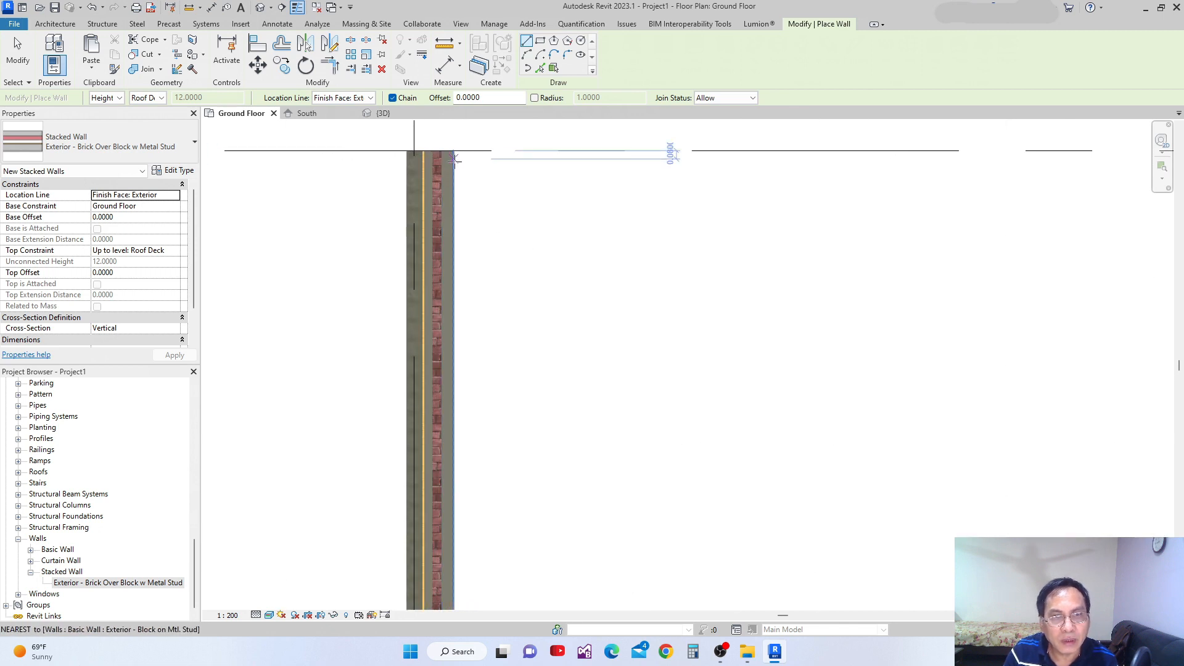
scroll(455, 164, "down", 1)
scroll(505, 220, "down", 2)
scroll(505, 220, "down", 4)
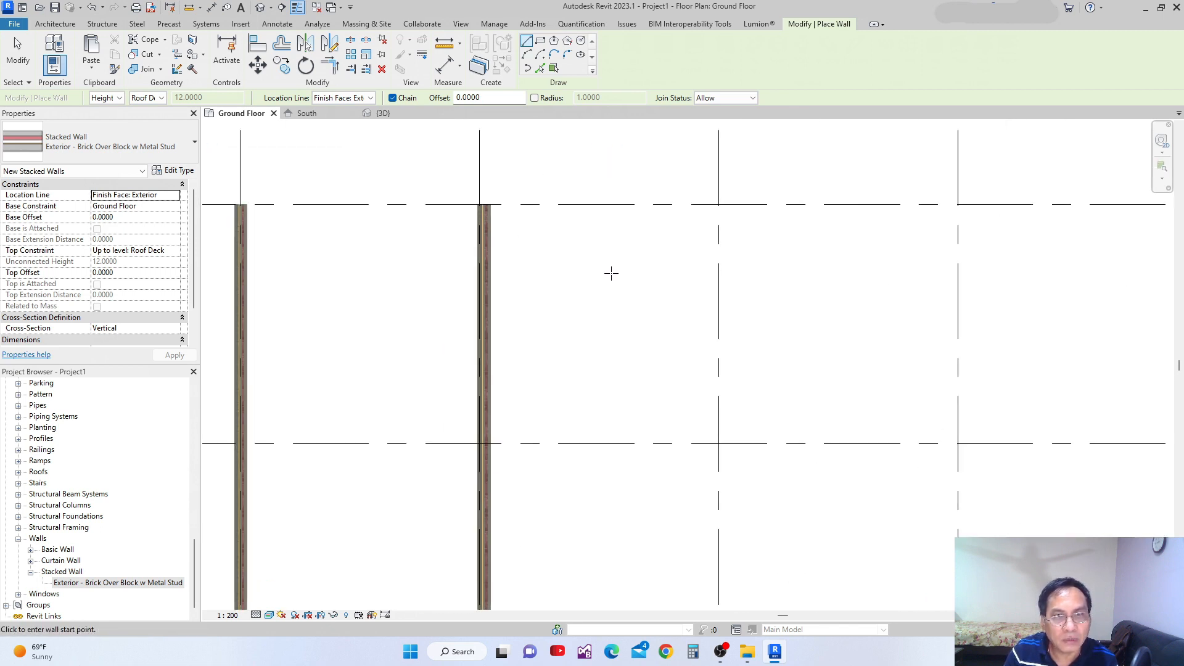
scroll(693, 216, "down", 2)
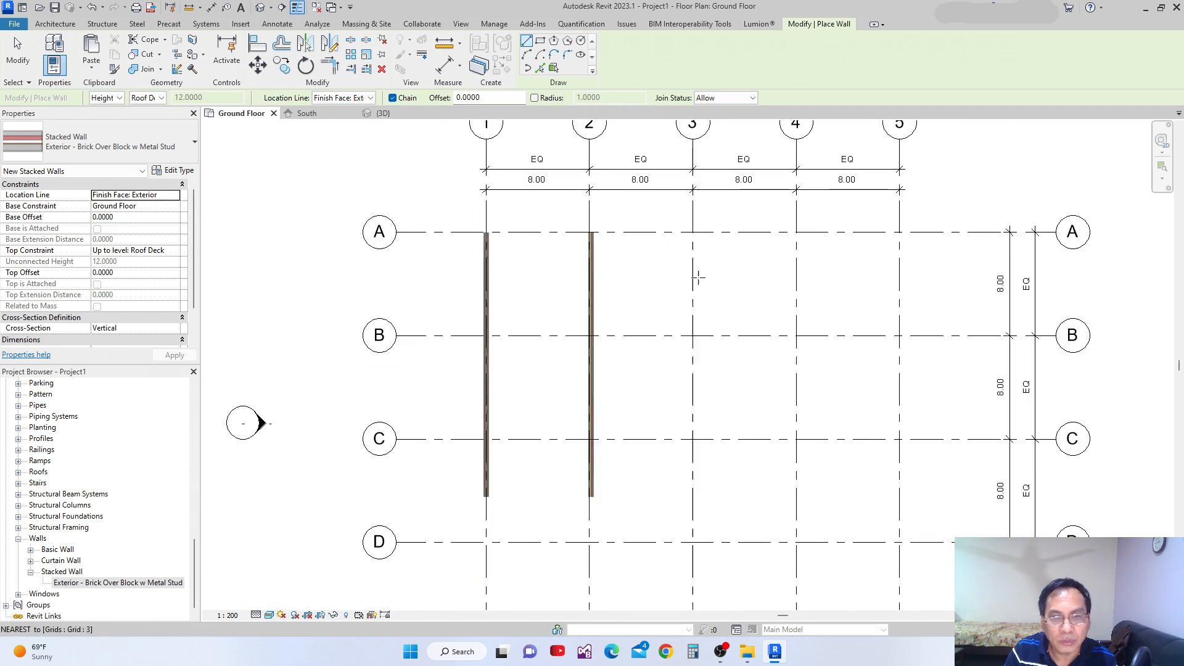
left_click(693, 232)
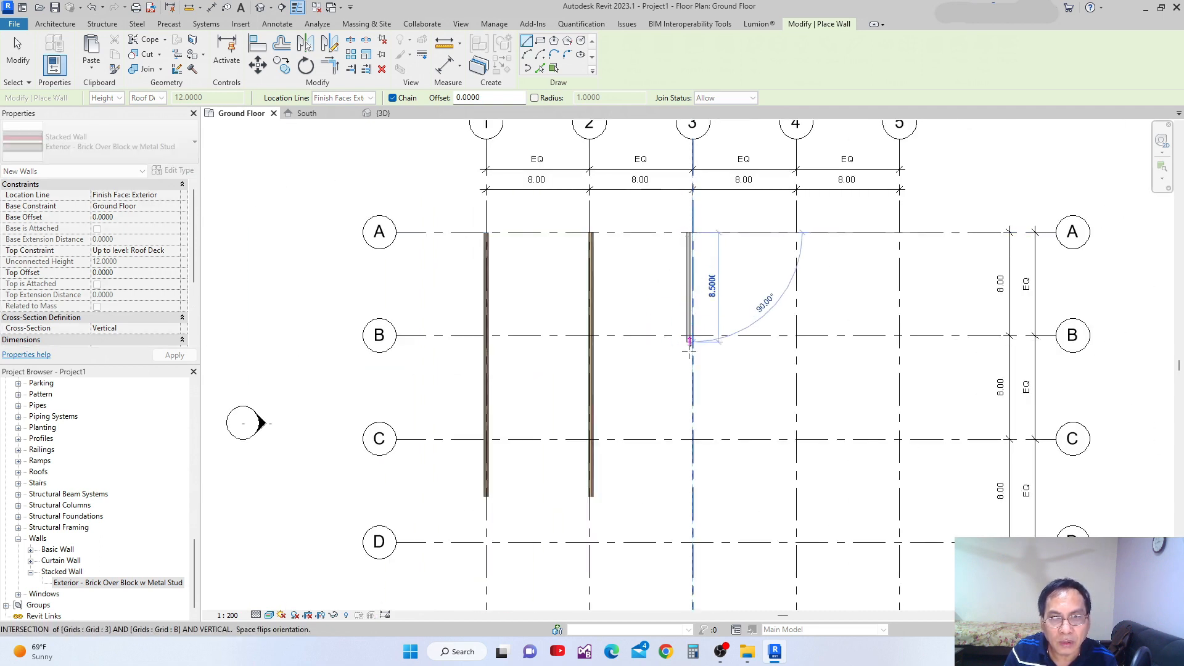
left_click(690, 503)
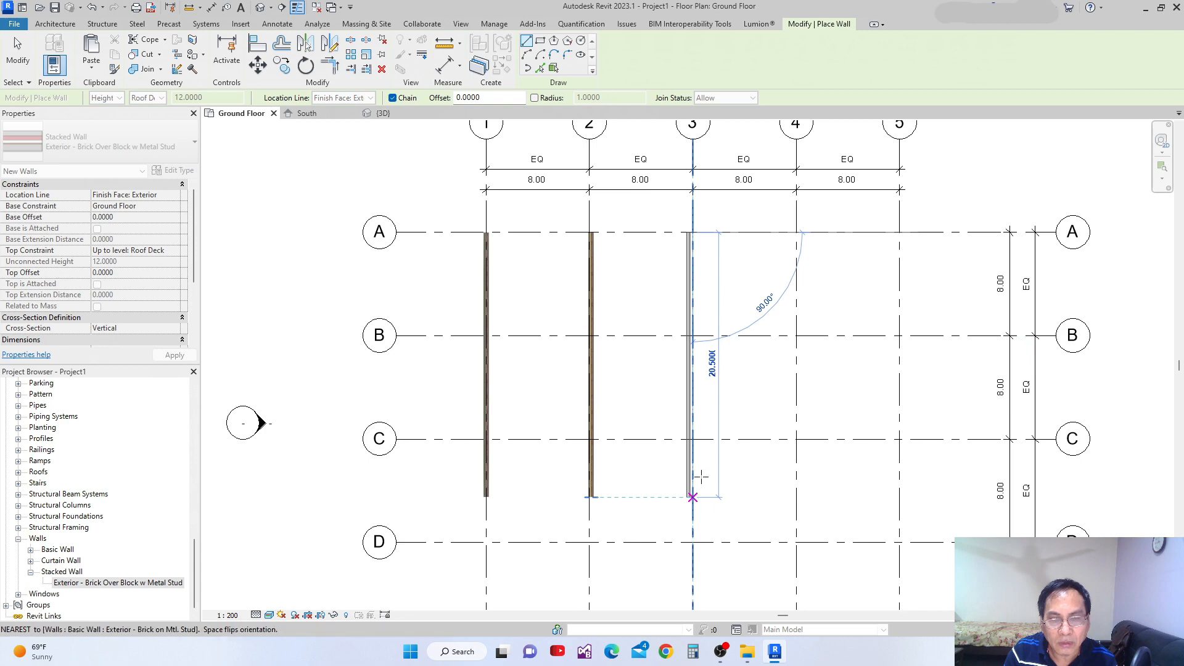
Leave the Wall tool and examine how the grid 3 wall's exterior face aligns with the grid line at grid A.
scroll(706, 274, "up", 4)
key("Escape")
scroll(672, 203, "up", 3)
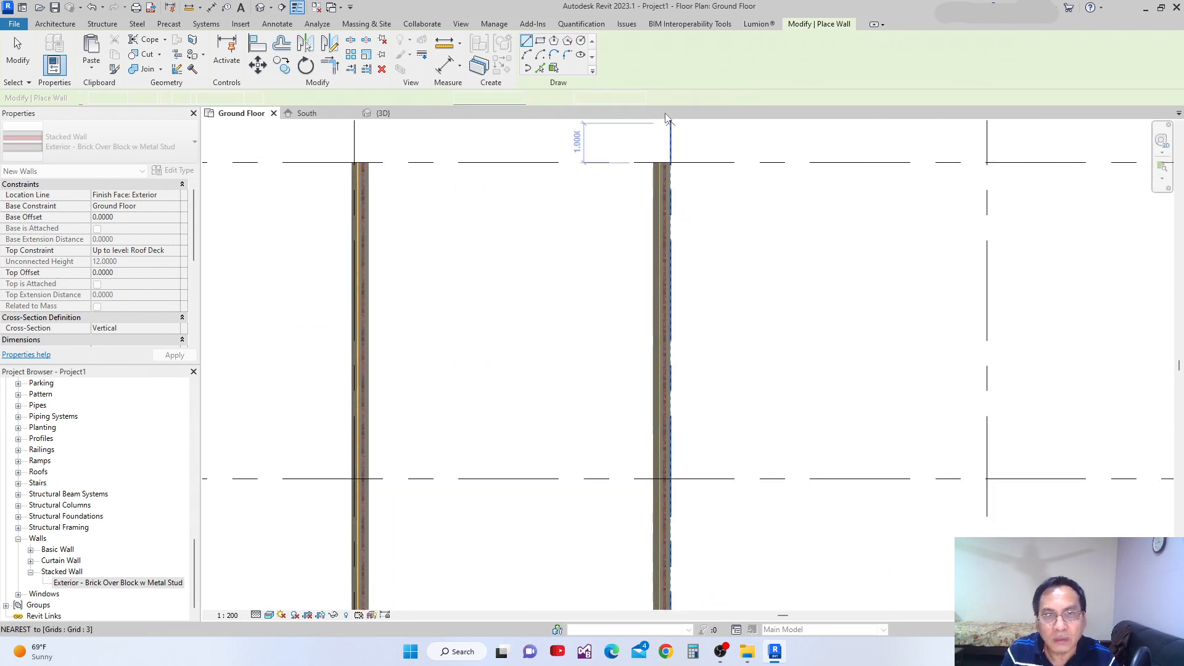
key("Escape")
scroll(684, 219, "down", 5)
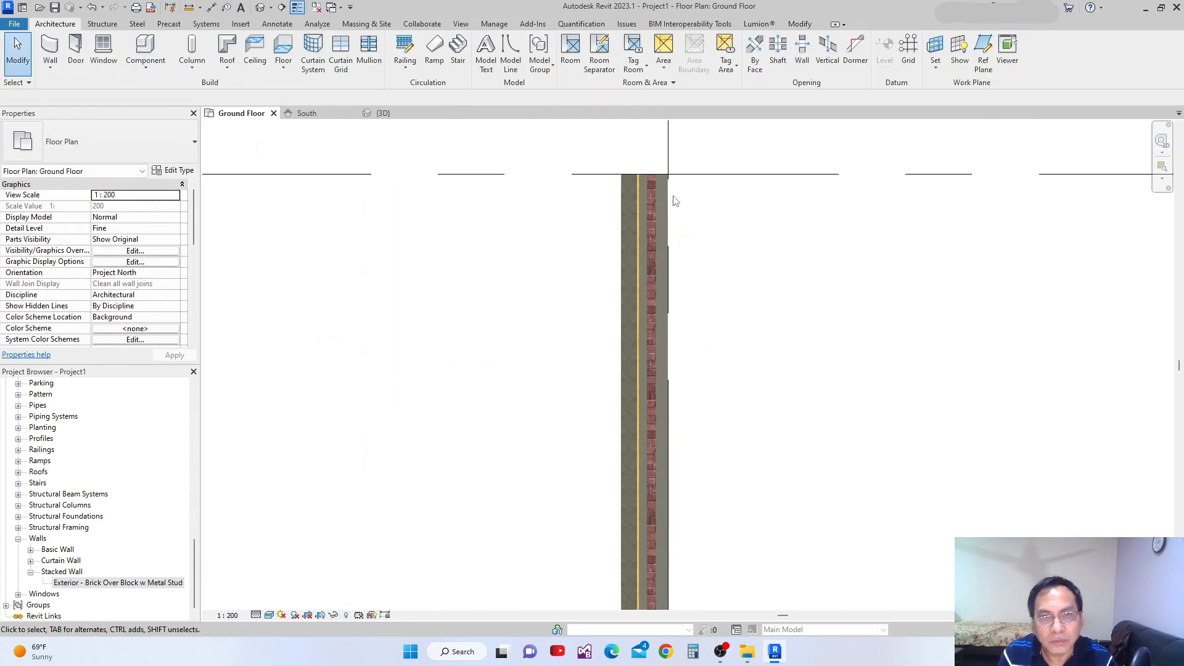
scroll(686, 226, "down", 5)
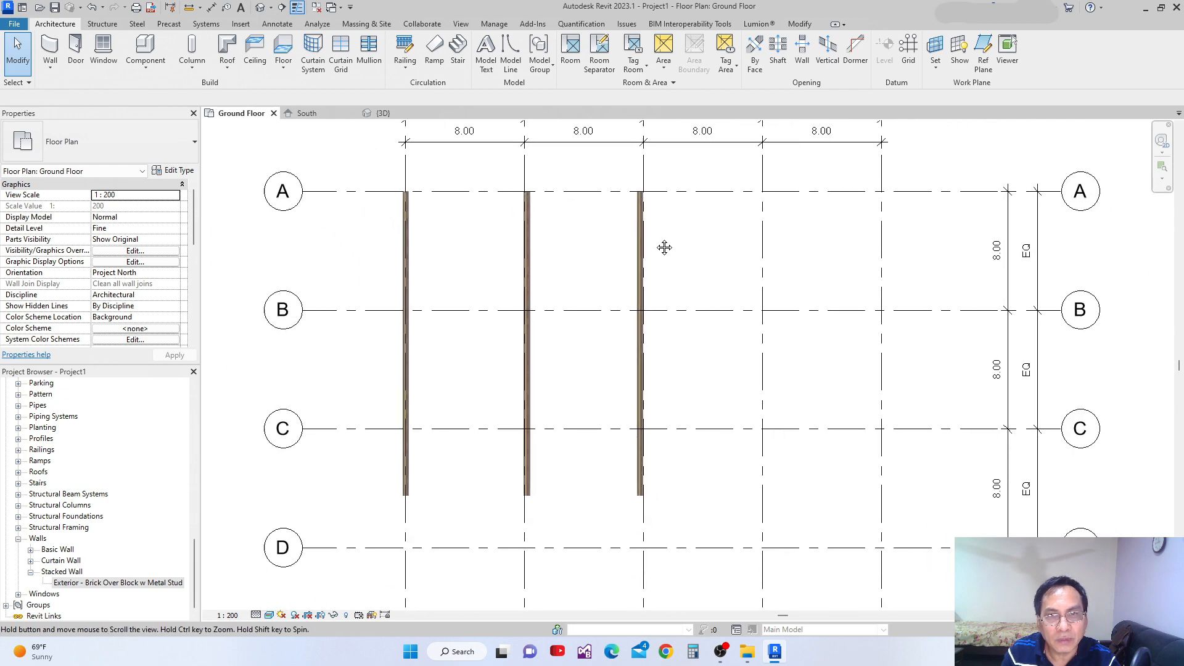
scroll(634, 222, "up", 3)
scroll(635, 216, "down", 3)
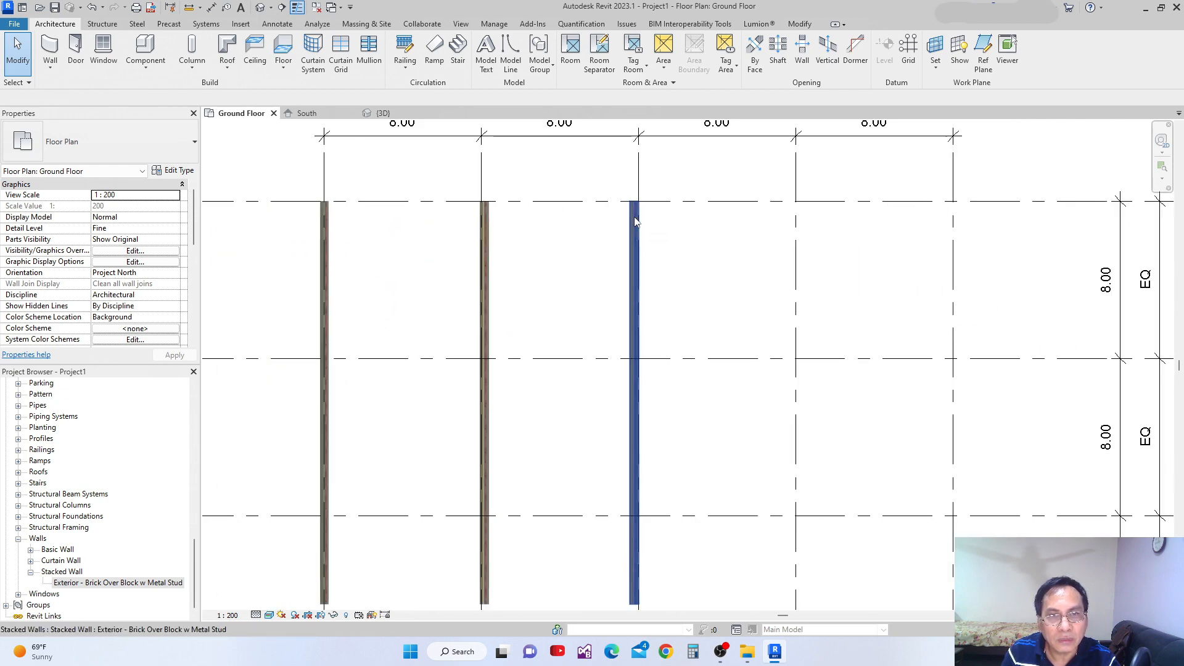
Draw a stacked wall about 20.5 long down grid 4 from grid A with the location line set to Finish Face: Interior, and check its alignment.
left_click(50, 46)
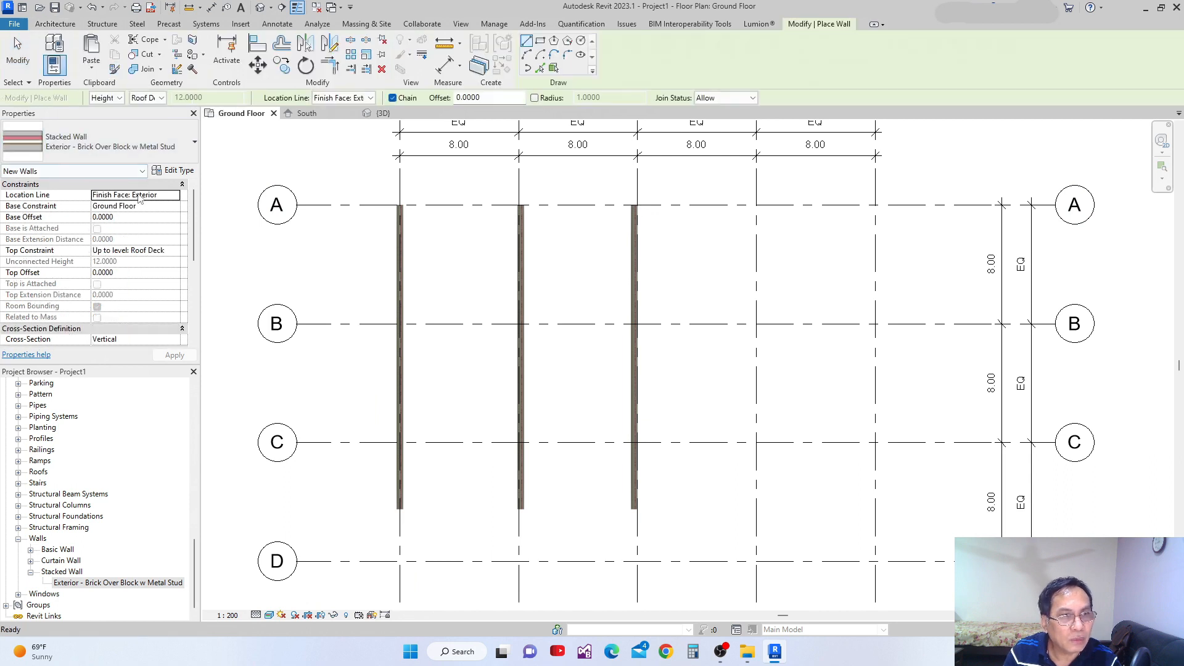
left_click(178, 195)
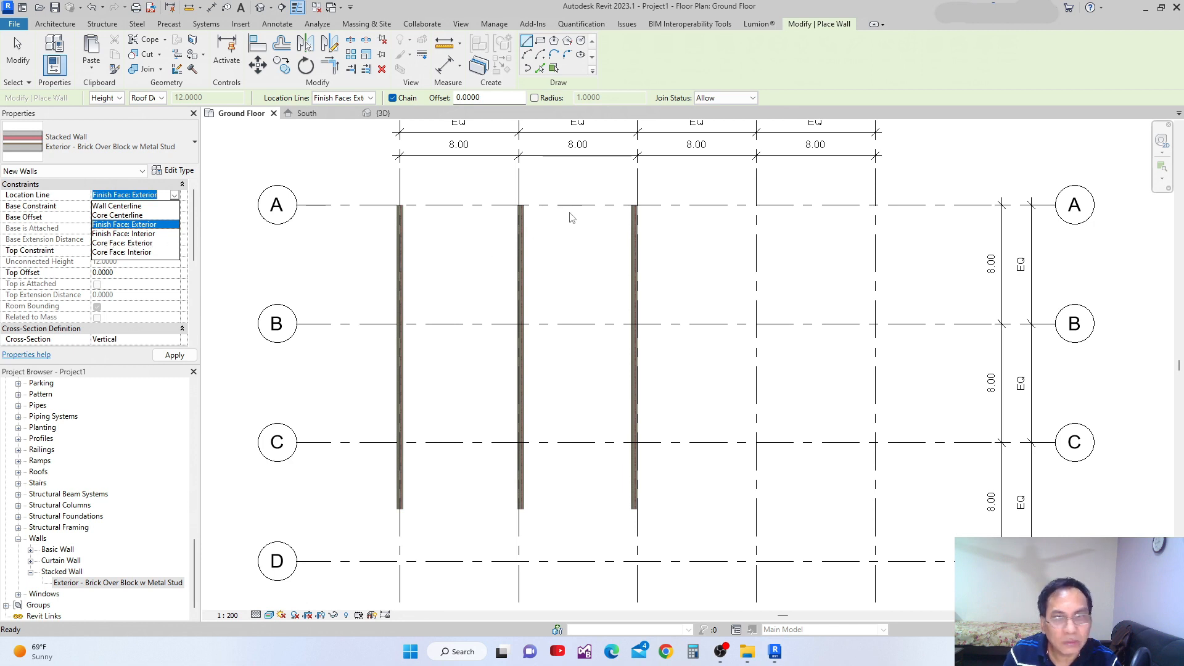
left_click(103, 234)
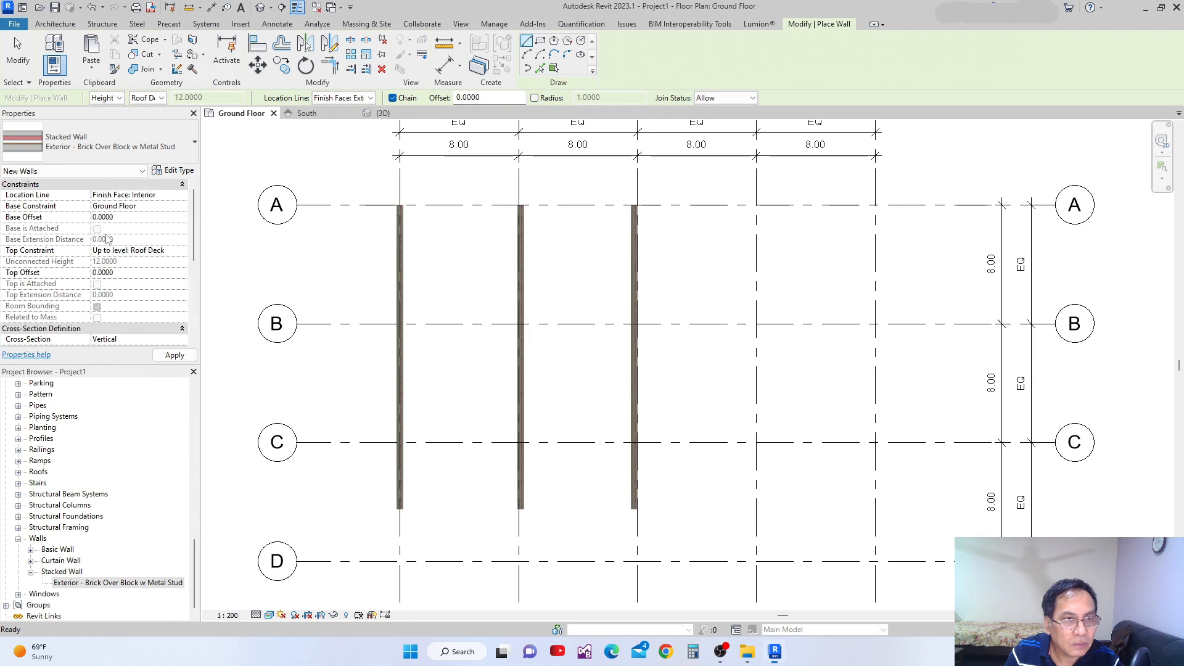
left_click(756, 205)
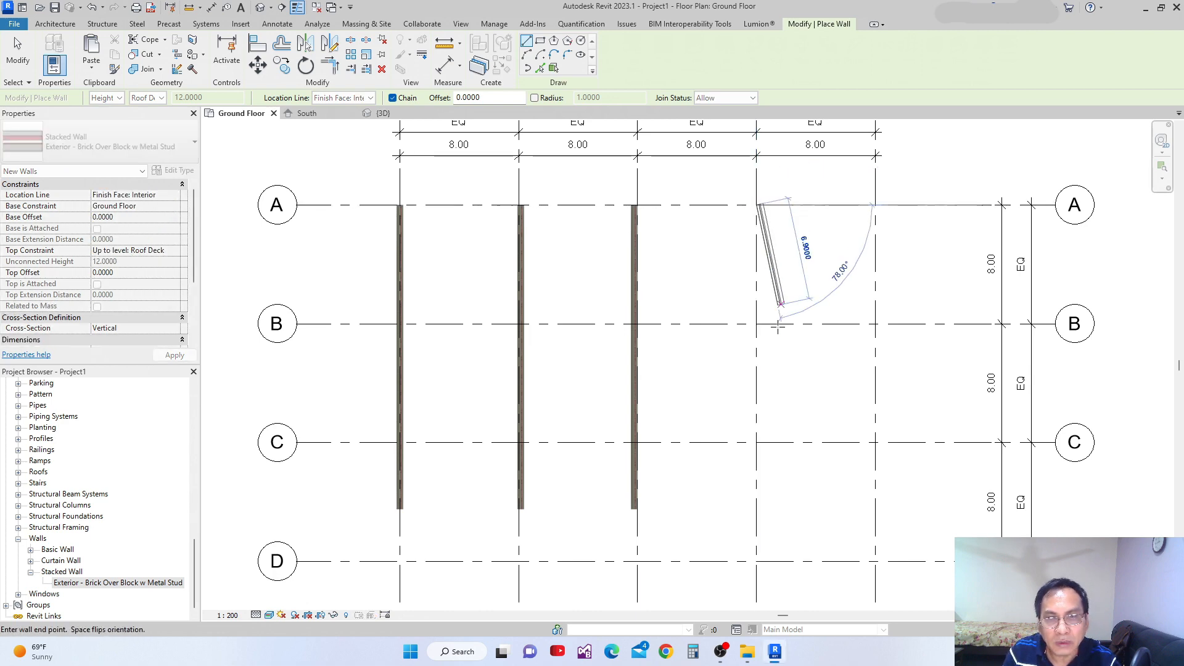
left_click(756, 510)
key("Escape")
key("Escape")
scroll(753, 193, "up", 4)
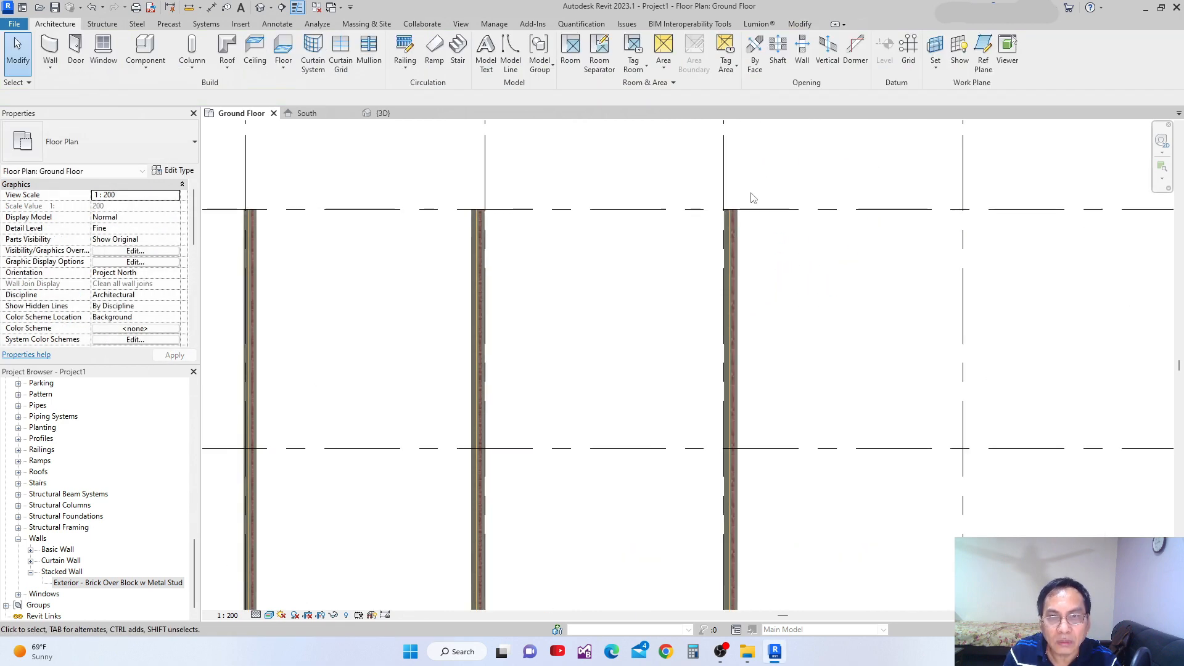
left_click(723, 236)
scroll(723, 239, "down", 4)
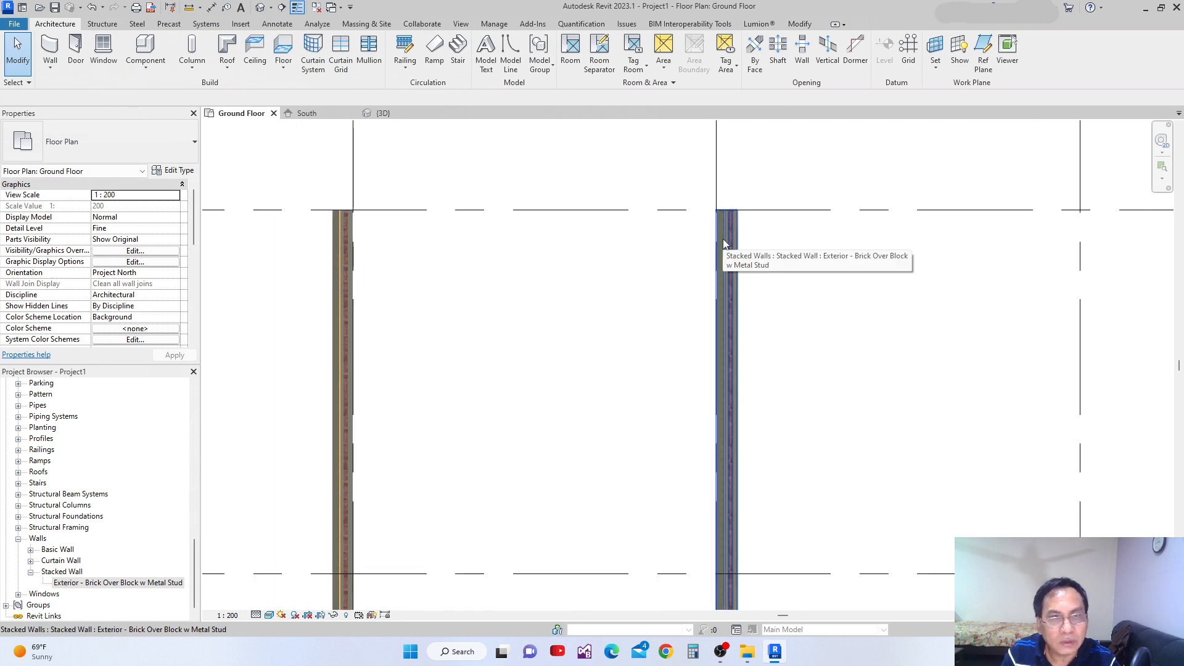
middle_click_drag(737, 249, 740, 238)
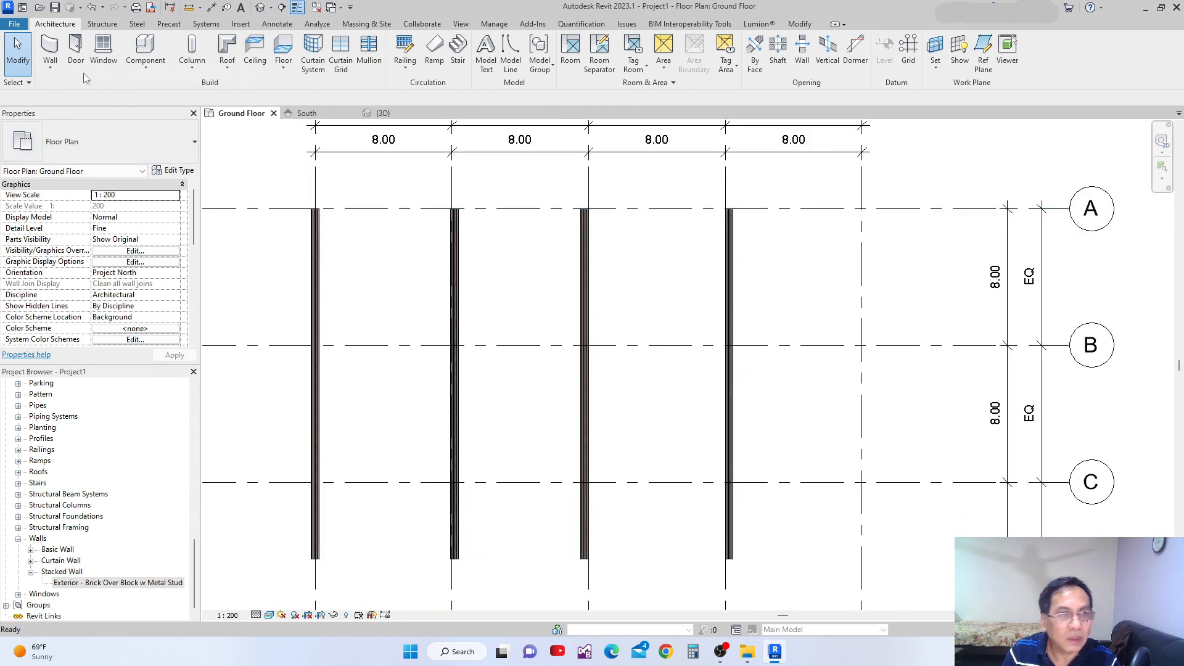
Start another wall with the location line set to Core Face: Exterior.
left_click(51, 50)
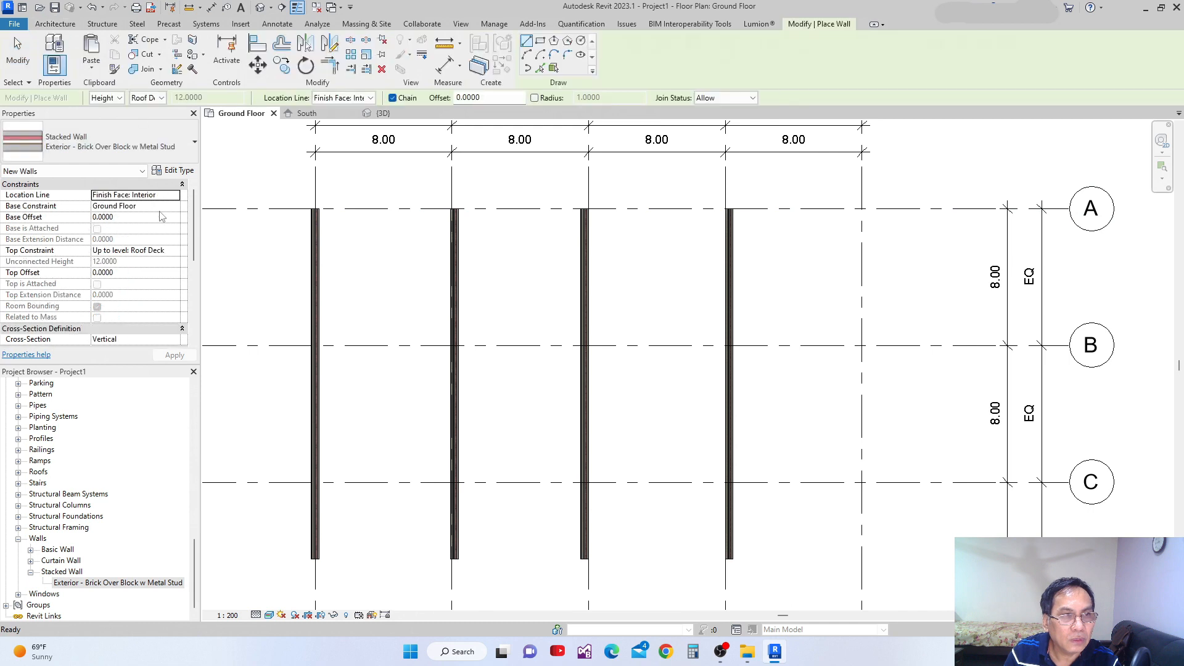
left_click(178, 196)
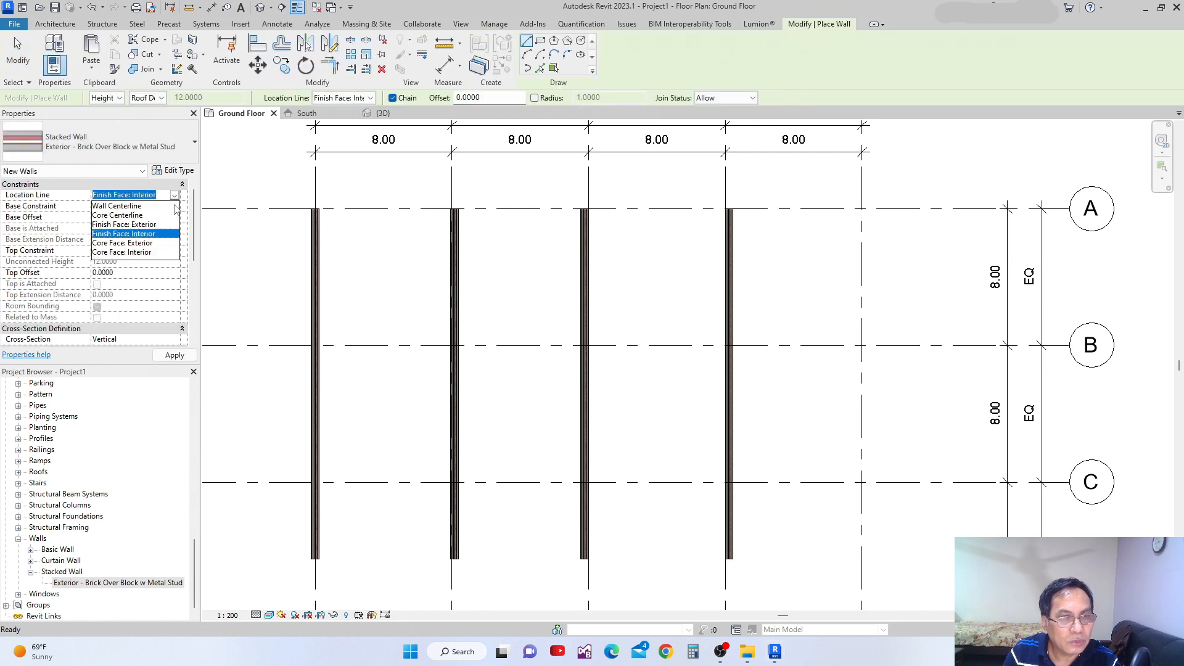
left_click(144, 253)
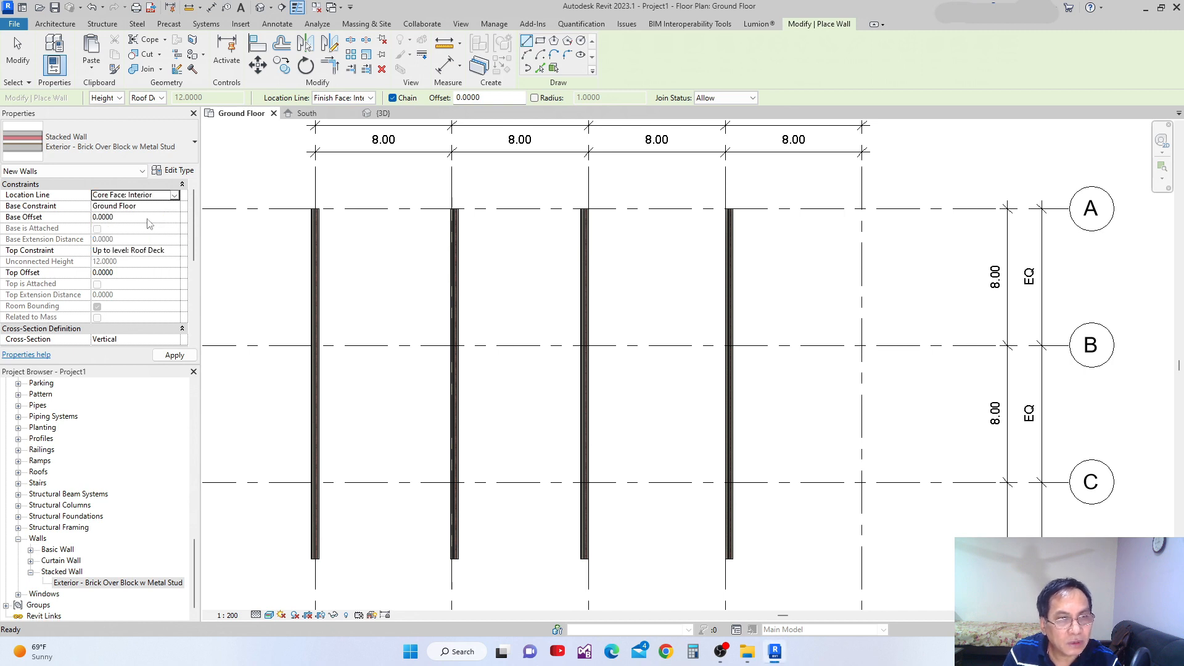
left_click(175, 196)
left_click(137, 243)
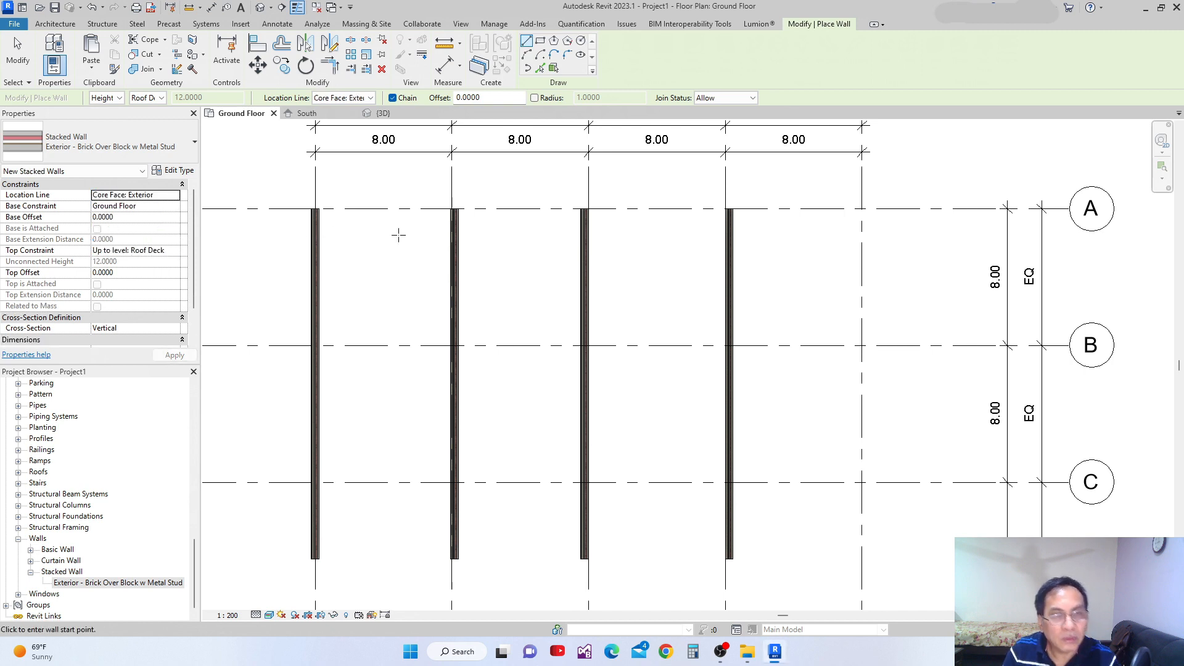
Examine the material layers of the grid 3 wall at grid A to locate its core faces.
scroll(705, 262, "up", 8)
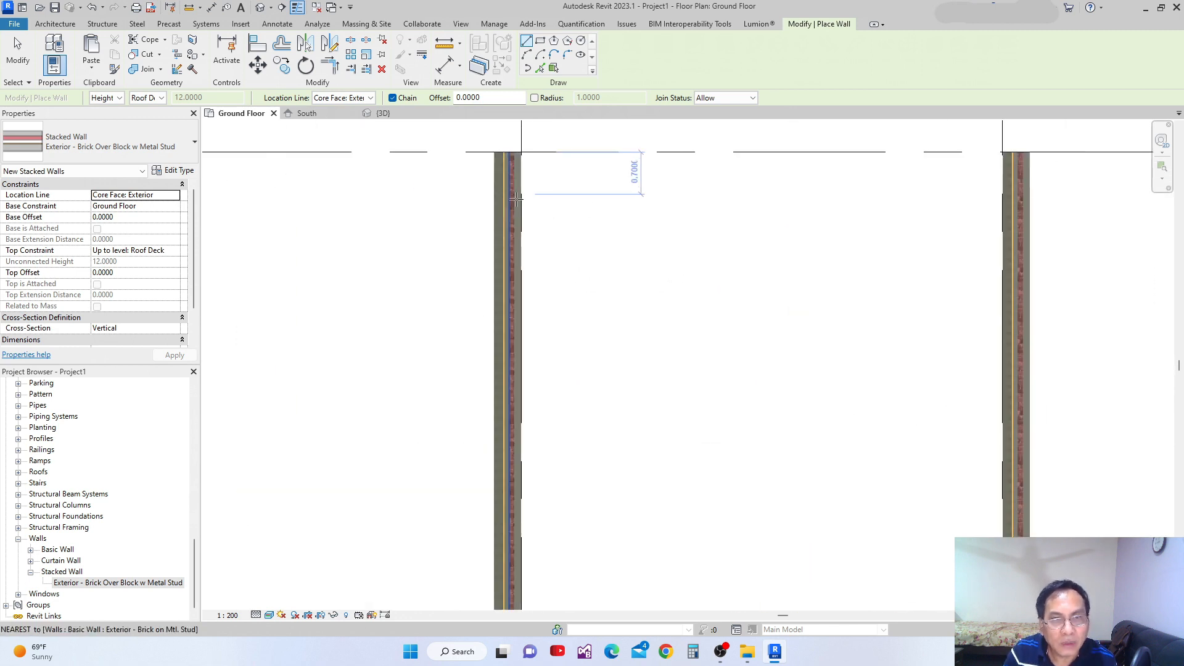
middle_click_drag(589, 206, 609, 288)
scroll(510, 190, "up", 2)
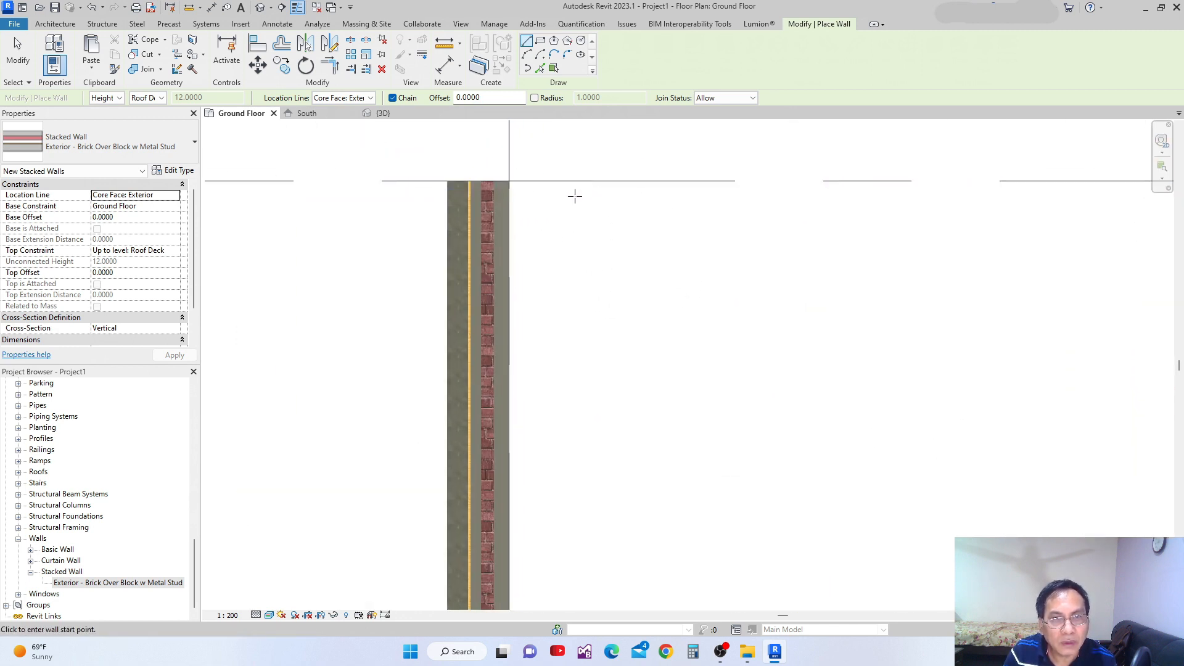
scroll(509, 187, "up", 1)
scroll(509, 187, "up", 1)
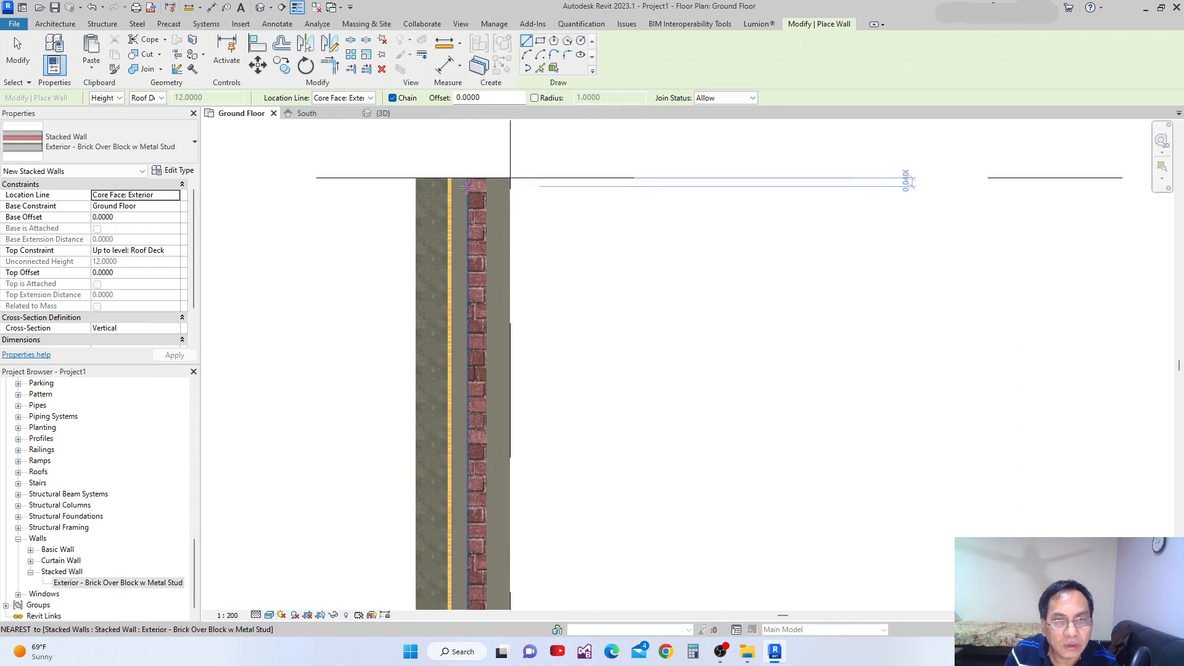
scroll(490, 179, "down", 2)
scroll(491, 180, "down", 9)
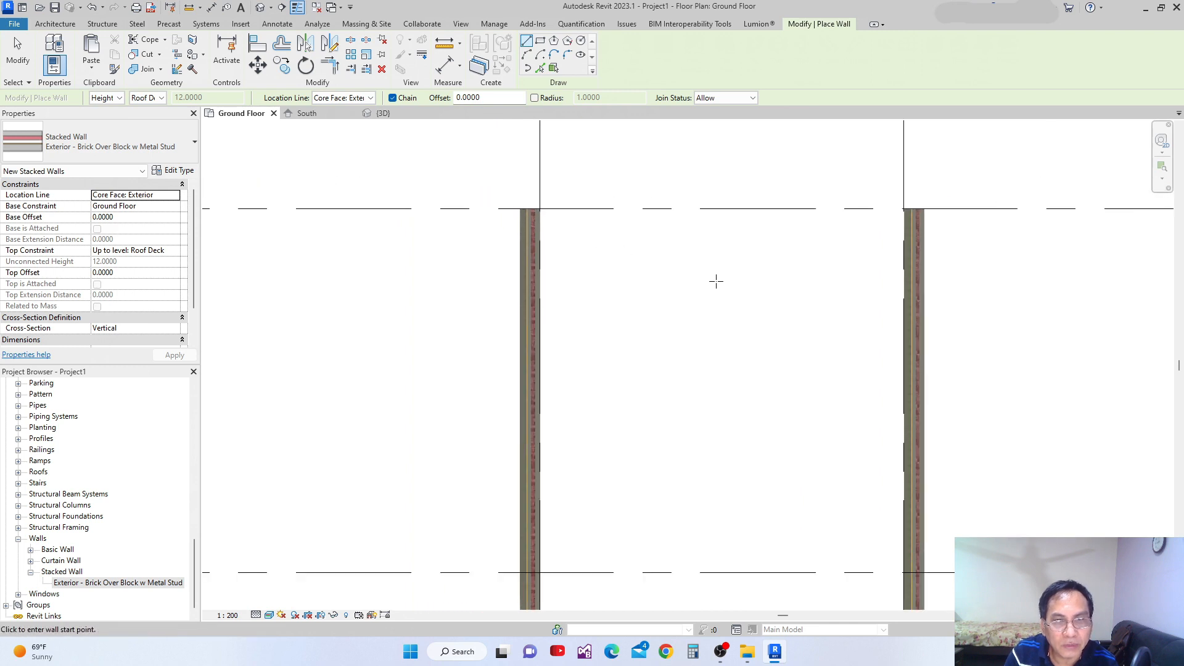
Draw a stacked wall down grid 5 from its intersection with grid A, ending level with the other walls, and leave the Wall tool.
middle_click_drag(712, 286, 599, 227)
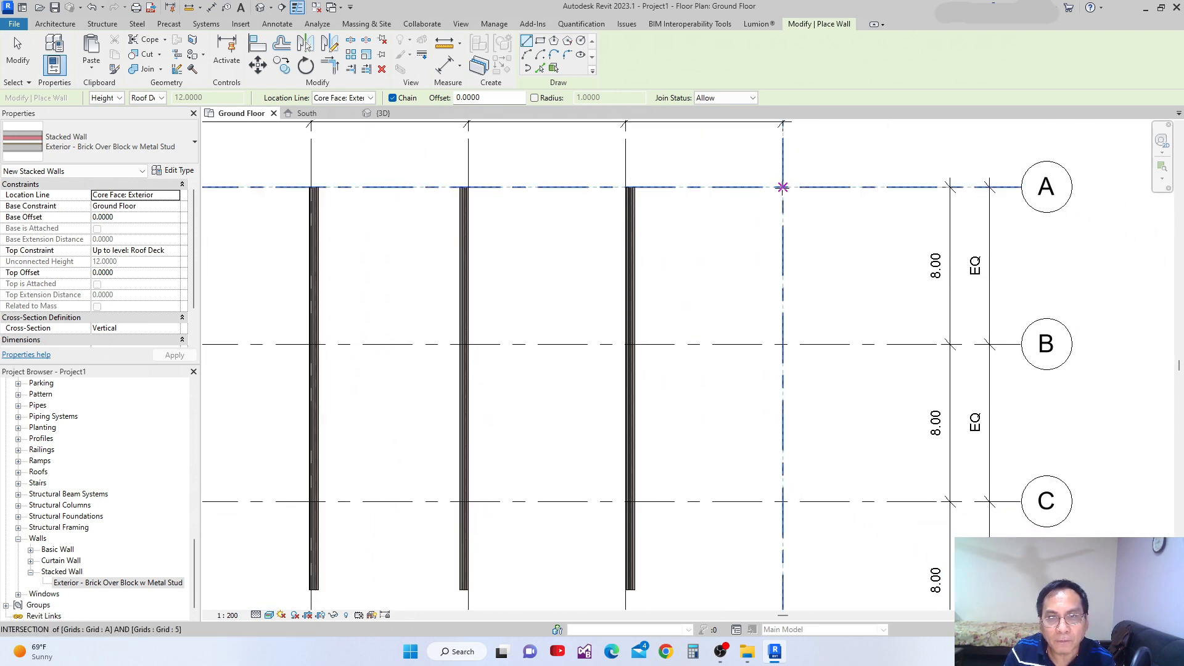
left_click(784, 188)
left_click(779, 575)
scroll(821, 262, "up", 3)
scroll(796, 176, "up", 1)
middle_click_drag(801, 192, 796, 345)
key("Escape")
scroll(746, 207, "up", 2)
key("Escape")
Examine how the layers of the grid 5 wall align with the grid line at grid A.
scroll(695, 222, "up", 5)
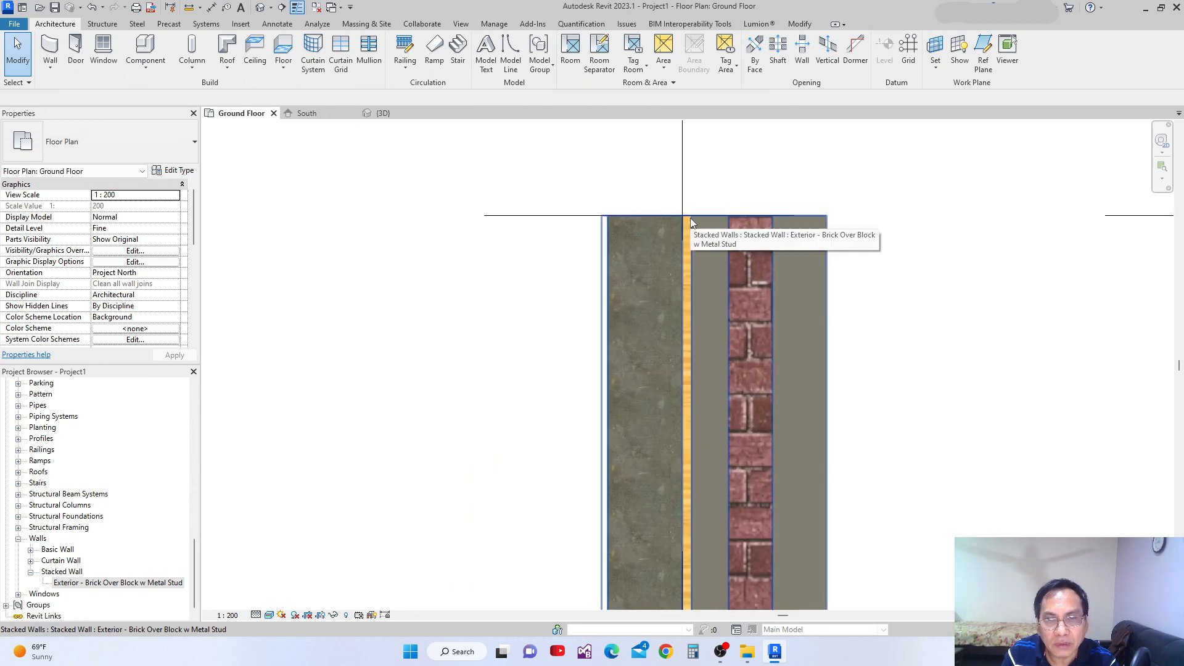
scroll(686, 218, "up", 1)
scroll(680, 221, "down", 4)
scroll(685, 225, "up", 4)
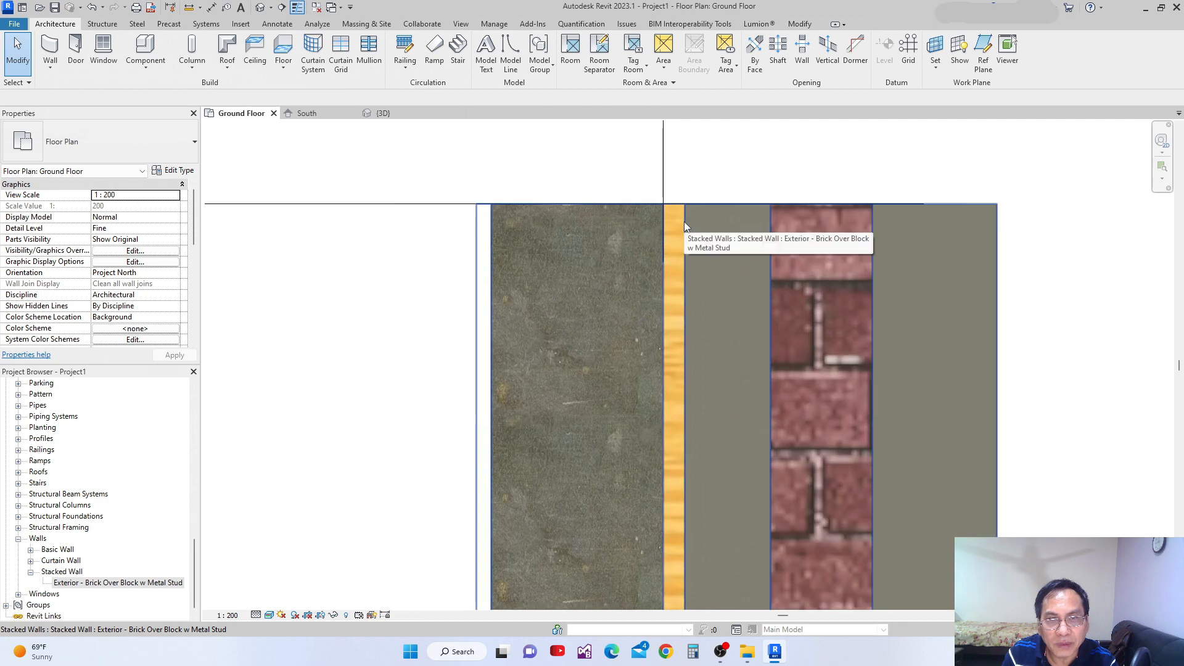
scroll(683, 221, "down", 2)
scroll(610, 230, "down", 2)
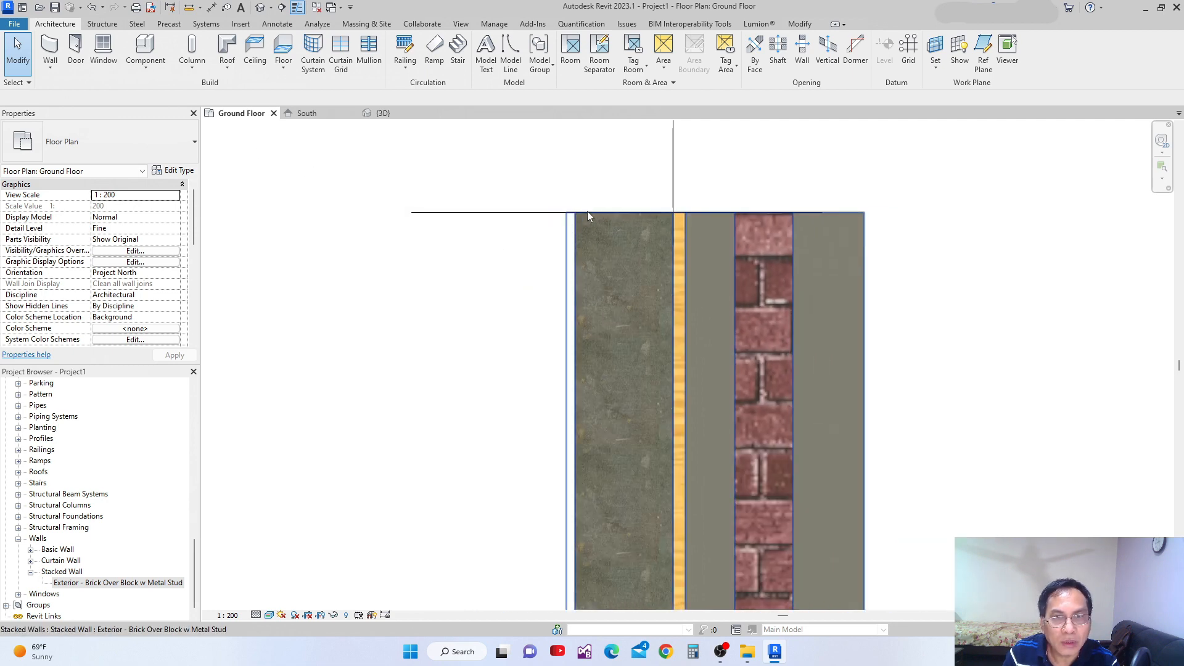
View the type properties of the grid 5 stacked wall, close them without changes and deselect the wall.
left_click(601, 213)
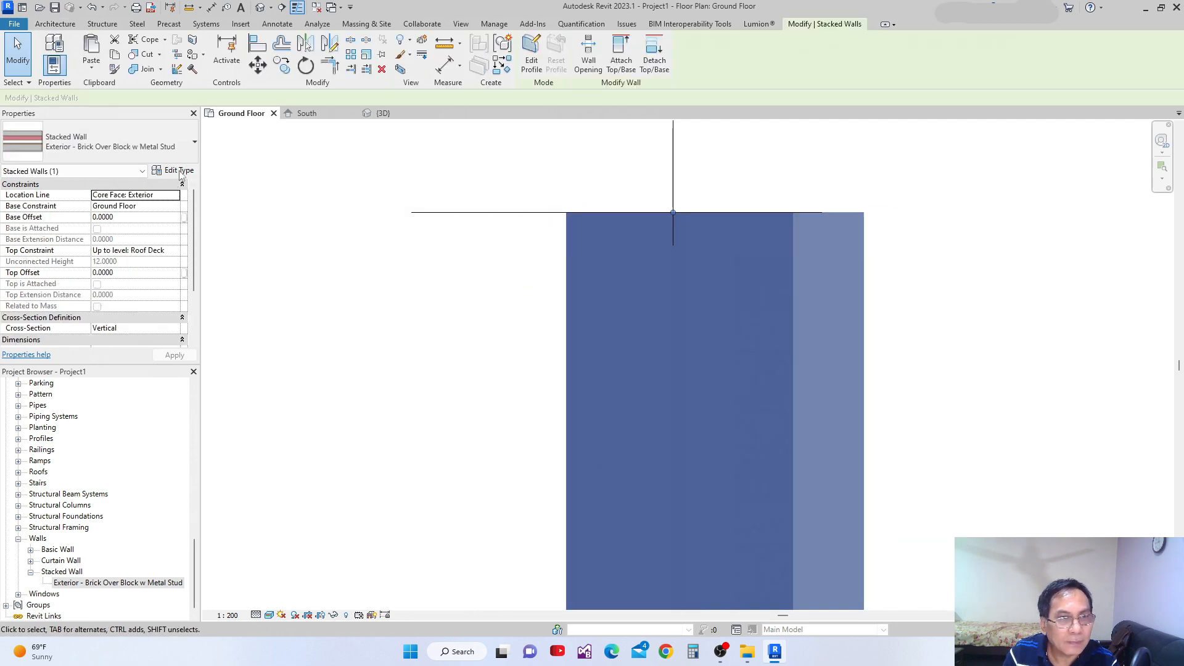
scroll(679, 220, "up", 3)
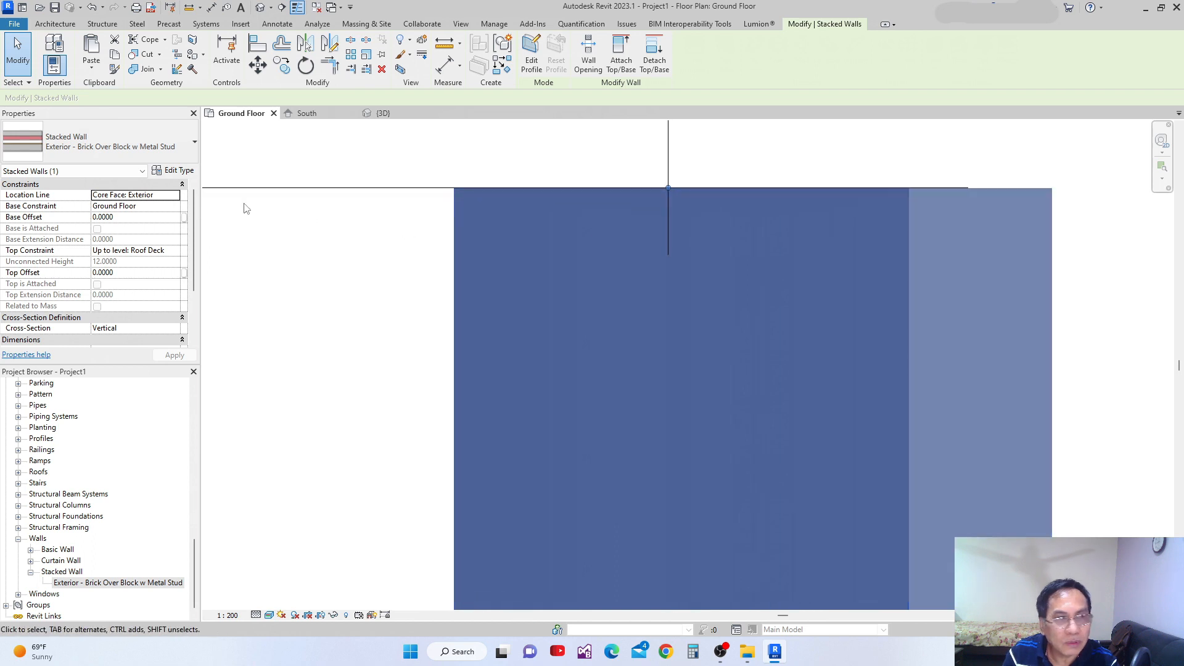
left_click(177, 172)
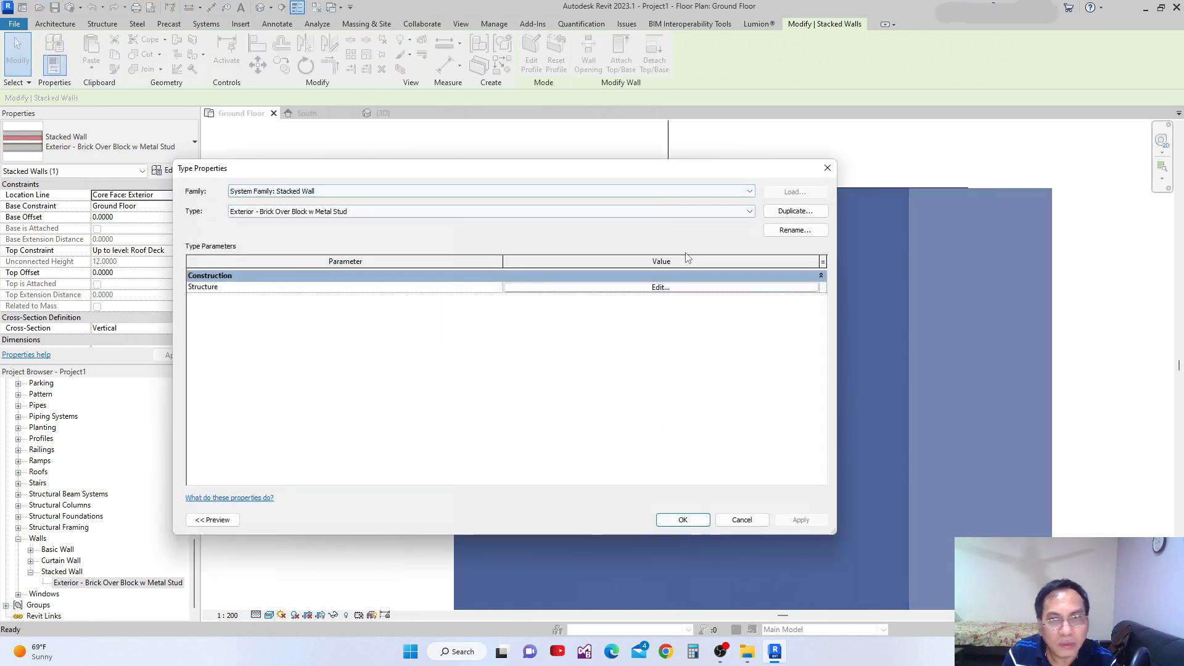
left_click(827, 170)
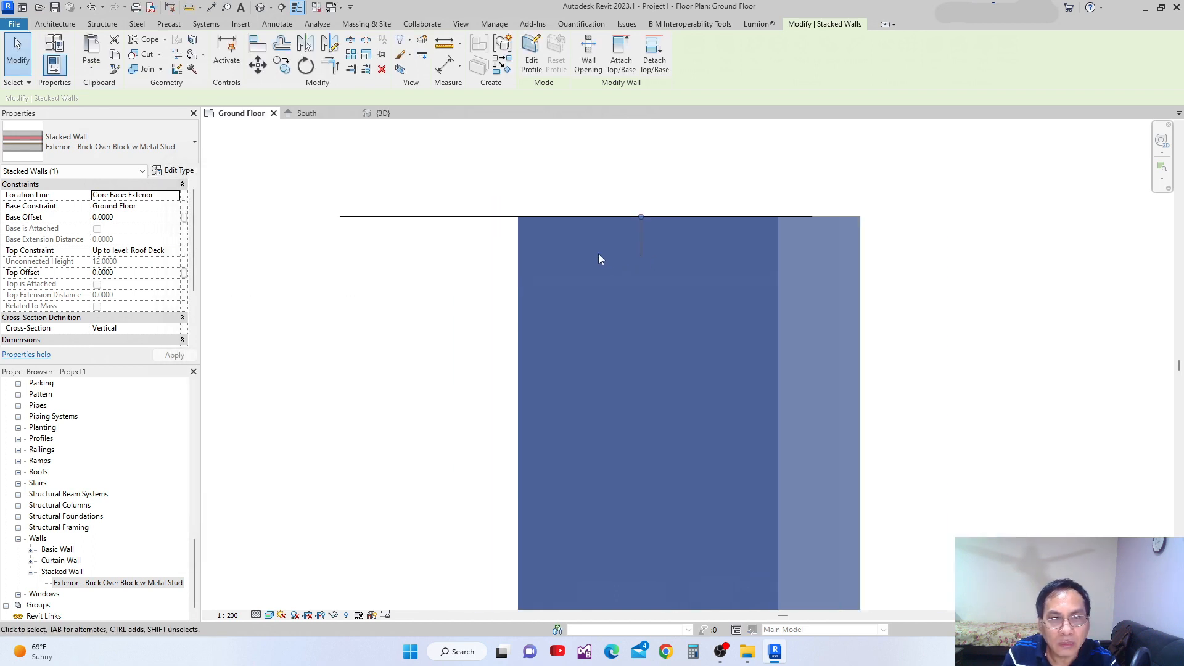
key("Escape")
Delete the stacked walls on grids 4 and 5.
scroll(733, 290, "down", 5)
scroll(737, 310, "down", 3)
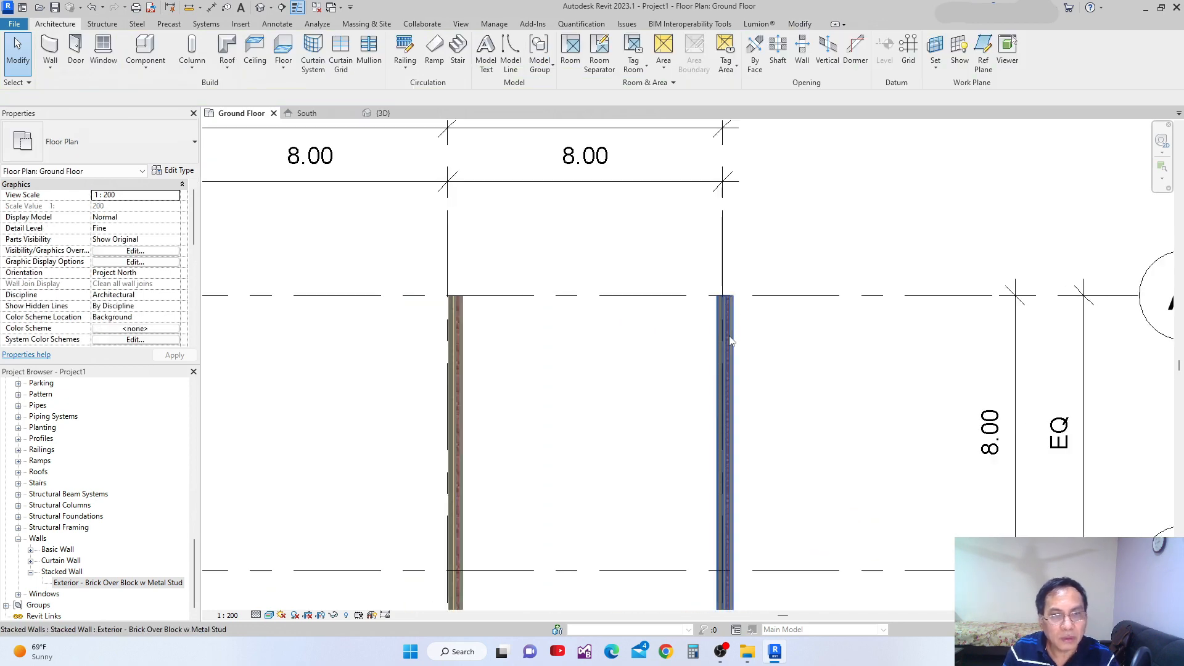
left_click(731, 370)
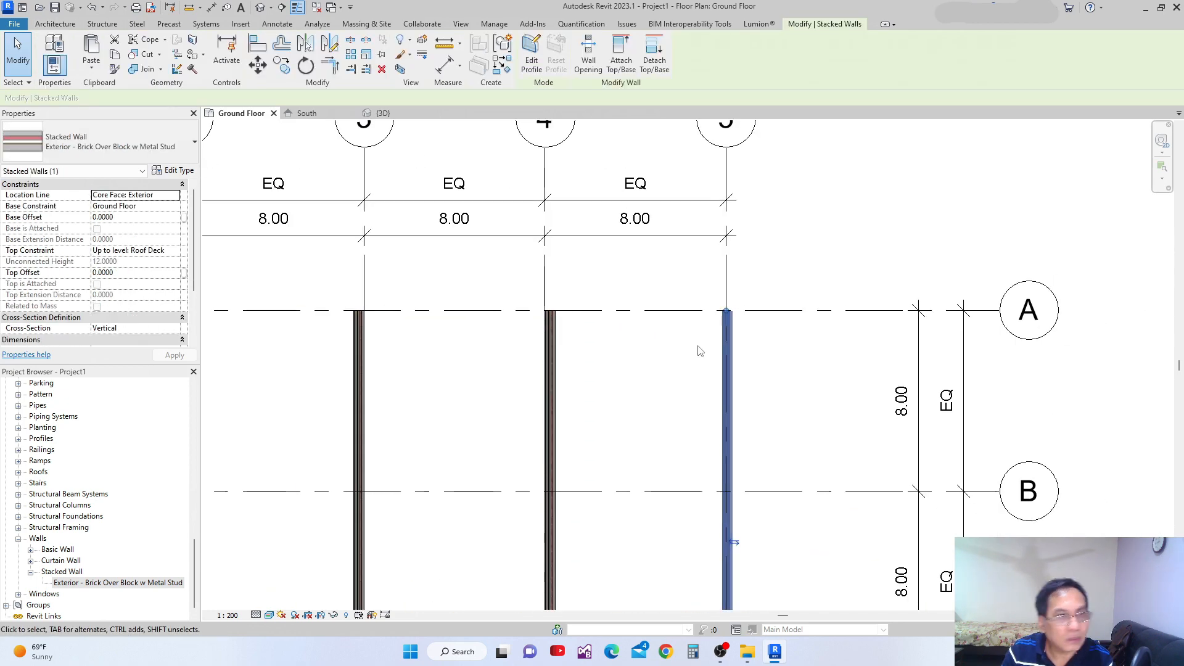
scroll(613, 308, "down", 2)
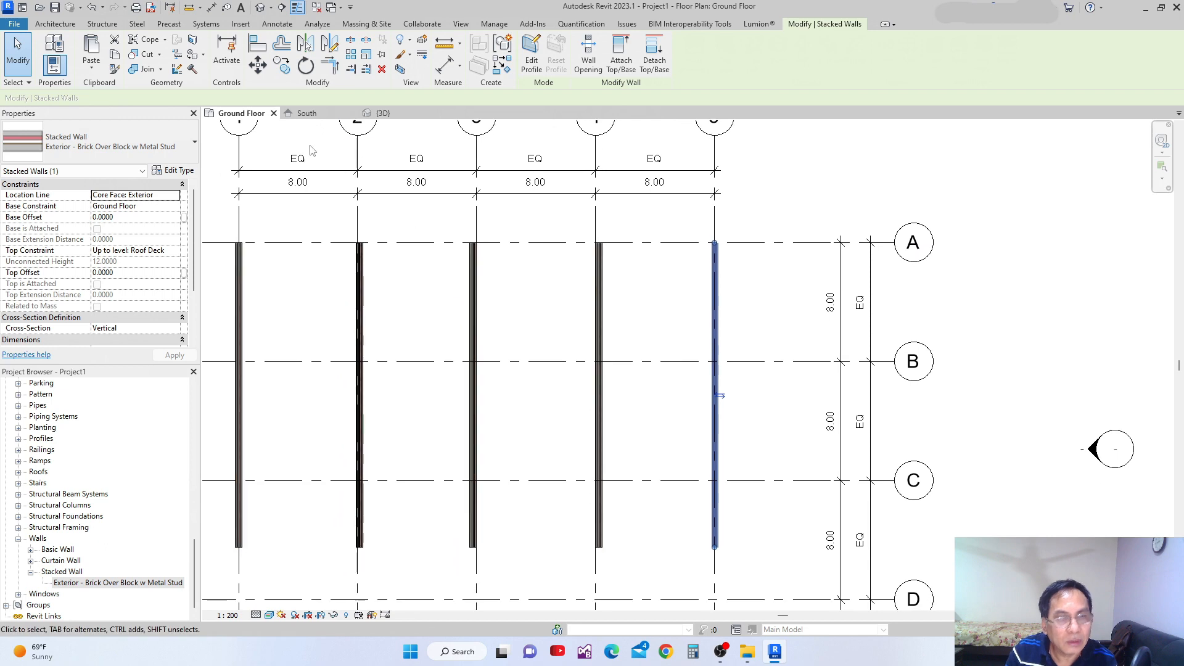
scroll(509, 308, "up", 1)
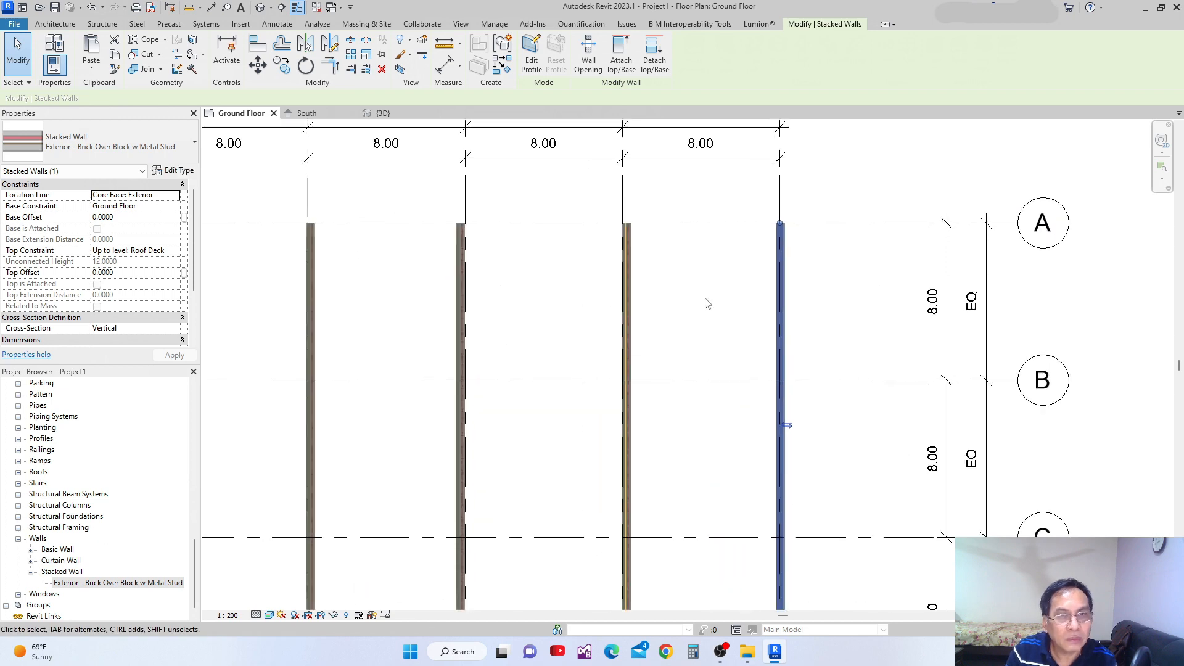
left_click(629, 287)
key("Delete")
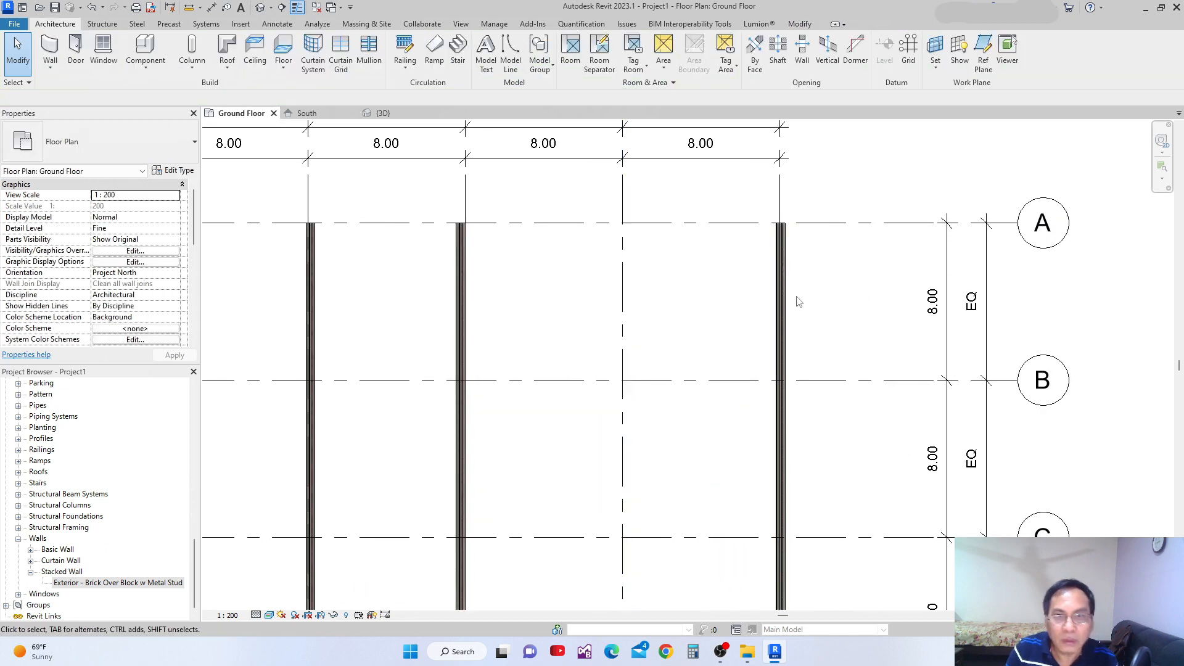
left_click(779, 301)
key("Delete")
Start the Wall tool with the basic wall type Exterior - Brick on Mtl. Stud.
scroll(520, 327, "down", 1)
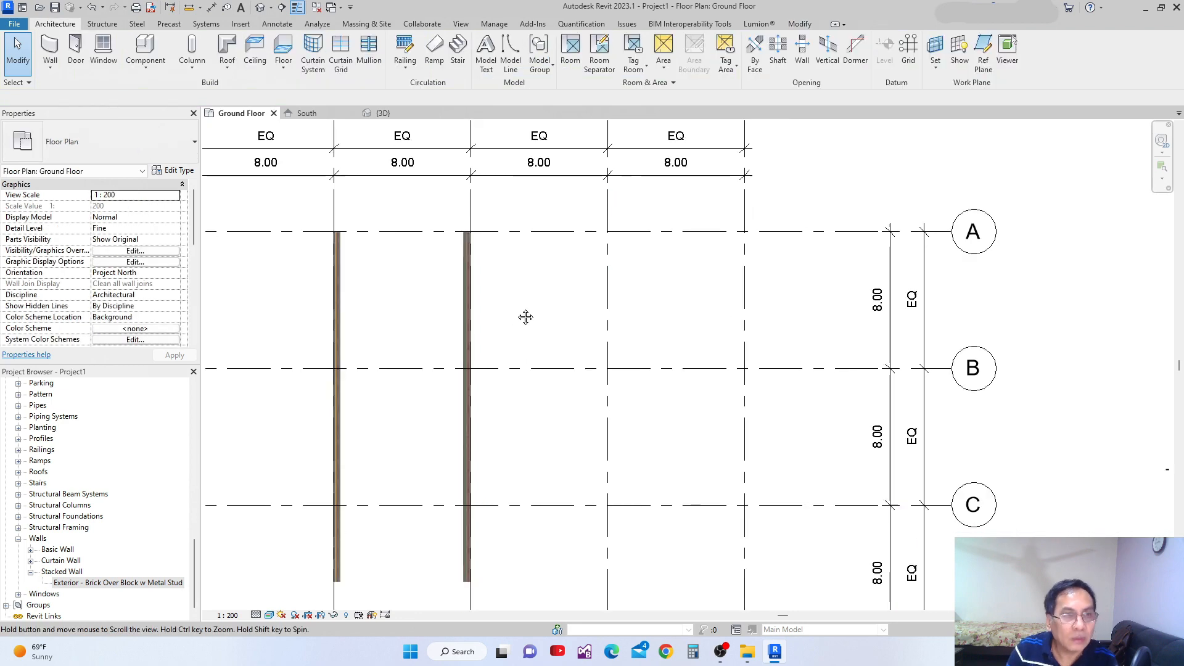
middle_click_drag(520, 327, 530, 284)
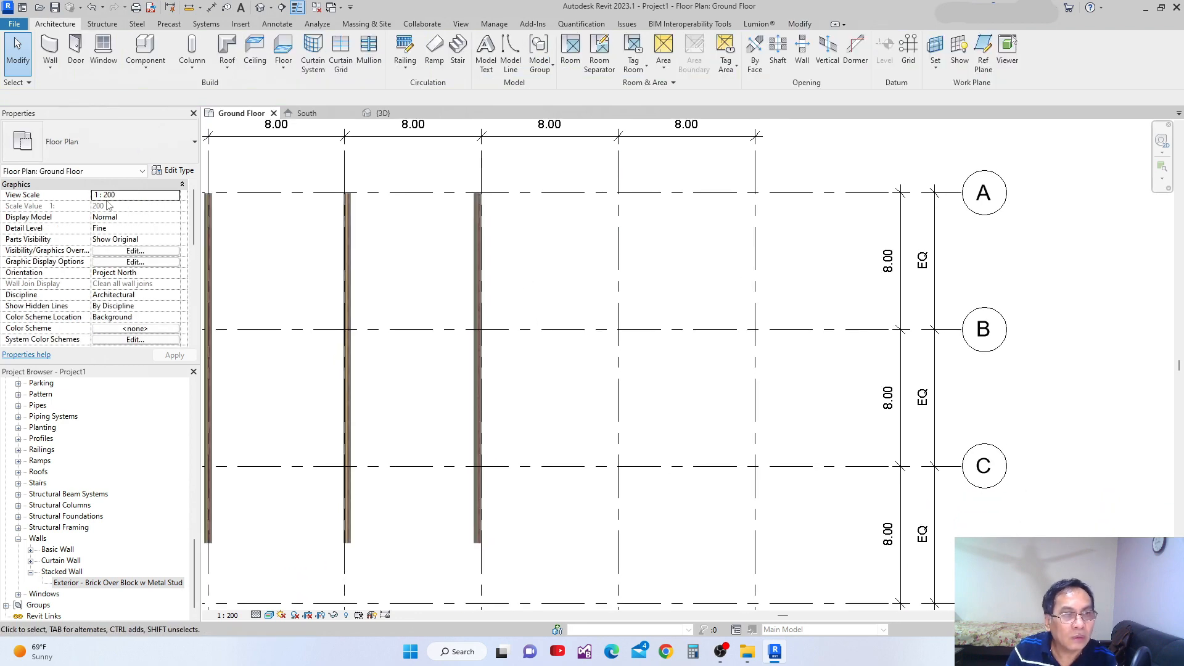
left_click(52, 55)
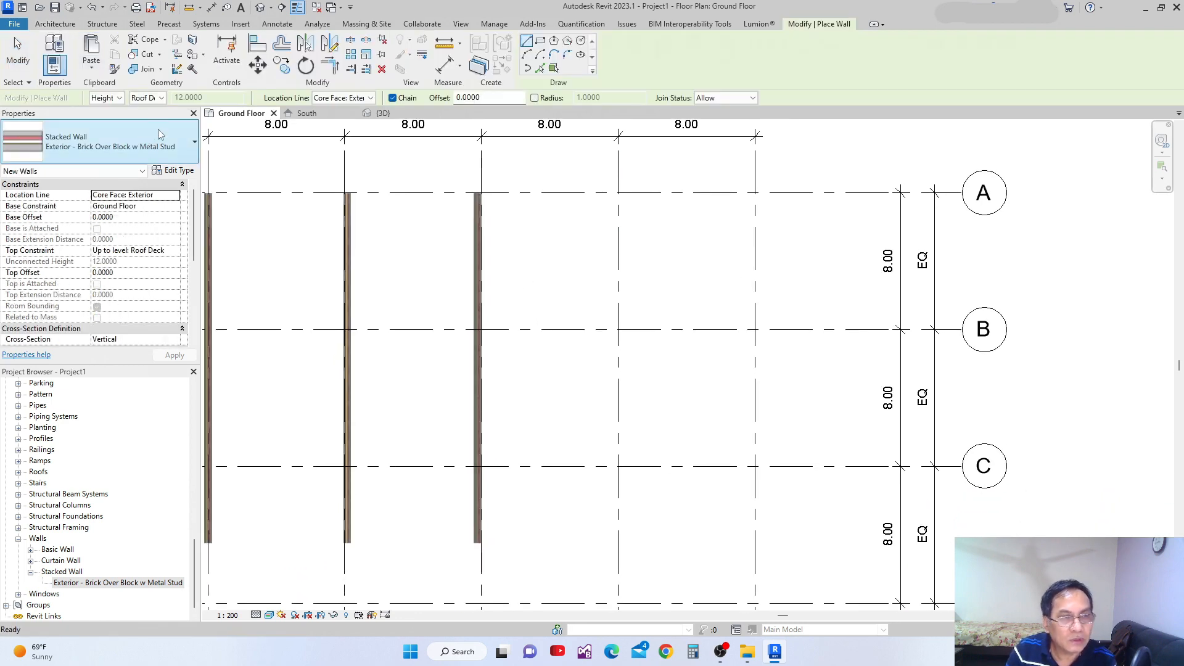
left_click(195, 143)
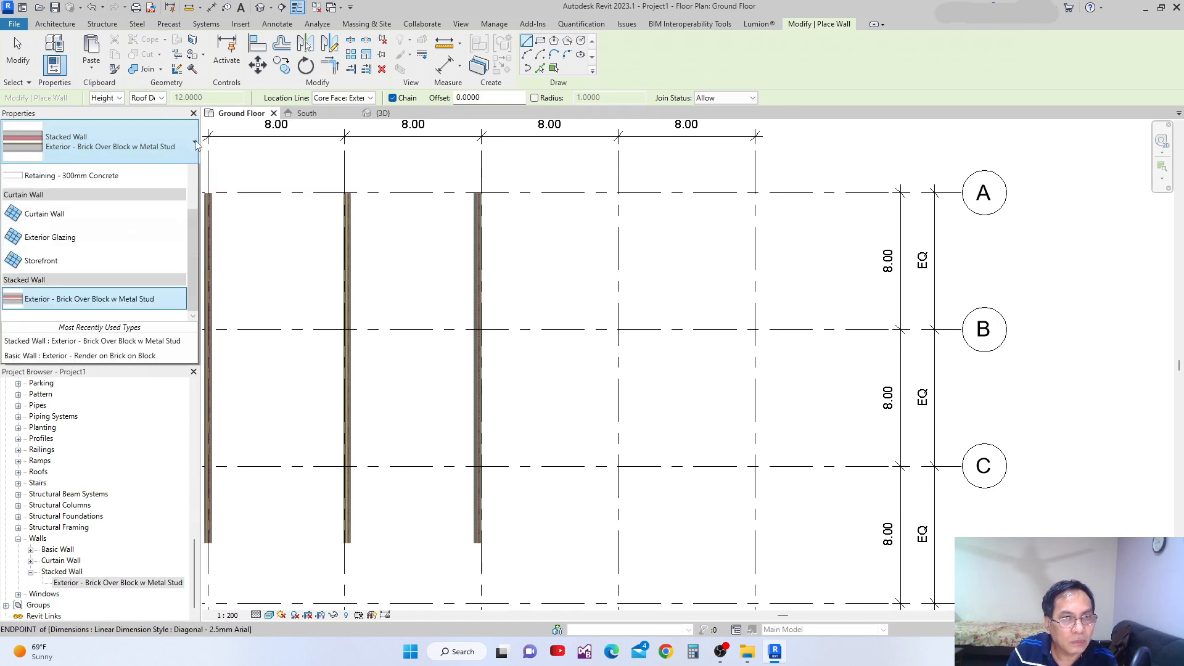
left_click_drag(191, 364, 183, 213)
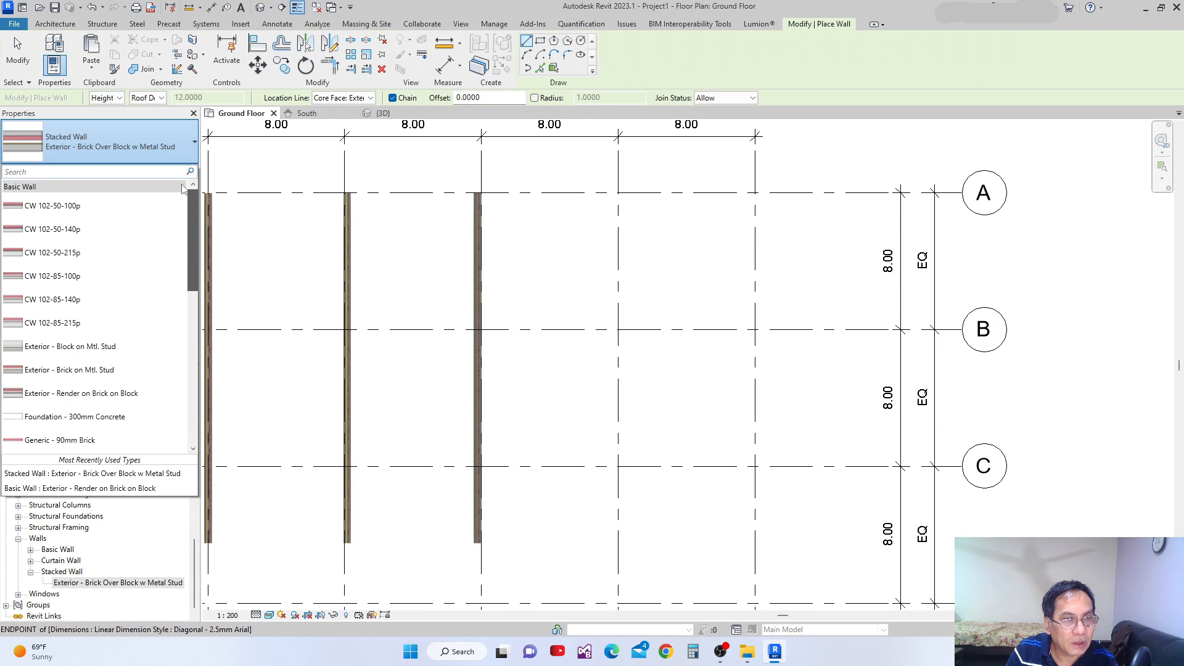
scroll(183, 222, "down", 3)
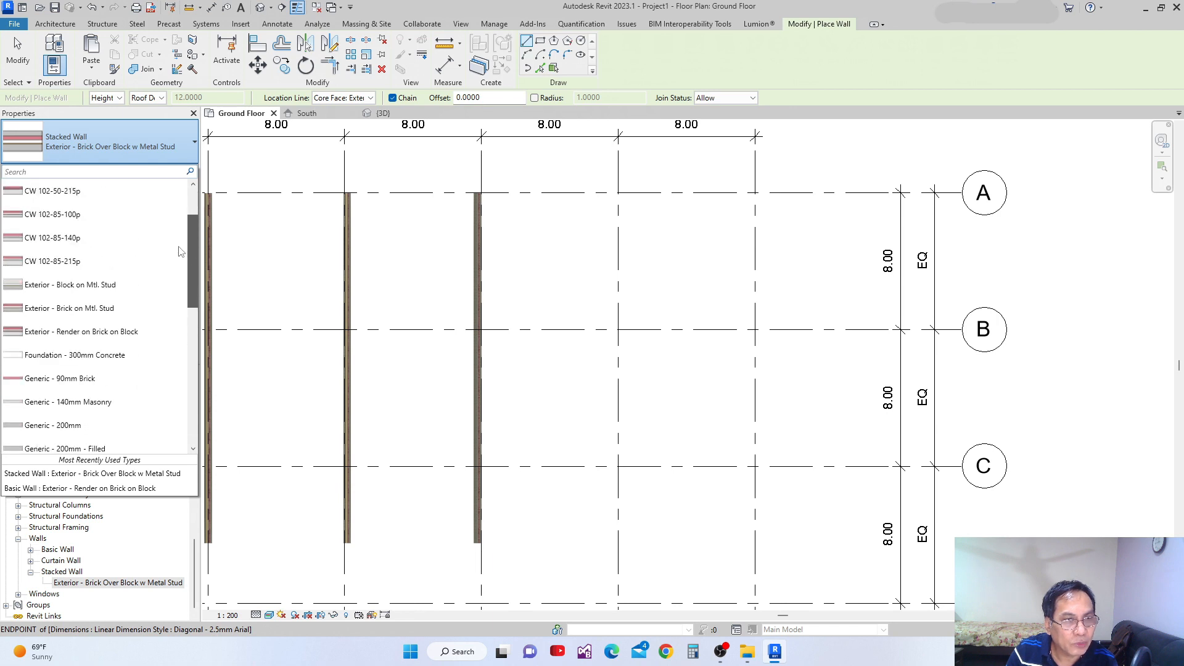
left_click(85, 317)
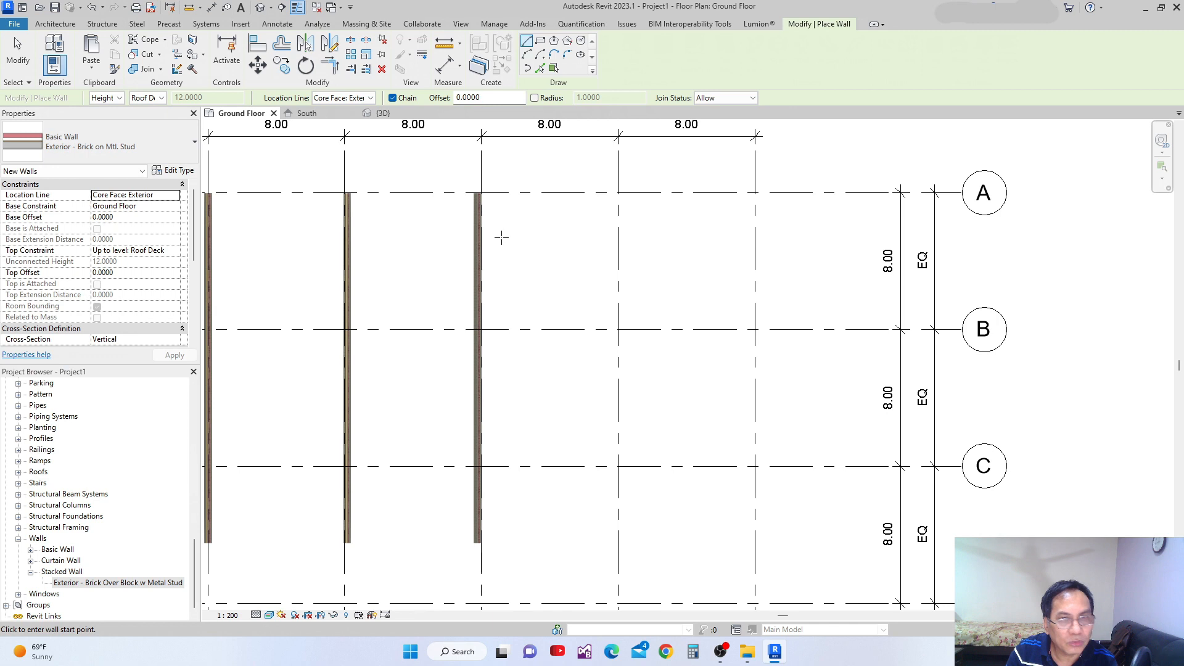
Draw the basic wall down grid 4 from grid A to the ends of the neighbouring walls, with location line Core Face: Exterior.
left_click(619, 192)
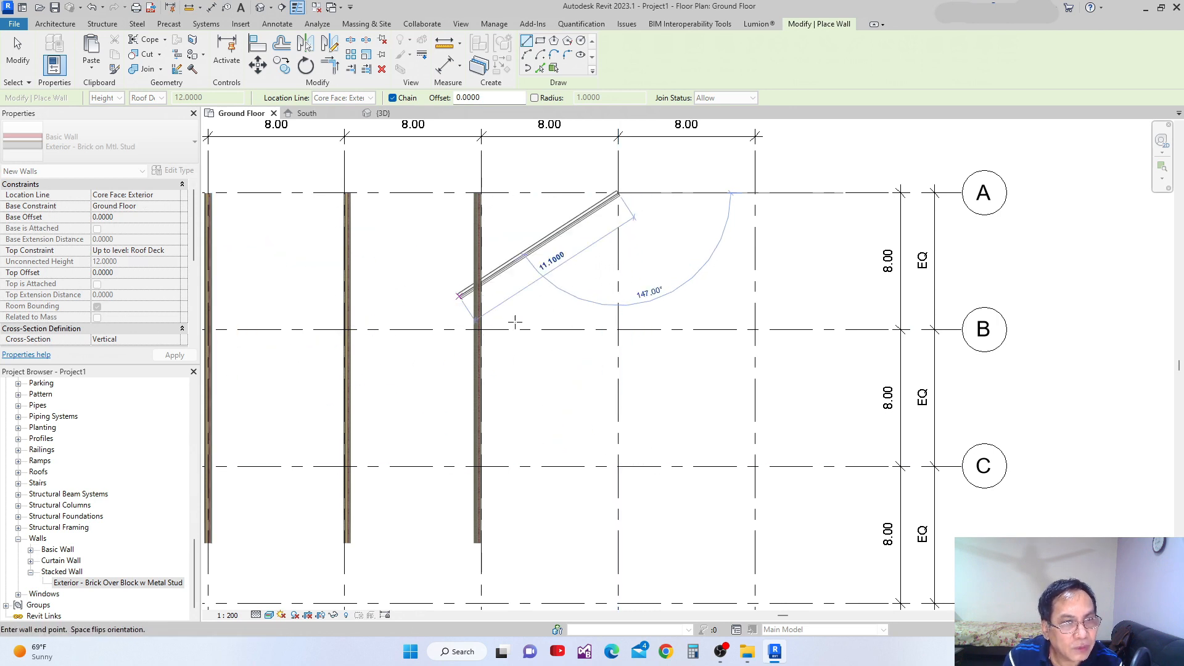
scroll(603, 450, "down", 1)
left_click(610, 486)
scroll(645, 248, "up", 2)
key("Escape")
key("Escape")
Examine how the layers of the grid 4 wall align with the grid line at grid A.
scroll(585, 240, "up", 8)
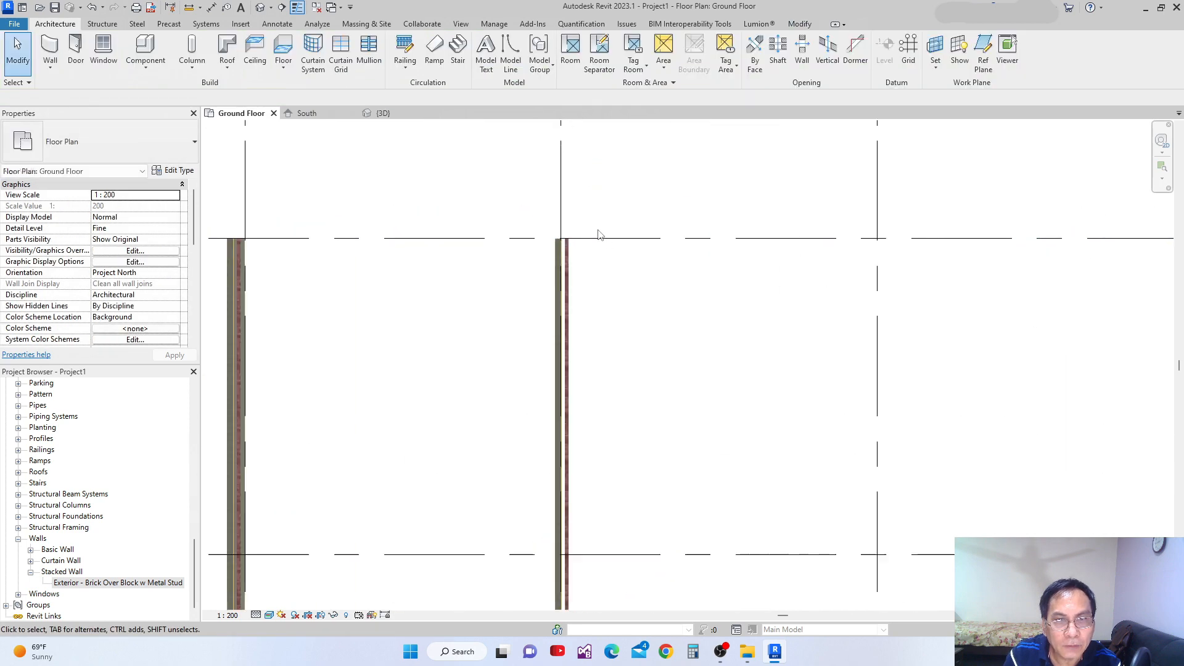
scroll(550, 257, "up", 5)
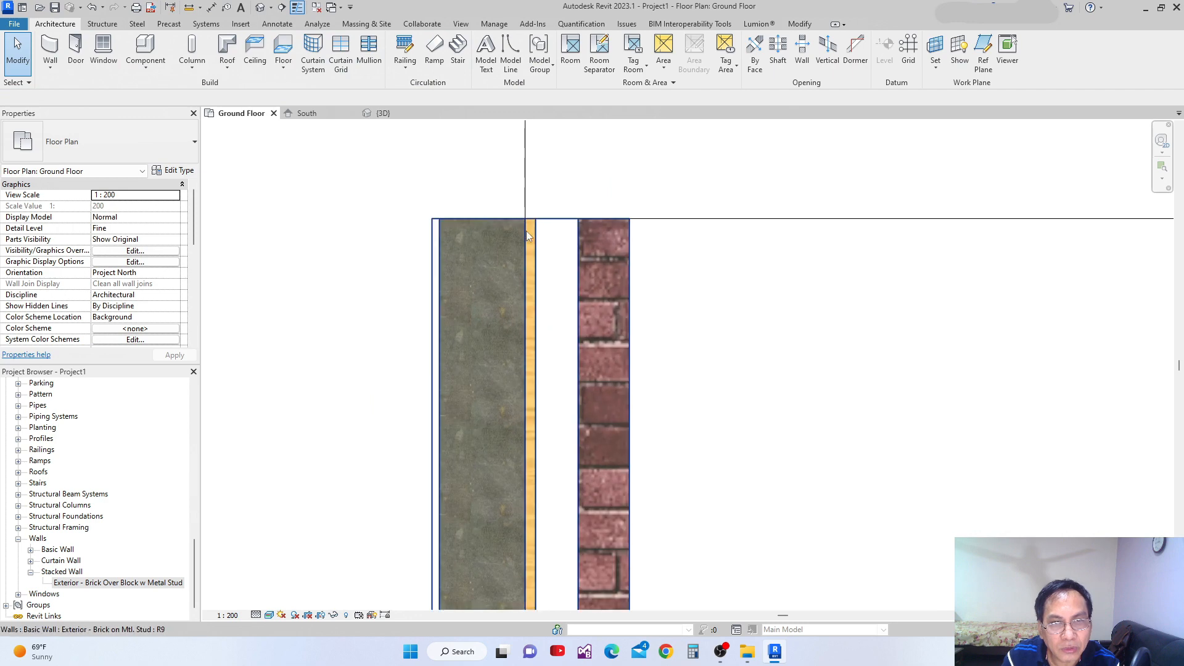
scroll(531, 235, "up", 3)
scroll(506, 232, "down", 5)
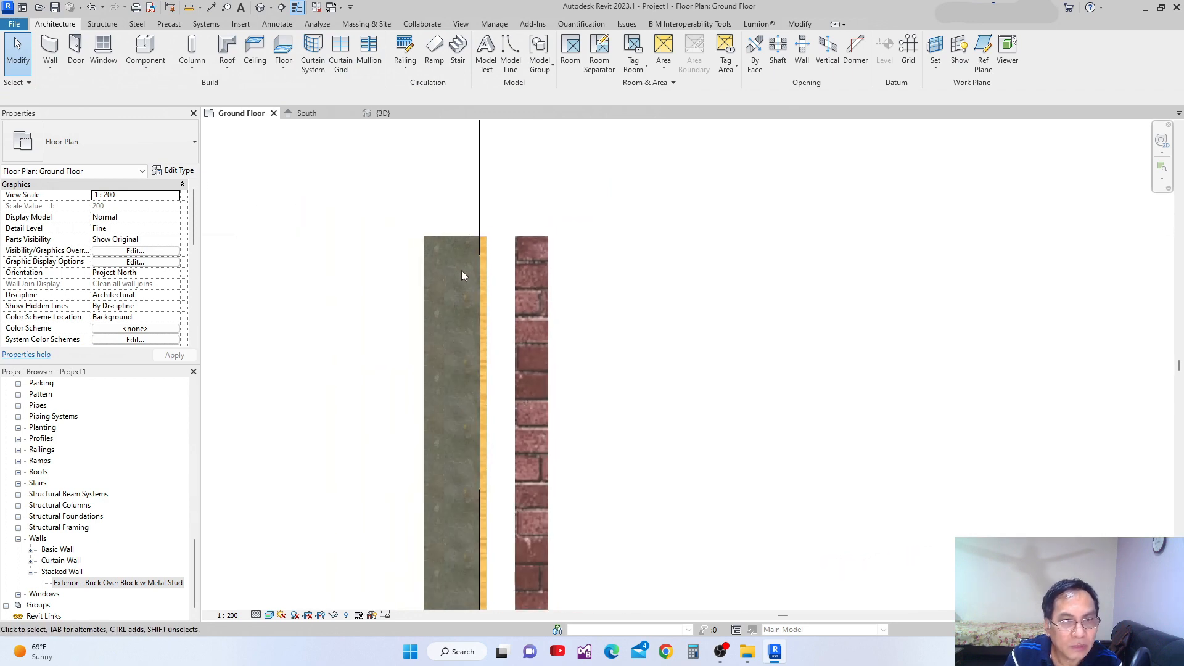
Review the layers and core boundaries in the grid 4 wall's assembly structure, then close it without changes.
left_click(423, 291)
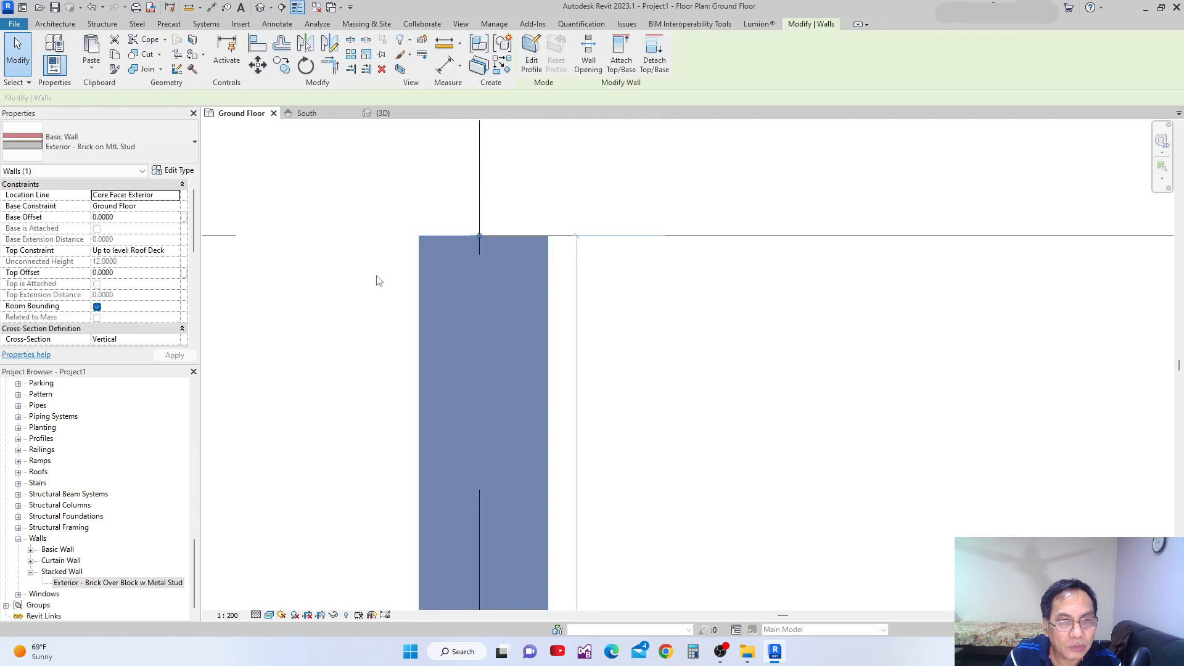
left_click(175, 171)
left_click(649, 287)
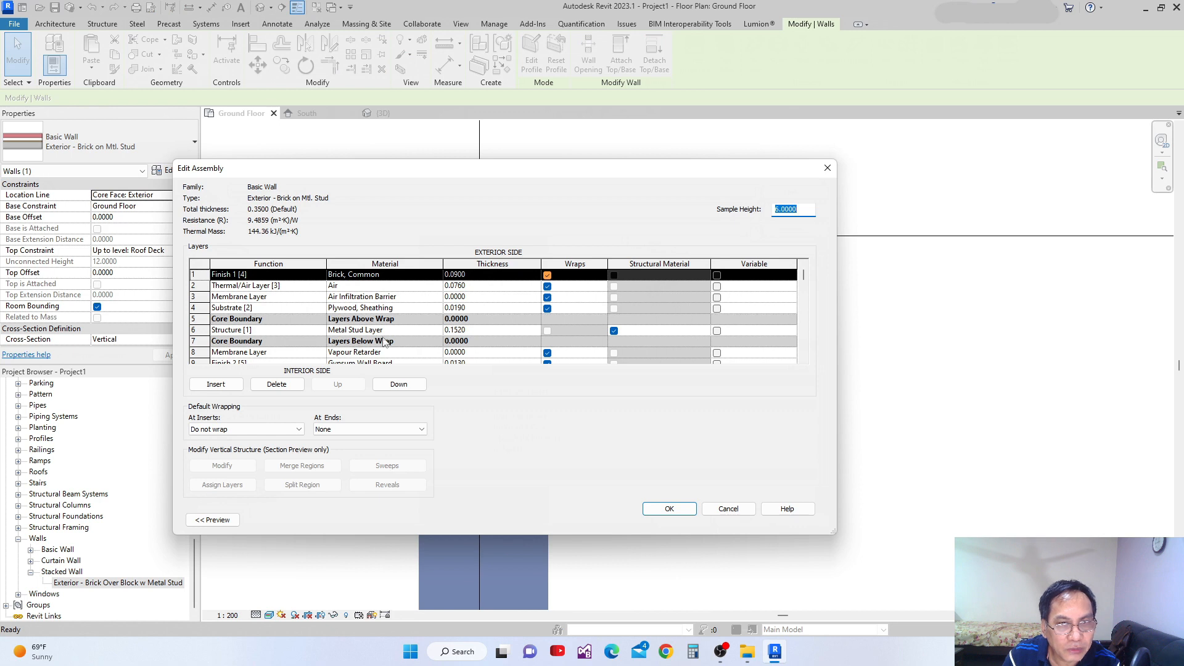
scroll(456, 335, "down", 1)
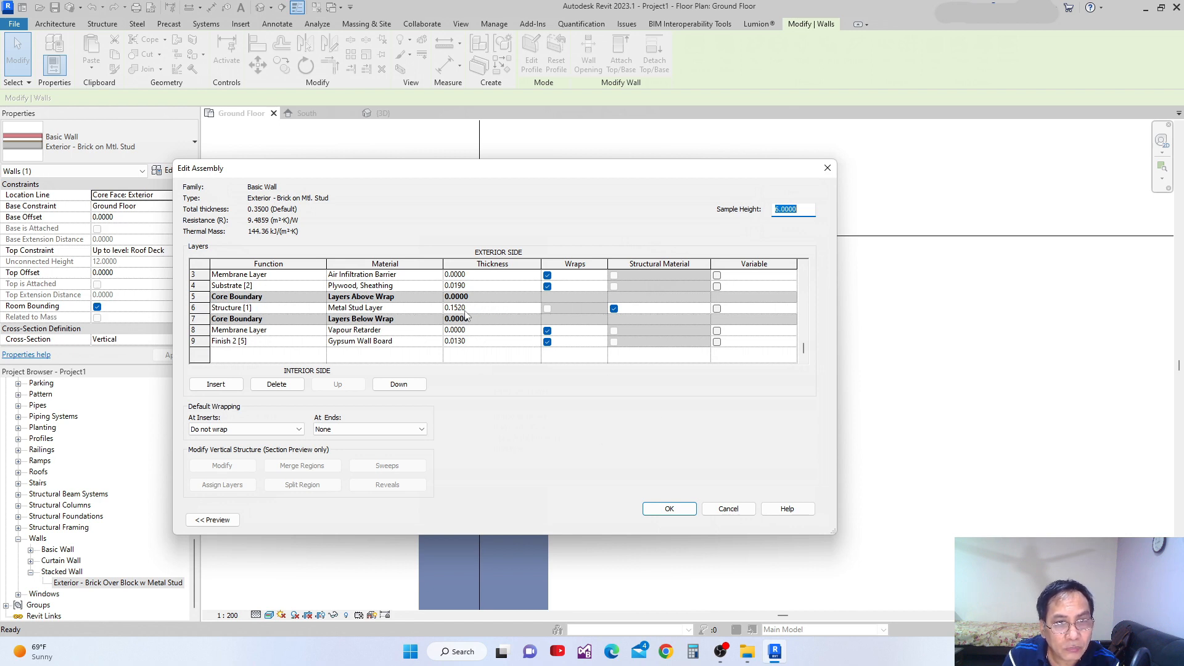
left_click(669, 509)
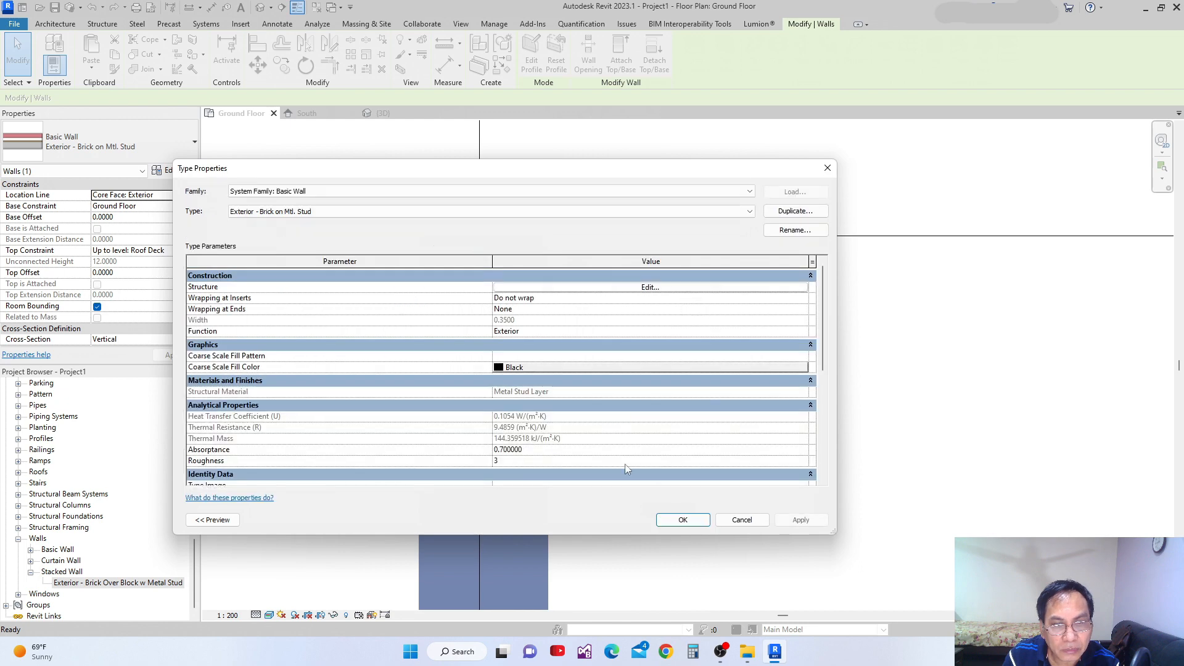
left_click(676, 524)
View the location line options of the grid 4 wall, keep the current one and deselect the wall.
middle_click_drag(561, 436, 589, 422)
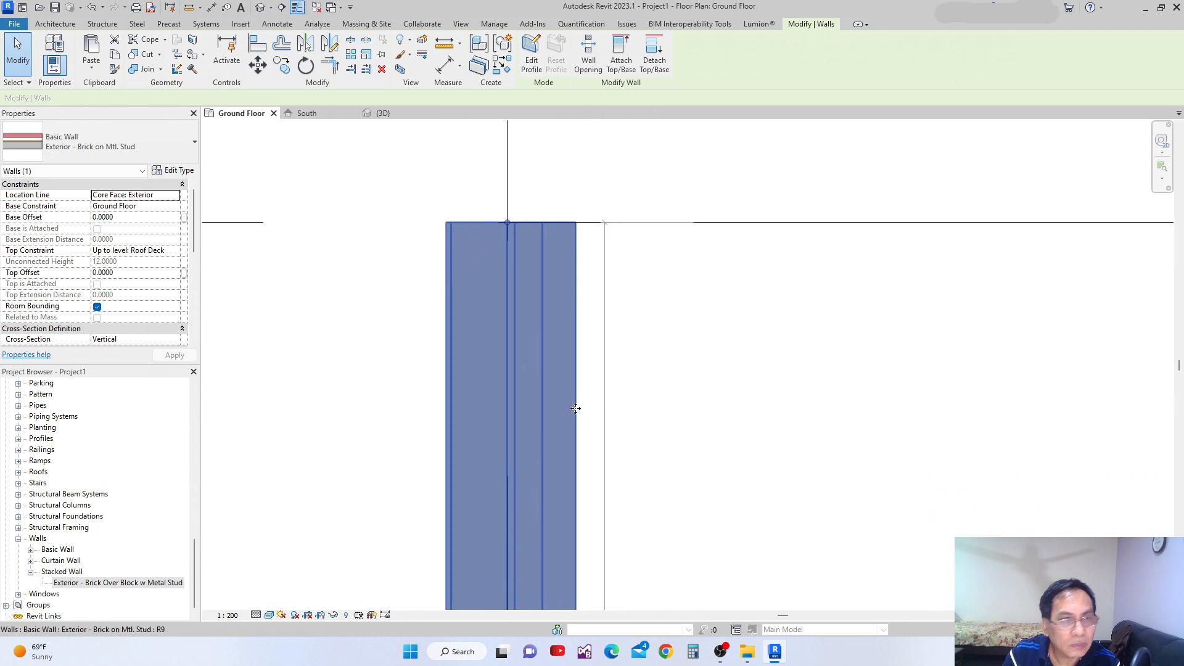
left_click(175, 195)
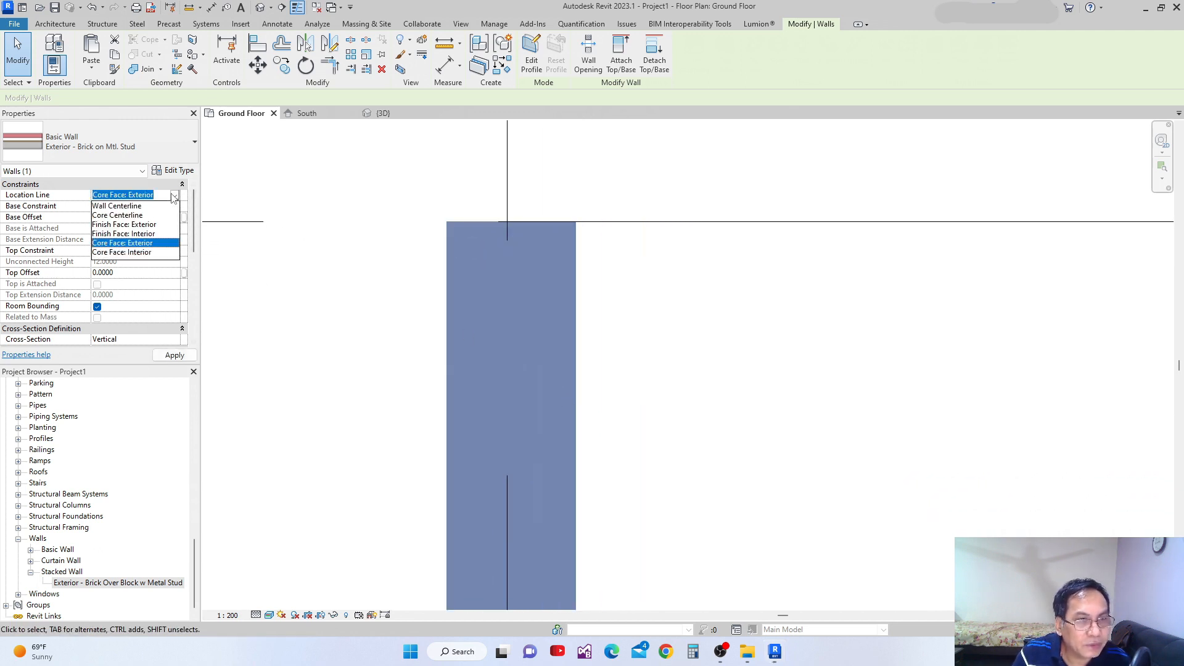
left_click(688, 314)
scroll(667, 305, "down", 5)
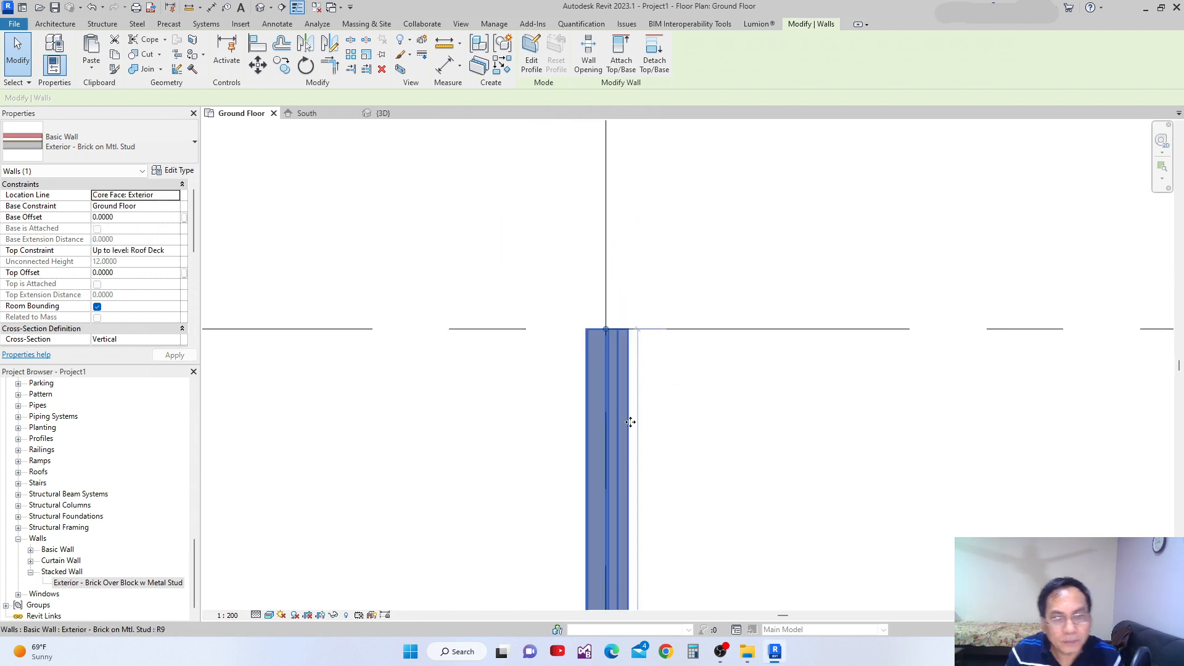
left_click(611, 425)
scroll(560, 338, "down", 3)
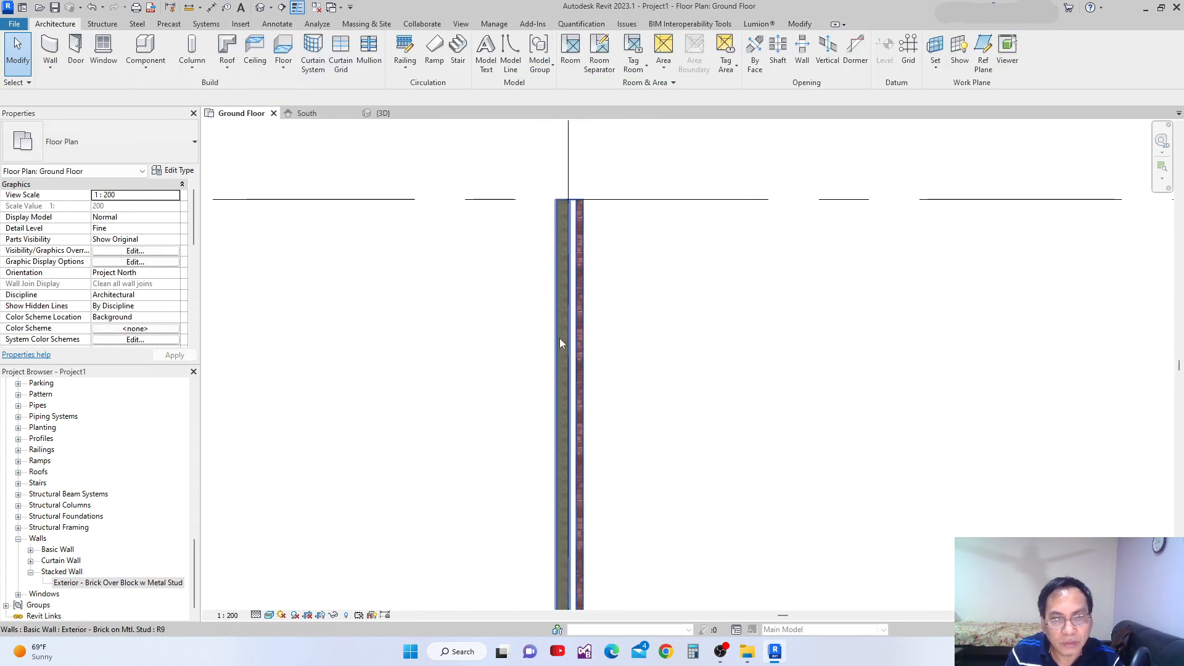
Inspect the grid 4 wall along its length and check its core face against the grid line at grid A.
left_click(572, 421)
scroll(642, 424, "down", 1)
middle_click_drag(648, 424, 639, 341)
scroll(640, 342, "down", 3)
middle_click_drag(600, 542, 606, 470)
scroll(606, 472, "up", 4)
scroll(617, 475, "up", 2)
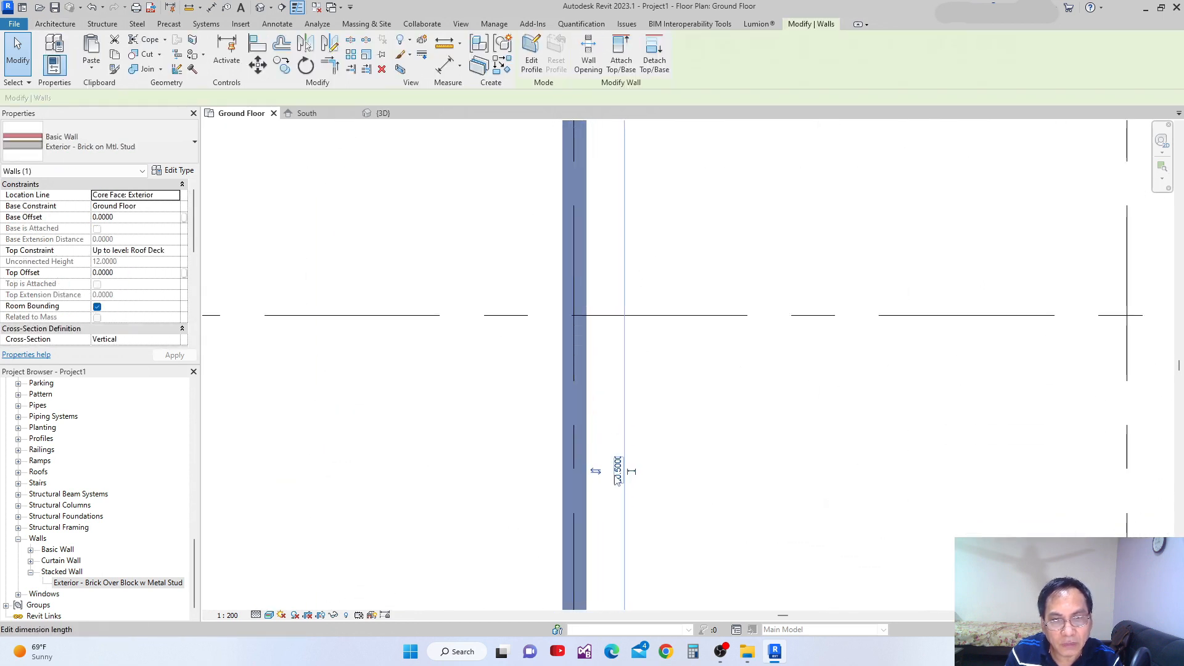
scroll(619, 470, "down", 1)
middle_click_drag(594, 359, 595, 502)
middle_click_drag(588, 220, 588, 378)
scroll(573, 229, "up", 2)
scroll(580, 266, "up", 1)
key("Escape")
scroll(572, 283, "up", 1)
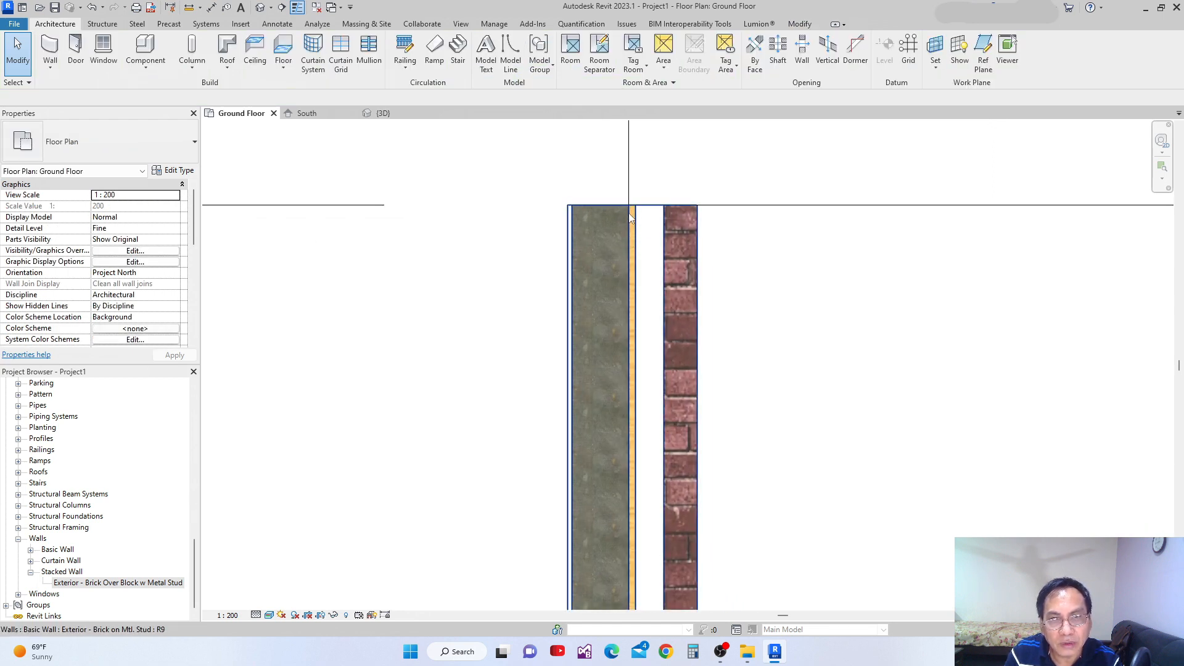
scroll(630, 228, "down", 8)
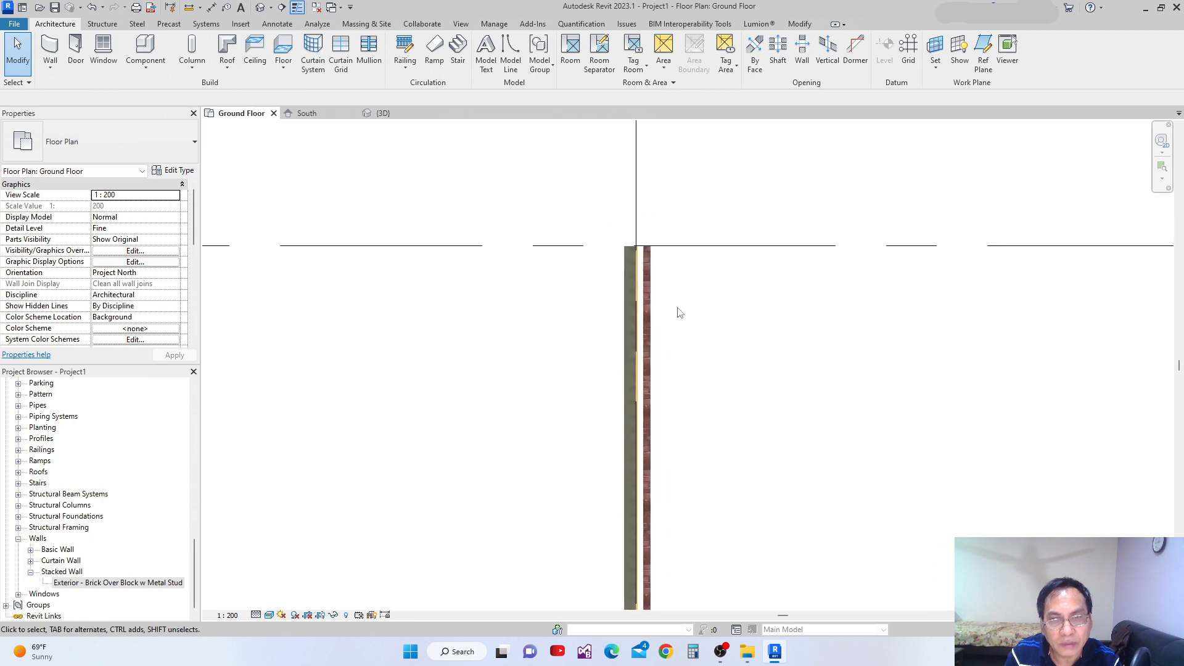
Draw an Exterior - Brick on Mtl. Stud wall down grid 5 from grid A to its neighbours' end line, with location line Core Face: Interior.
middle_click_drag(714, 398, 652, 265)
scroll(651, 265, "down", 2)
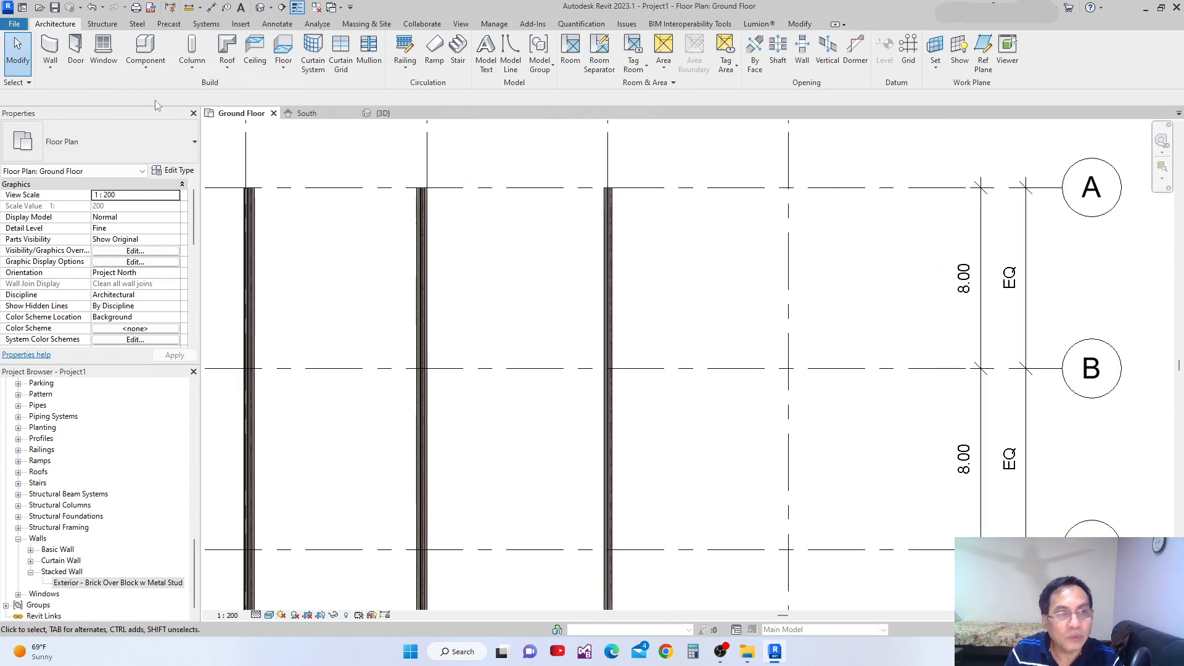
left_click(51, 49)
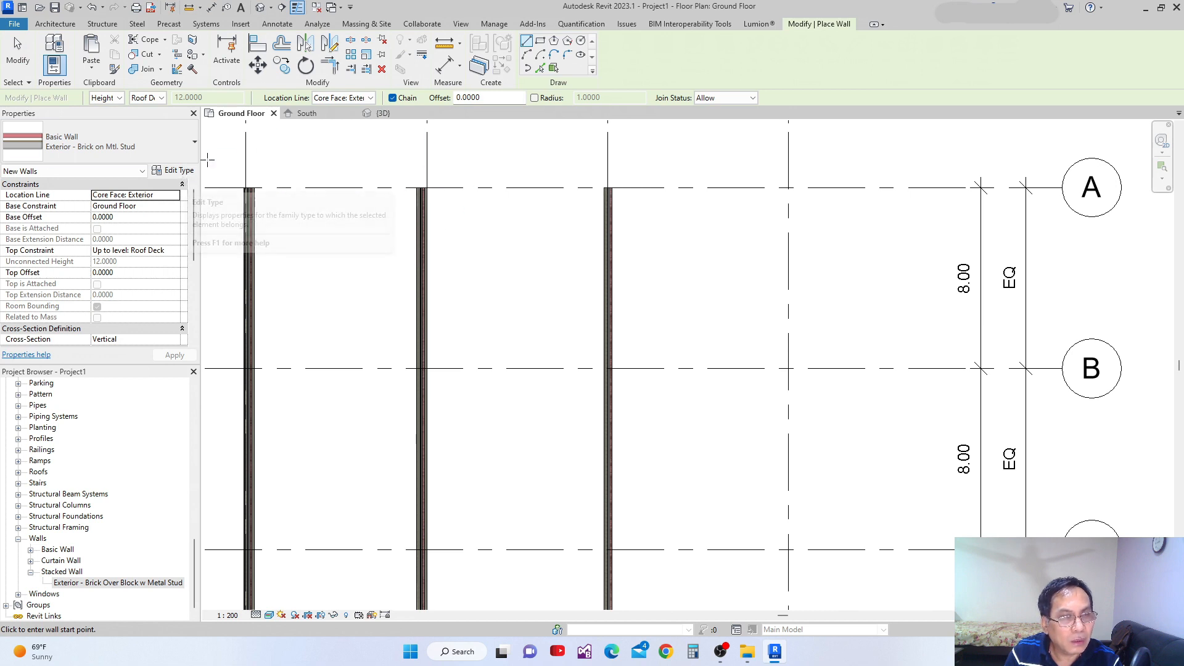
left_click(175, 196)
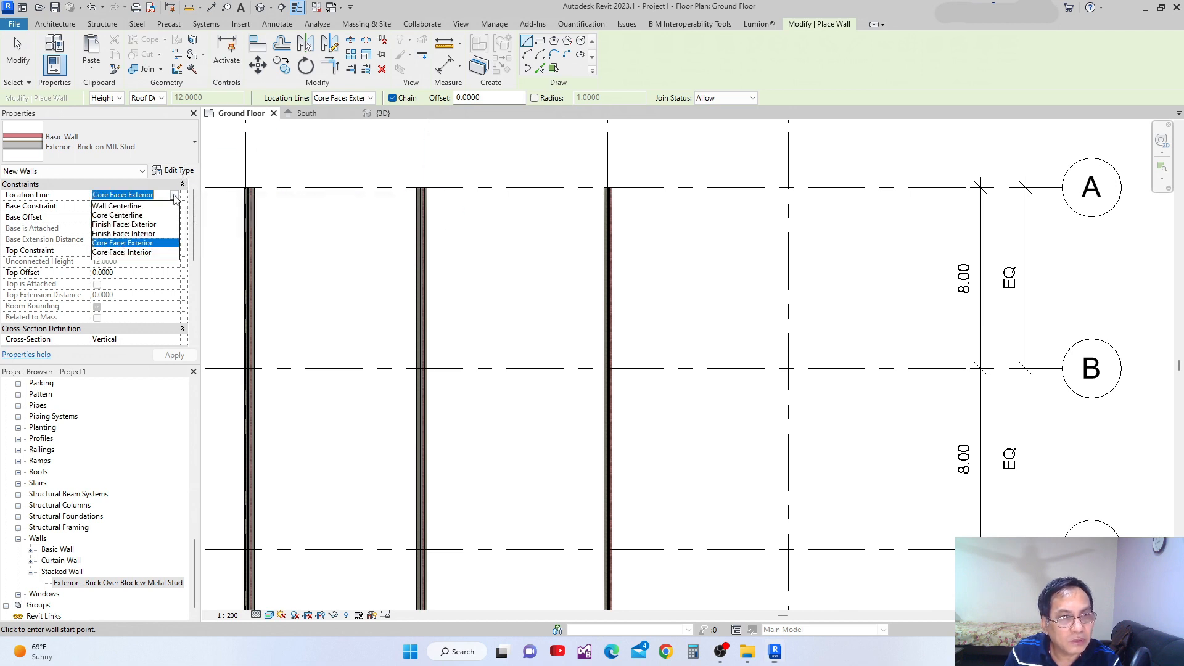
left_click(103, 253)
scroll(617, 191, "up", 5)
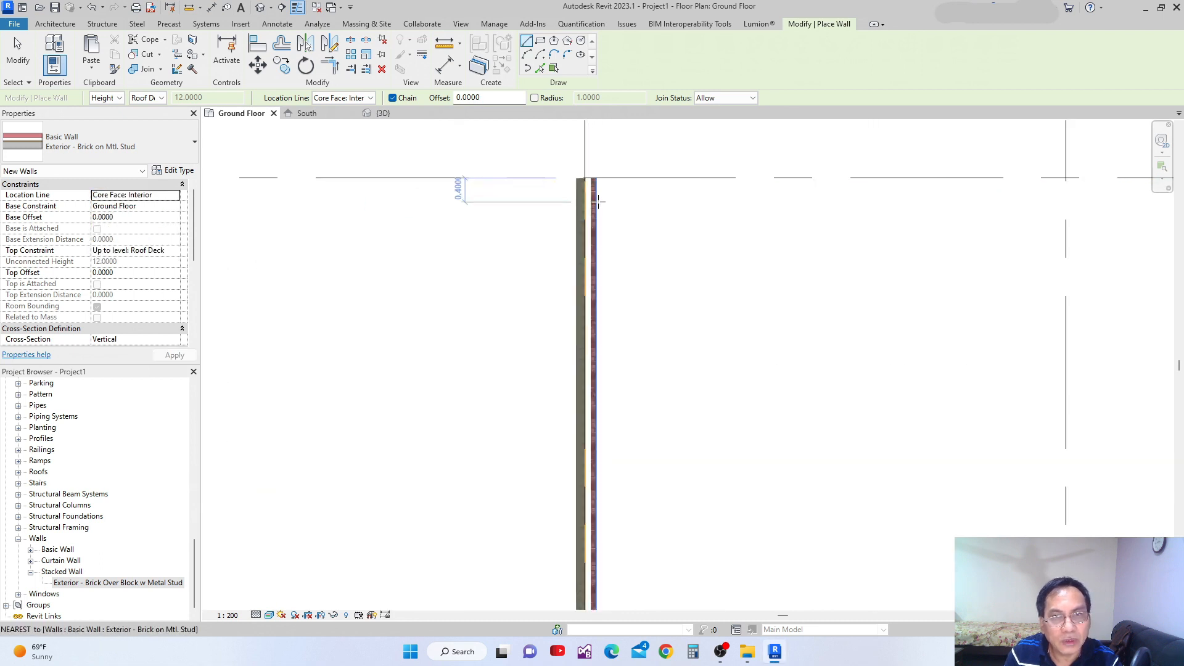
scroll(567, 178, "up", 1)
scroll(586, 188, "down", 6)
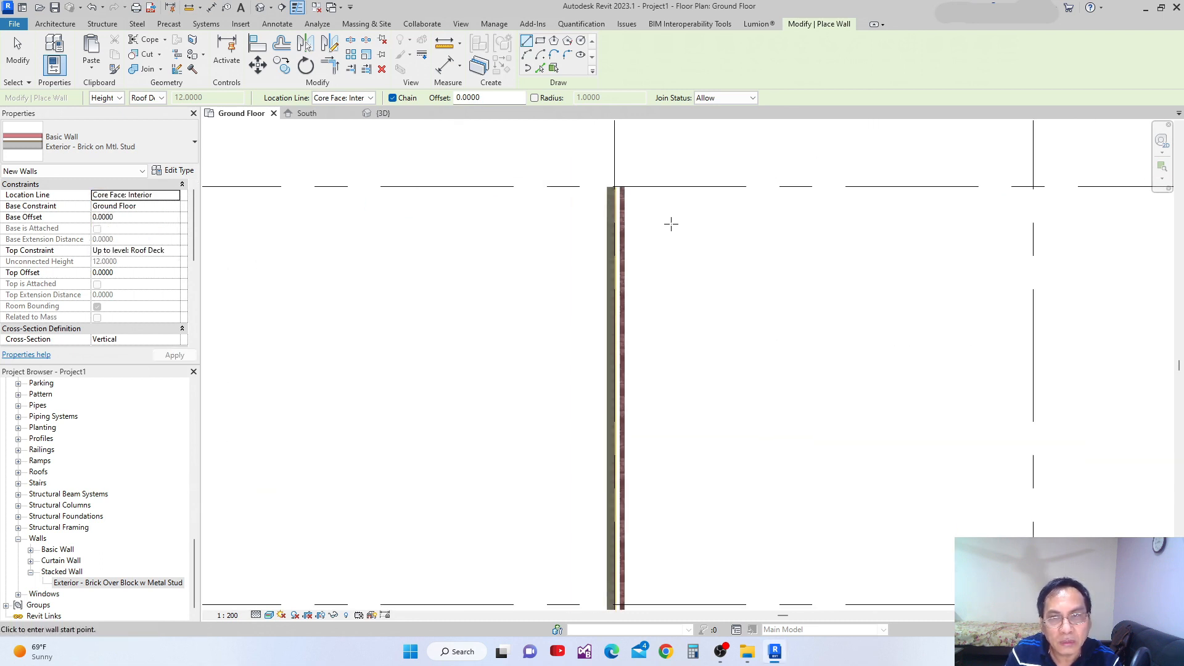
middle_click_drag(866, 285, 603, 189)
scroll(659, 245, "down", 5)
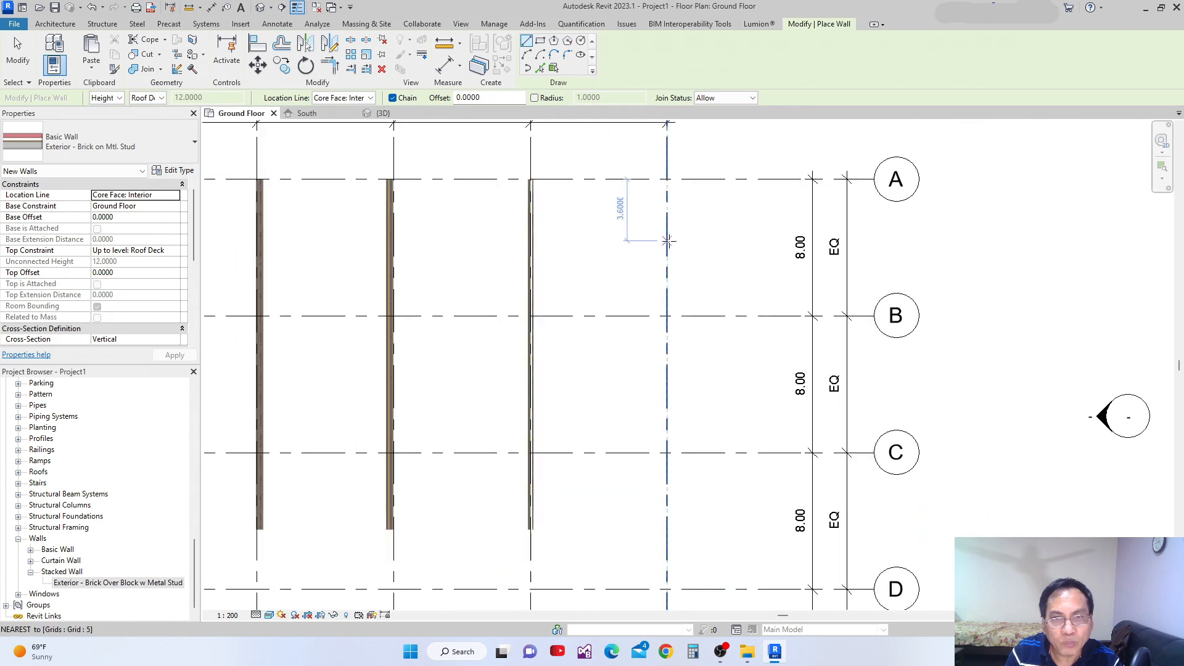
left_click(668, 199)
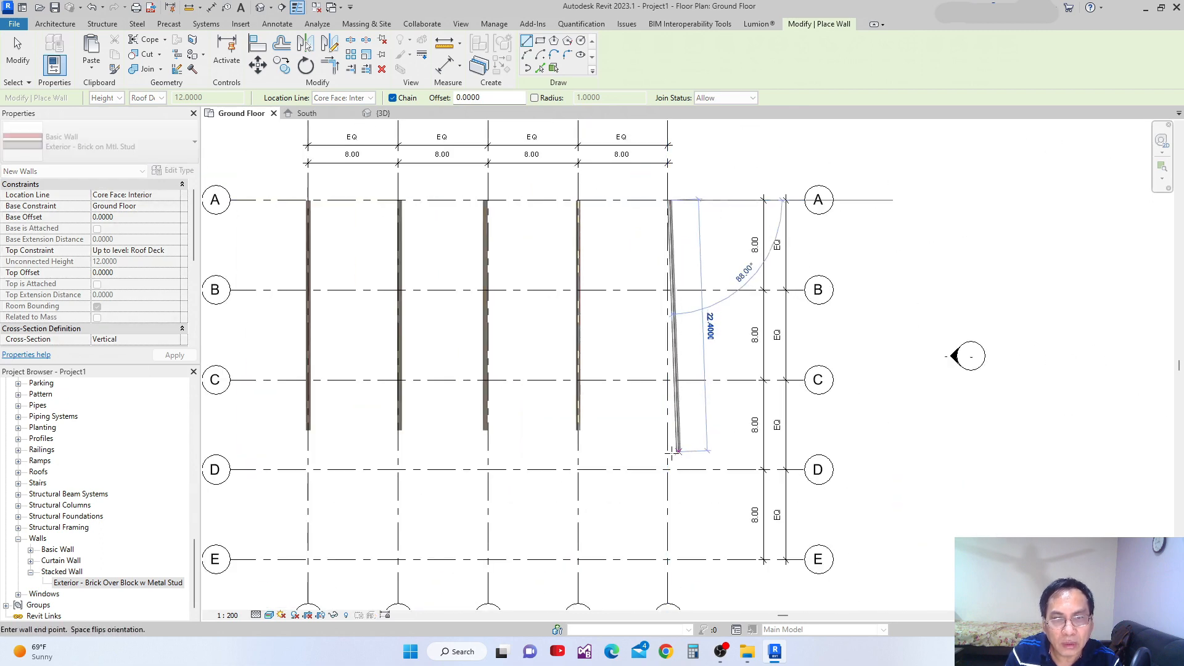
left_click(668, 427)
scroll(688, 147, "up", 2)
key("Escape")
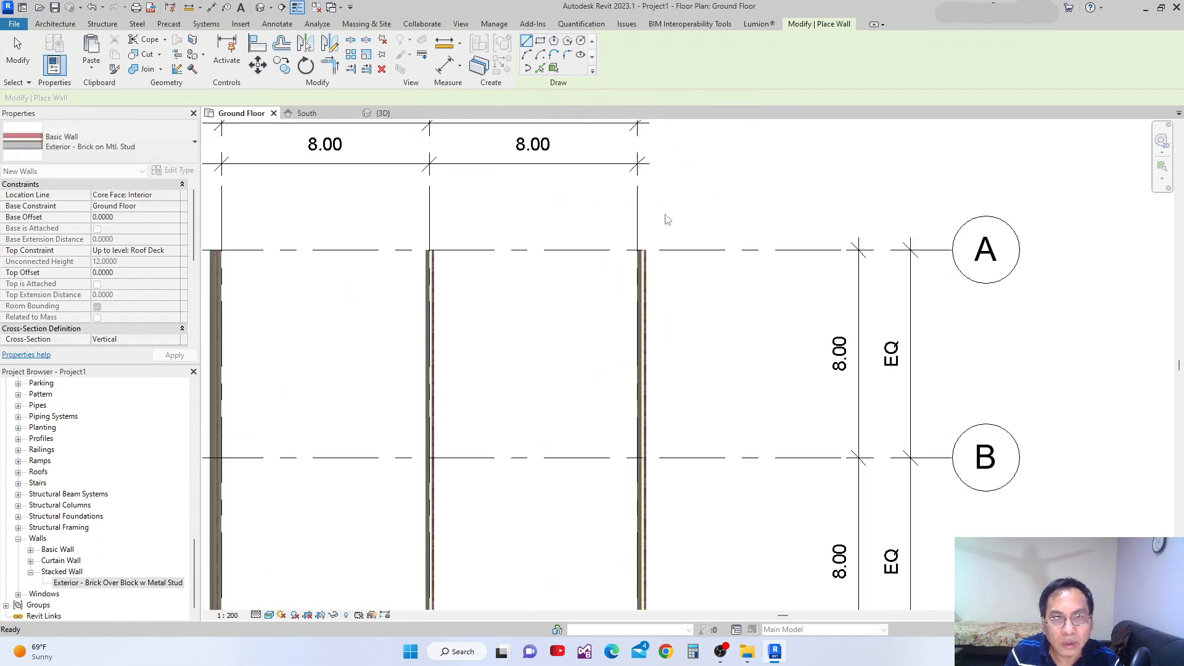
key("Escape")
Compare how the layers of the grid 4 and grid 5 walls align with their grid lines at grid A.
scroll(645, 247, "up", 4)
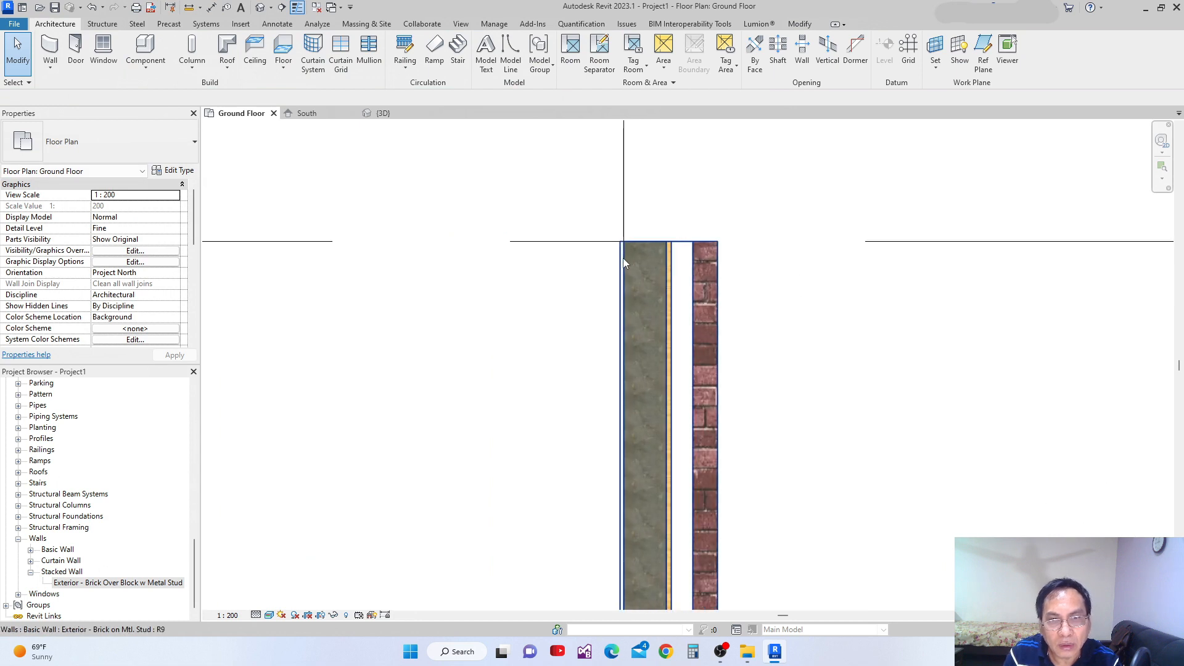
scroll(628, 280, "down", 2)
middle_click_drag(539, 292, 864, 269)
scroll(306, 243, "up", 3)
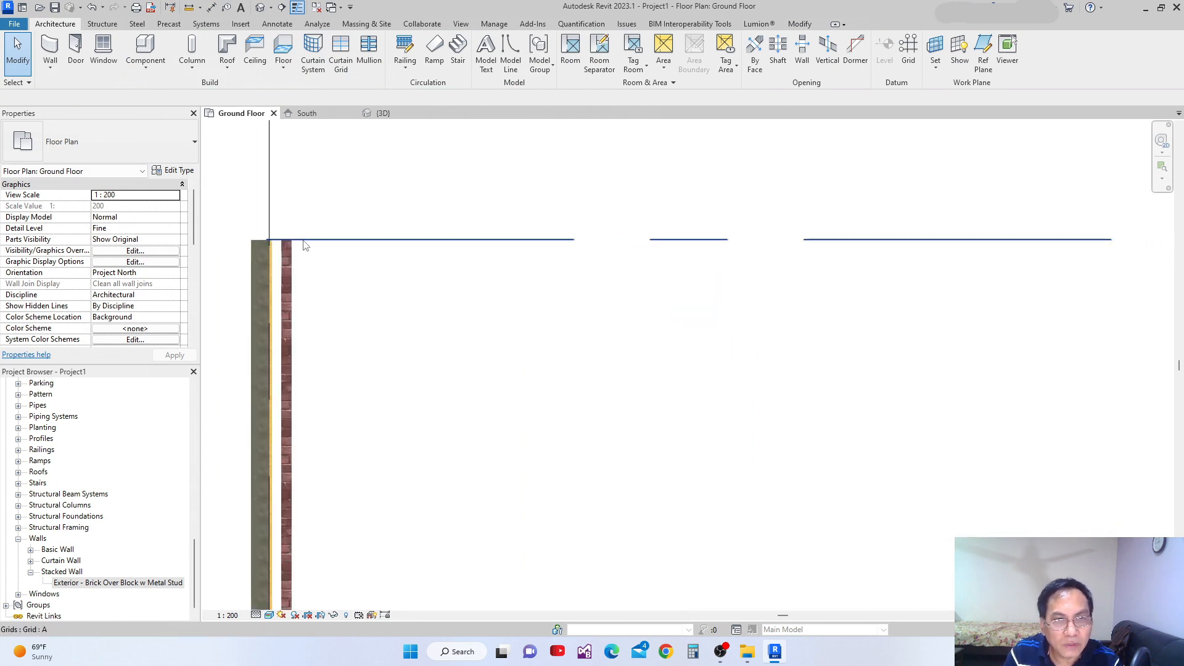
scroll(290, 251, "down", 3)
scroll(580, 271, "down", 2)
middle_click_drag(630, 288, 380, 288)
scroll(710, 252, "up", 3)
scroll(676, 252, "down", 5)
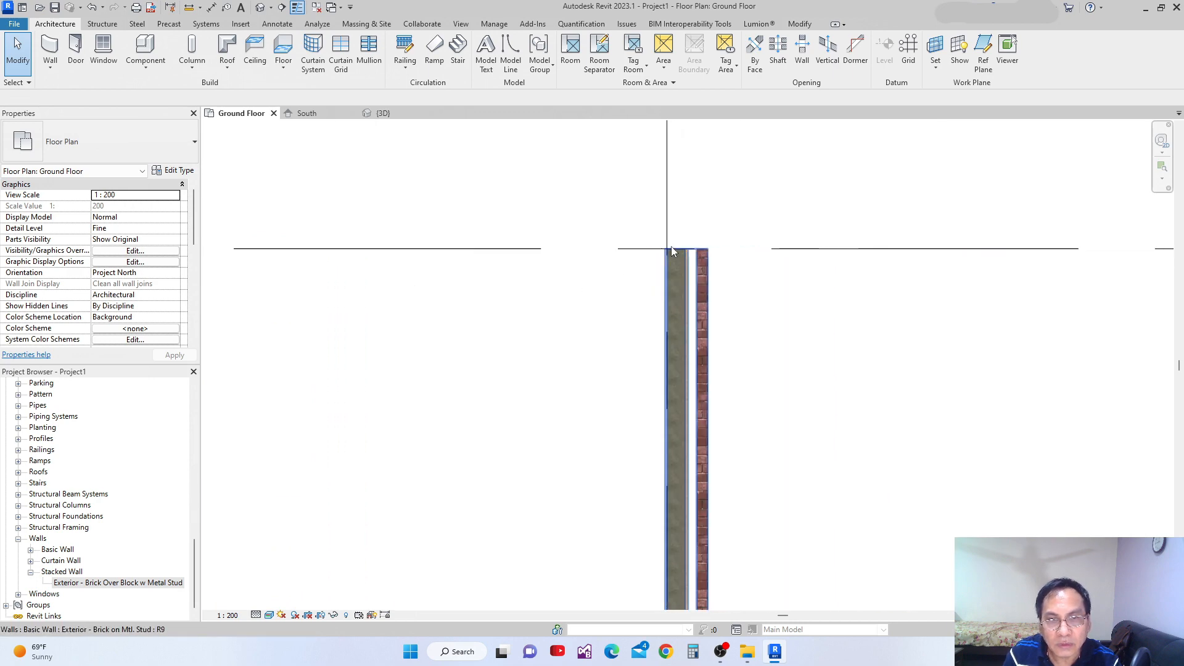
scroll(679, 250, "down", 5)
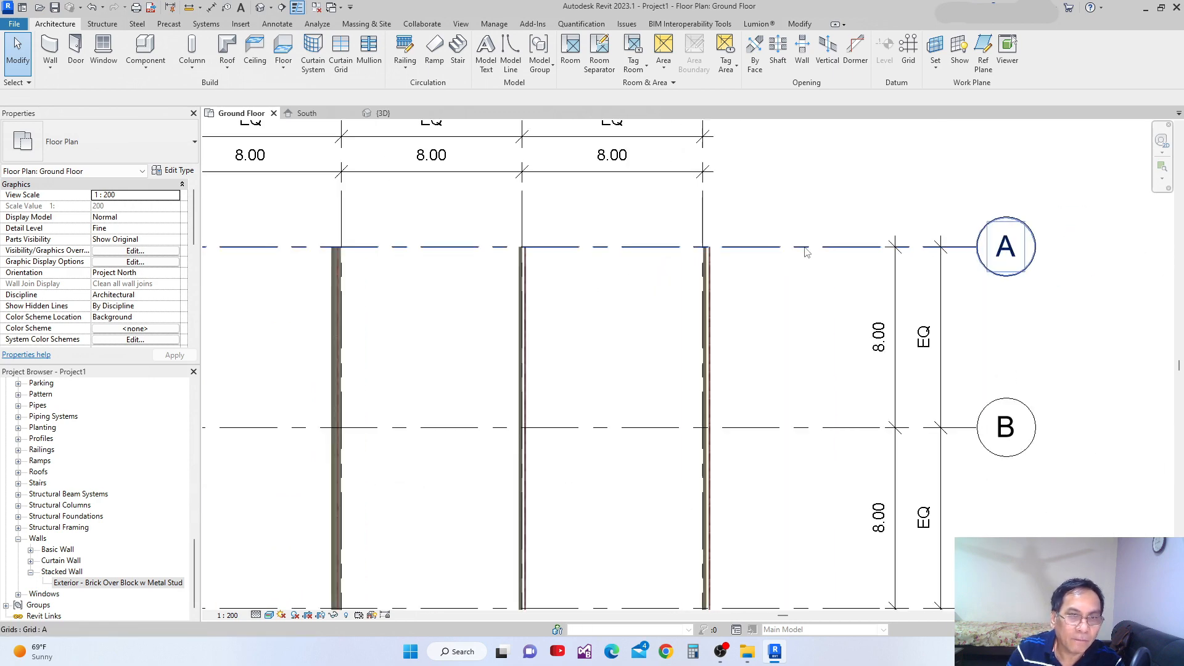
Switch to the 3D view and orbit it to compare the three stacked walls with the two basic walls.
left_click(388, 115)
middle_click_drag(555, 411, 534, 385, "shift")
left_click(490, 333)
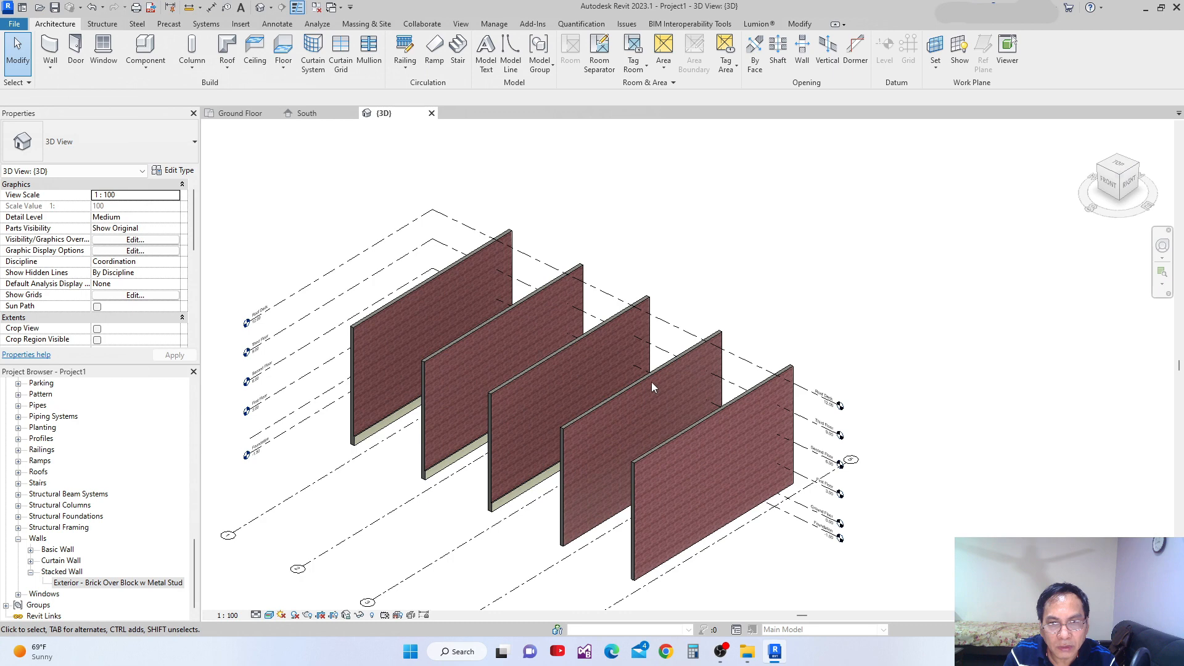
mouse_move(648, 415)
middle_mouse_down("shift")
mouse_move(673, 423)
mouse_move(732, 350)
mouse_move(691, 321)
mouse_move(722, 392)
mouse_move(718, 436)
mouse_move(596, 450)
mouse_move(648, 418)
middle_mouse_up("shift")
scroll(720, 387, "down", 4)
middle_click_drag(562, 409, 548, 379)
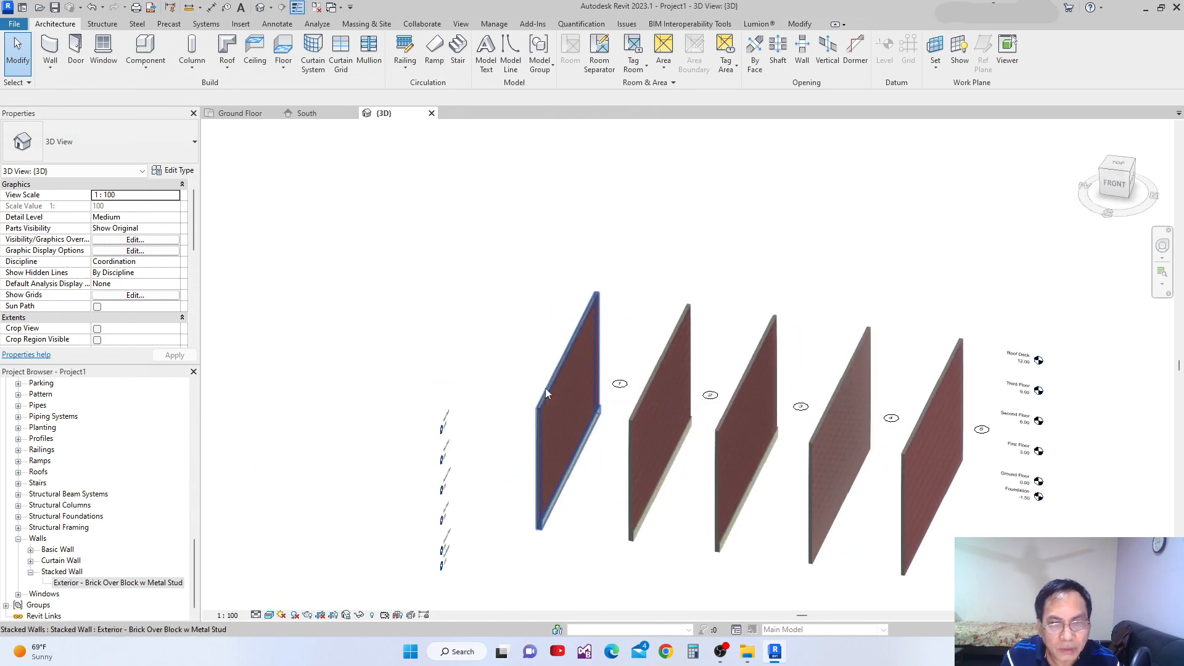
Set the base constraint of the stacked wall on grid 1 to the Foundation level.
left_click(546, 393)
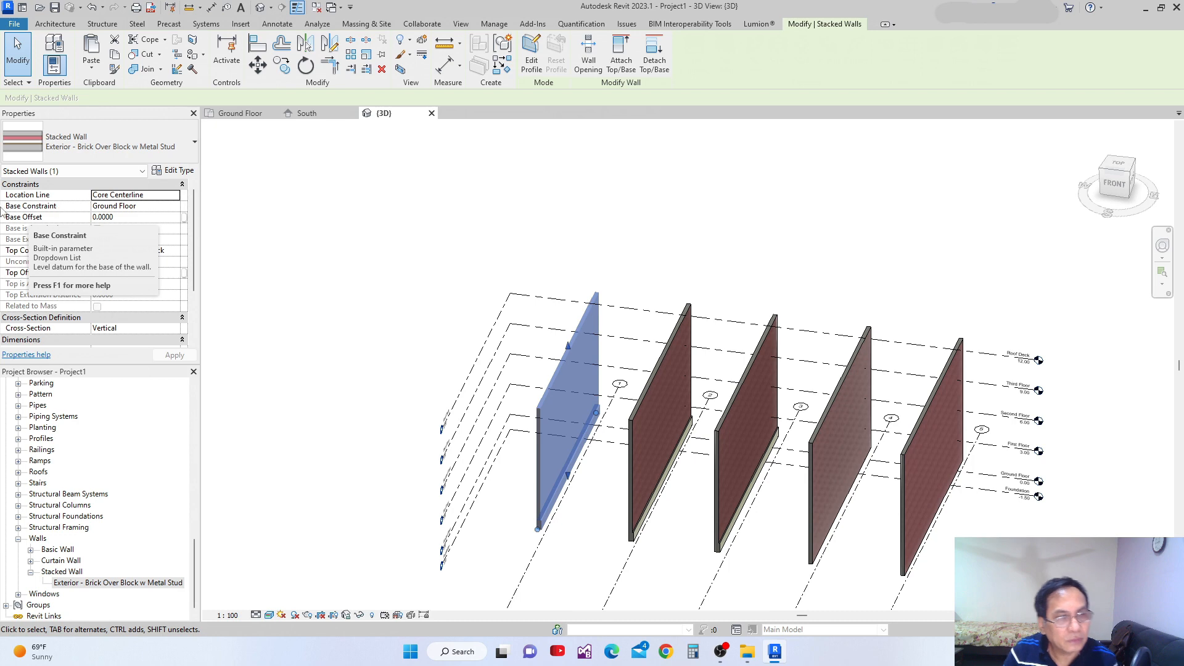
scroll(531, 397, "up", 2)
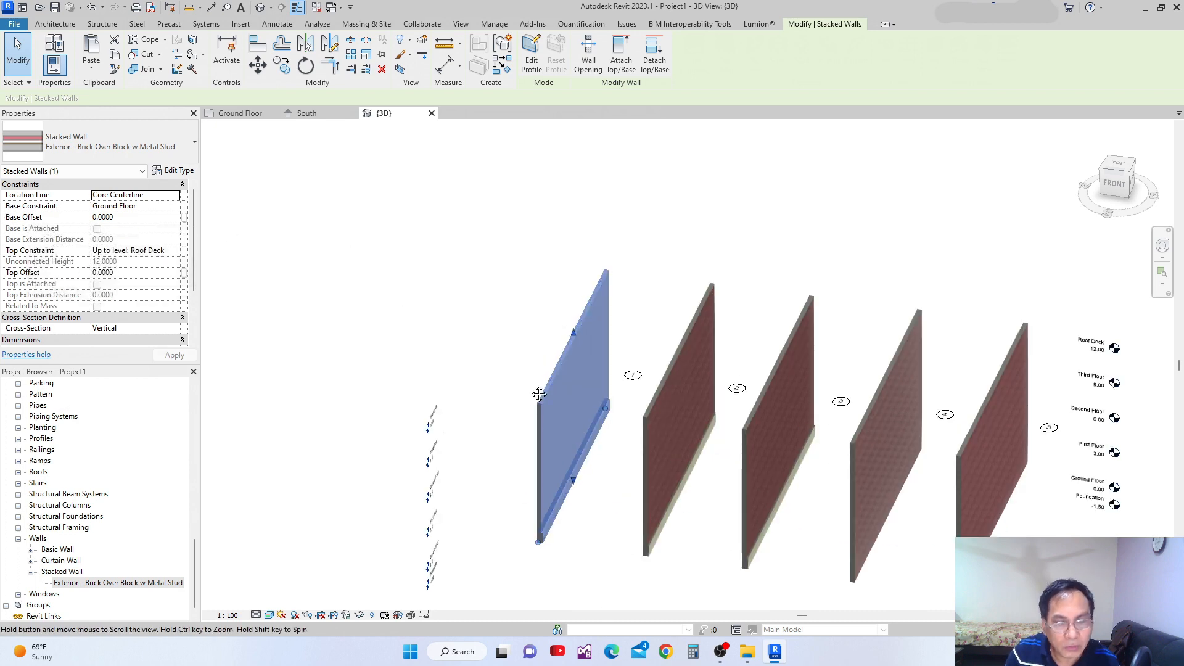
scroll(533, 407, "up", 3)
scroll(548, 444, "down", 2)
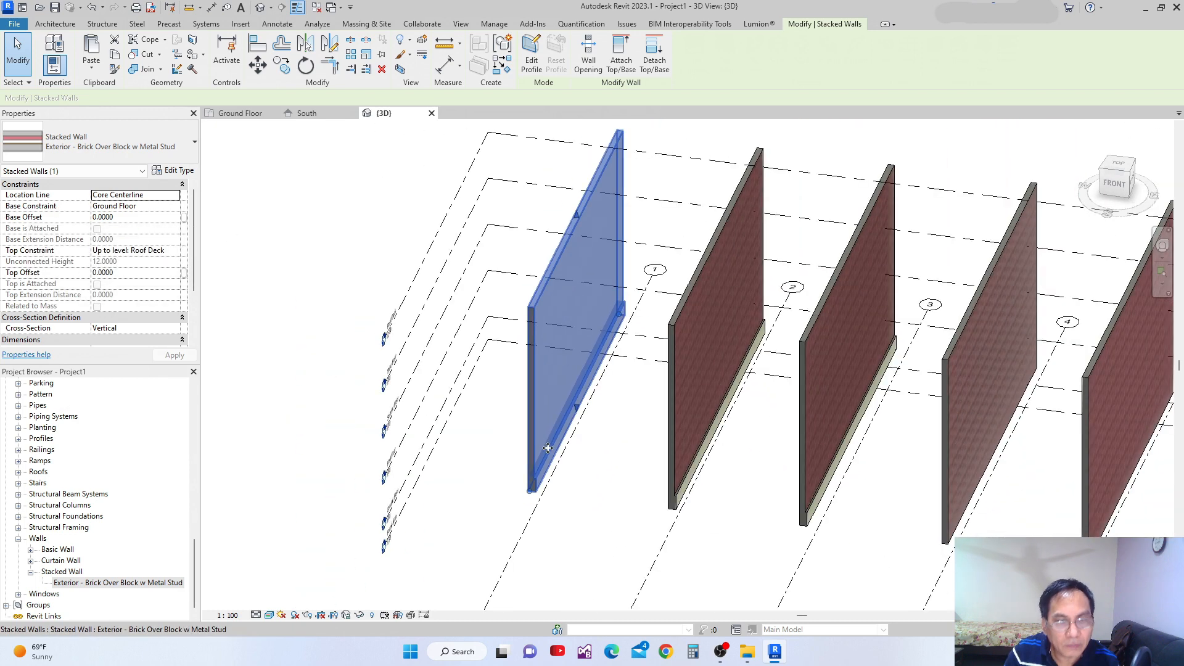
middle_click_drag(548, 444, 543, 511)
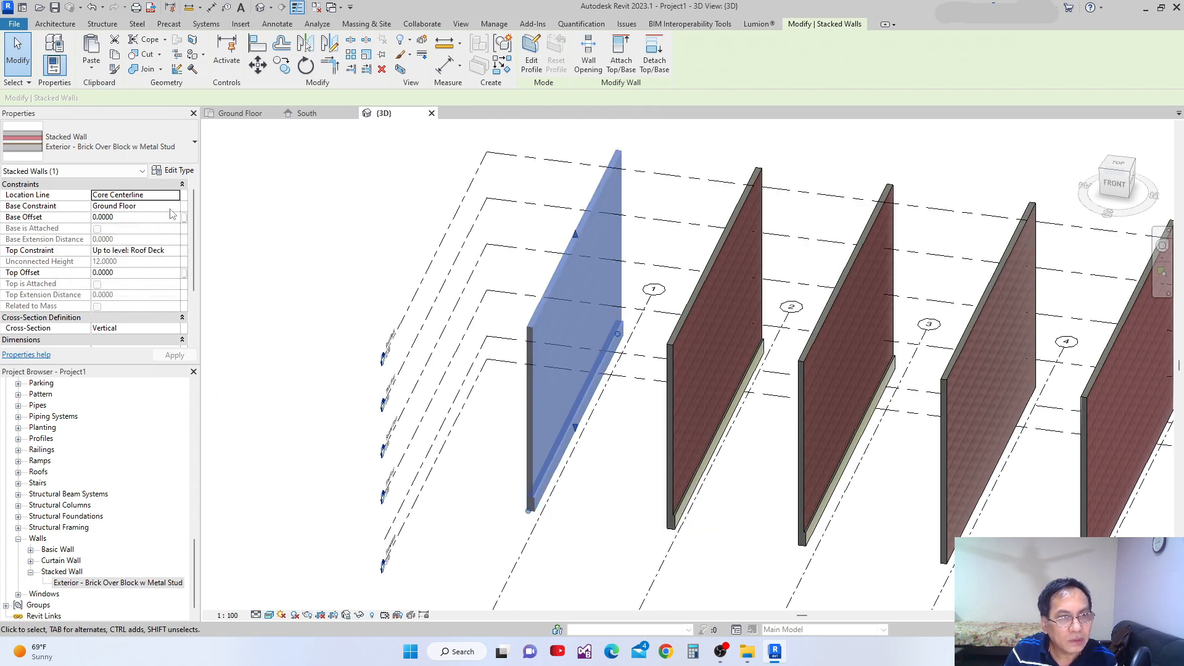
left_click(152, 206)
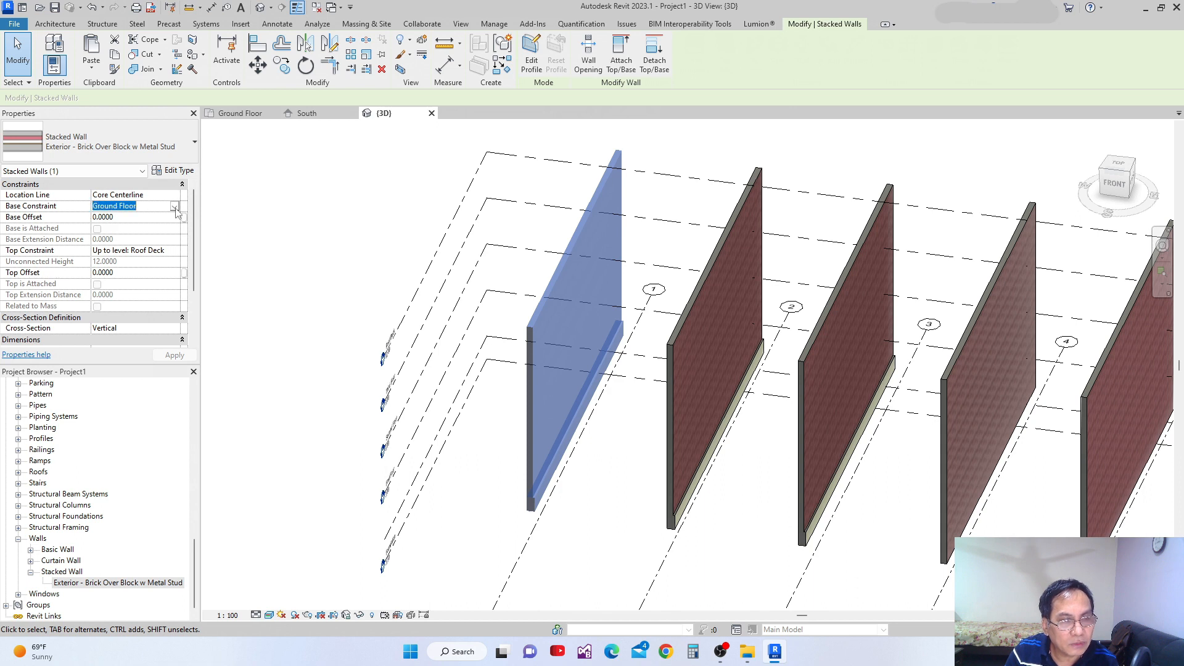
left_click(175, 206)
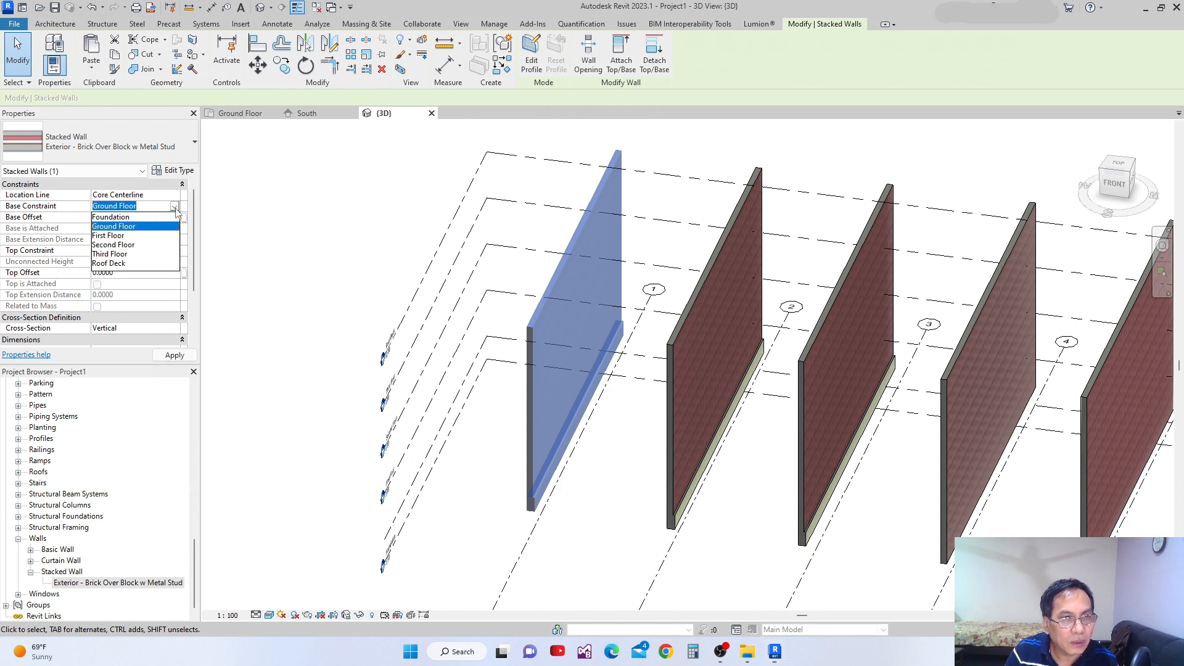
left_click(115, 217)
left_click(173, 357)
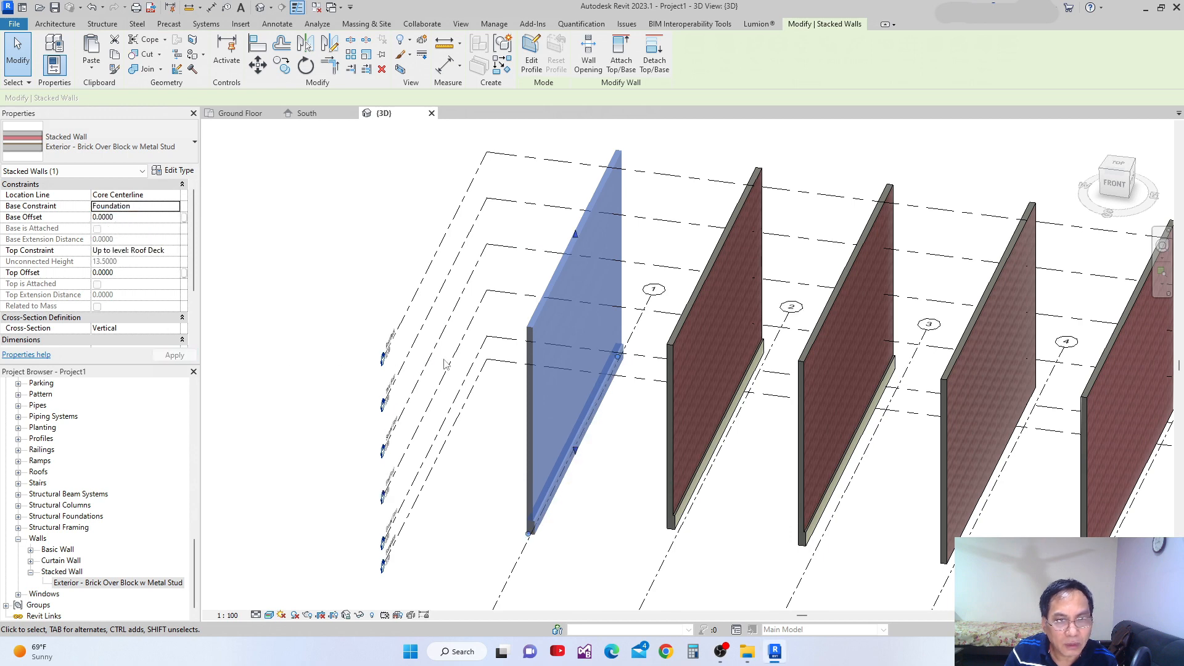
Select all instances of the stacked wall type in the entire project and set their base constraint to Foundation.
scroll(458, 395, "down", 2)
middle_click_drag(470, 489, 635, 474)
scroll(464, 480, "up", 4)
scroll(464, 480, "down", 5)
left_click(636, 472)
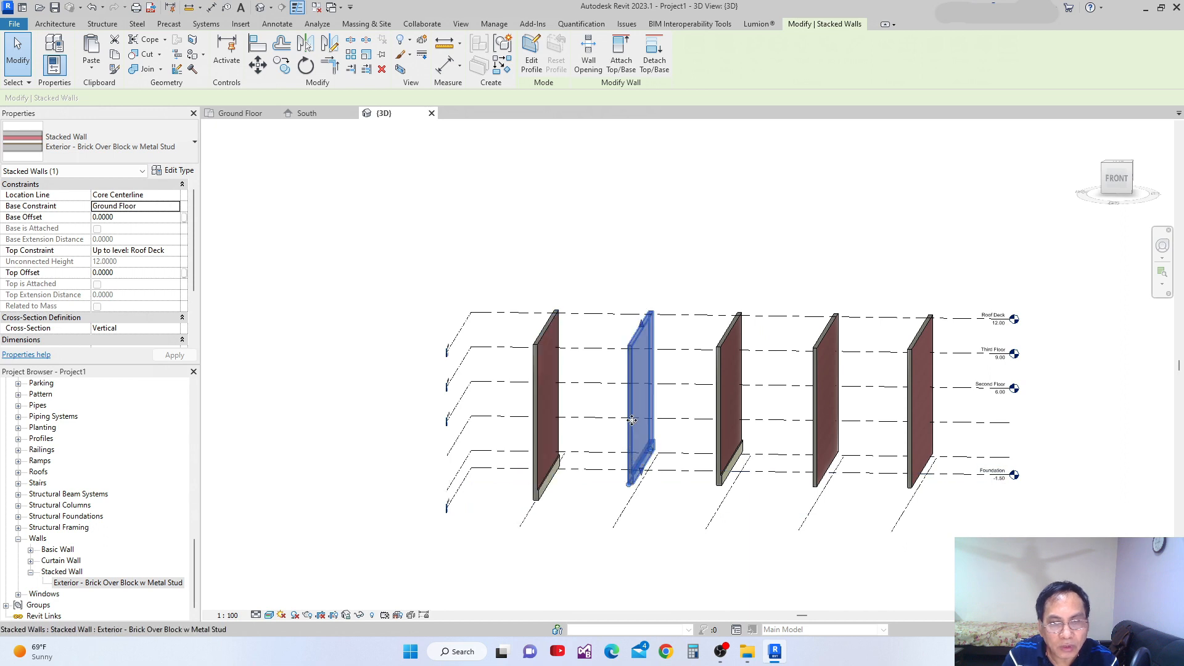
right_click(633, 424)
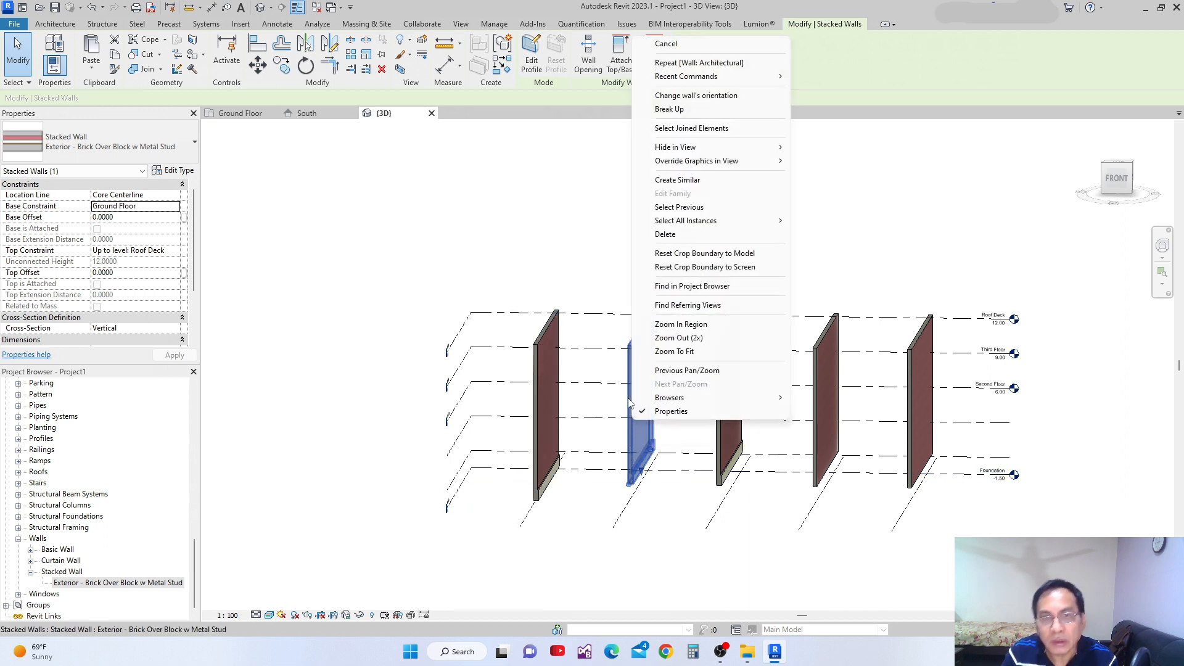
mouse_move(683, 221)
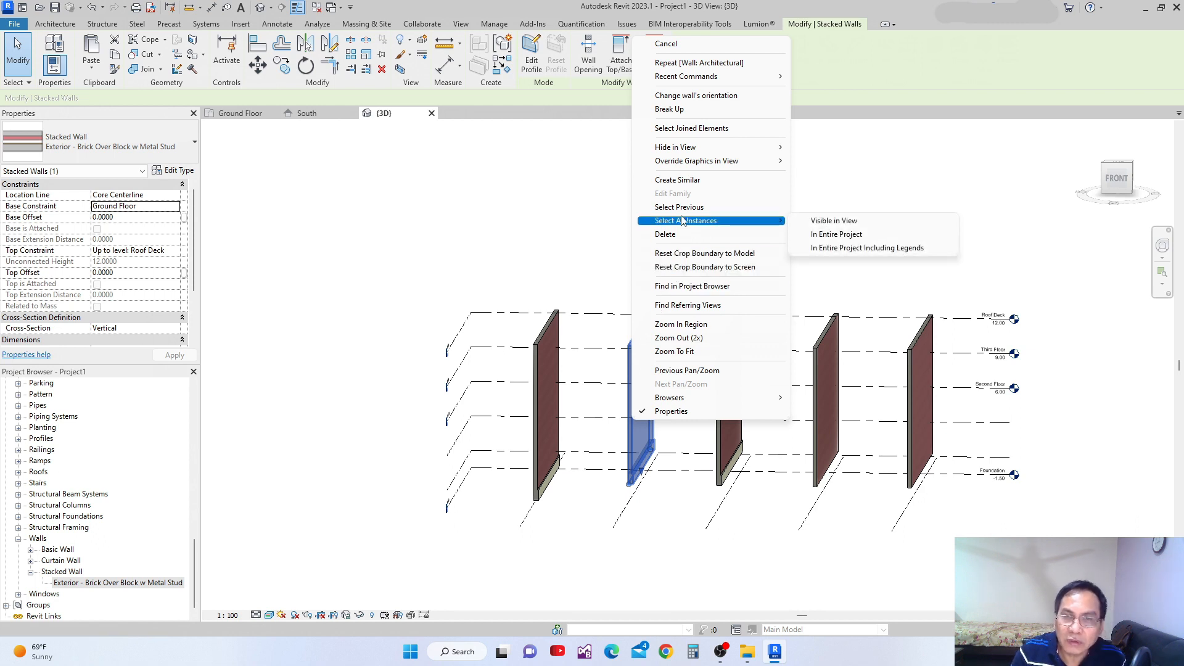
left_click(845, 234)
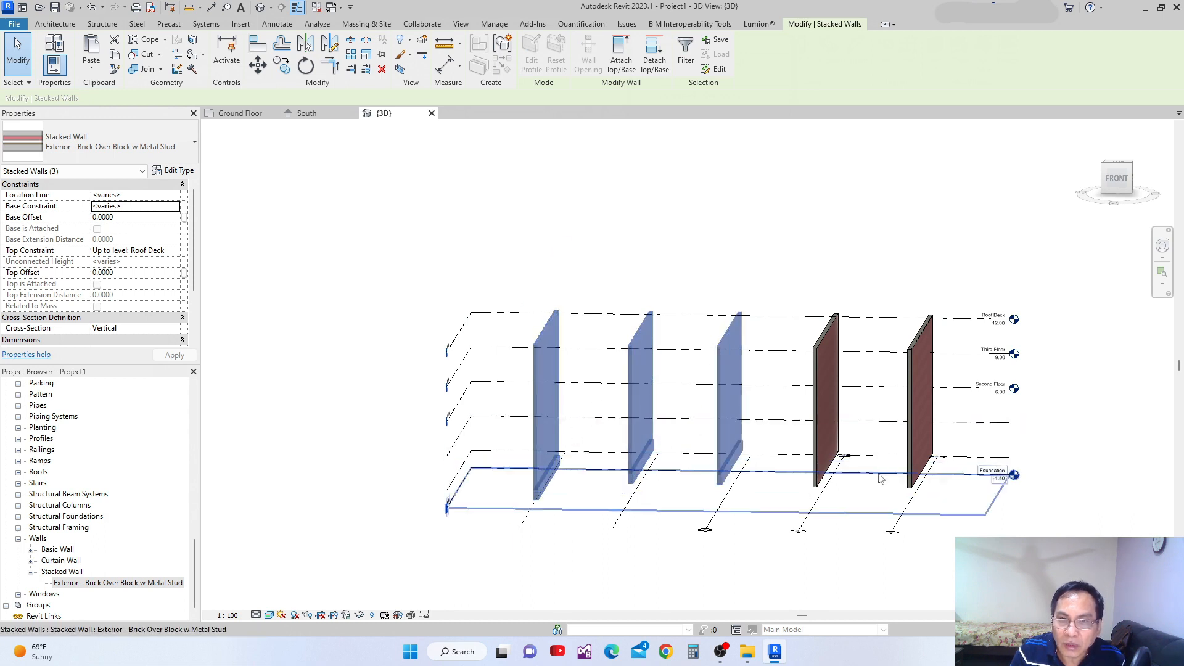
scroll(827, 480, "up", 3)
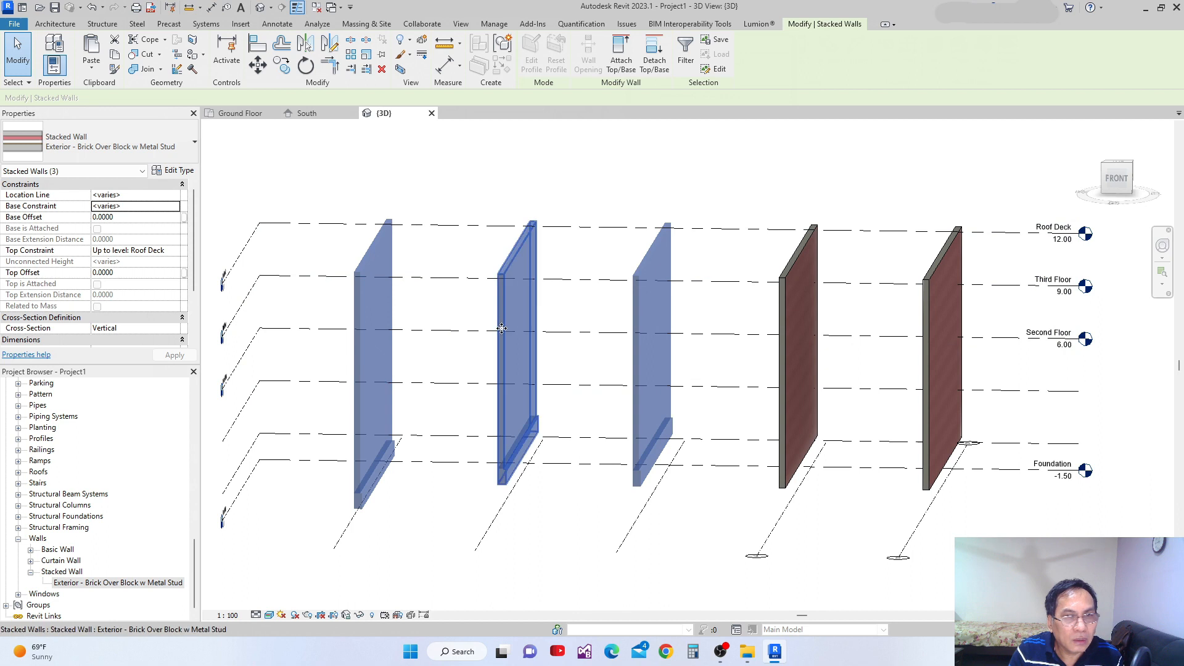
scroll(576, 412, "down", 1)
middle_click_drag(576, 412, 581, 396)
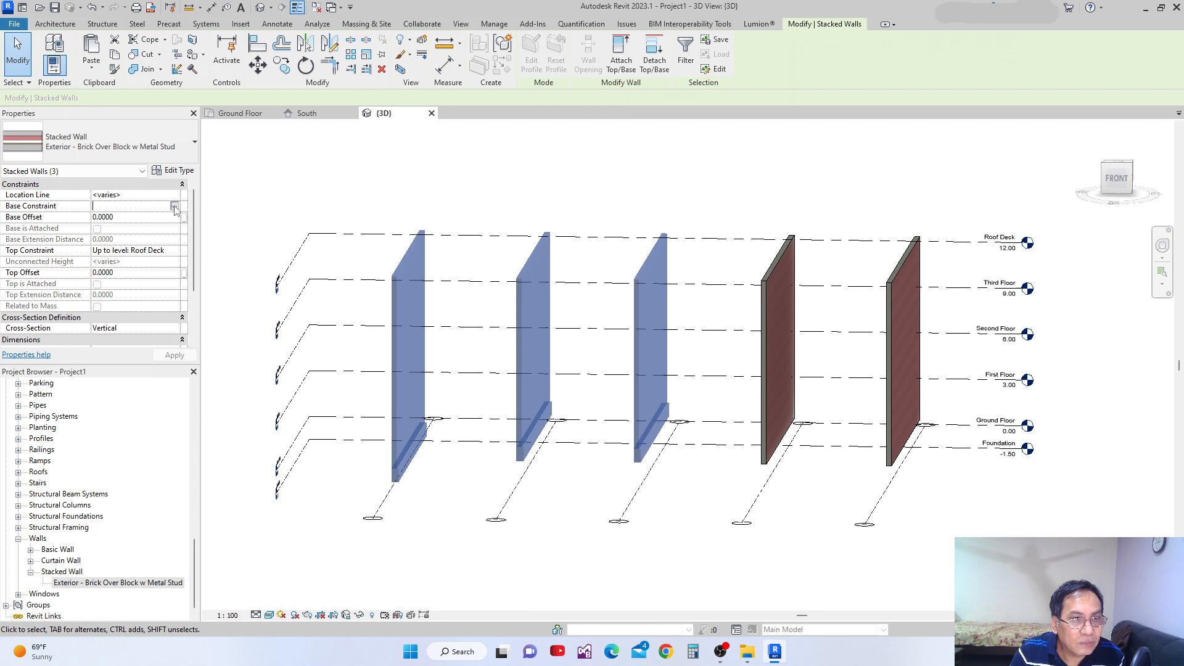
left_click(175, 206)
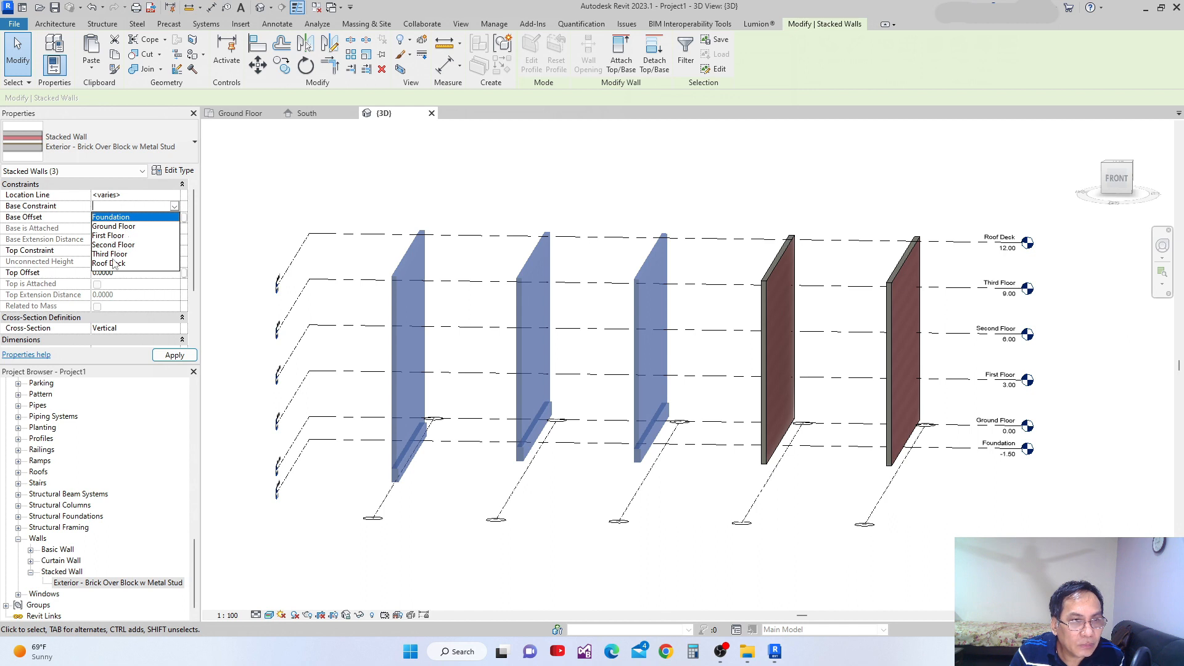
left_click(127, 220)
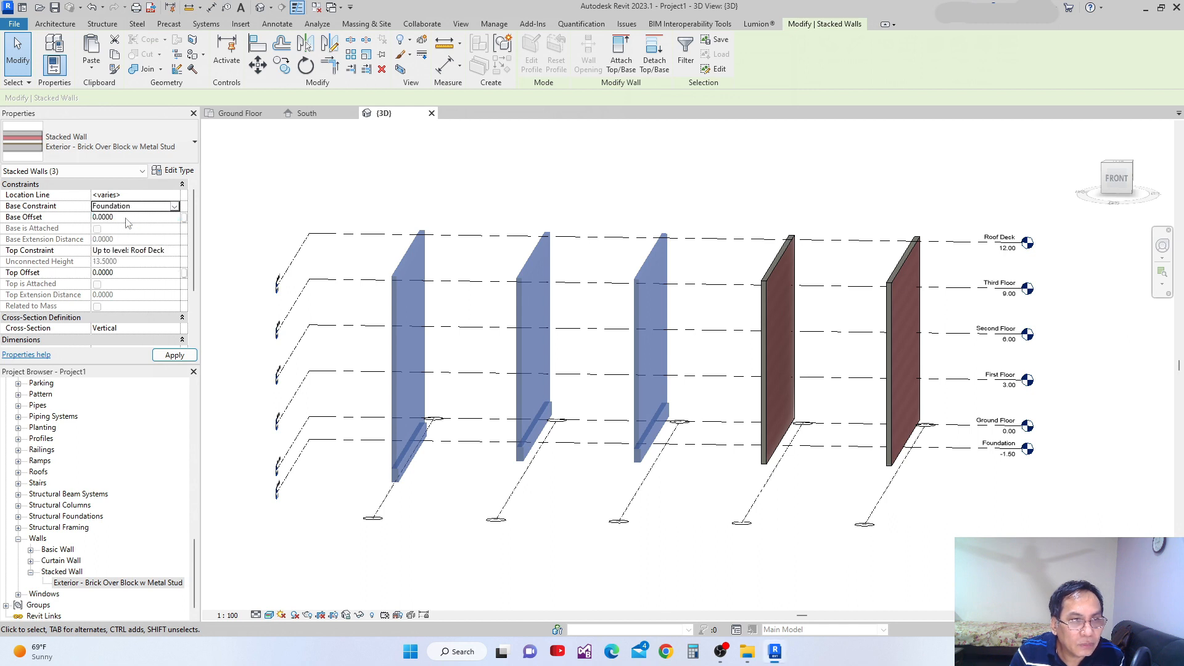
left_click(174, 356)
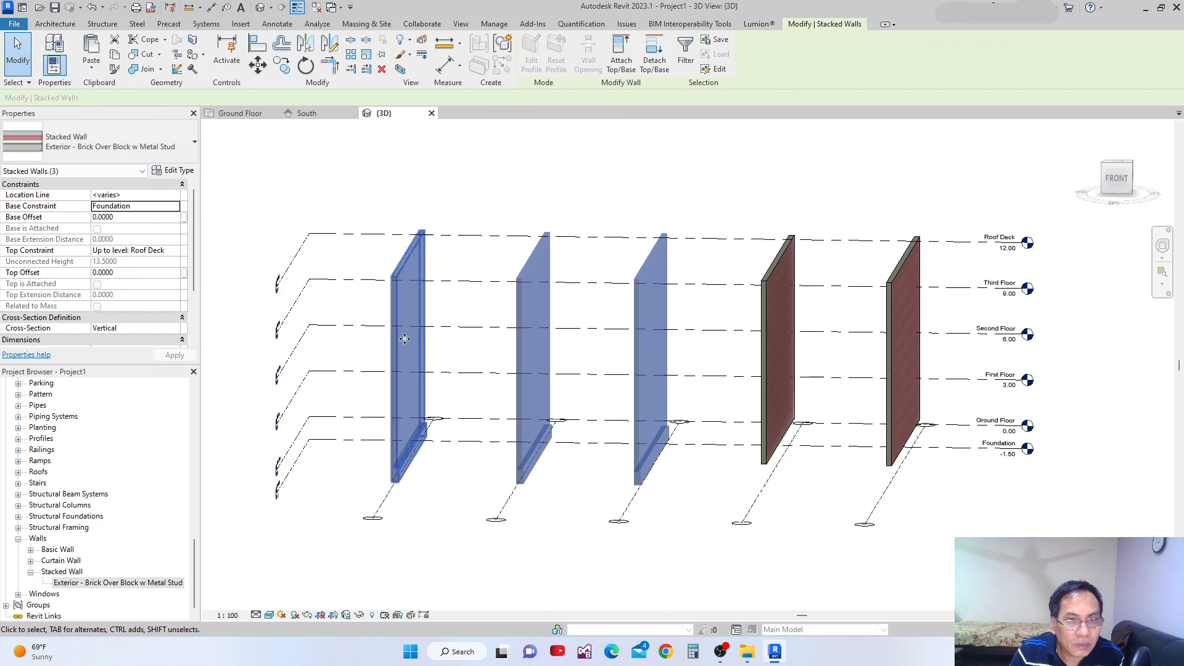
scroll(436, 430, "down", 5)
left_click(517, 516)
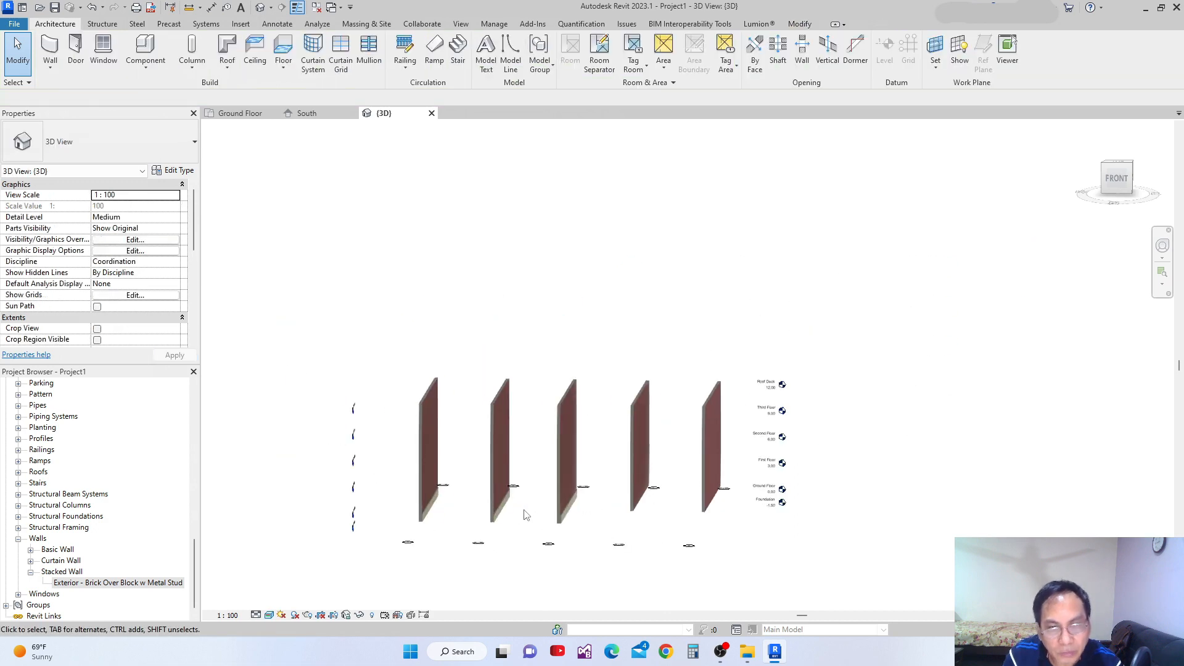
Compare the types and constraints of the grid 3 stacked wall and the grid 4 basic wall.
middle_click_drag(539, 518, 526, 571, "shift")
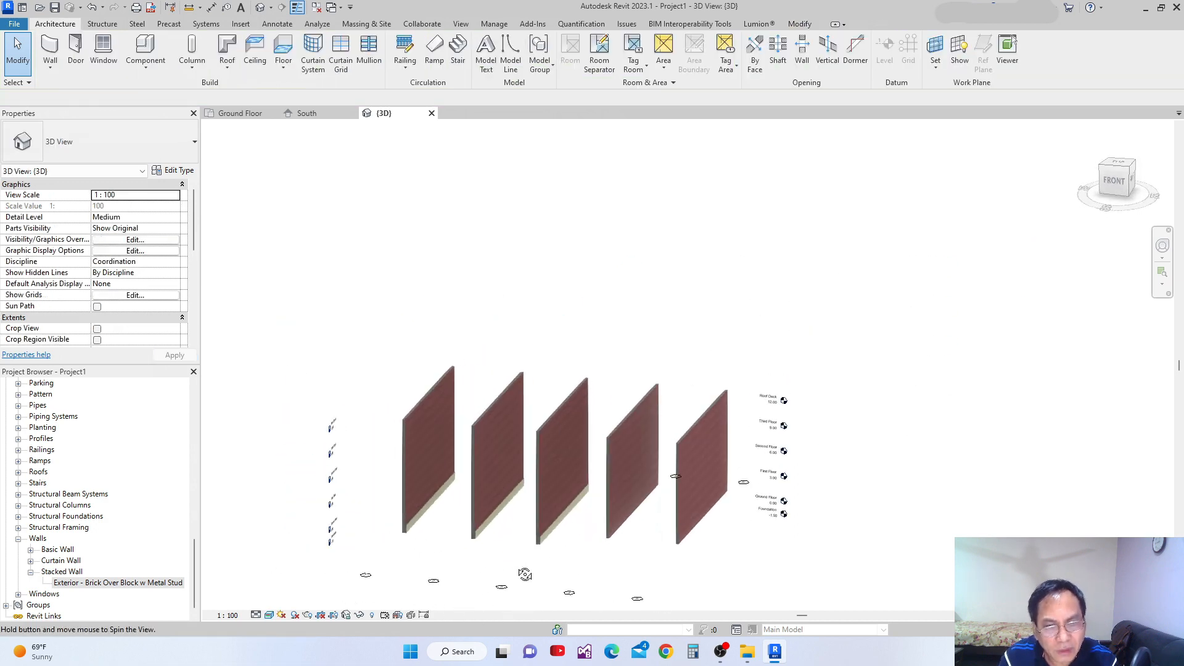
left_click(537, 468)
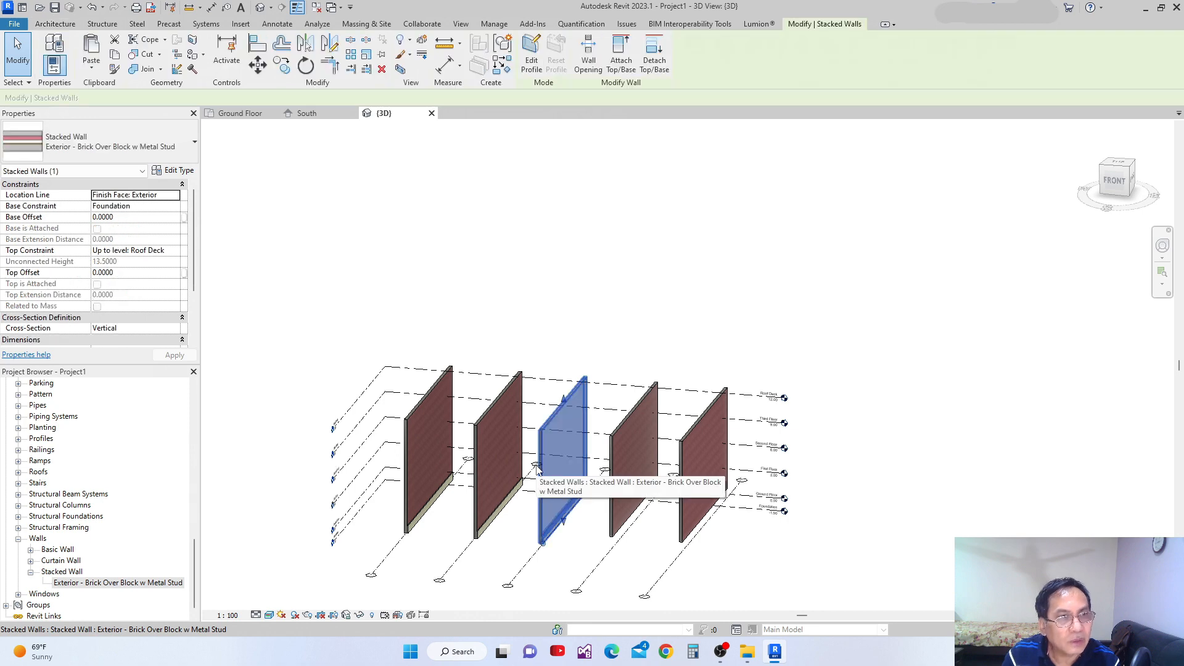
key("Escape")
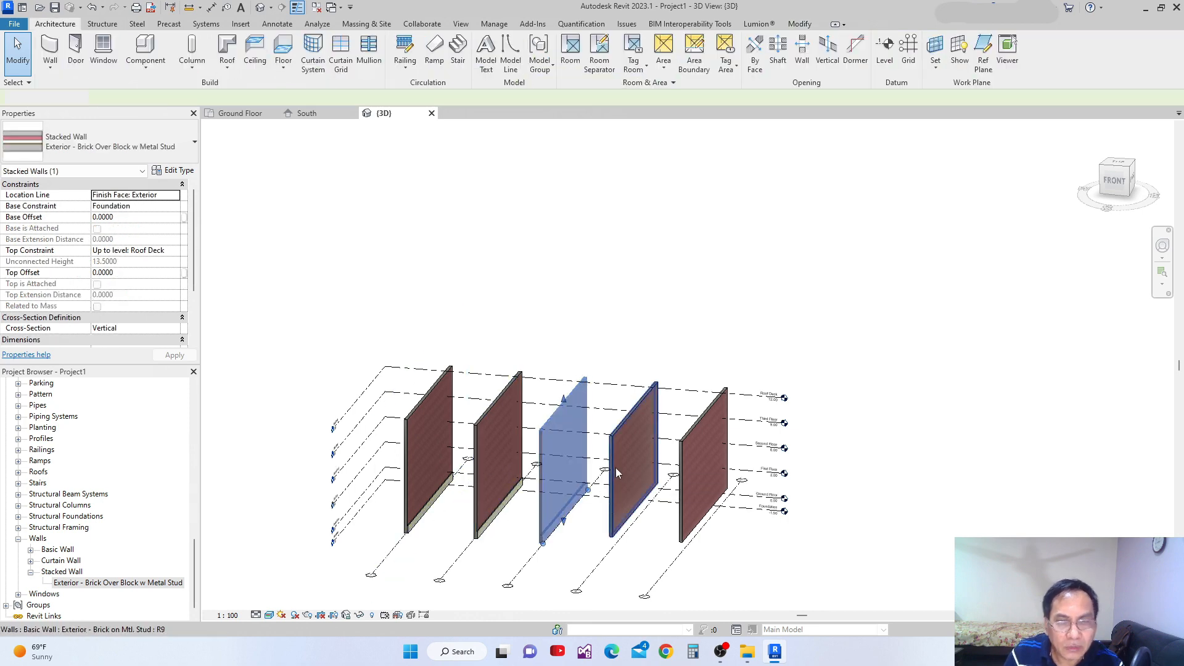
scroll(616, 411, "up", 3)
left_click(610, 422)
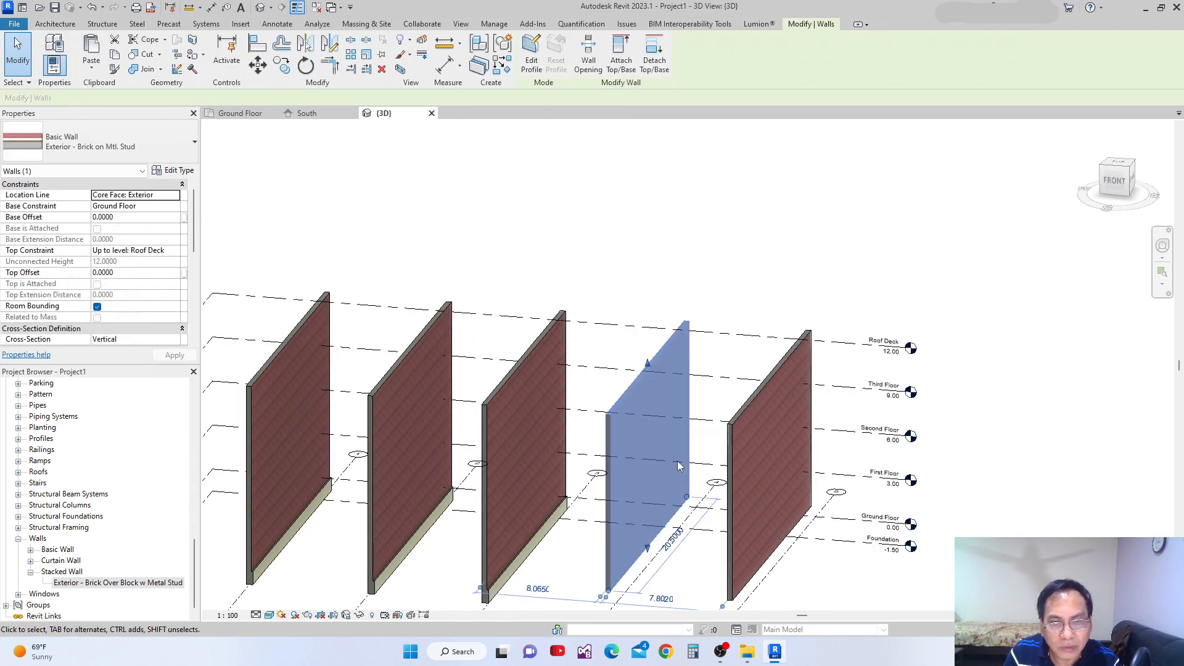
scroll(684, 462, "up", 1)
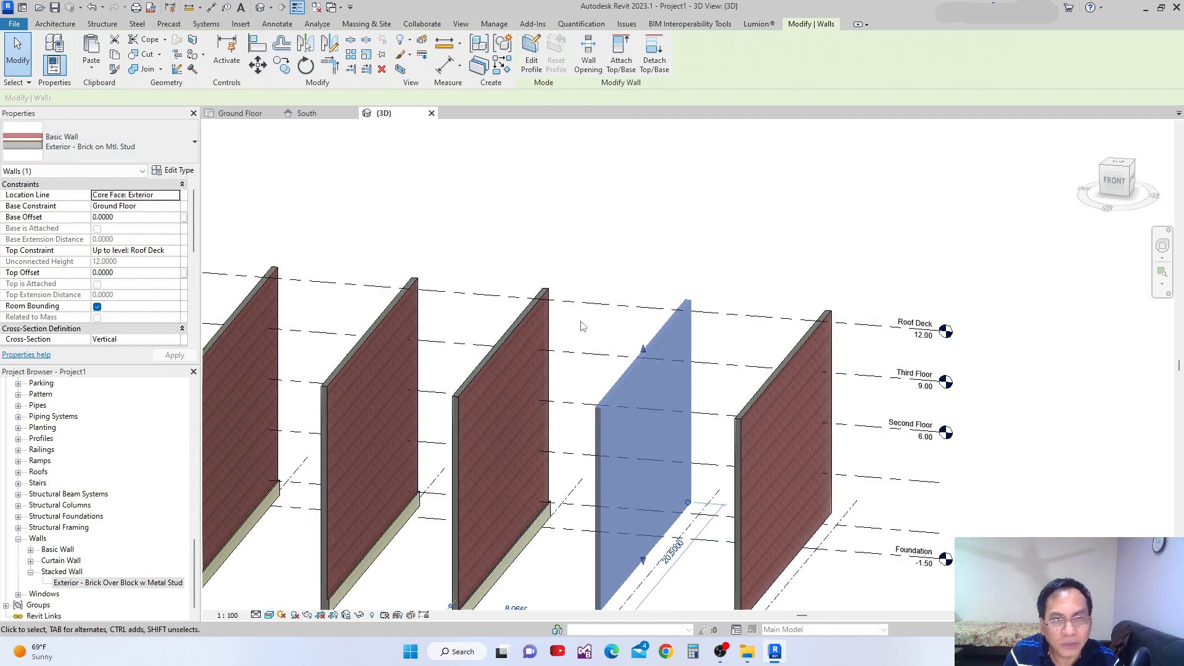
key("Escape")
Match the three stacked walls on grids 1 to 3 to the grid 4 wall's type, Exterior - Brick on Mtl. Stud.
left_click(602, 471)
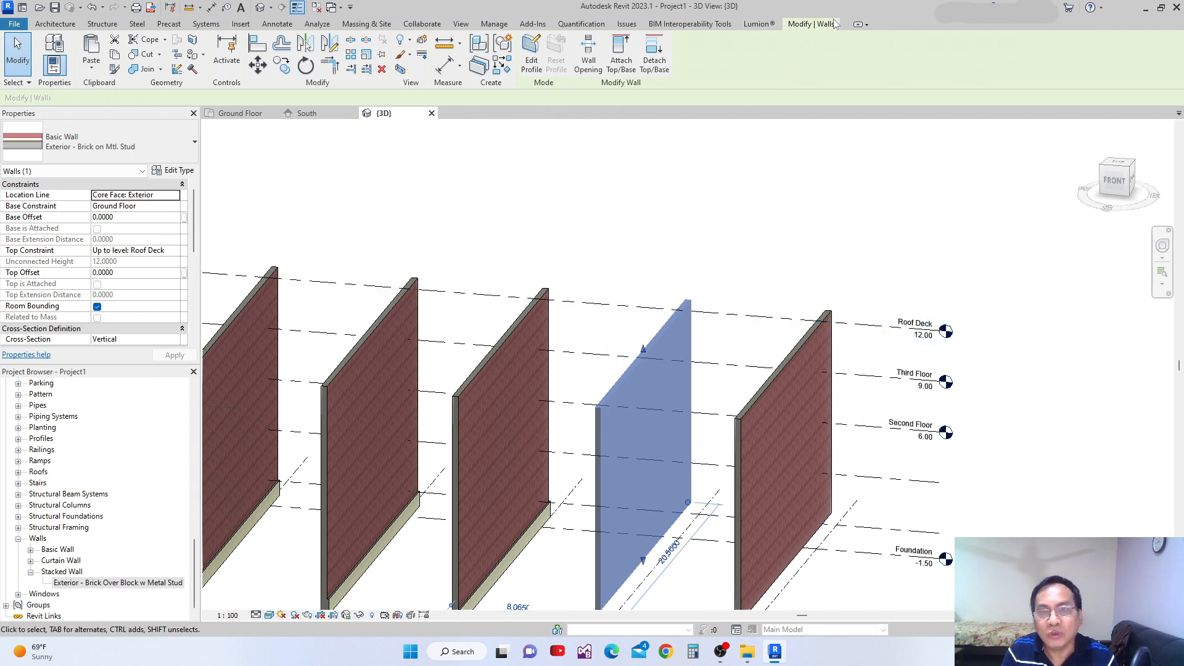
left_click(114, 68)
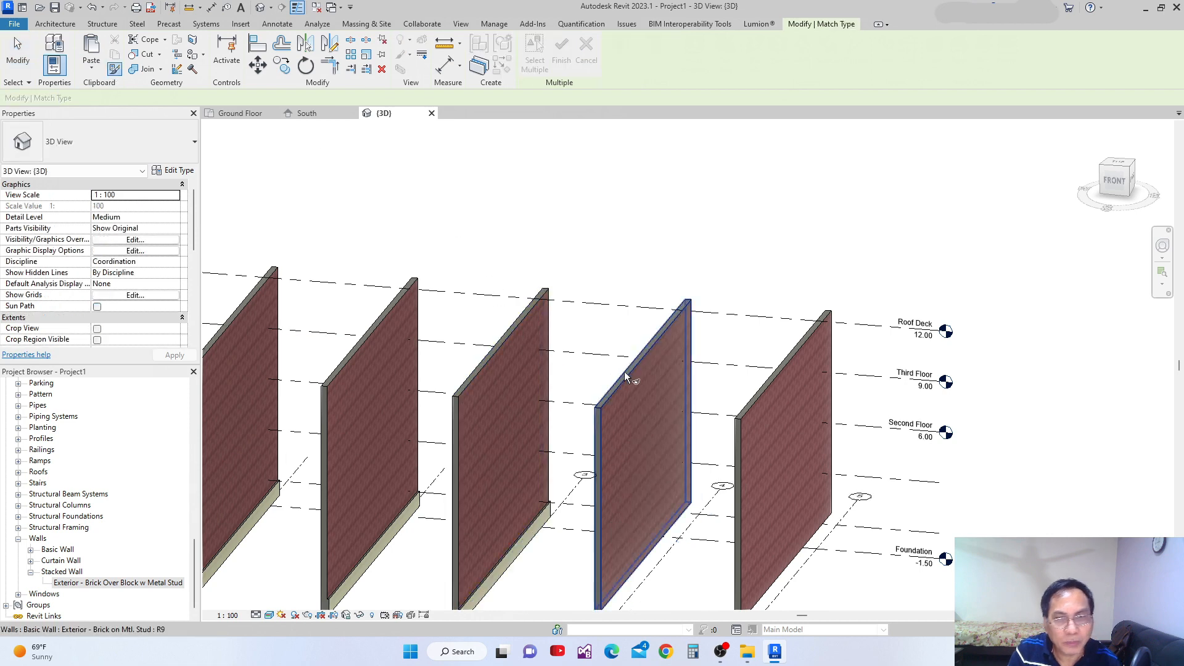
left_click(473, 353)
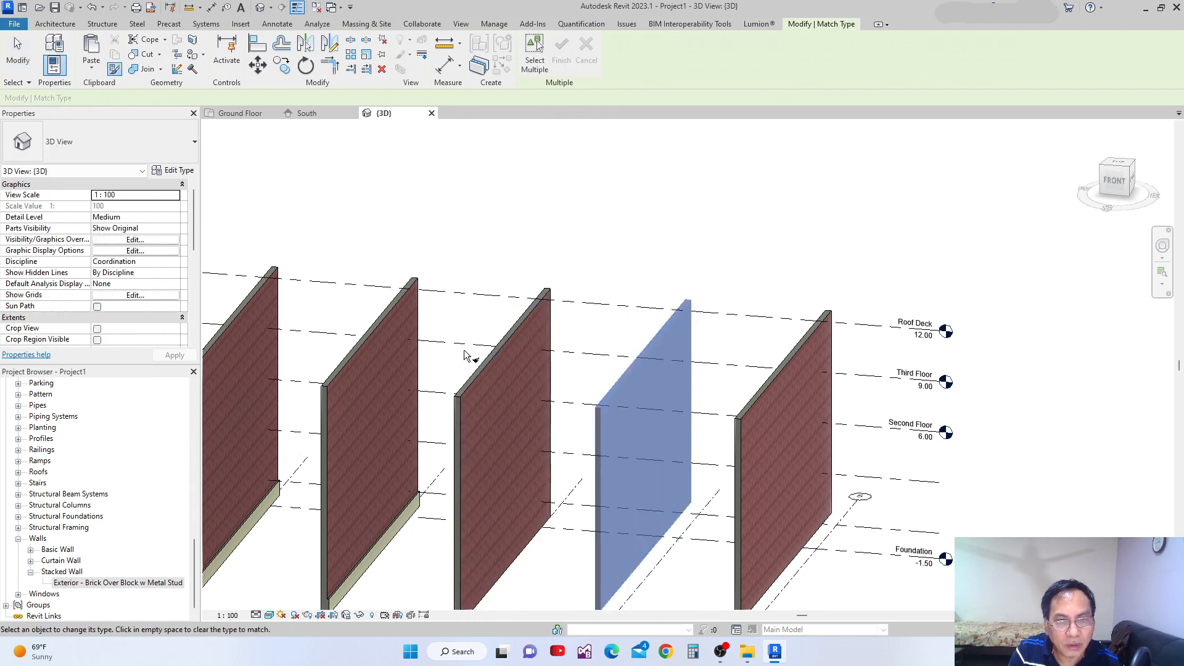
left_click(364, 335)
scroll(581, 353, "down", 1)
middle_click_drag(587, 354, 704, 354)
left_click(384, 336)
scroll(596, 362, "down", 1)
middle_click_drag(598, 384, 571, 419)
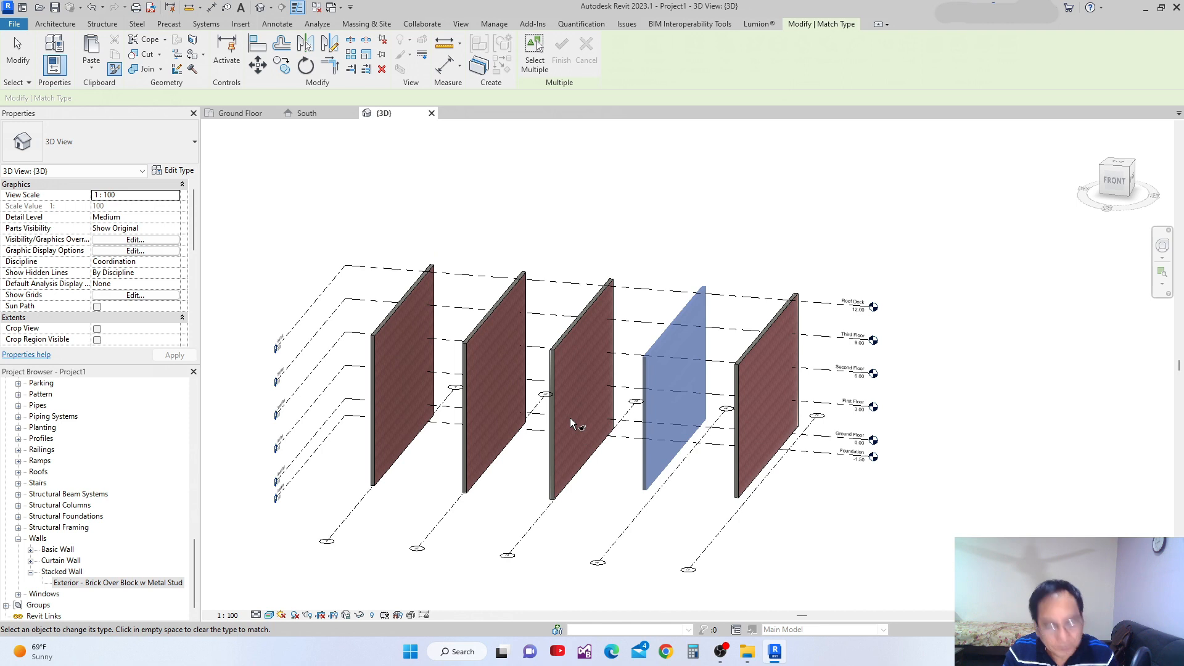
key("Escape")
scroll(591, 431, "down", 3)
middle_click_drag(586, 450, 610, 496, "shift")
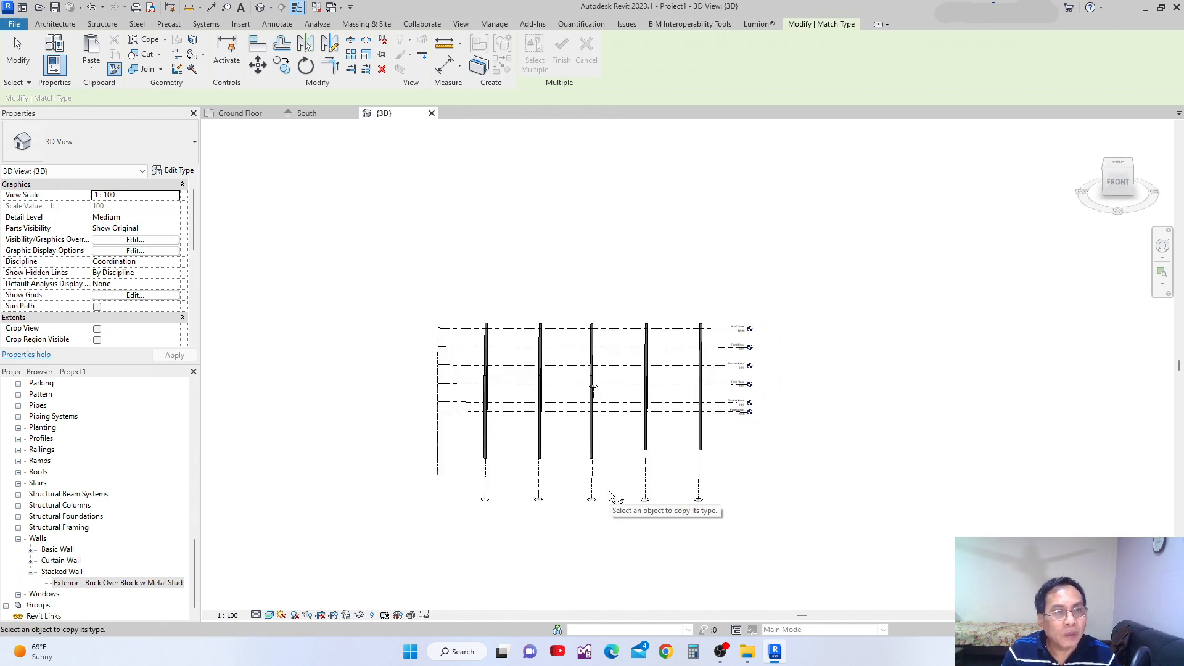
middle_click_drag(611, 495, 742, 394, "shift")
key("Escape")
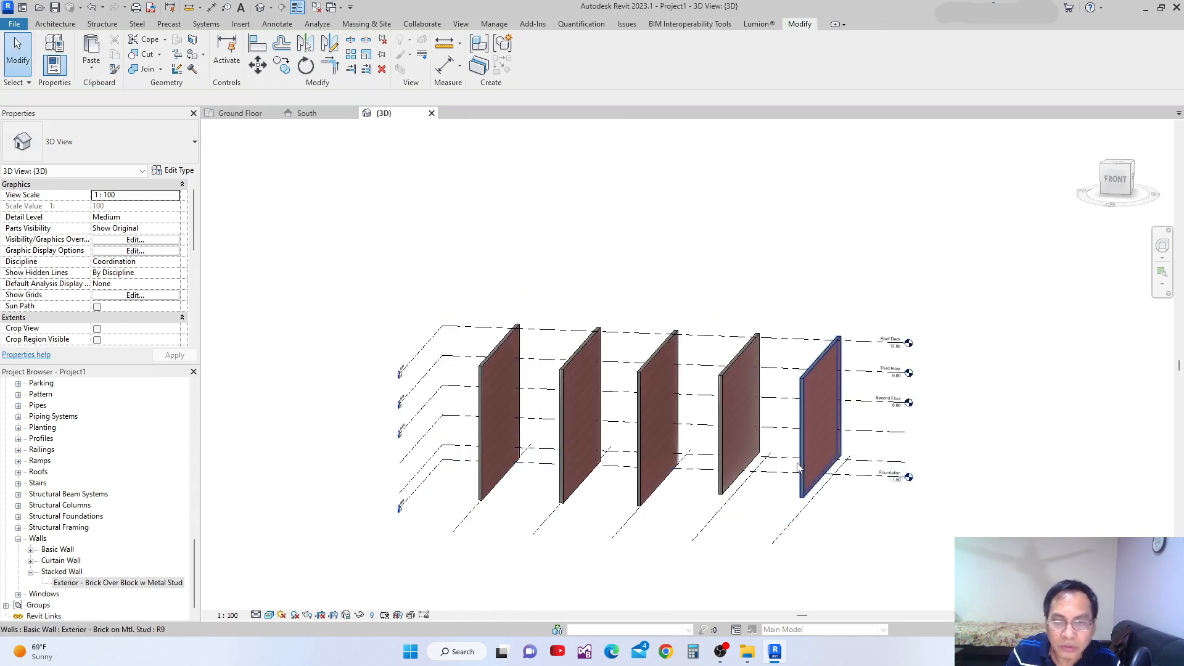
Set the base constraint of the two walls on grids 4 and 5 together to Foundation.
left_click(805, 468)
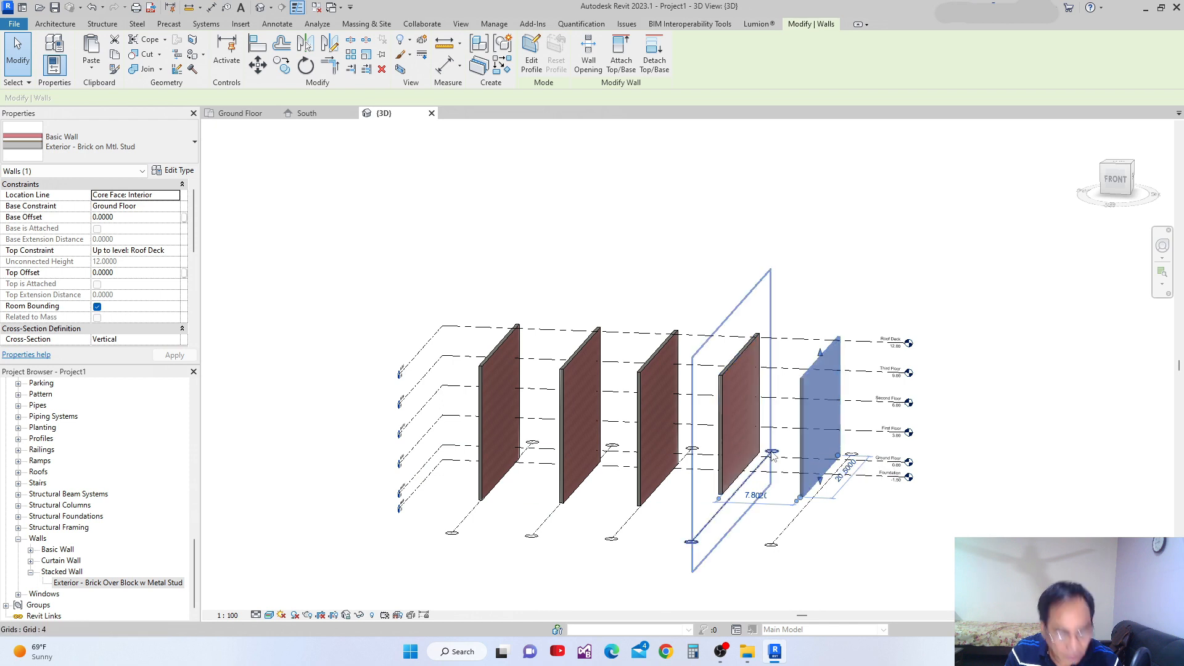
left_click(723, 454, "ctrl")
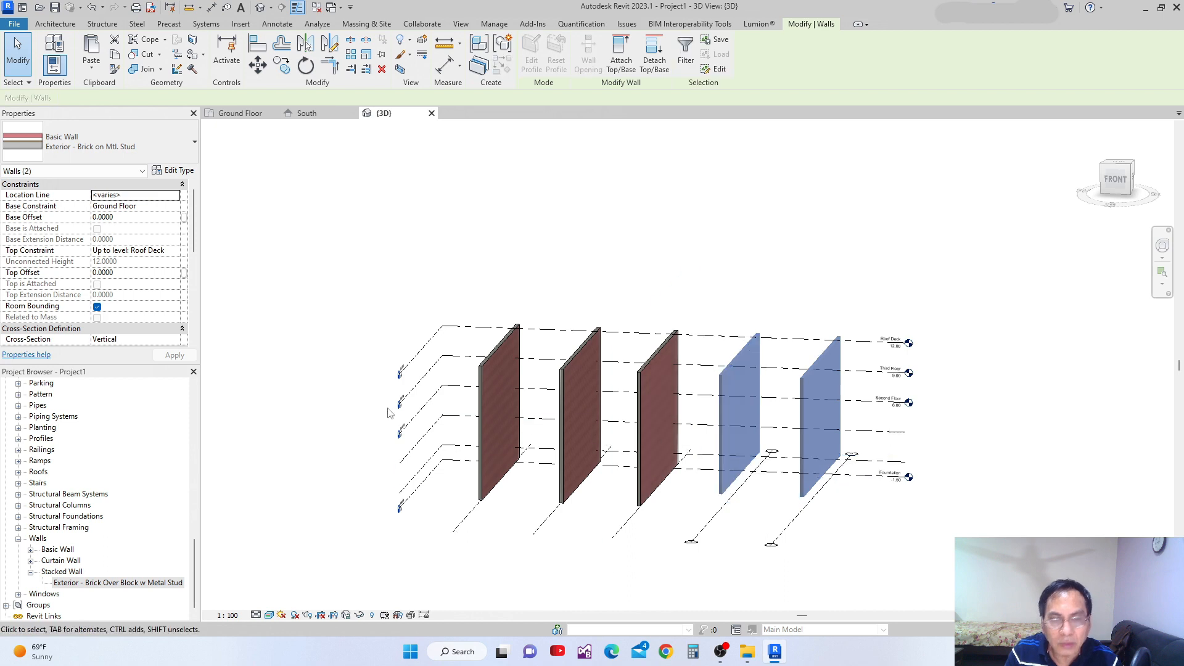
left_click(175, 207)
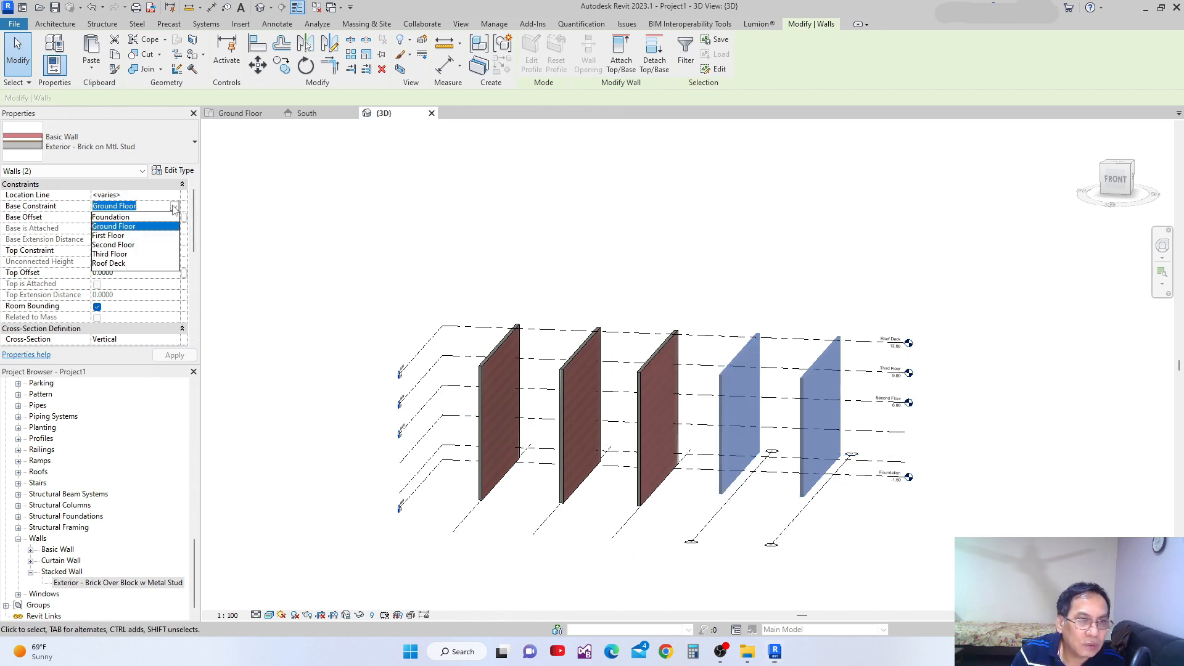
left_click(111, 217)
left_click(175, 355)
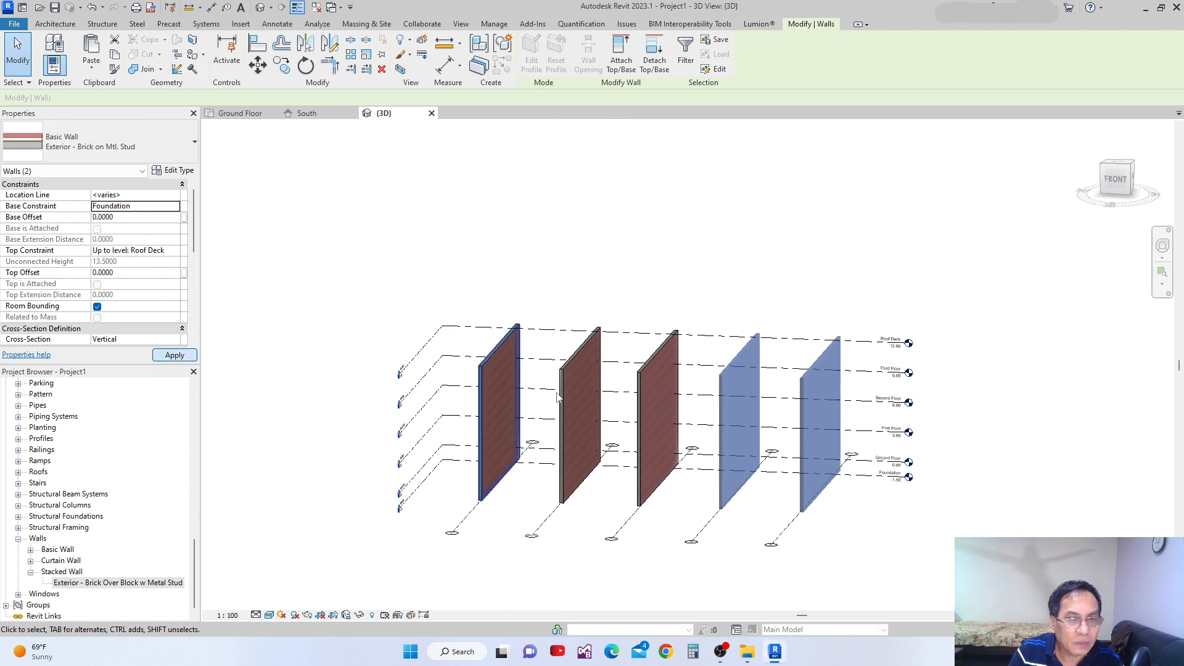
middle_click_drag(665, 497, 589, 529, "shift")
scroll(574, 523, "up", 1)
left_click(564, 517)
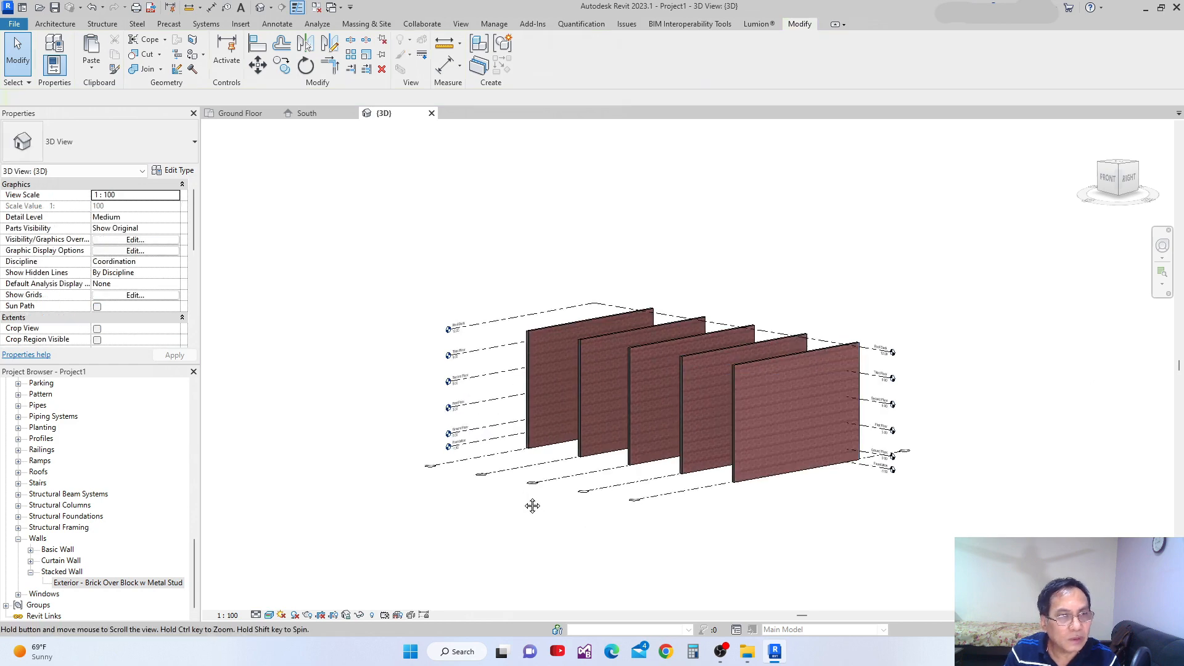
Select the grid 5 wall and review its constraint properties.
middle_click_drag(534, 502, 527, 528)
mouse_move(550, 464)
middle_mouse_down()
mouse_move(491, 499)
mouse_move(534, 464)
middle_mouse_up()
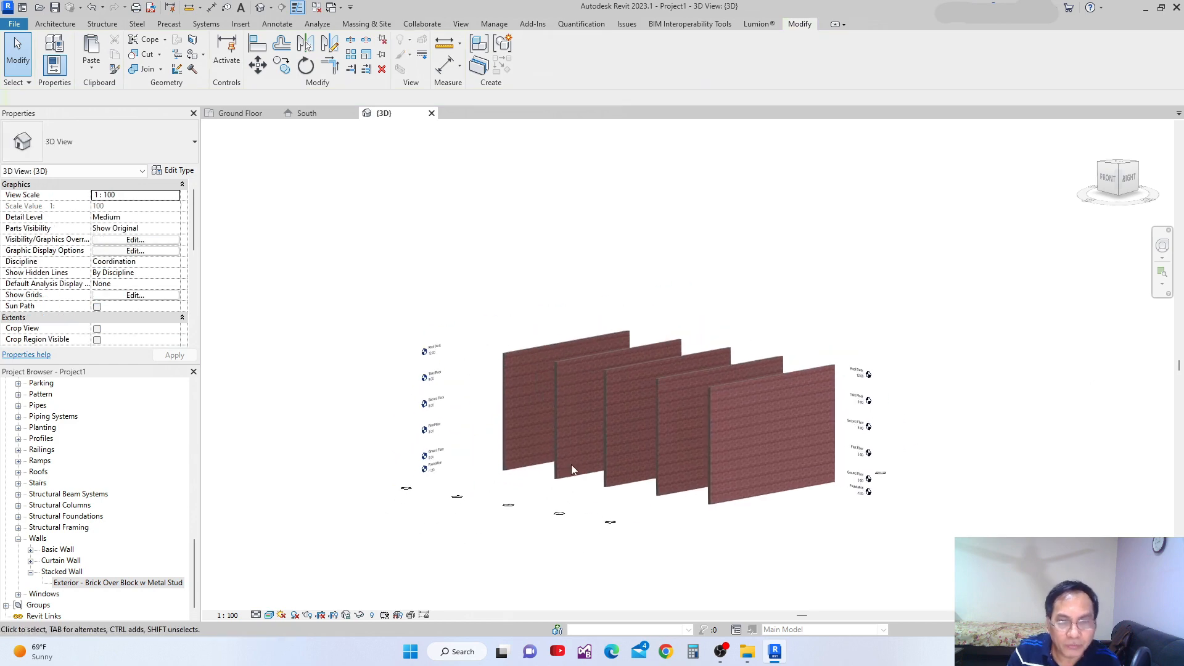
left_click(709, 443)
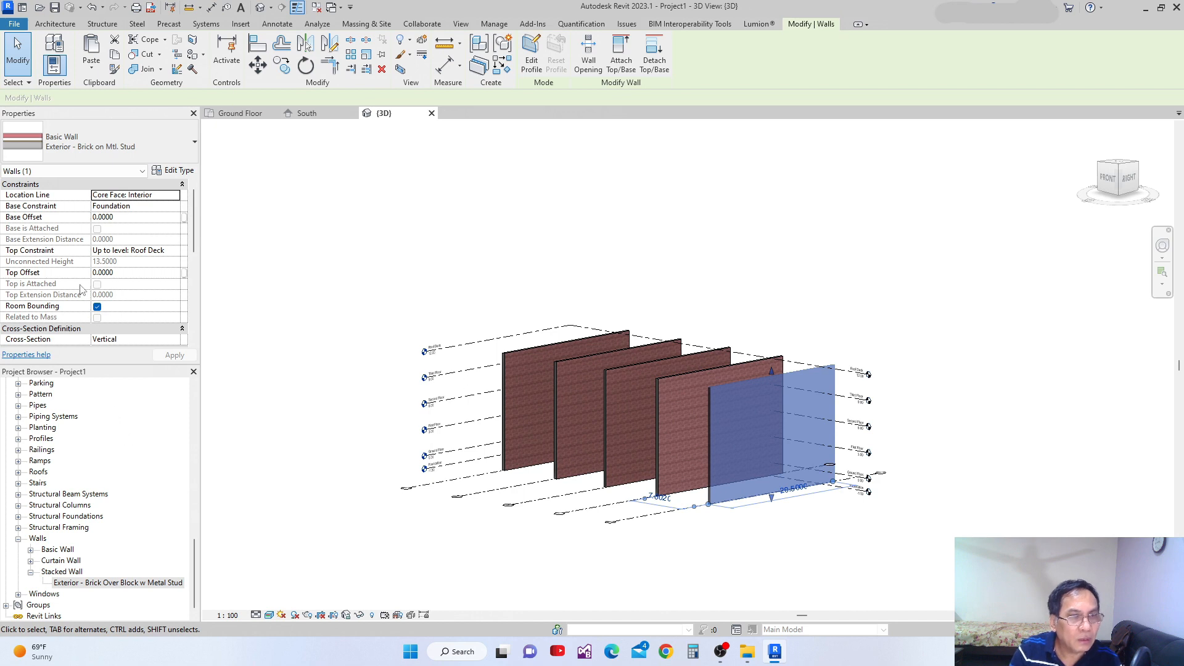
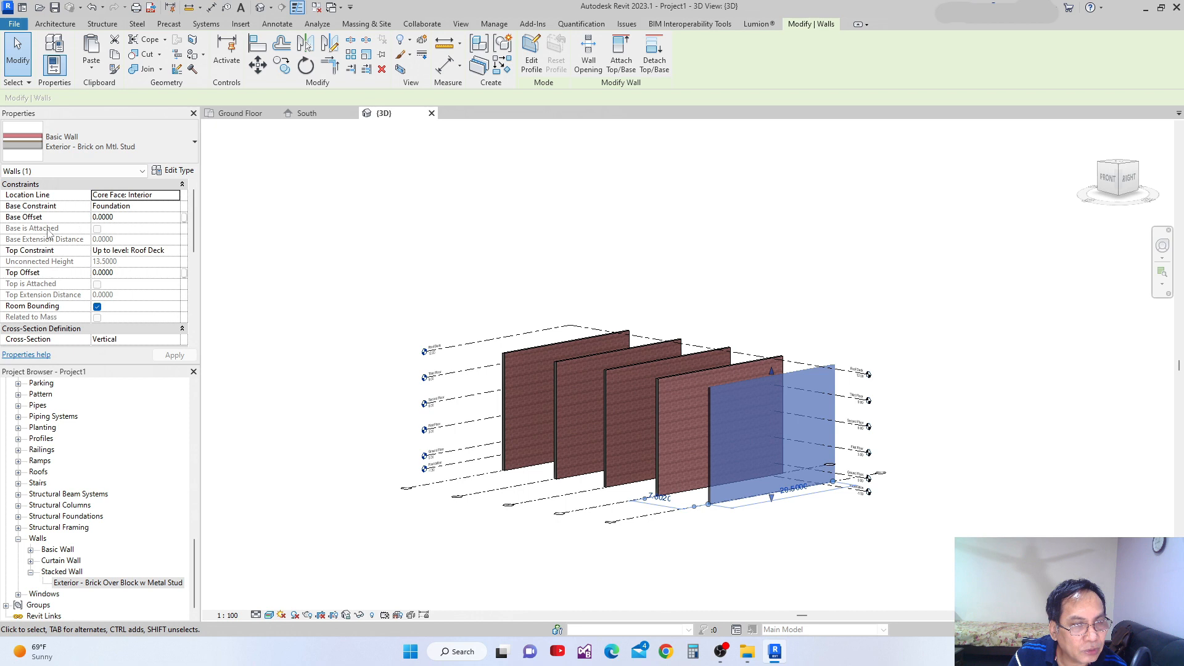
Set the base offset of the grid 5 wall to 0.5.
left_click(119, 220)
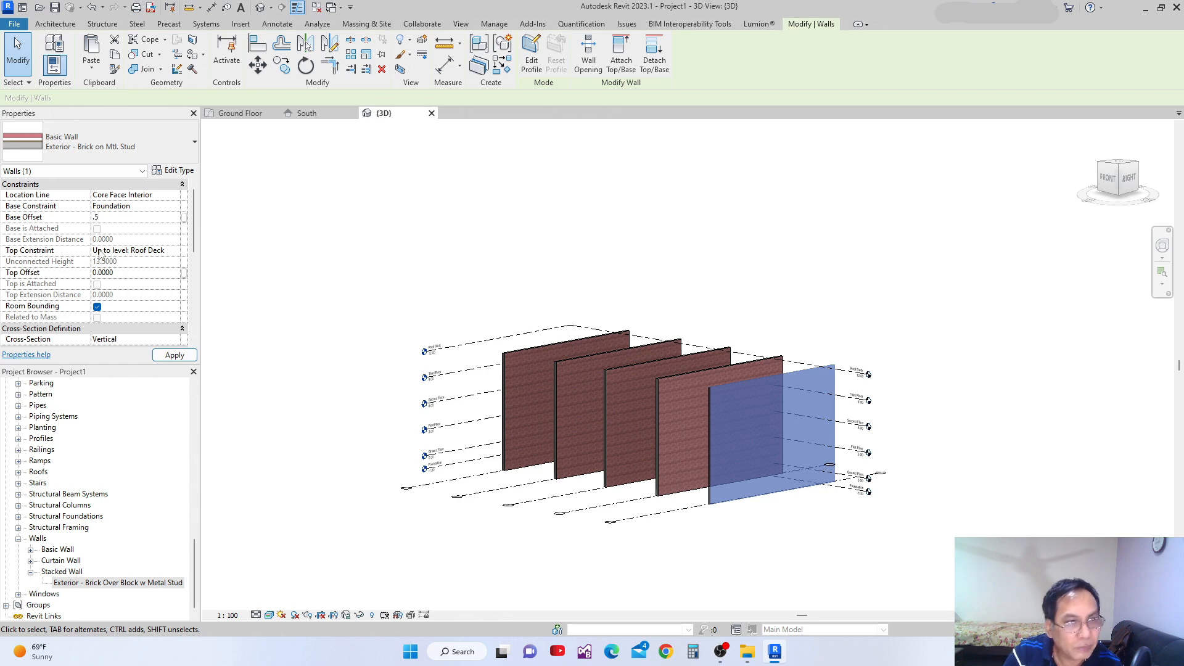
type(".5")
key("Return")
scroll(732, 517, "up", 2)
middle_click_drag(731, 517, 697, 435, "shift")
key("Escape")
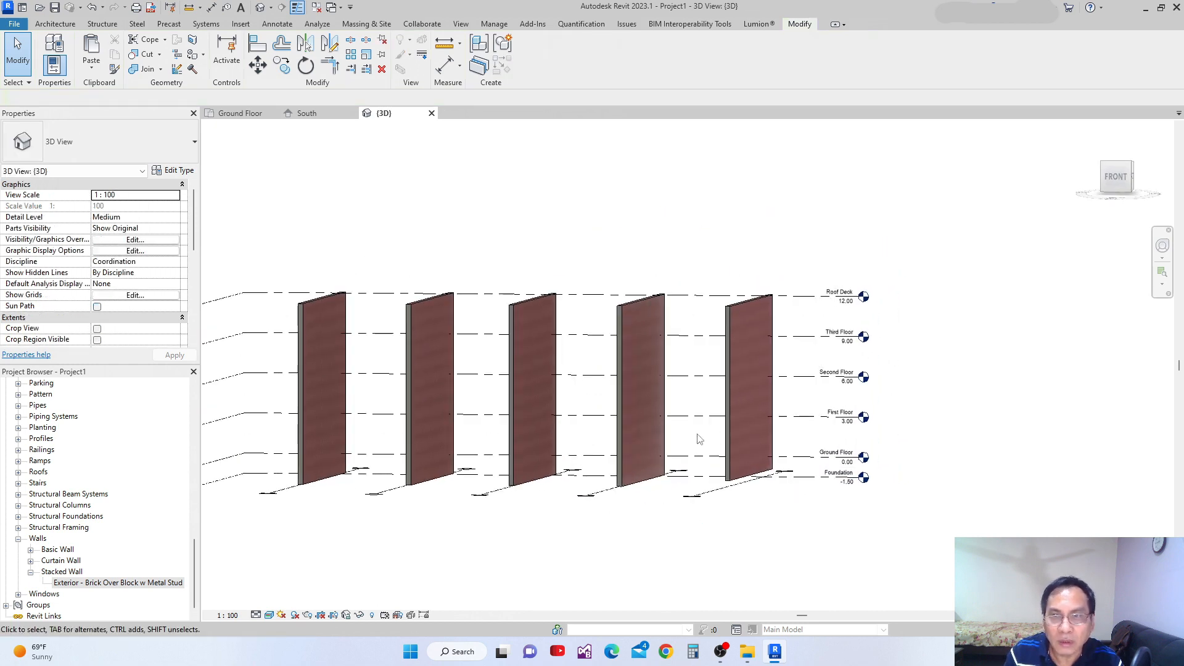
Examine the grid 5 wall's base against the Foundation level and the other walls from the front.
left_click(1117, 177)
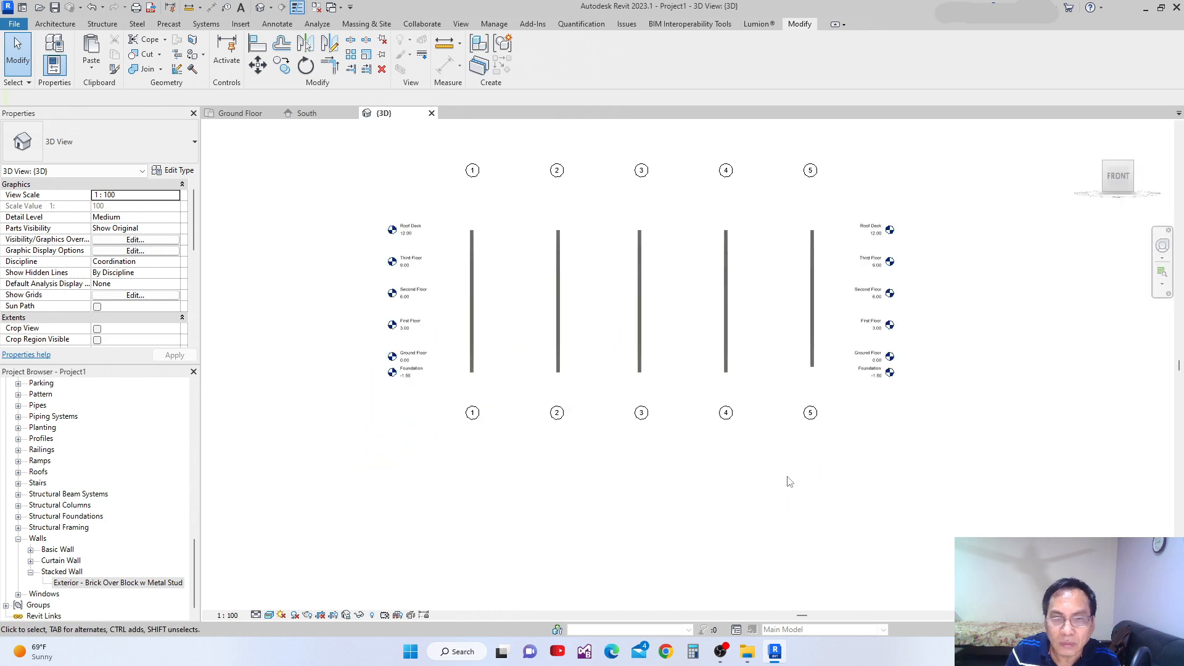
scroll(730, 420, "up", 2)
middle_click_drag(782, 501, 786, 533)
left_click(994, 220)
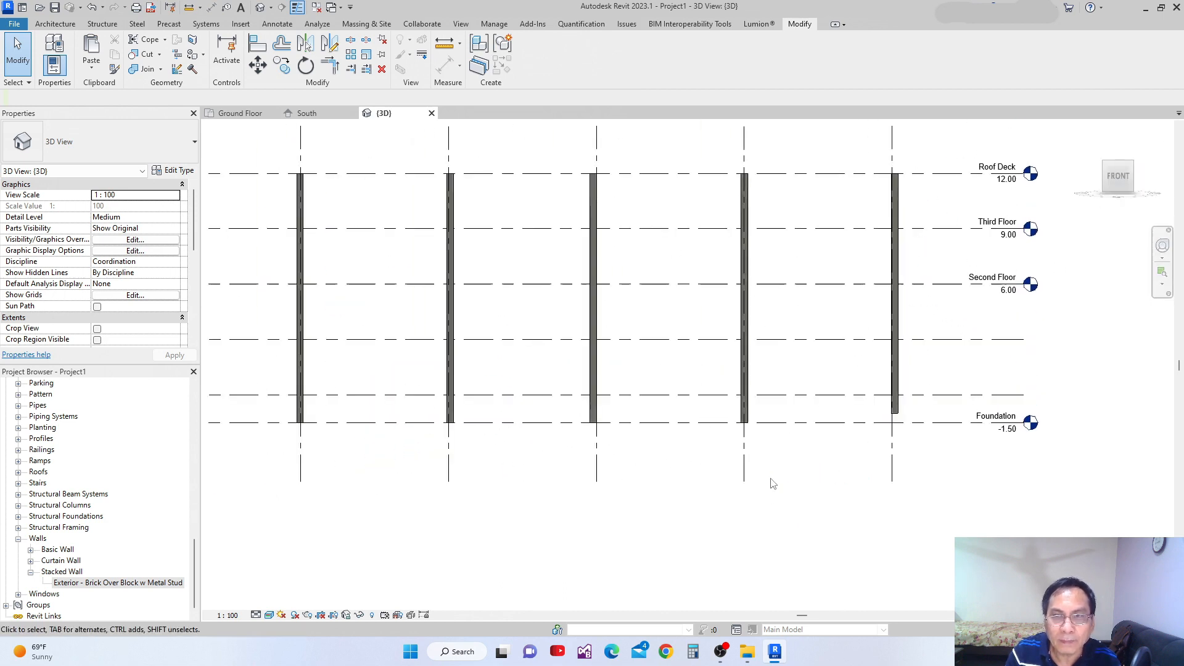
Inspect the five walls from the left, back, right and top, and from several isometric corner orientations.
left_click(1106, 166)
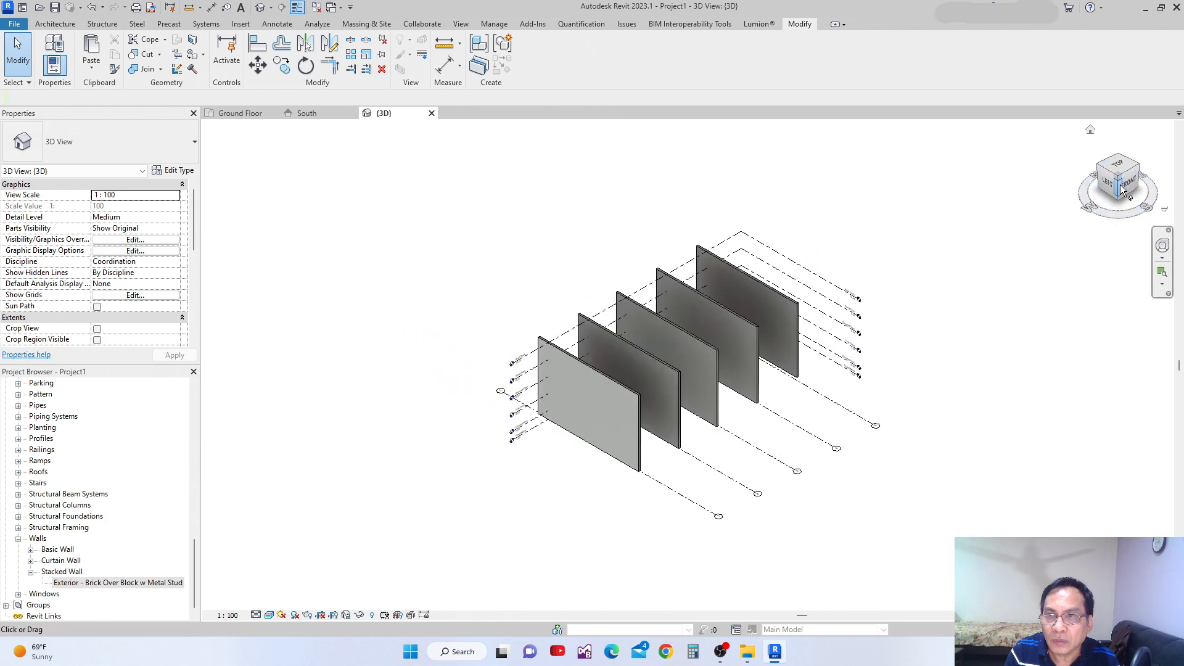
left_click(1121, 184)
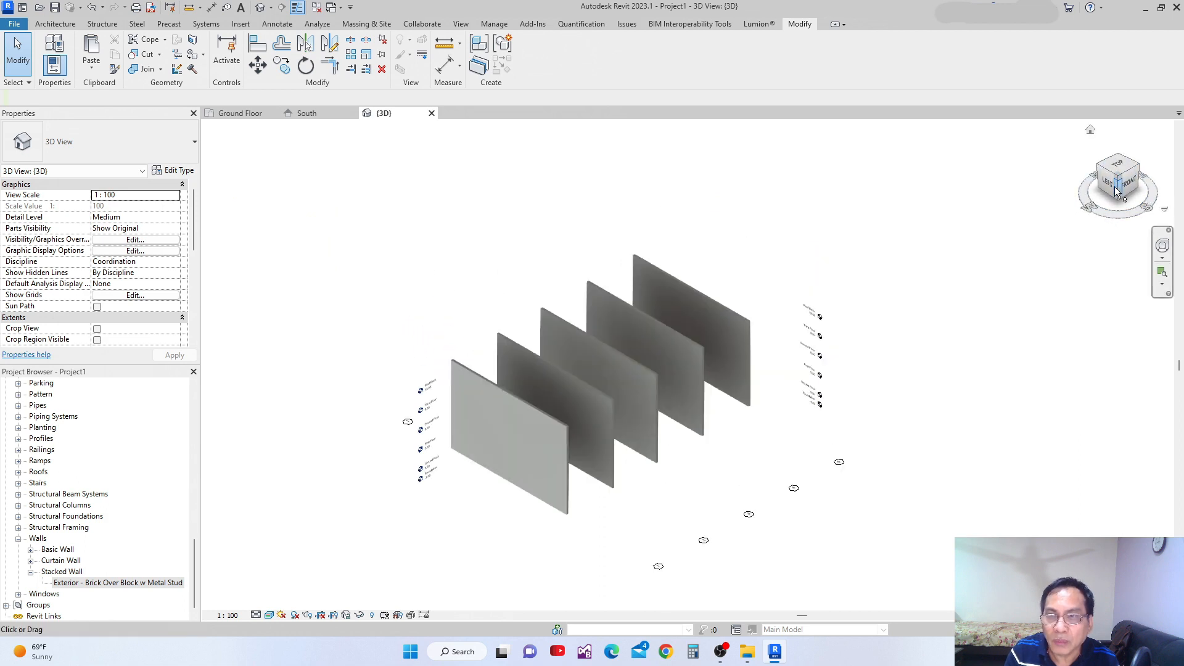
left_click(1109, 185)
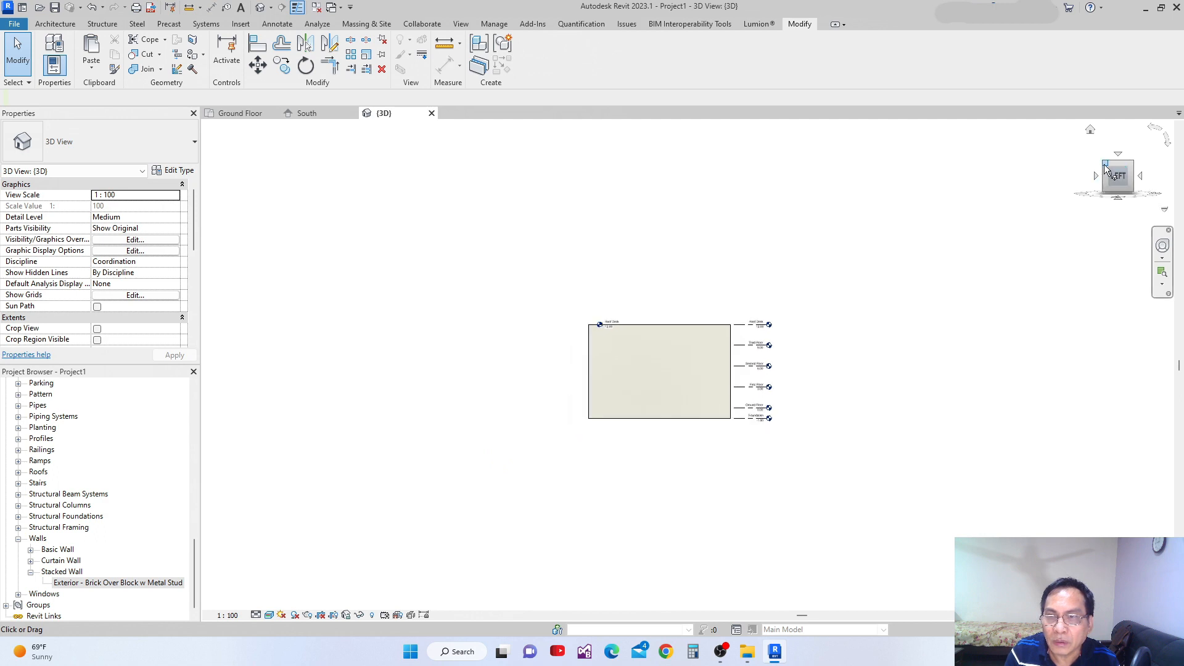
left_click(1097, 178)
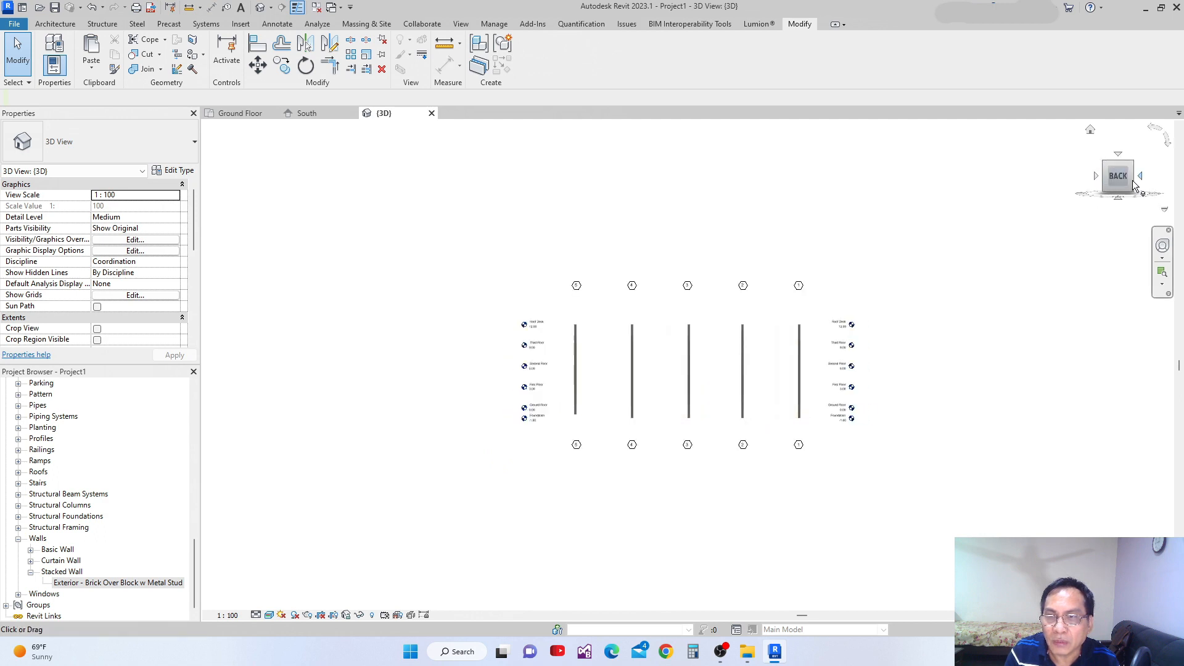
left_click(1098, 177)
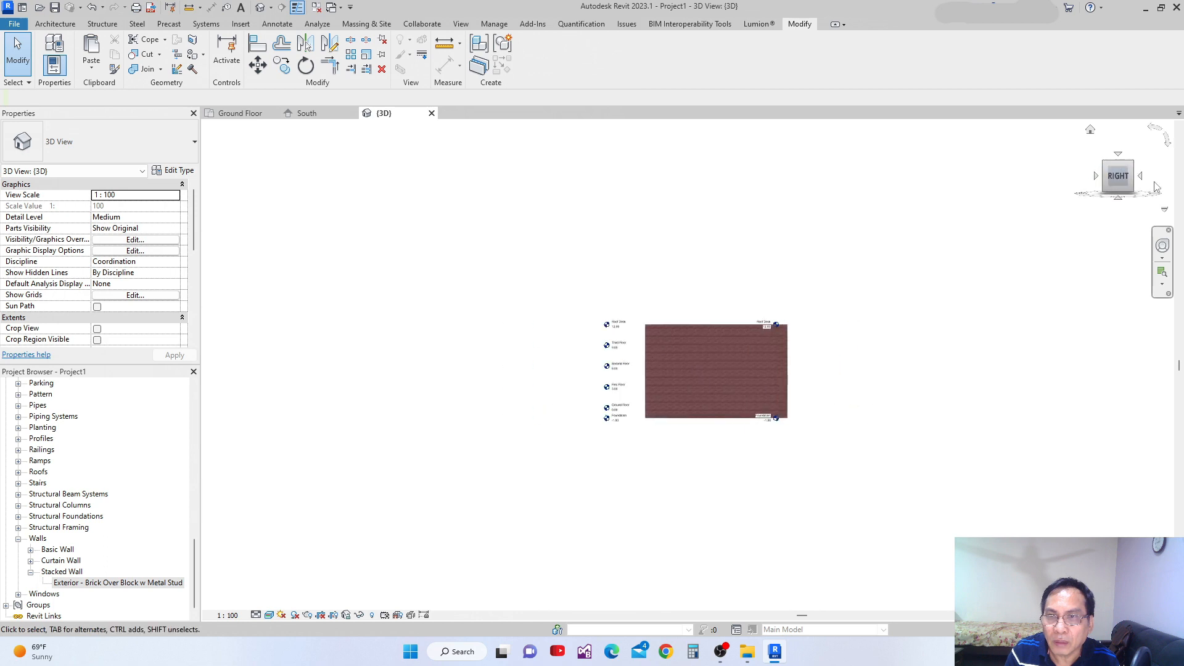
left_click(1120, 154)
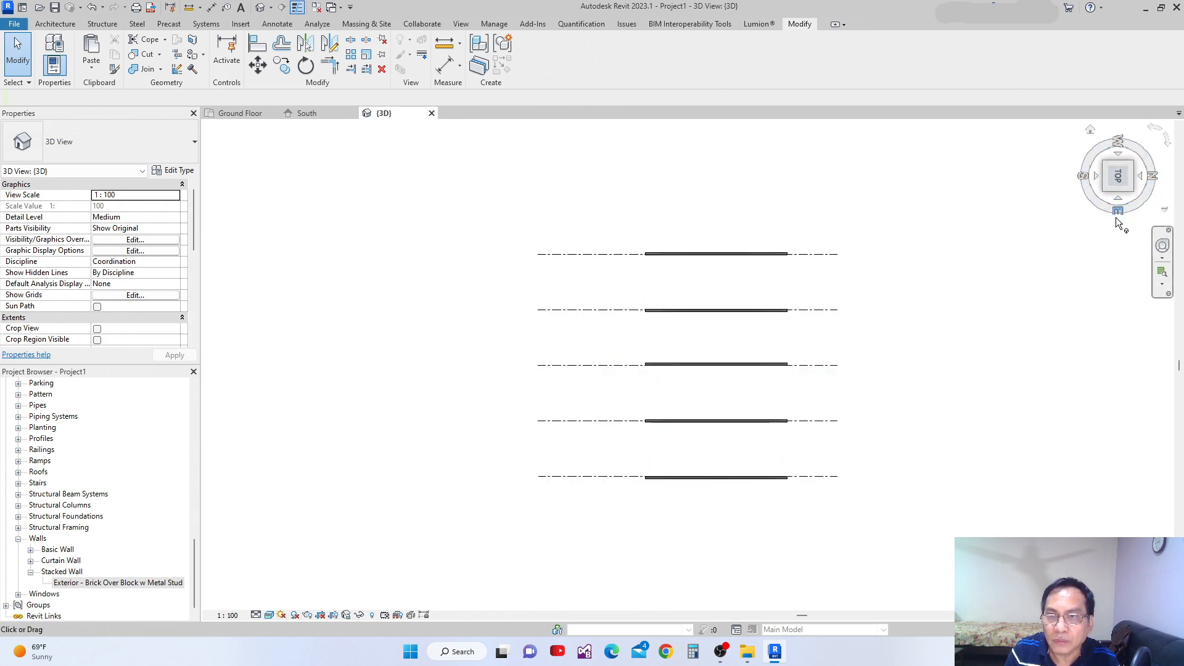
left_click(1120, 201)
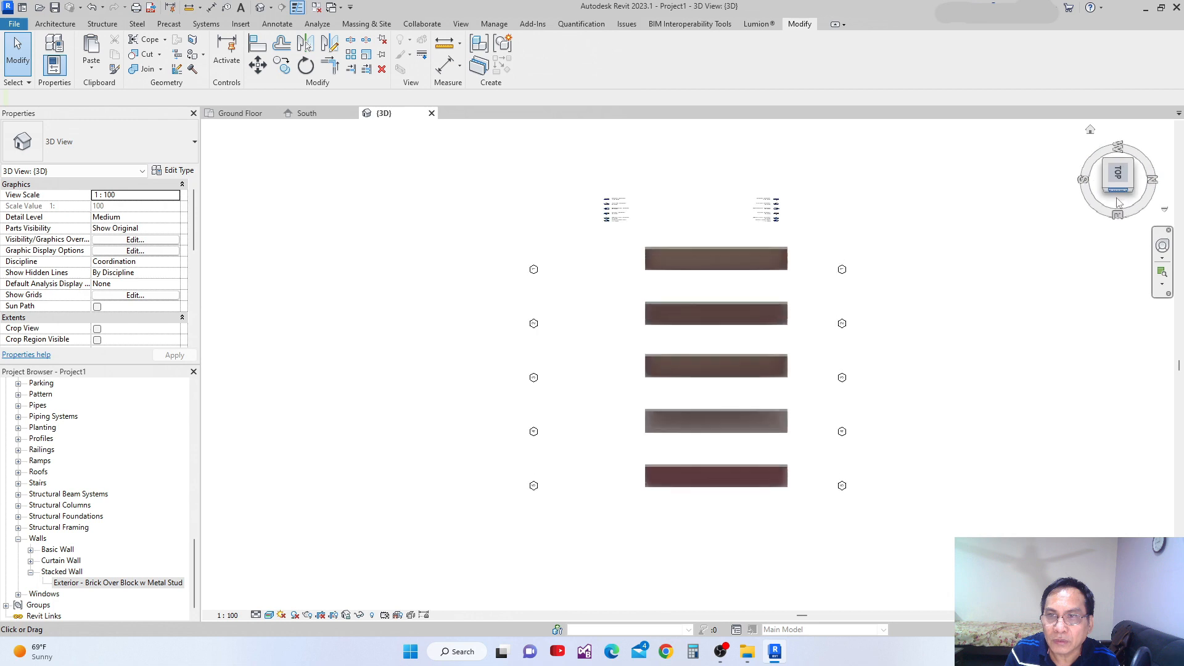
left_click(1106, 166)
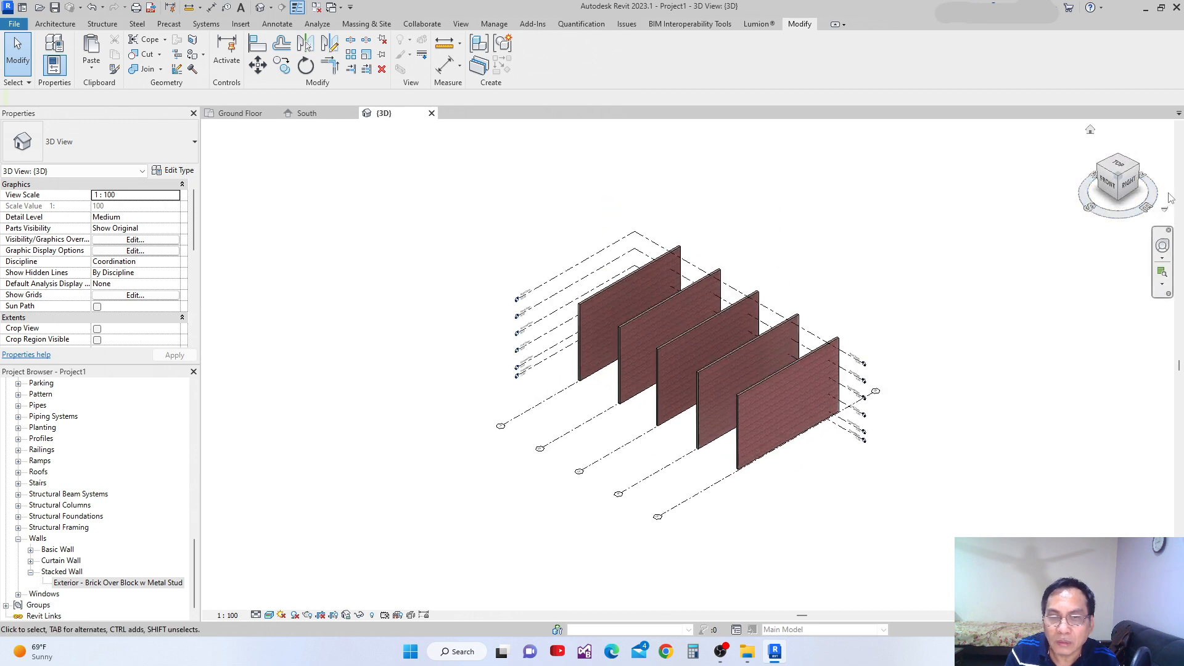
left_click(1139, 167)
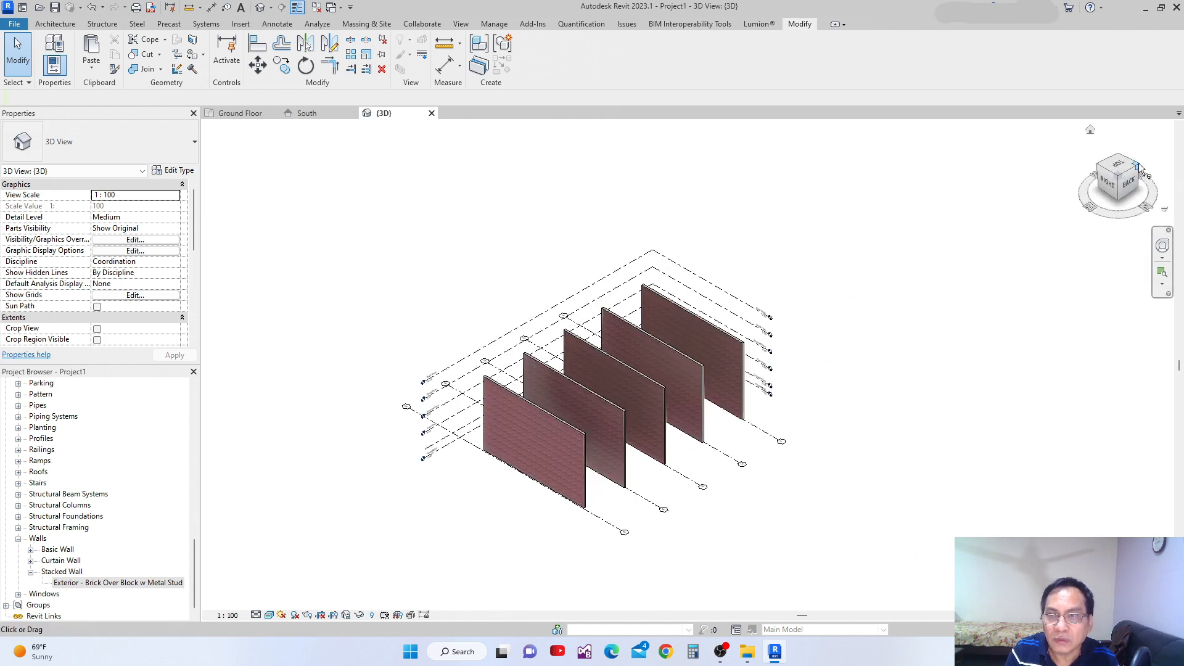
left_click(1141, 176)
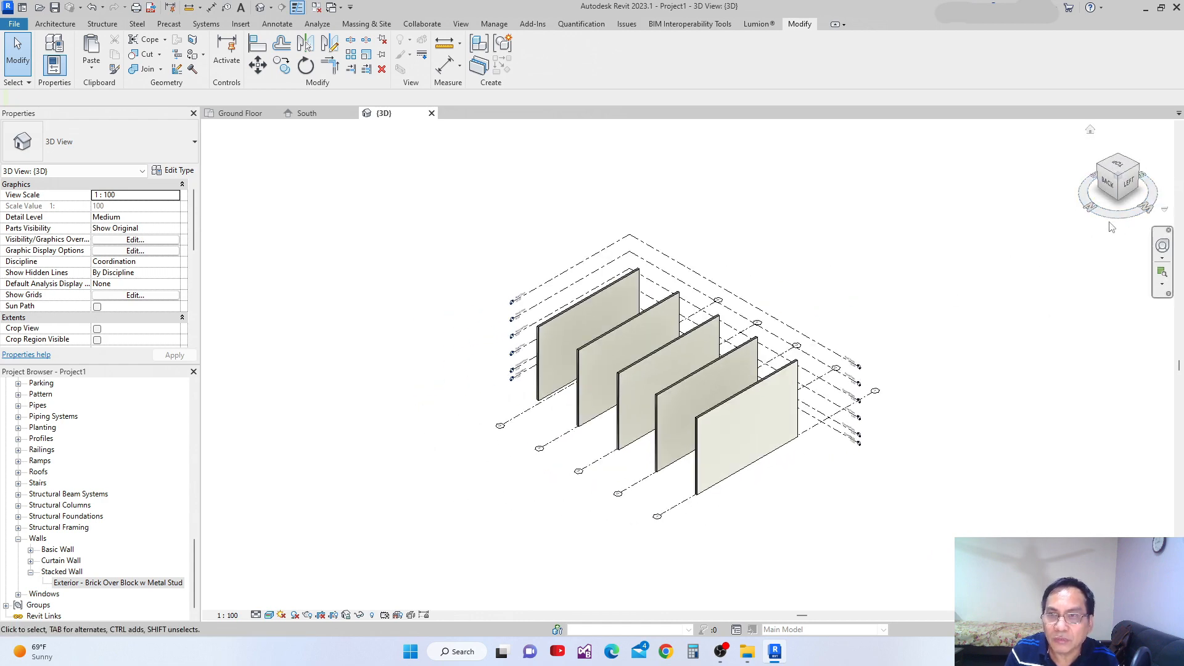
Set a close-up back-left isometric view as the home view, switch to another orientation and return to home.
scroll(1105, 239, "up", 2)
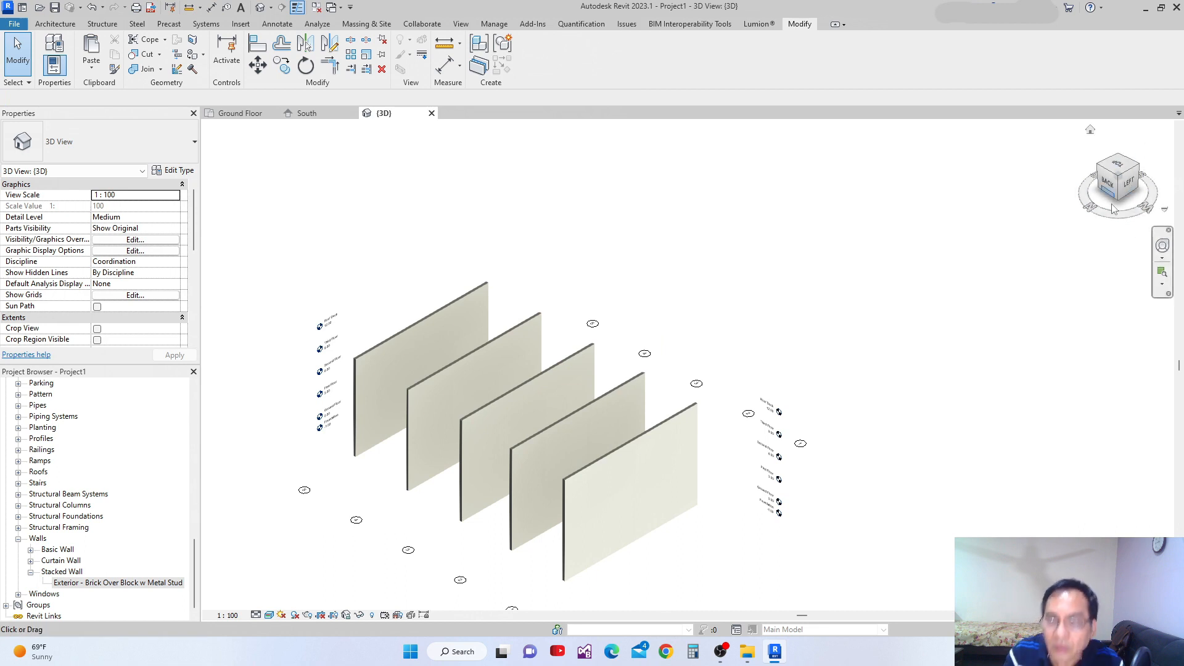
scroll(1111, 167, "up", 2)
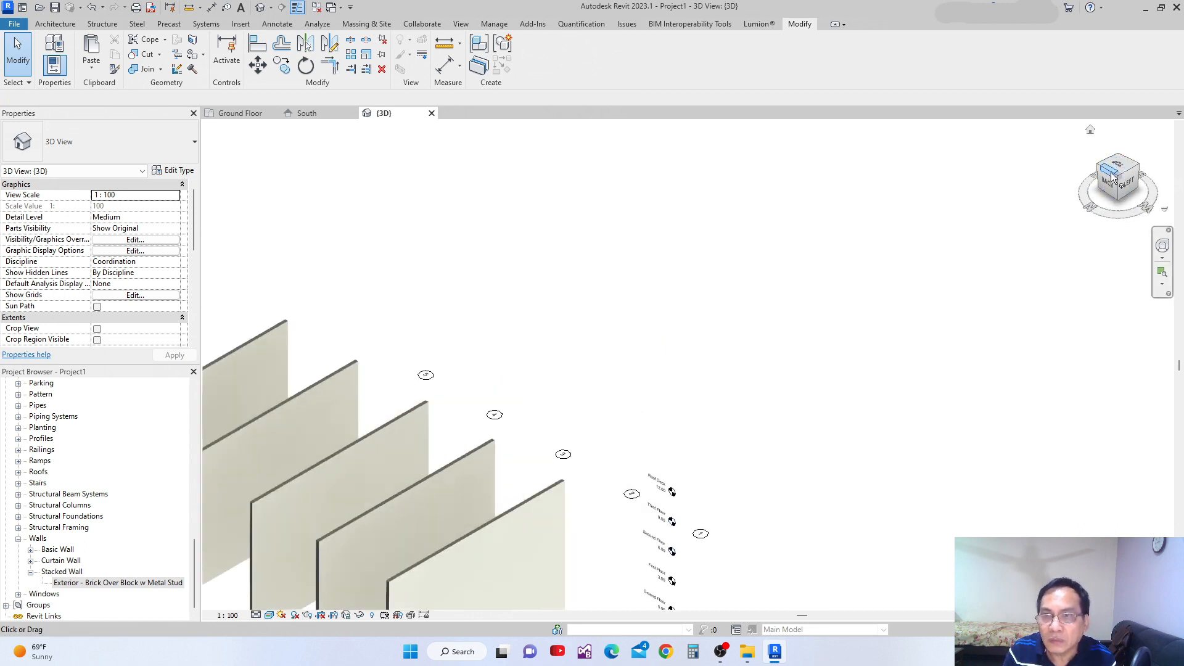
right_click(1113, 176)
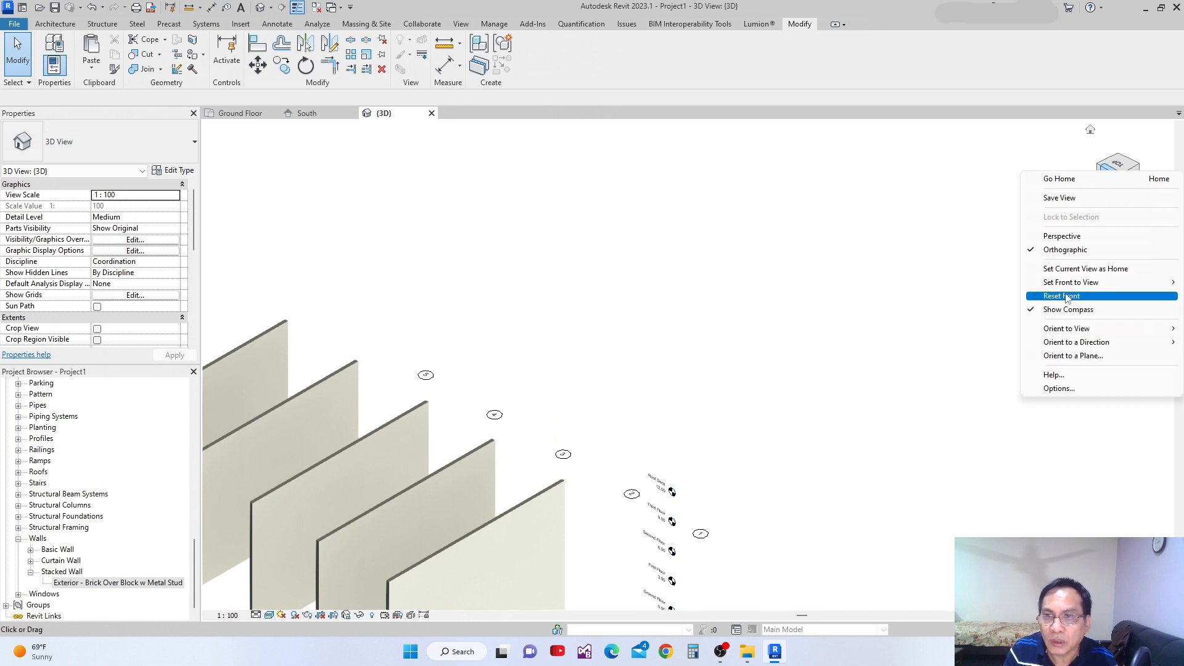
mouse_move(1073, 333)
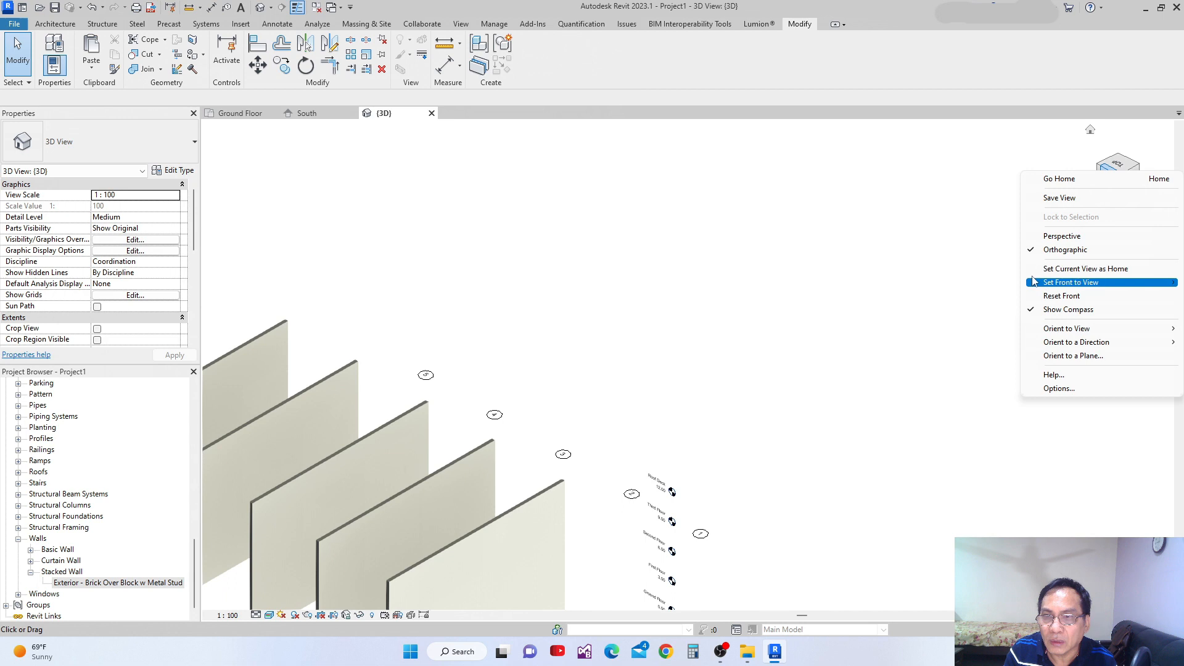
left_click(1096, 269)
scroll(846, 293, "down", 5)
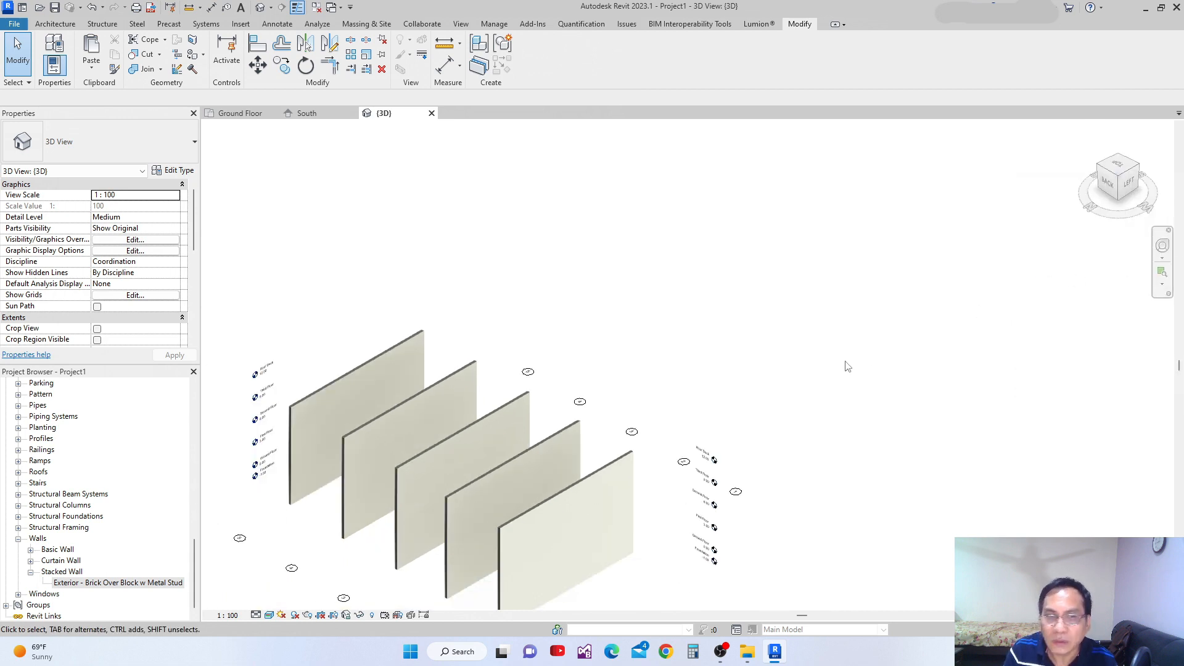
left_click(1105, 184)
left_click(1090, 130)
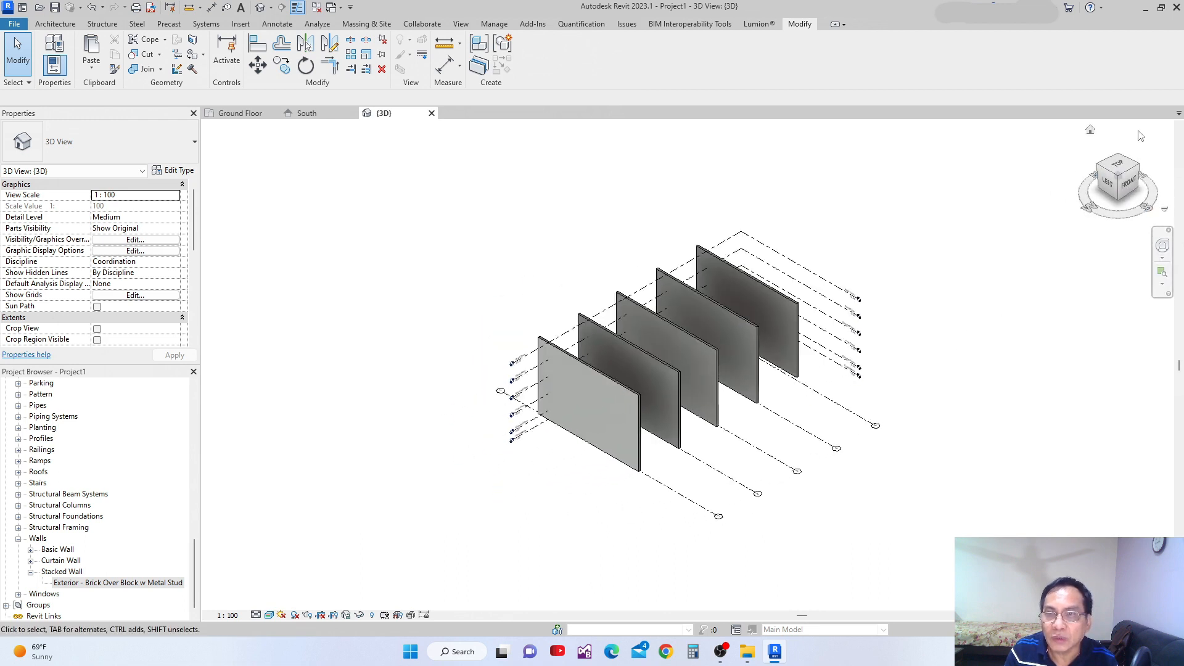
left_click(1090, 130)
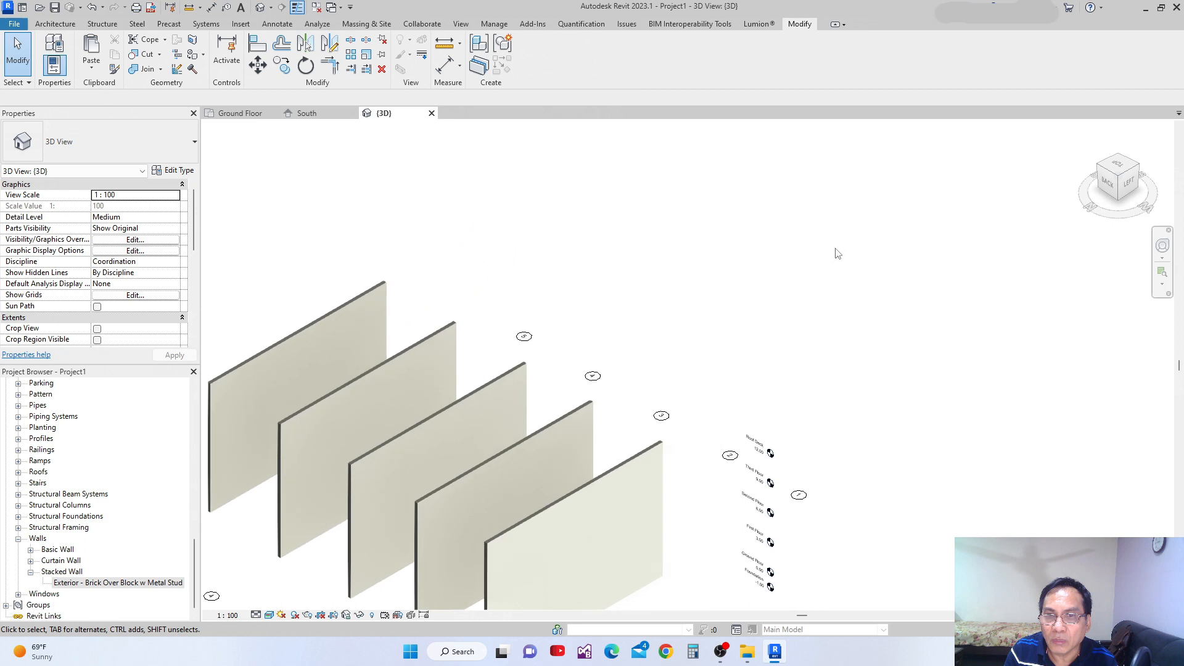
Orient the 3D view to the front-right with all five brick walls in sight and set it as the home view.
scroll(851, 297, "down", 2)
scroll(853, 302, "down", 2)
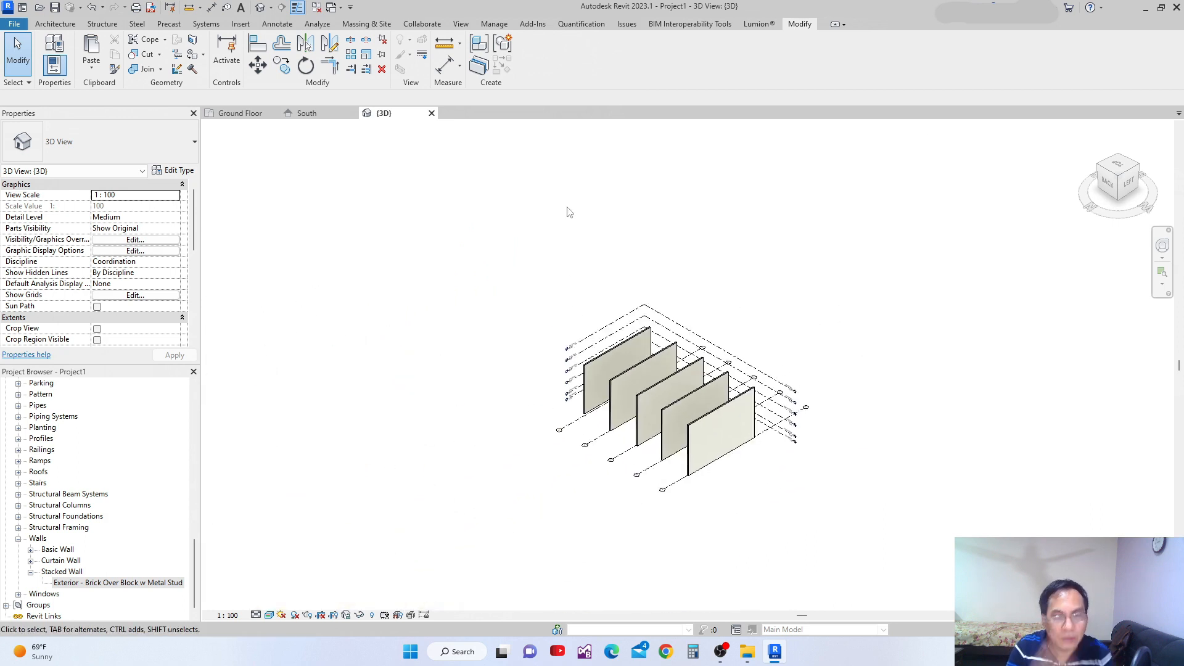
scroll(833, 321, "up", 2)
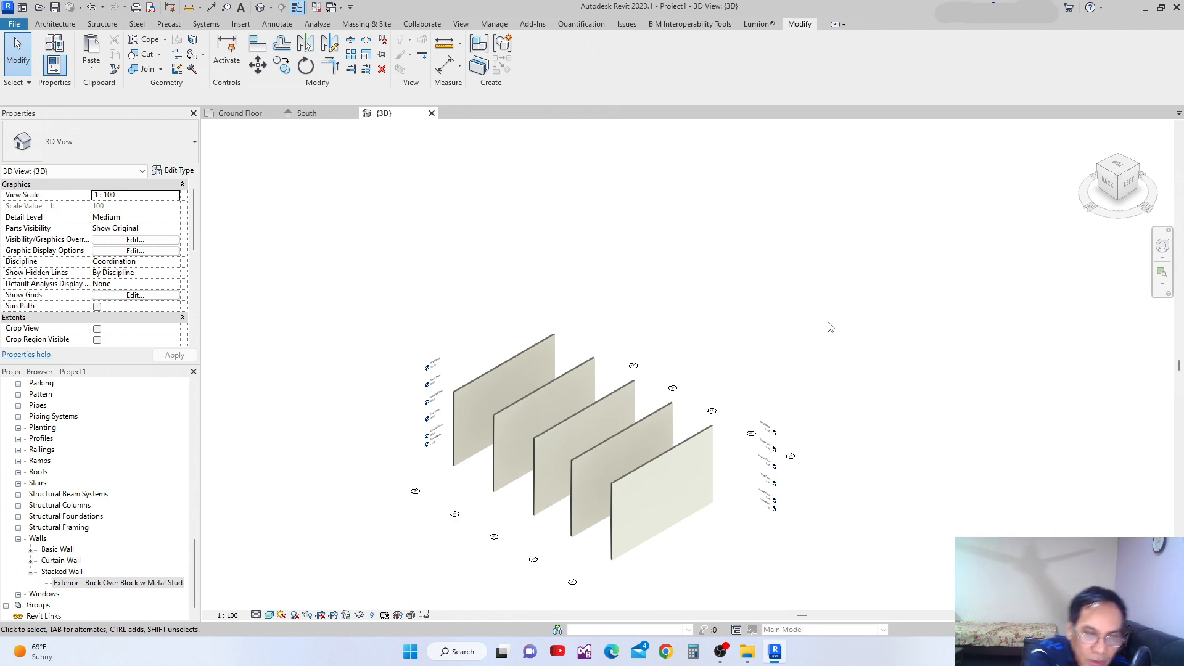
scroll(867, 383, "down", 2)
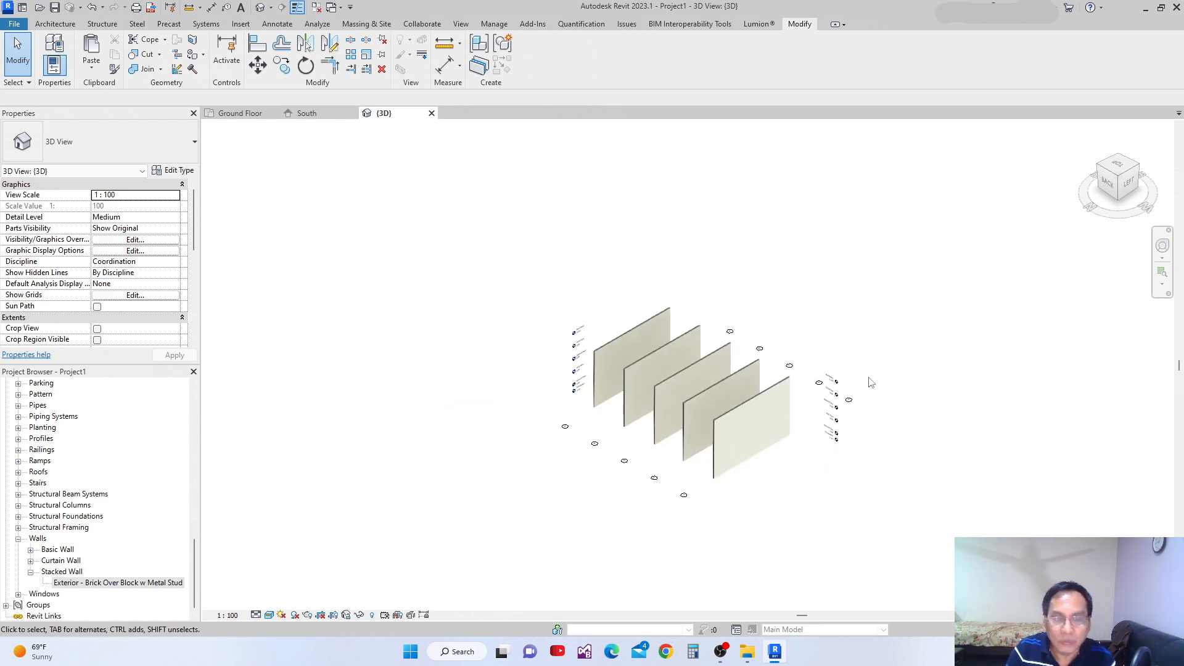
scroll(920, 372, "down", 1)
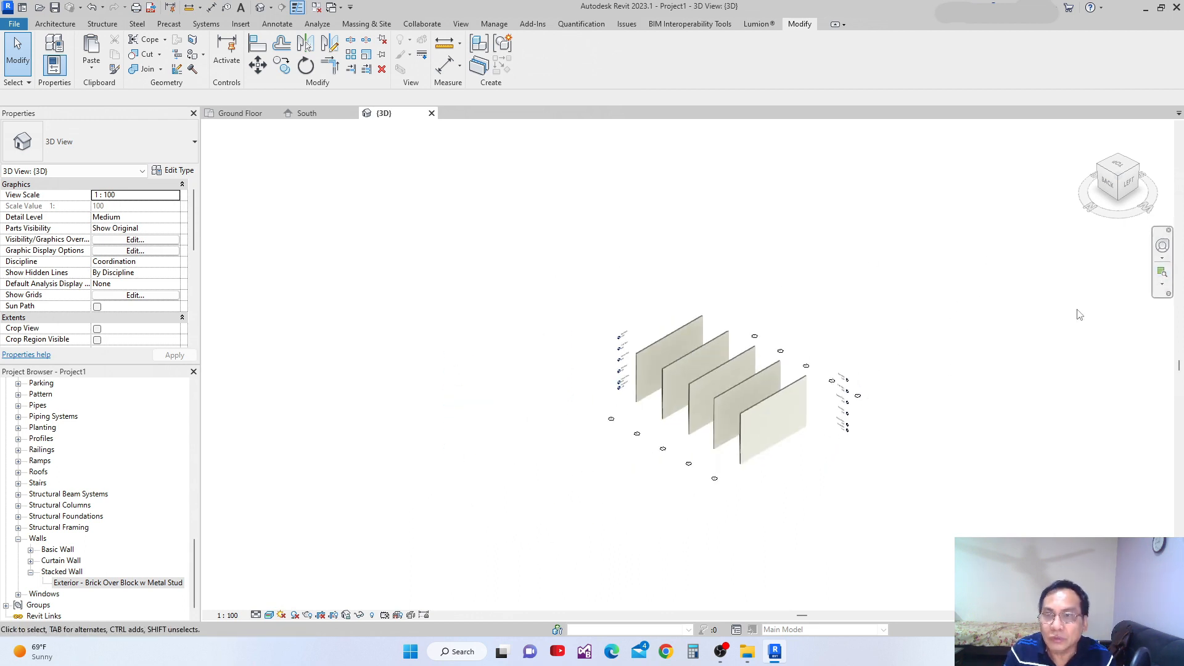
left_click(1138, 178)
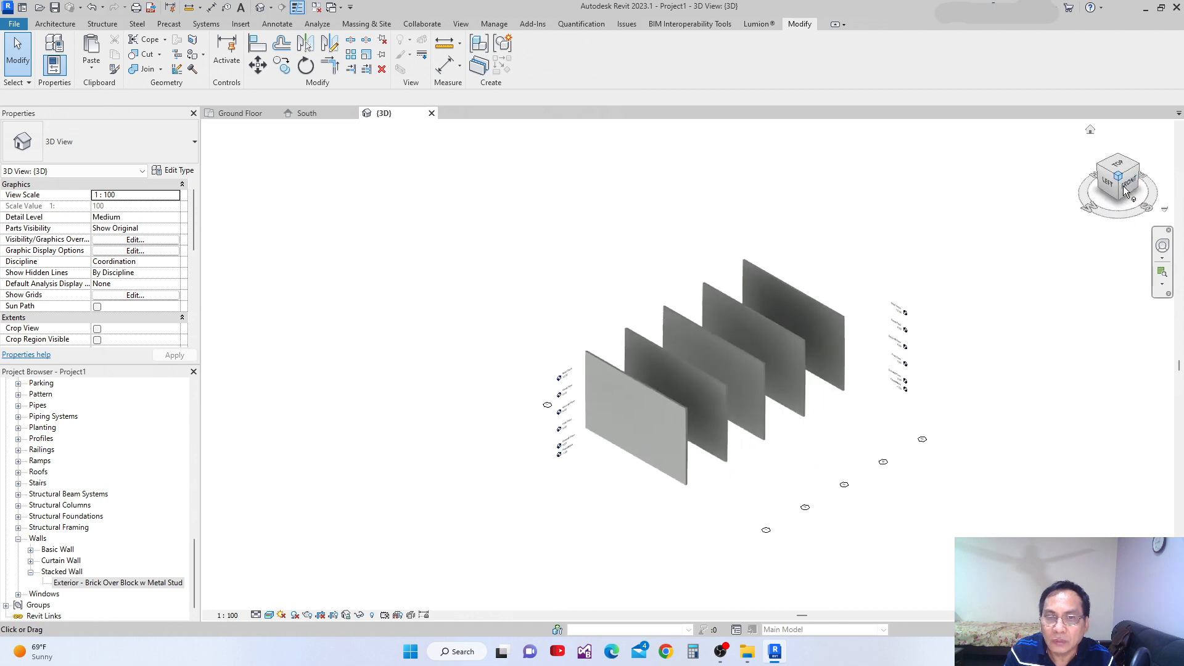
left_click_drag(1139, 170, 985, 304)
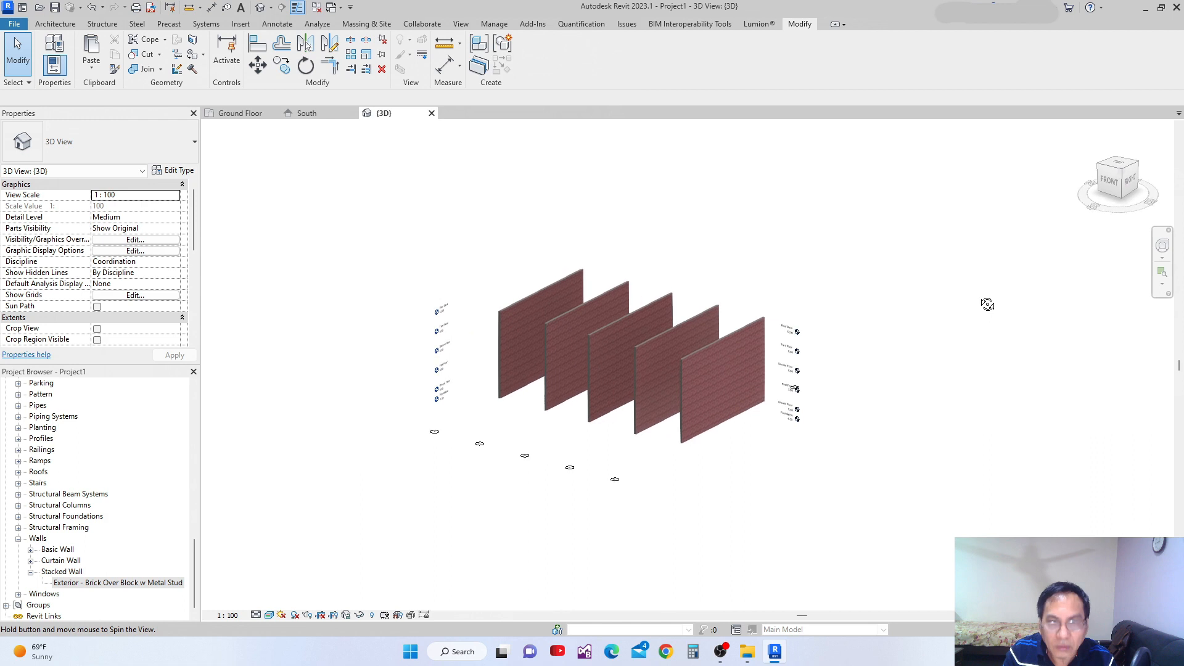
right_click(1108, 174)
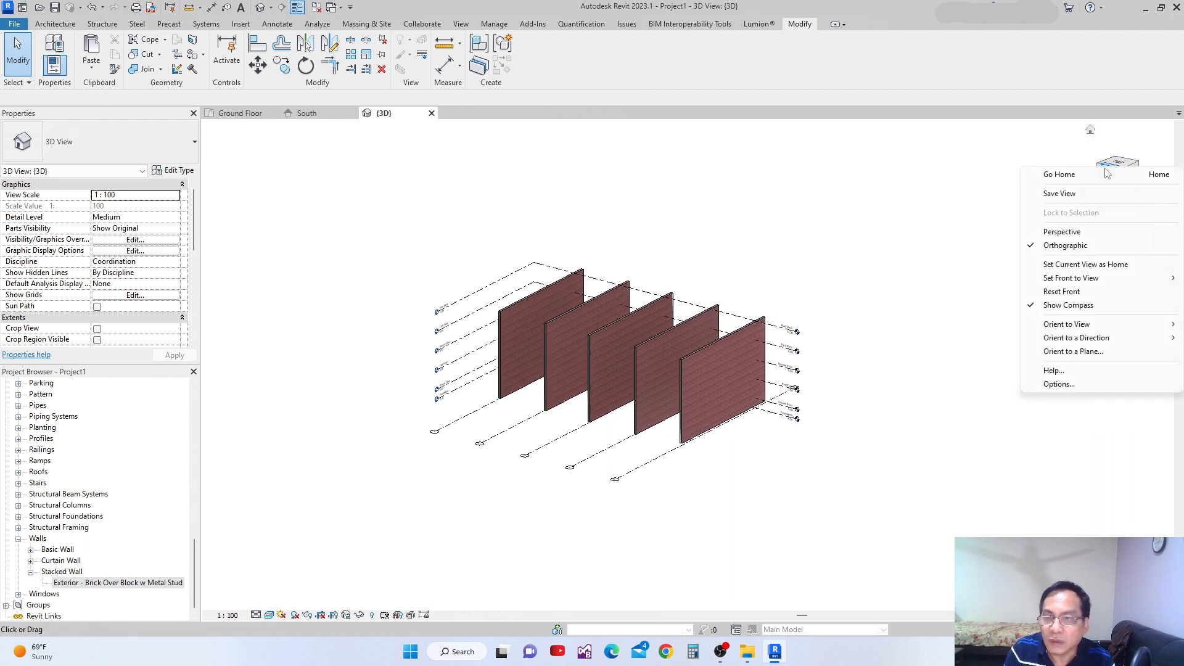
left_click(1062, 267)
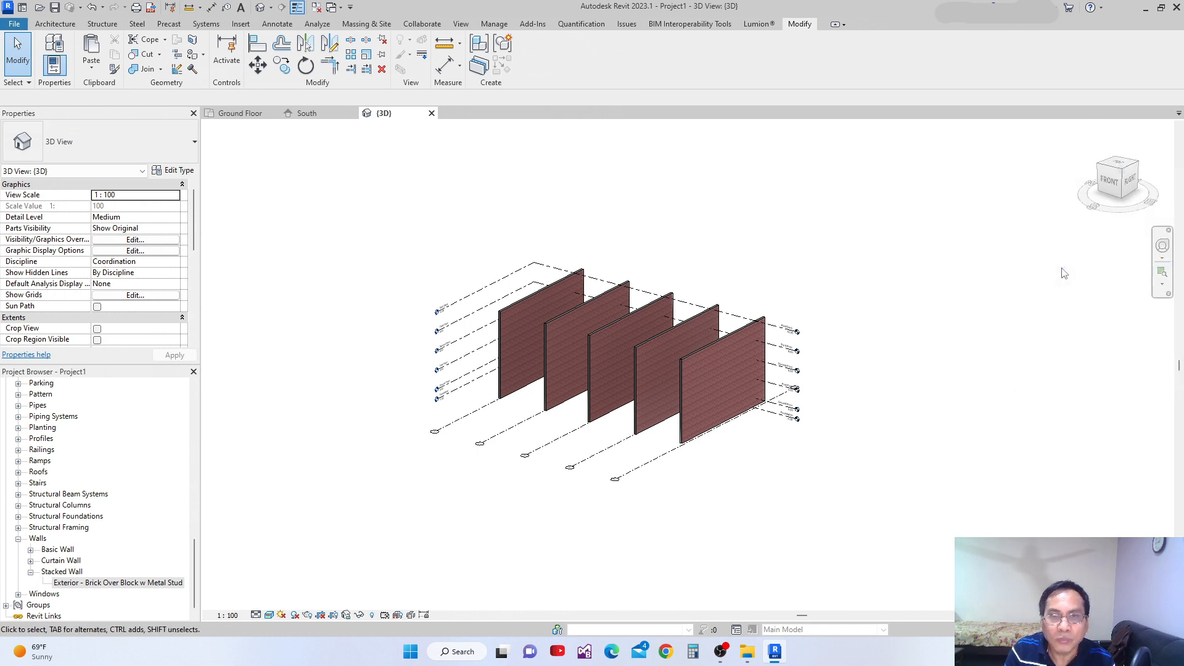
Switch to the left-front isometric orientation and return to the home view to test it.
middle_click_drag(980, 340, 994, 337)
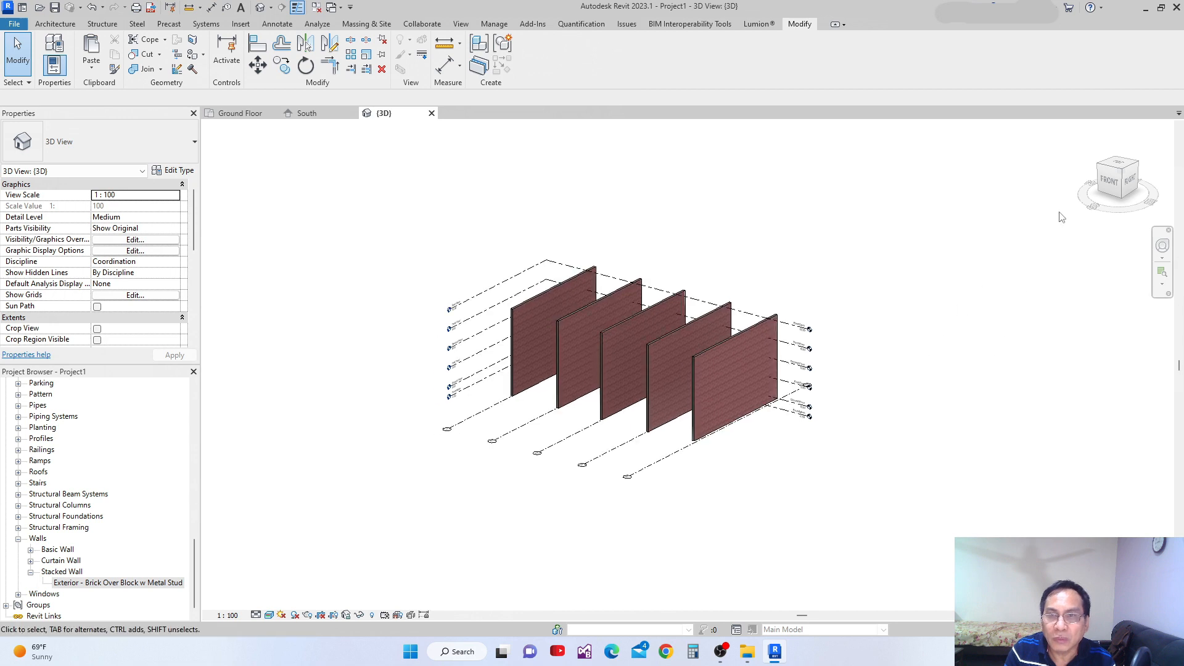
left_click(1101, 166)
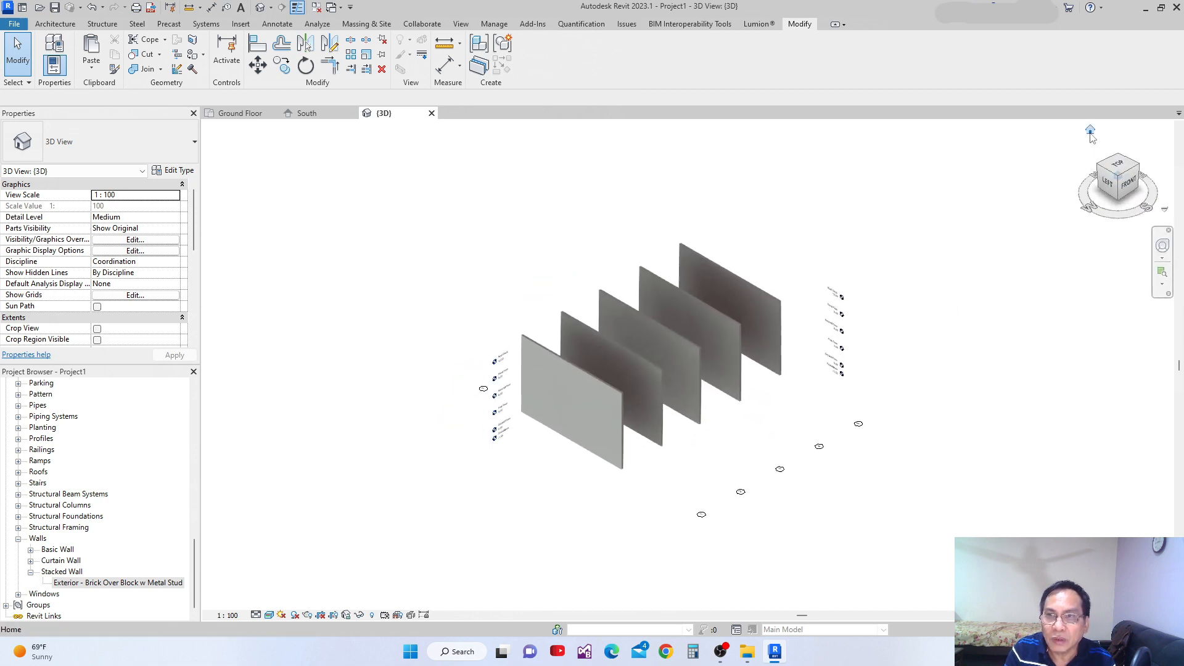
left_click(1091, 130)
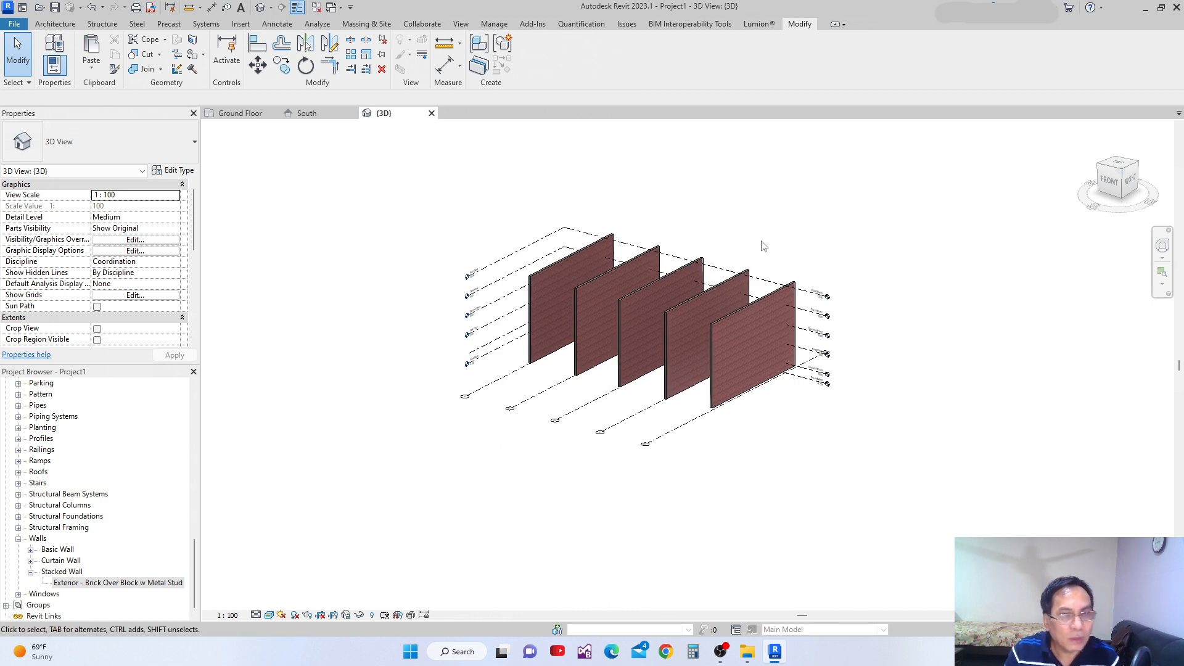
Set the top constraint of the leftmost brick wall to Up to level: Second Floor.
left_click(529, 309)
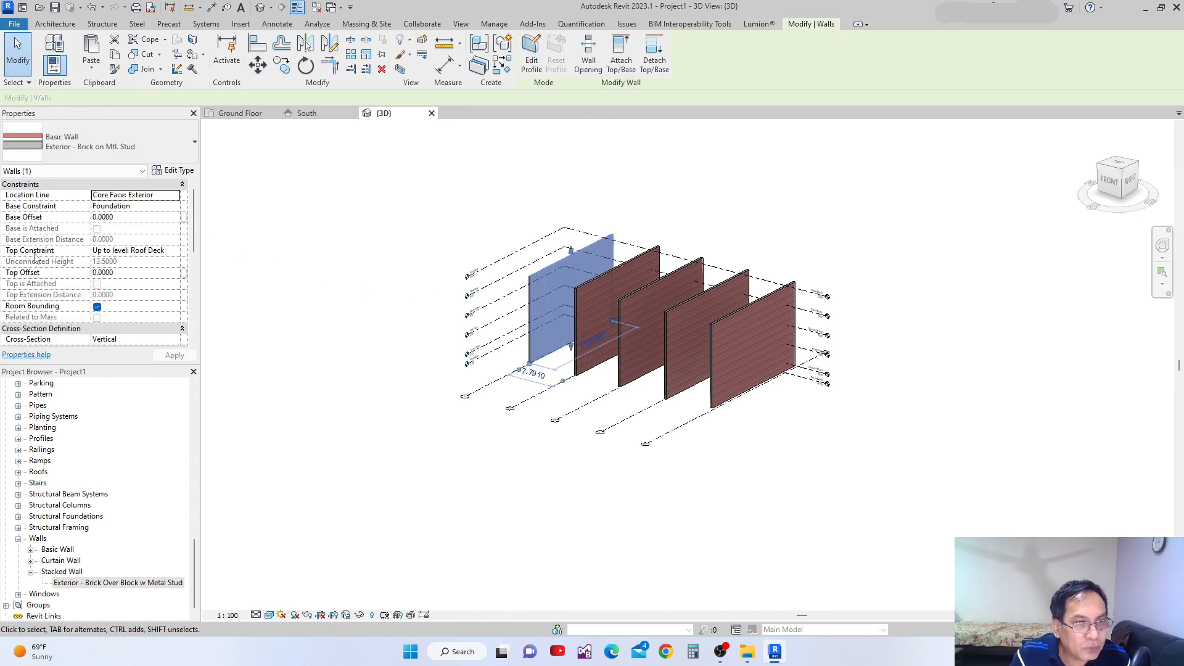
left_click(176, 251)
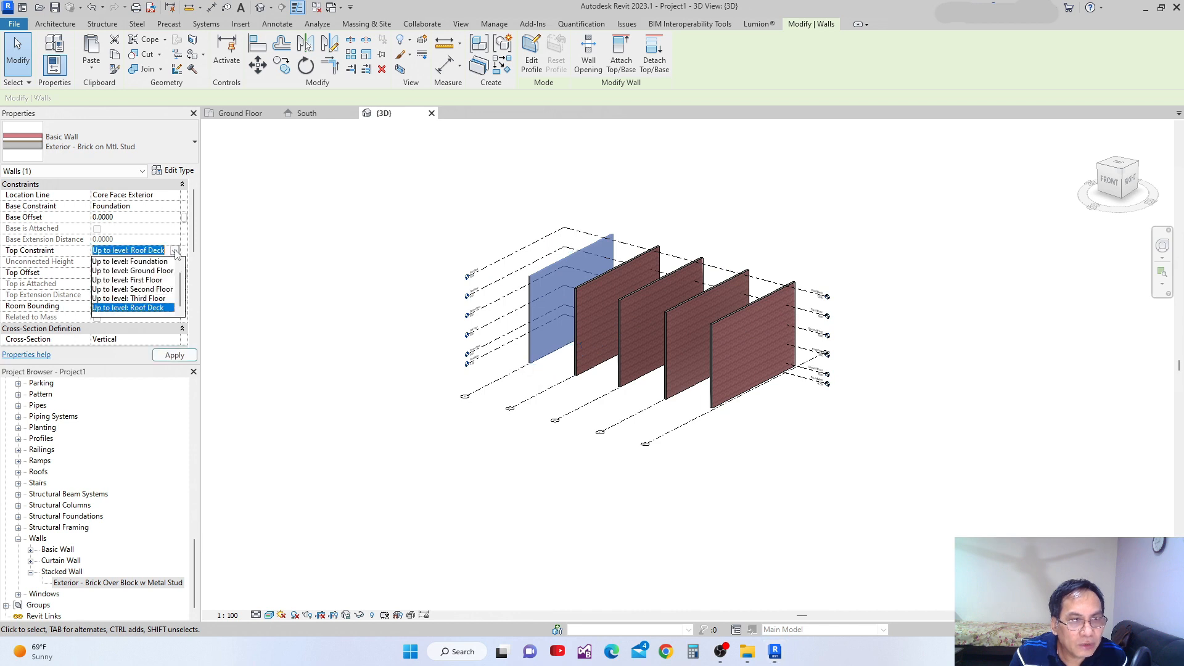
left_click(157, 289)
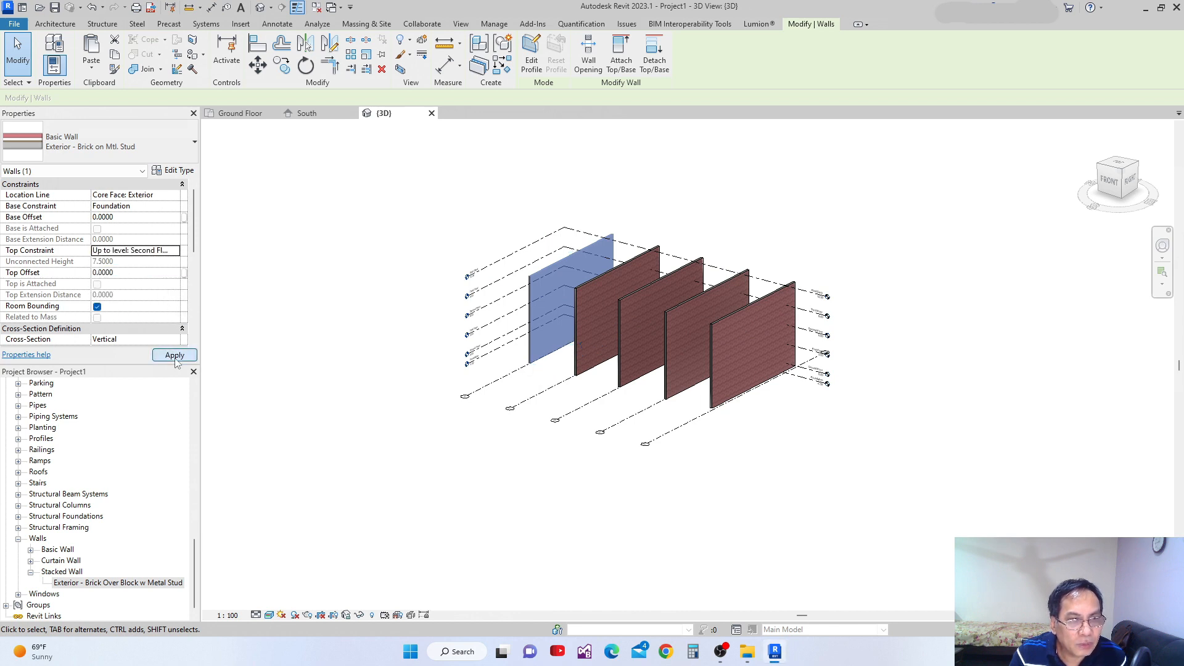
left_click(175, 355)
middle_click_drag(341, 369, 421, 354)
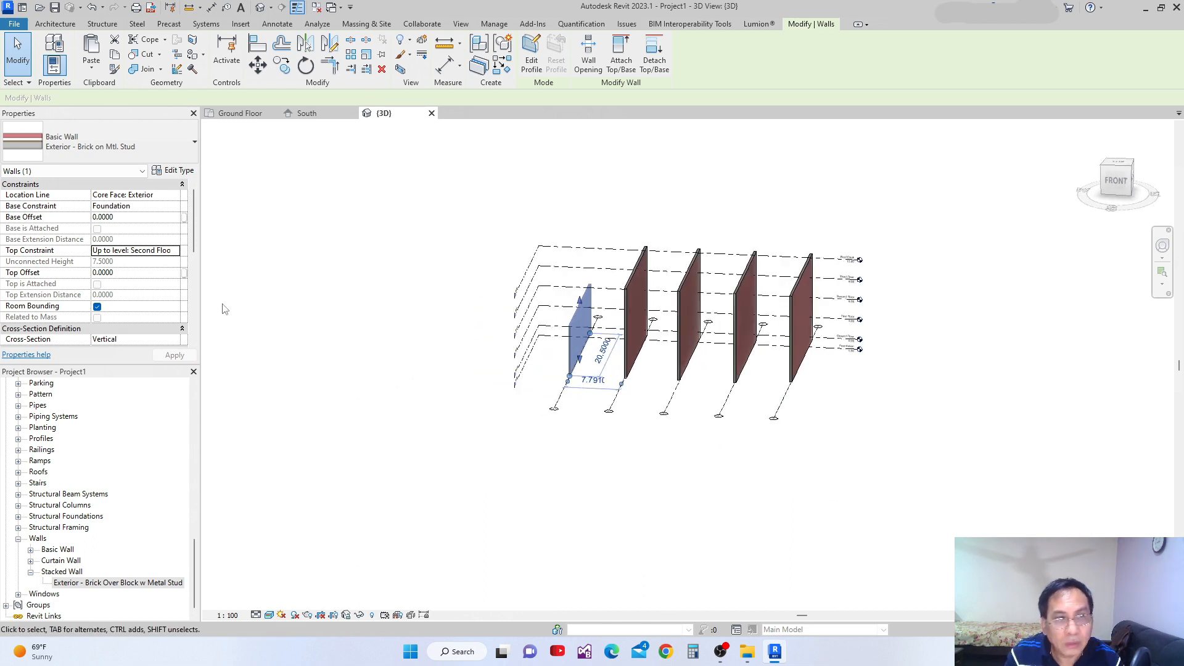
Give the shortened wall a top offset of 0.90 above the Second Floor level.
left_click(122, 274)
double_click(123, 275)
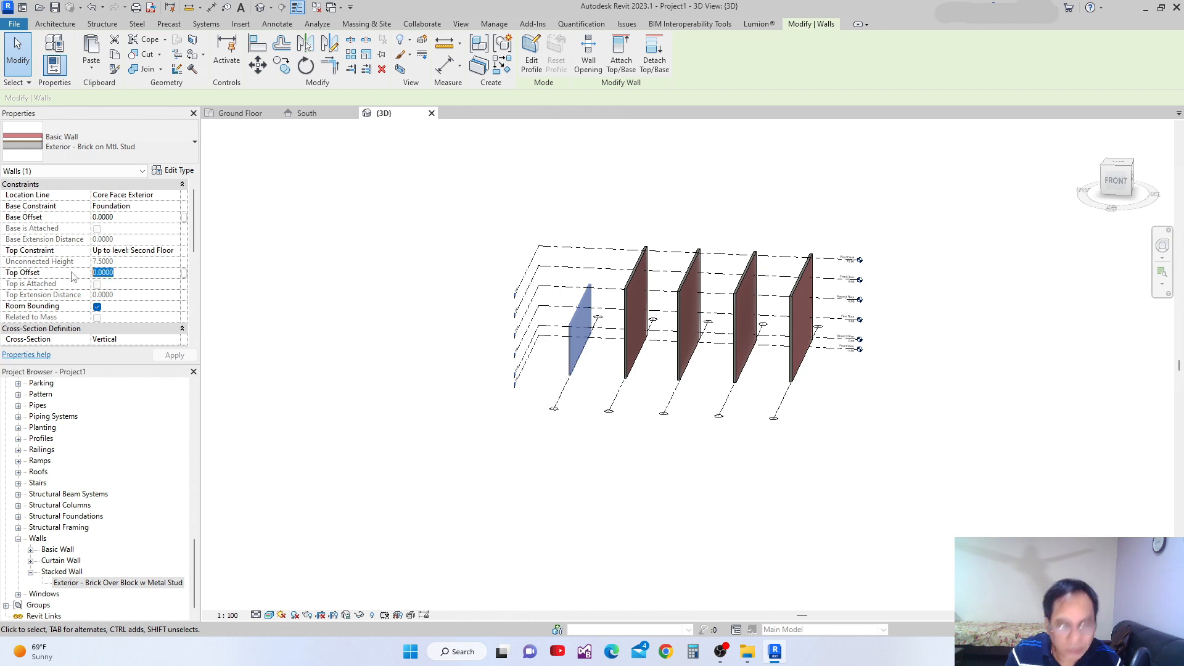
type("-")
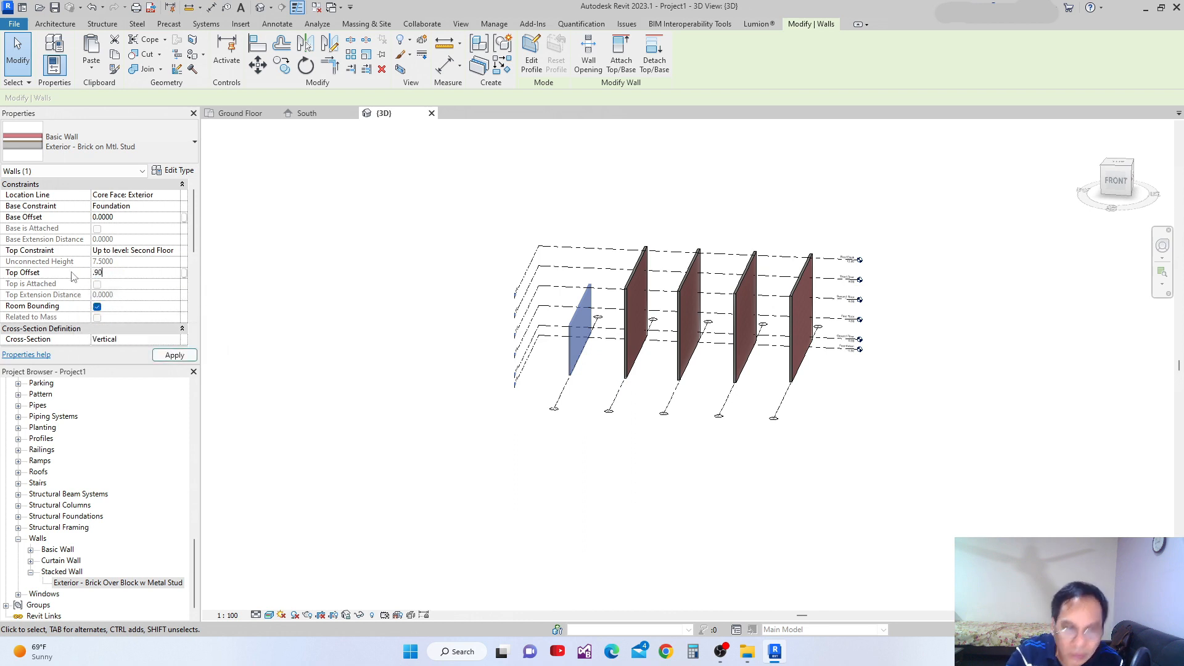
type("90")
left_click(174, 355)
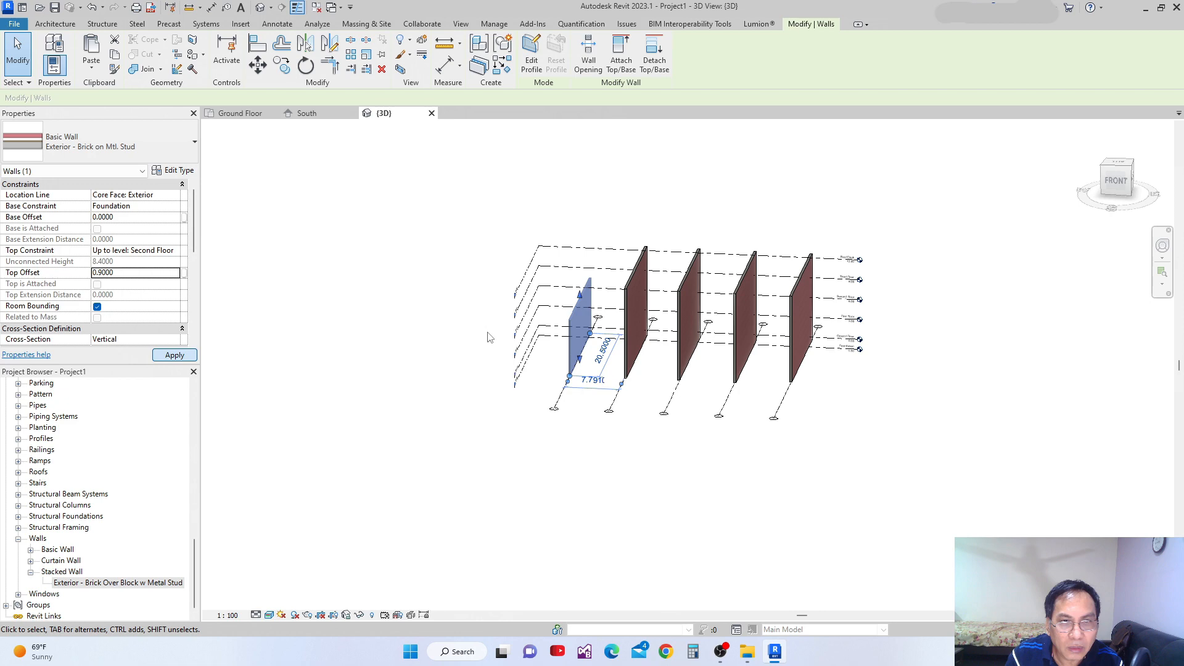
Examine how far the shortened wall's top extends past the Second Floor level line, using a level front-right corner view.
scroll(586, 329, "up", 4)
middle_click_drag(586, 328, 780, 297, "shift")
middle_click_drag(957, 269, 871, 264)
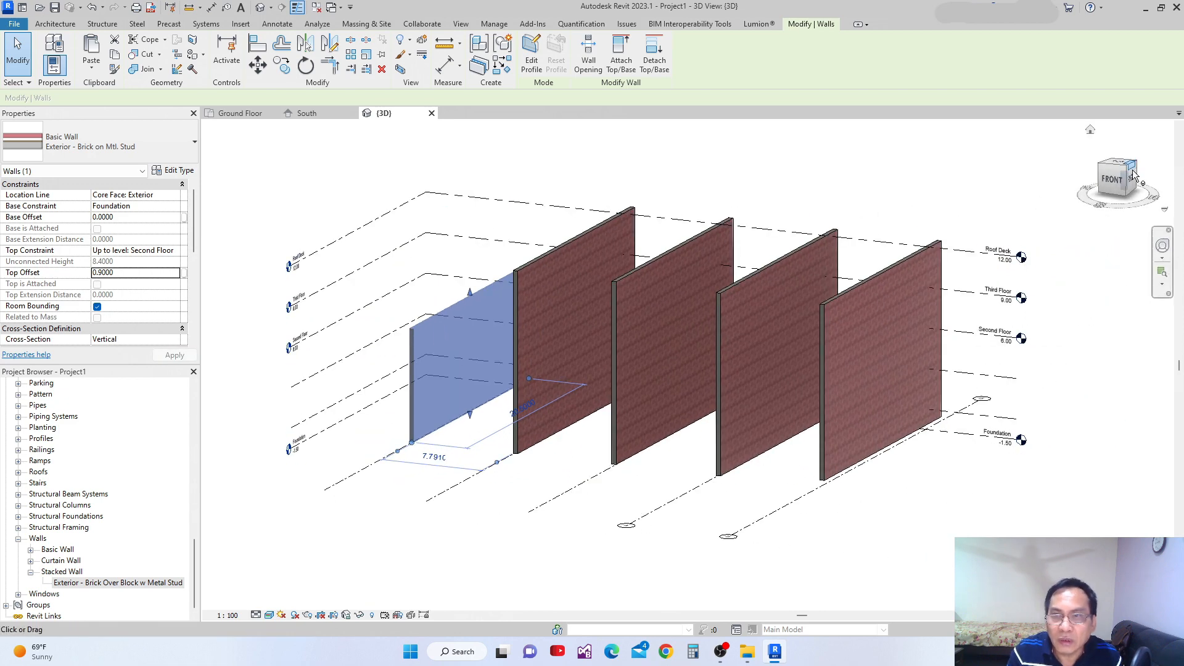
left_click(1126, 182)
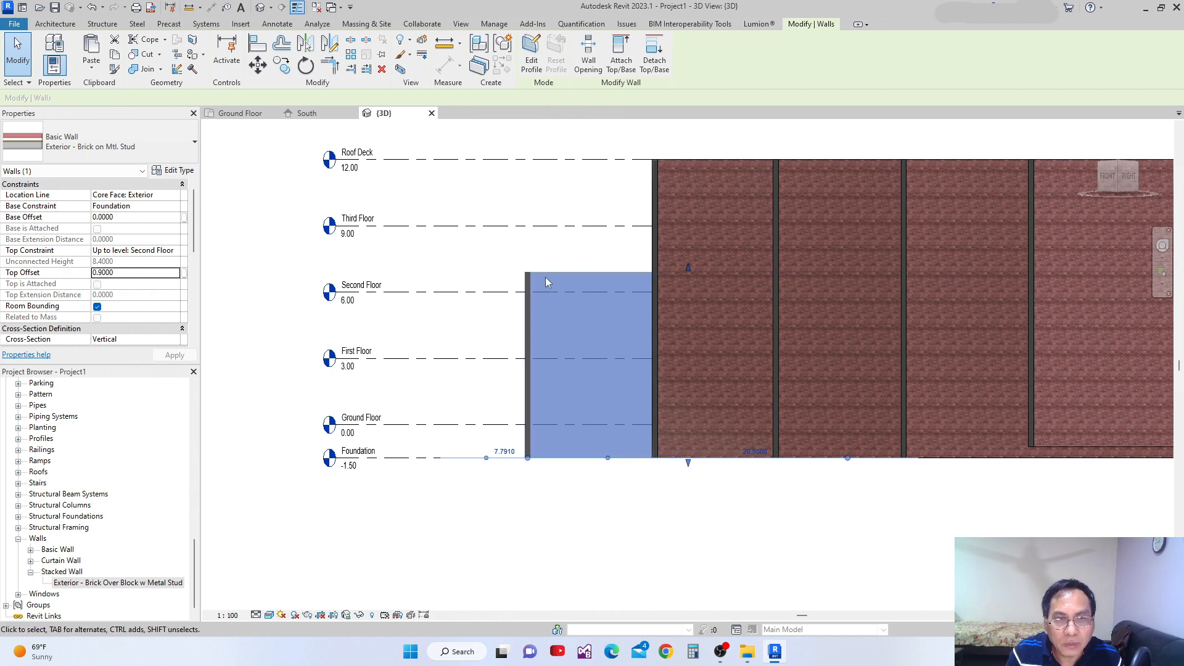
scroll(508, 299, "up", 2)
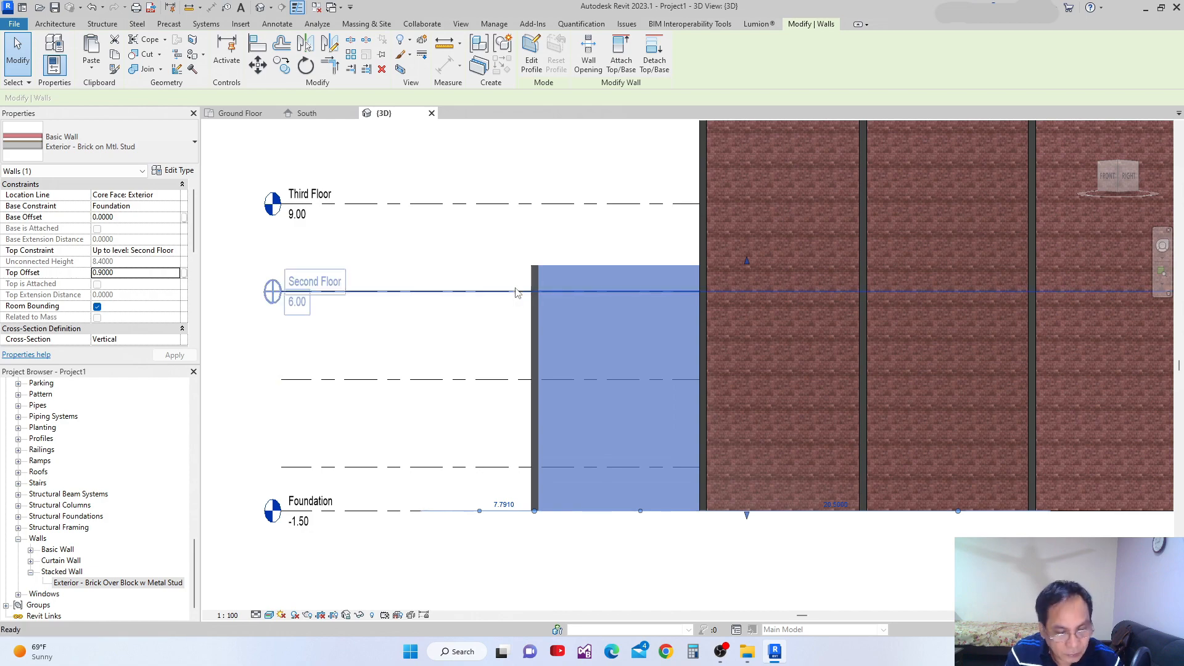
key("Escape")
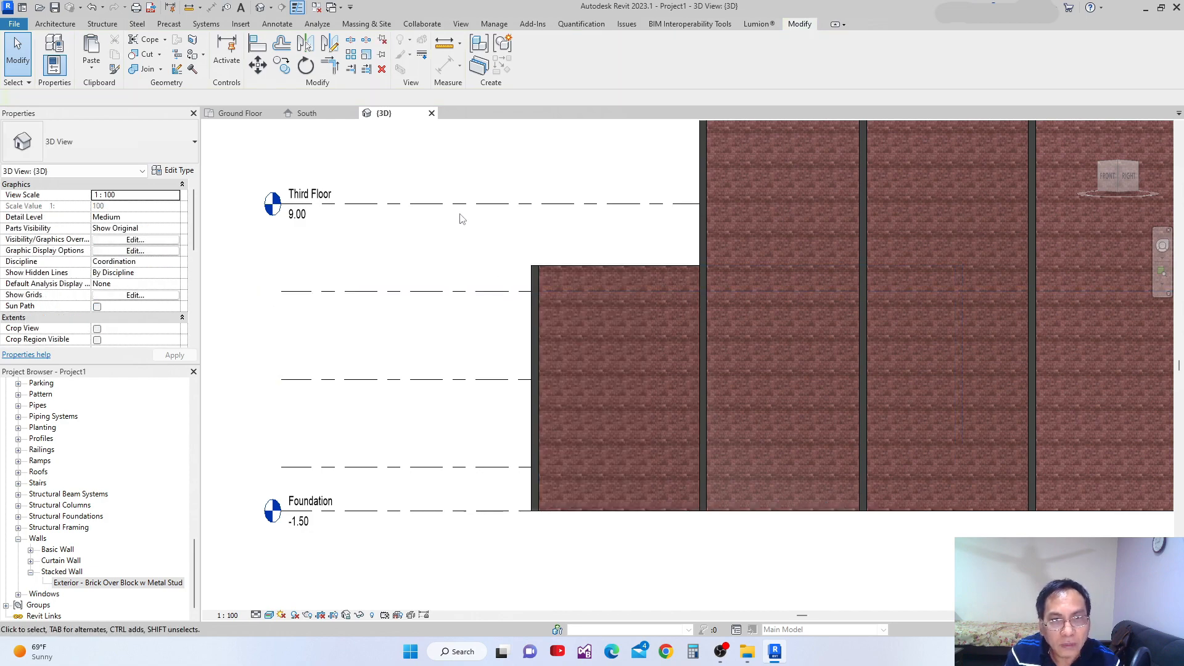
middle_click_drag(499, 254, 500, 254)
scroll(617, 271, "up", 2)
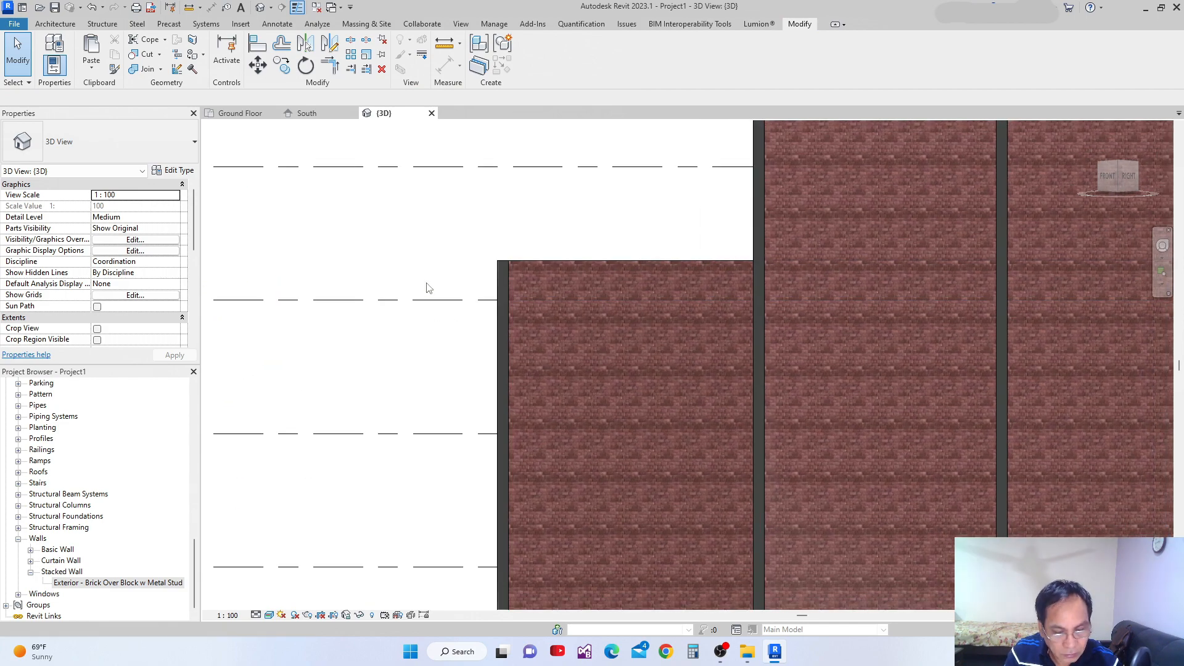
scroll(504, 297, "down", 3)
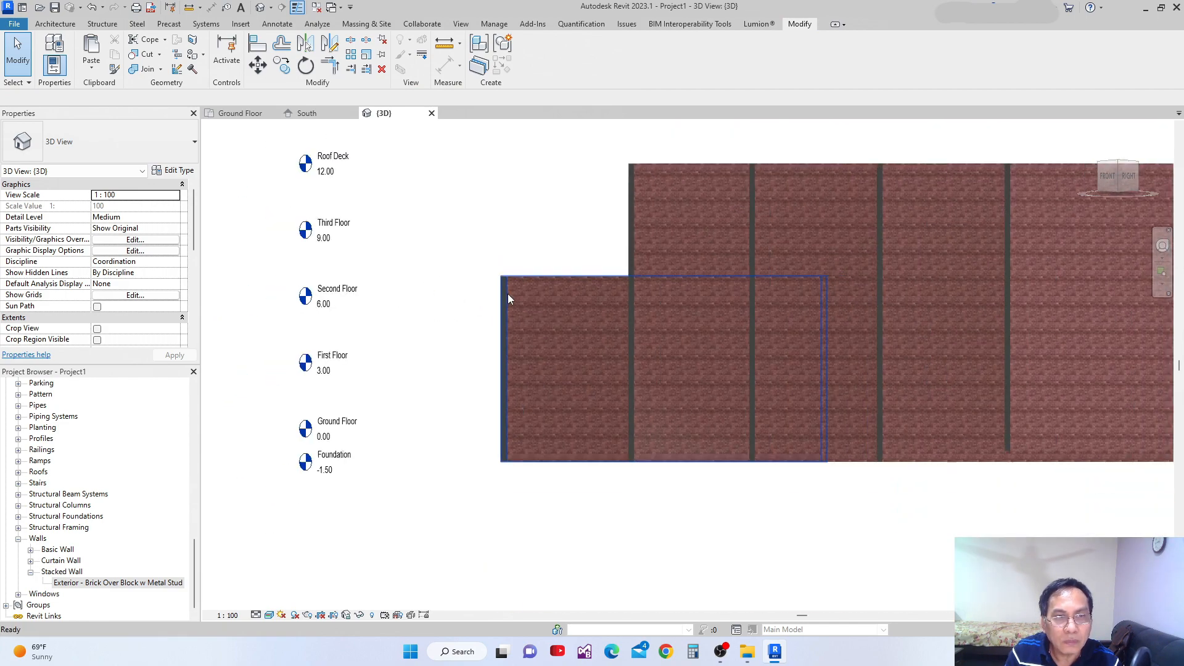
Change the cross-section of the second brick wall, beside the shortened one, to Slanted.
left_click(1125, 171)
middle_click_drag(845, 313, 844, 401, "shift")
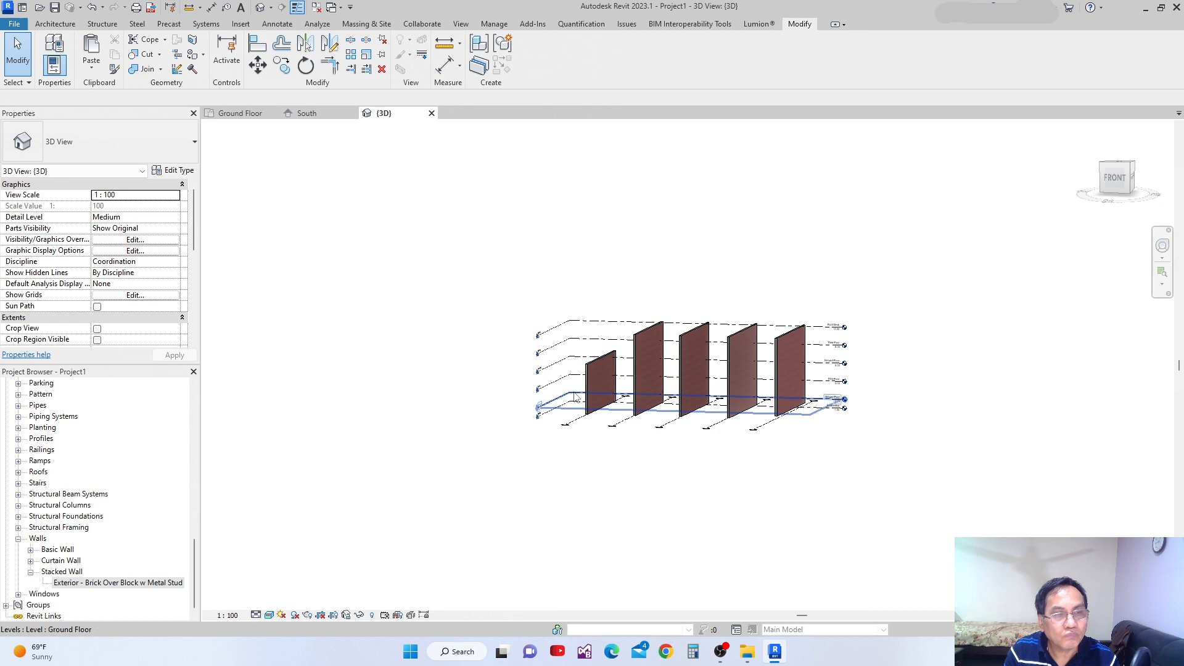
scroll(609, 364, "up", 3)
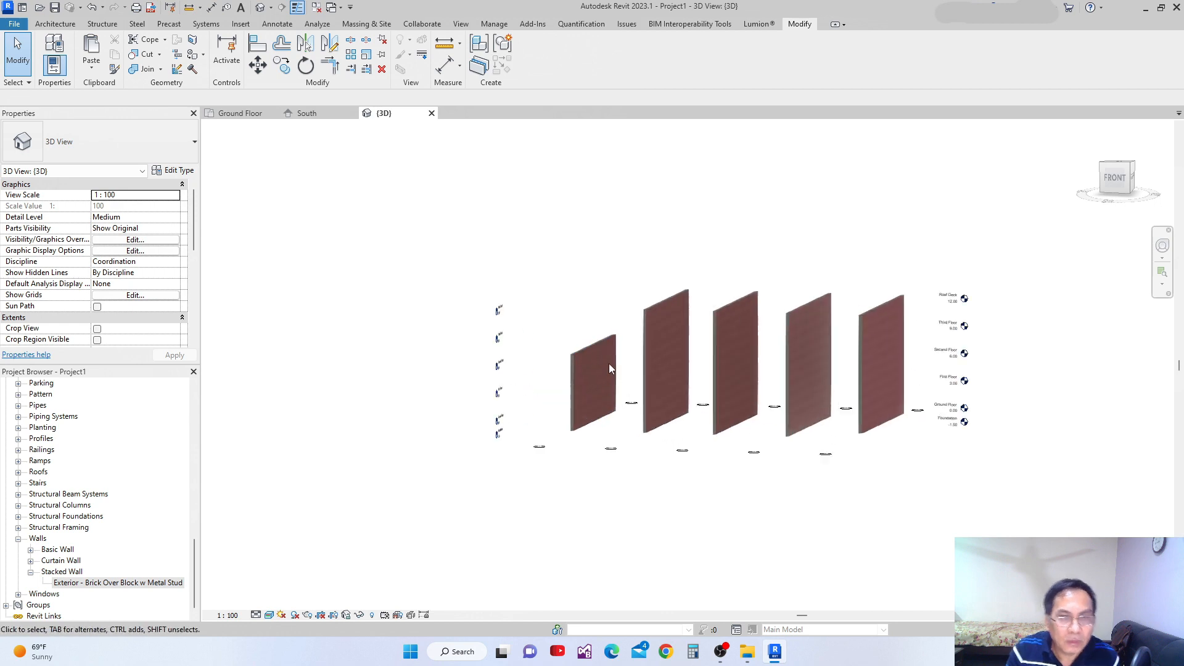
left_click(651, 312)
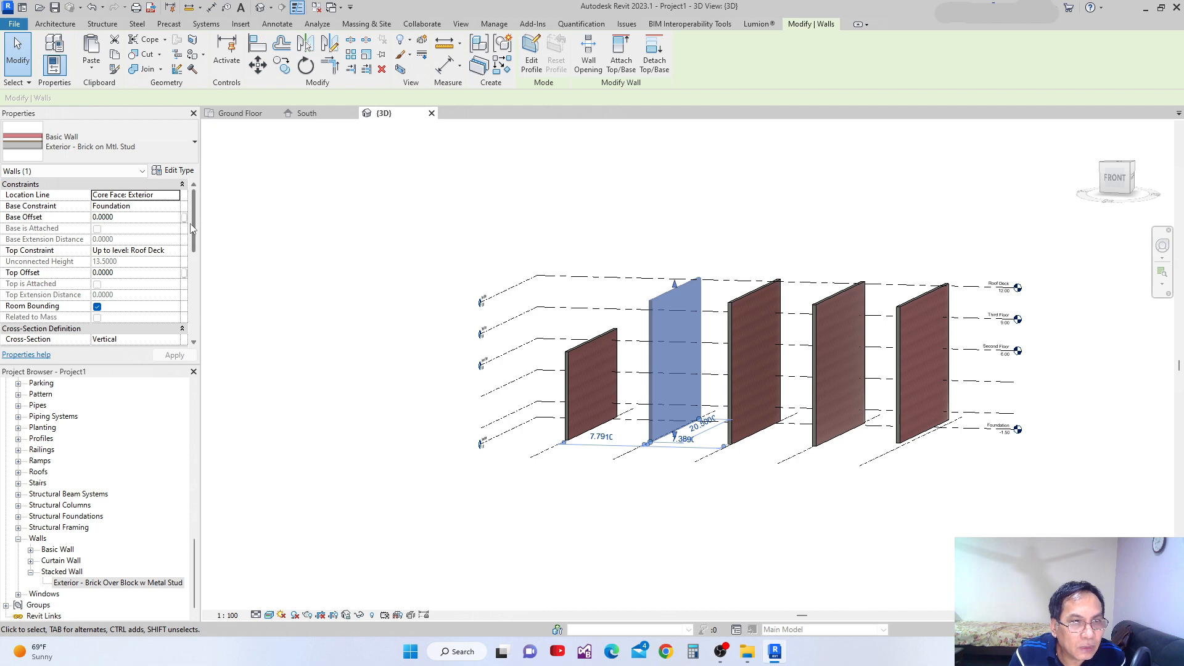
scroll(195, 230, "down", 3)
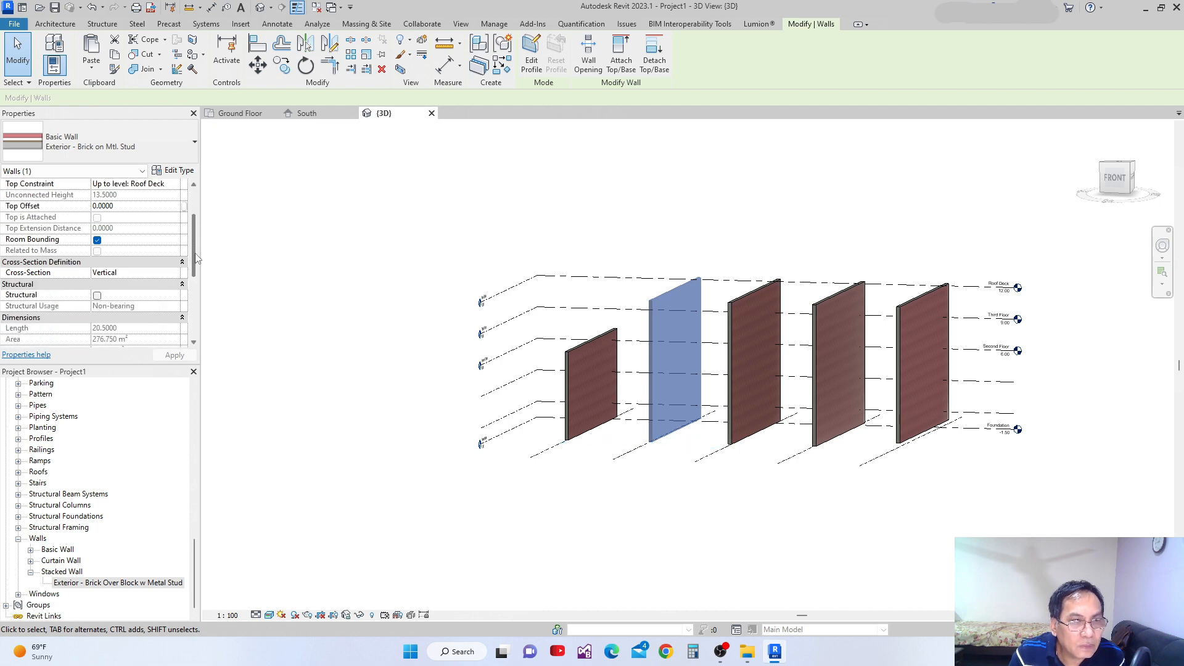
mouse_move(195, 262)
left_mouse_down()
mouse_move(193, 253)
mouse_move(186, 267)
left_mouse_up()
left_click(173, 230)
left_click(173, 230)
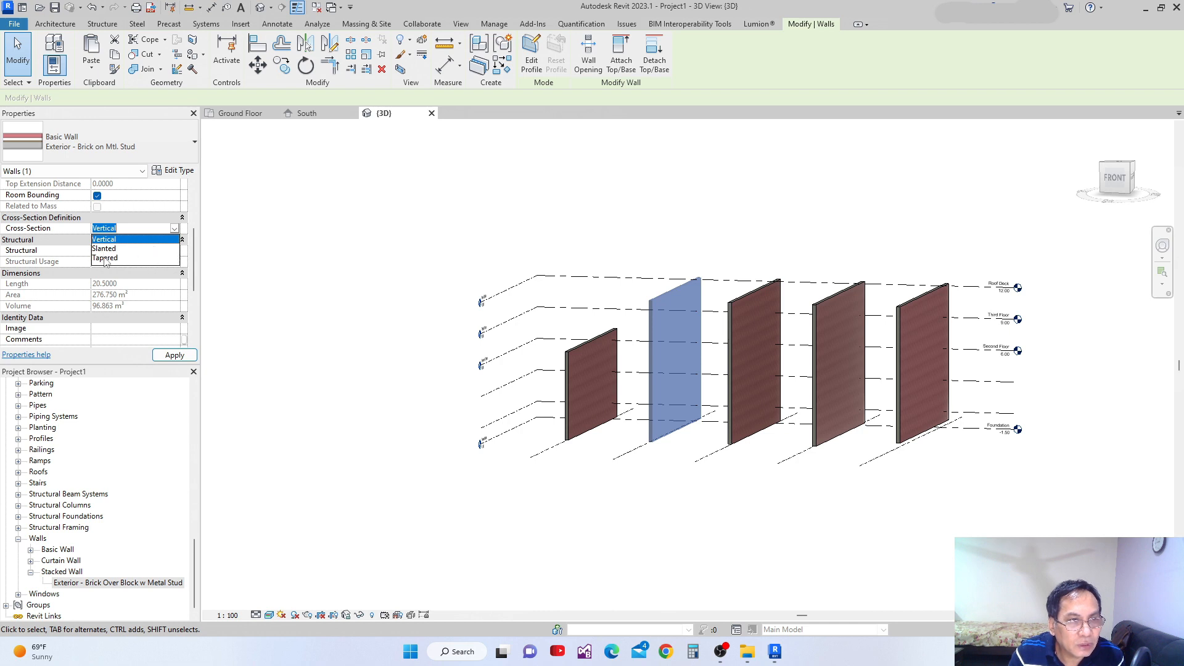
left_click(135, 249)
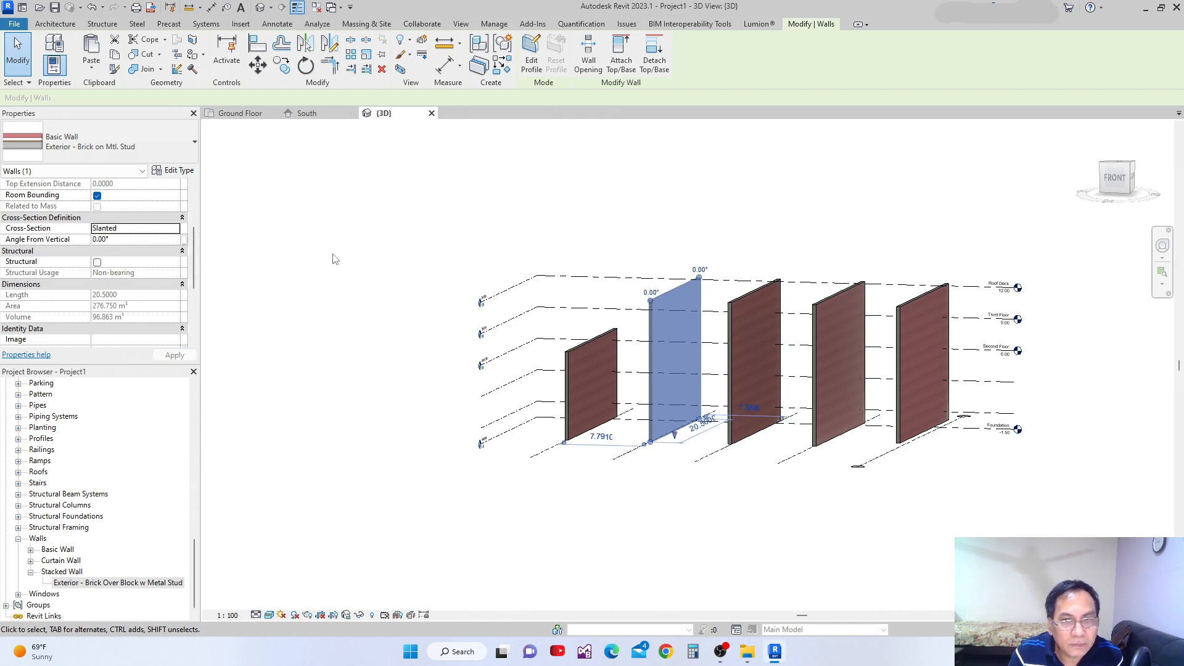
Try to change the second wall's cross-section to Tapered.
left_click(176, 229)
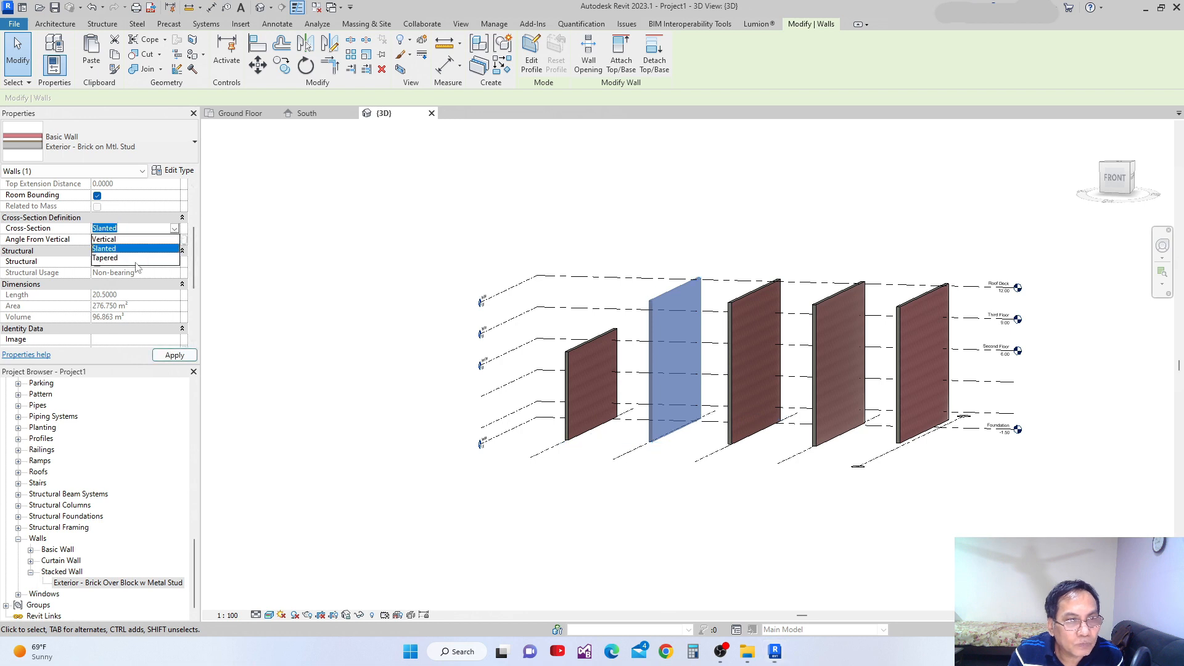
left_click(116, 259)
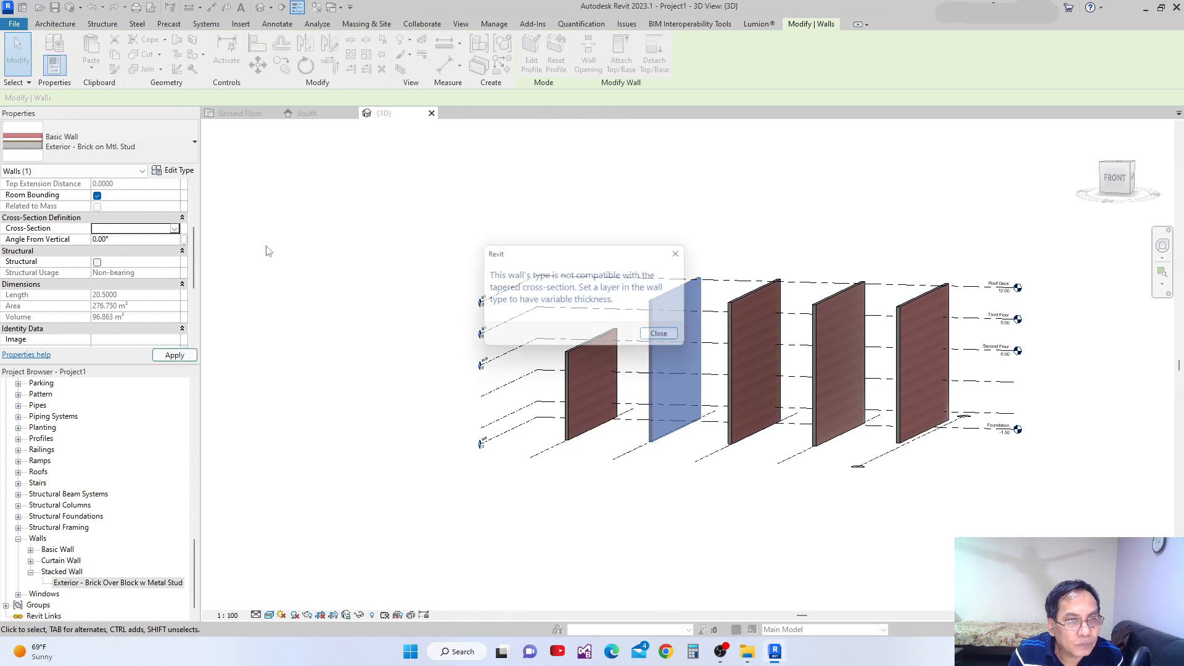
left_click(655, 338)
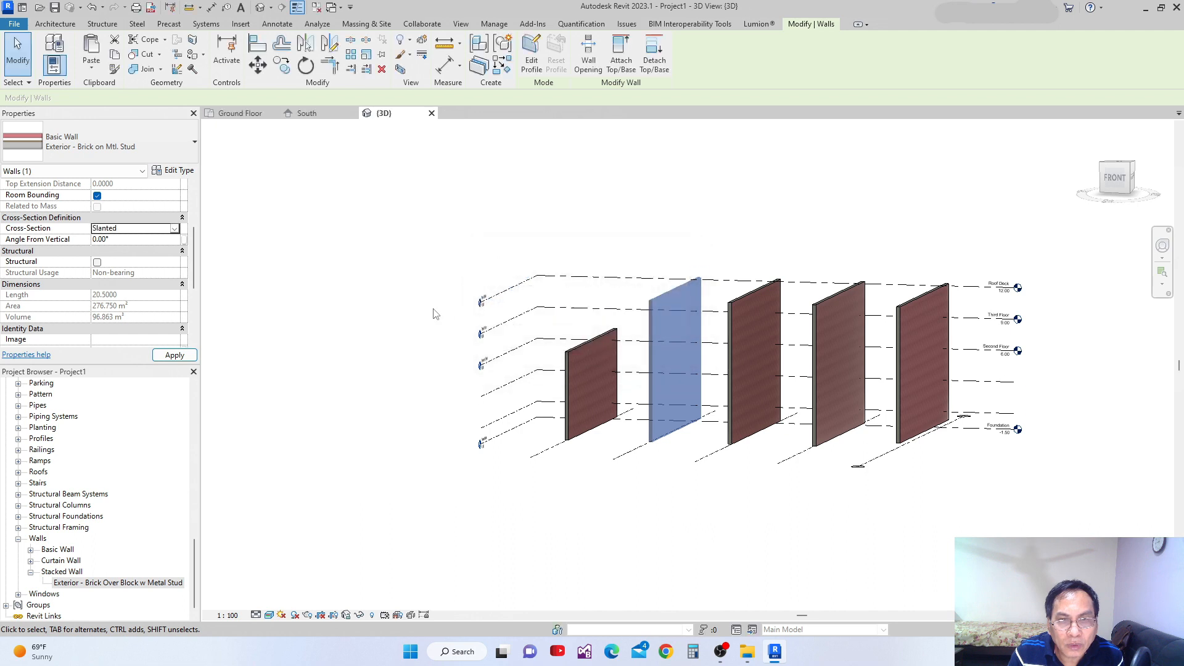
Switch the second wall's cross-section to Vertical and back to Slanted, and set its angle from vertical to 30°.
left_click(177, 229)
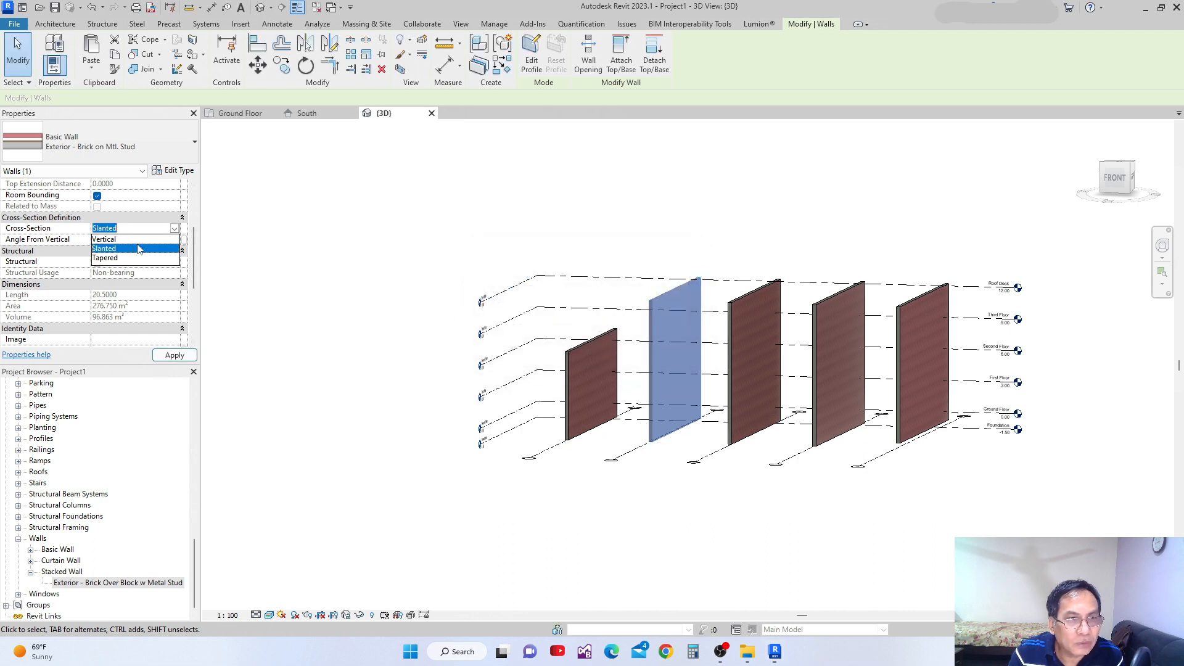
left_click(103, 240)
left_click(174, 229)
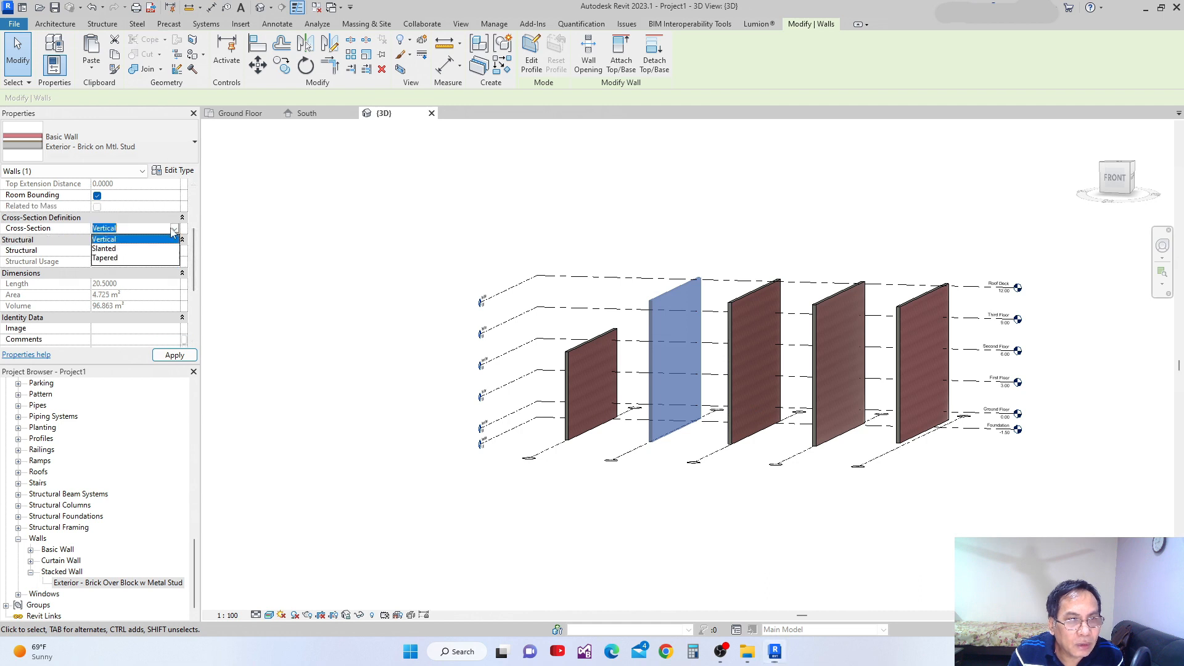
left_click(104, 249)
left_click(119, 240)
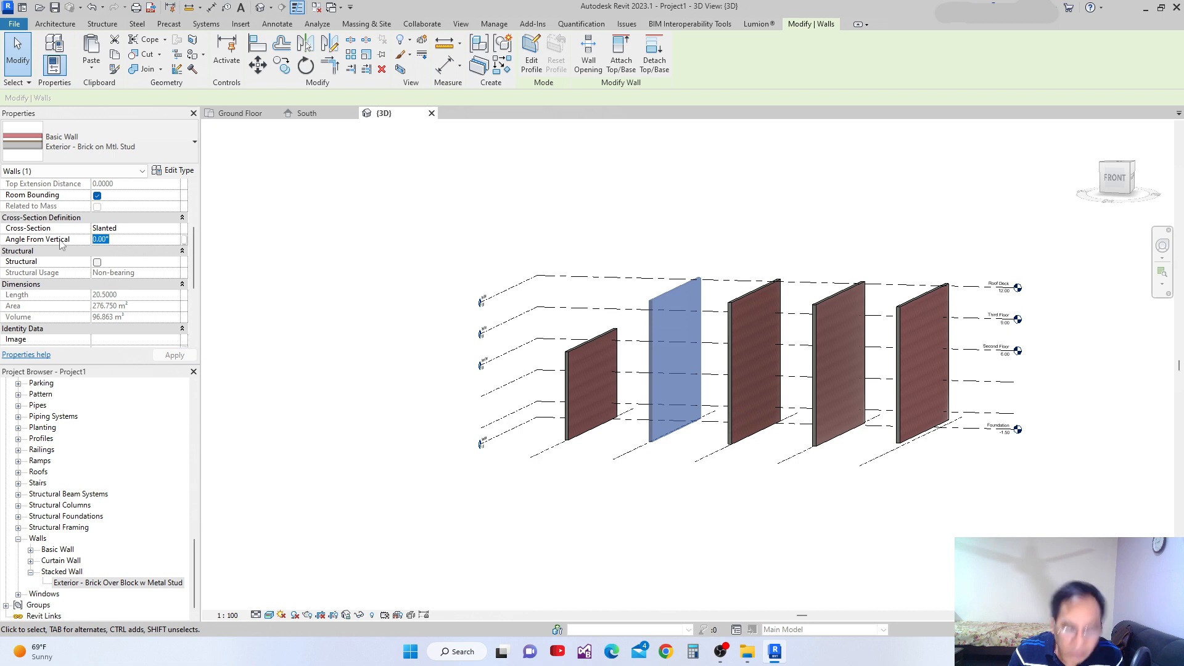
type("30")
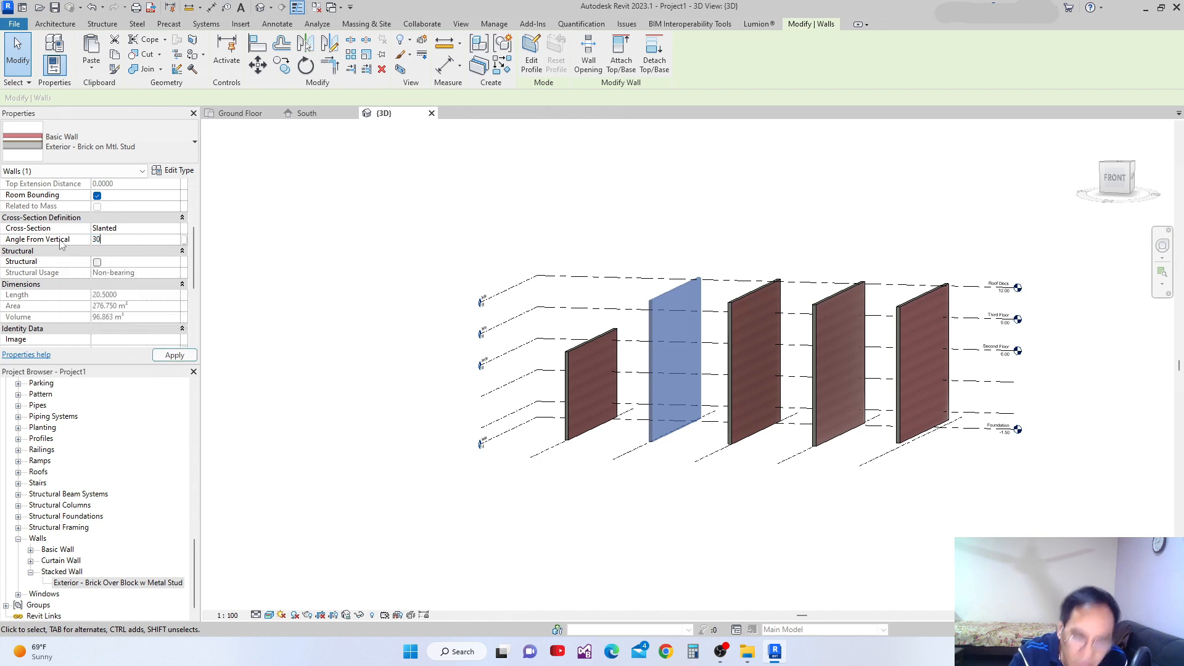
left_click(166, 356)
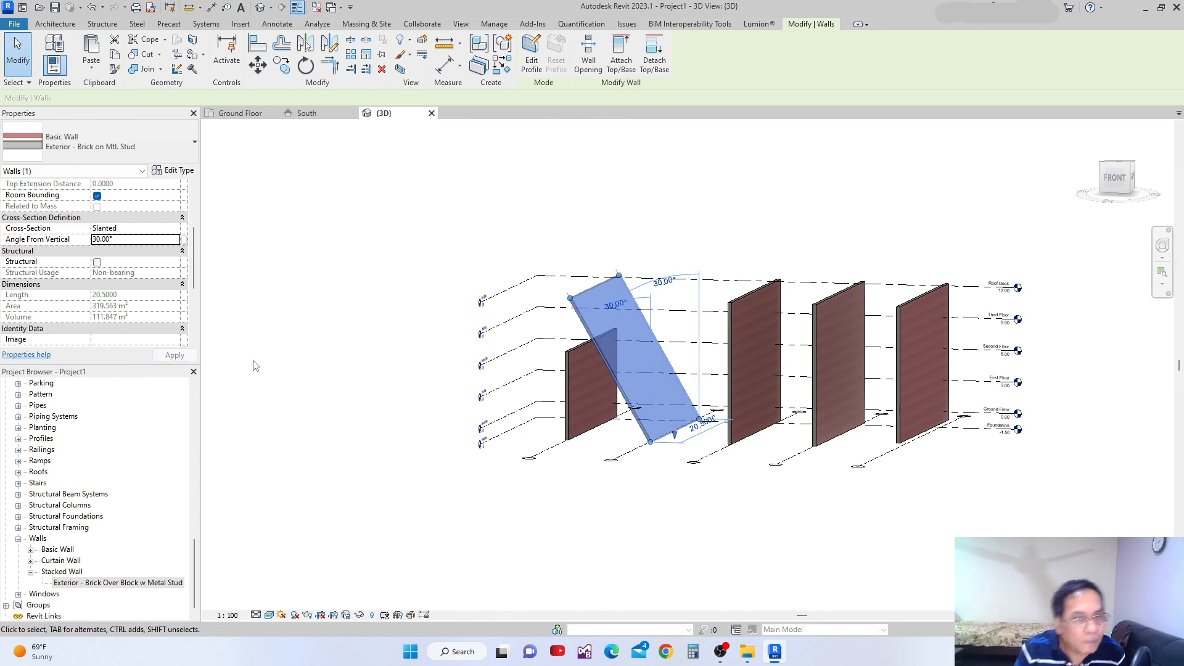
Review the slanted wall's remaining properties and set its cross-section back to Vertical.
left_click_drag(197, 270, 203, 328)
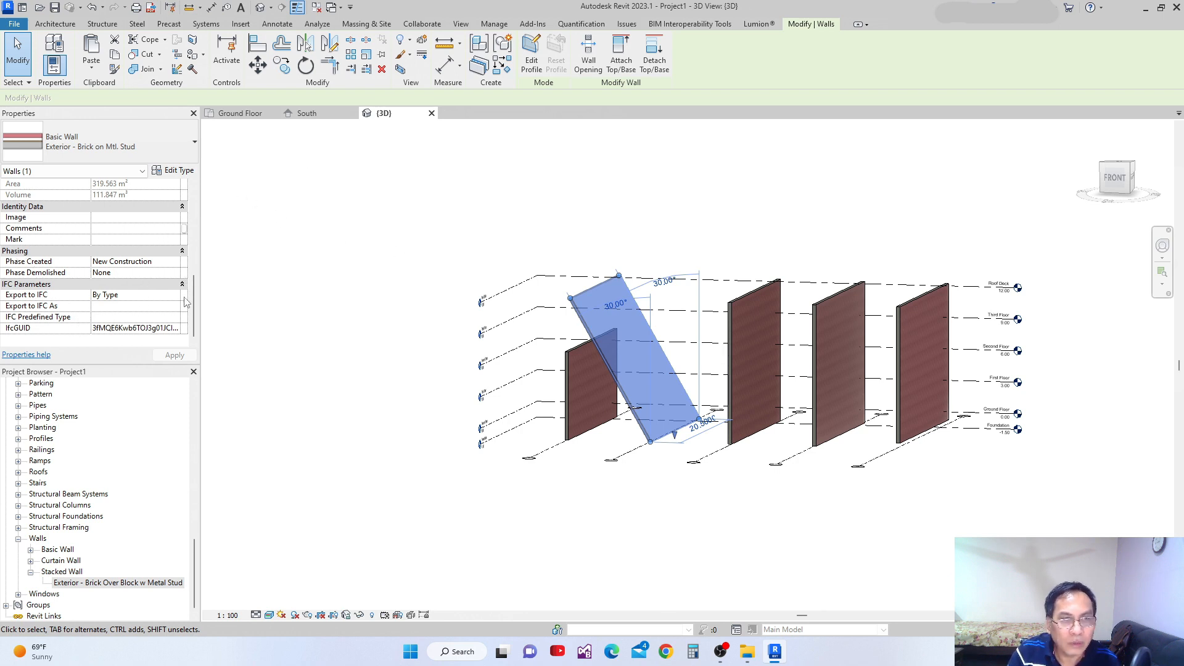
mouse_move(194, 322)
left_mouse_down()
mouse_move(199, 270)
mouse_move(201, 315)
left_mouse_up()
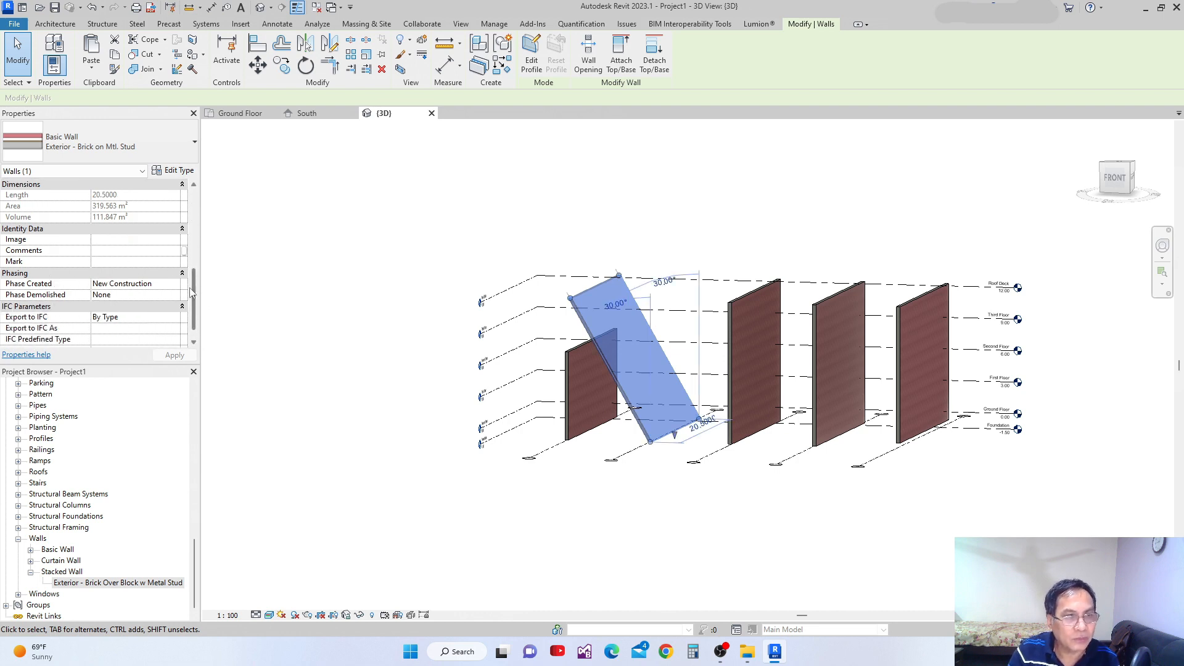
left_click_drag(191, 283, 208, 228)
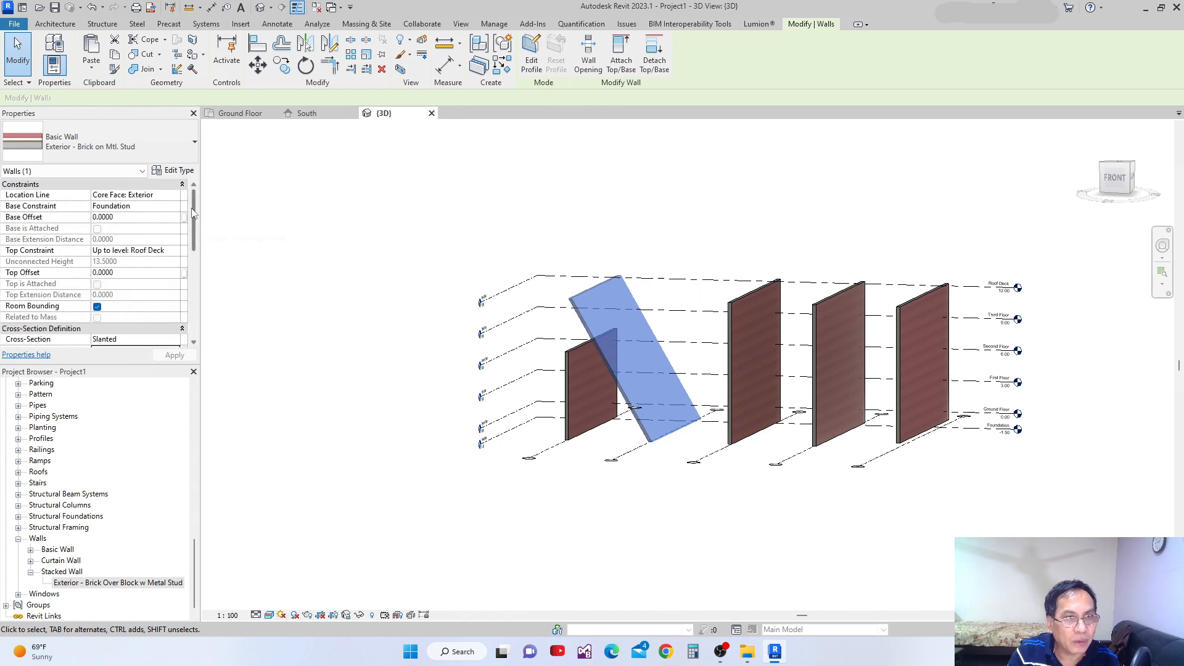
left_click_drag(195, 233, 196, 259)
left_click(175, 251)
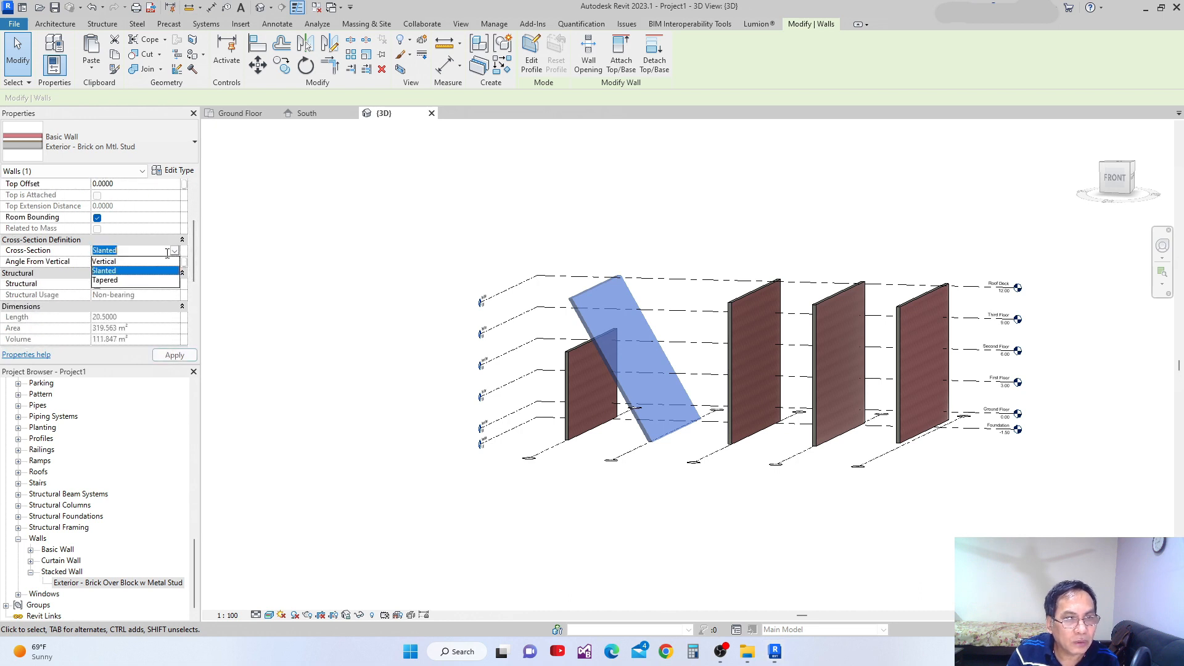
left_click(135, 264)
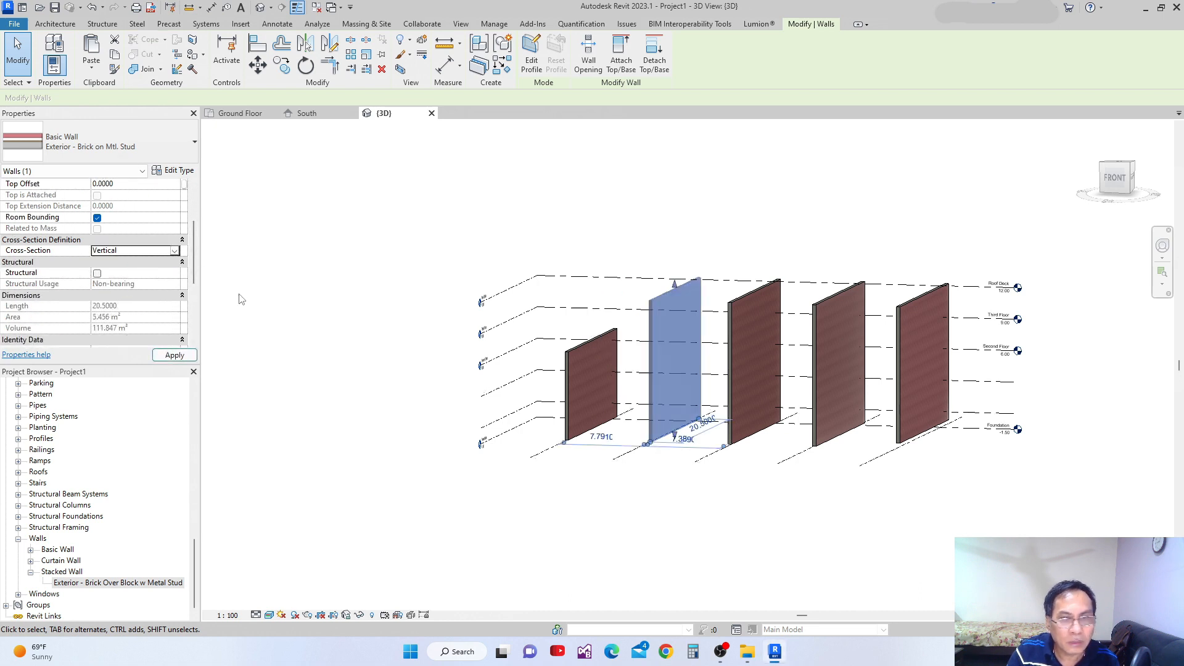
Review the type properties of the second brick wall in the 3D view, including its wrapping settings, without changing them.
scroll(567, 362, "up", 2)
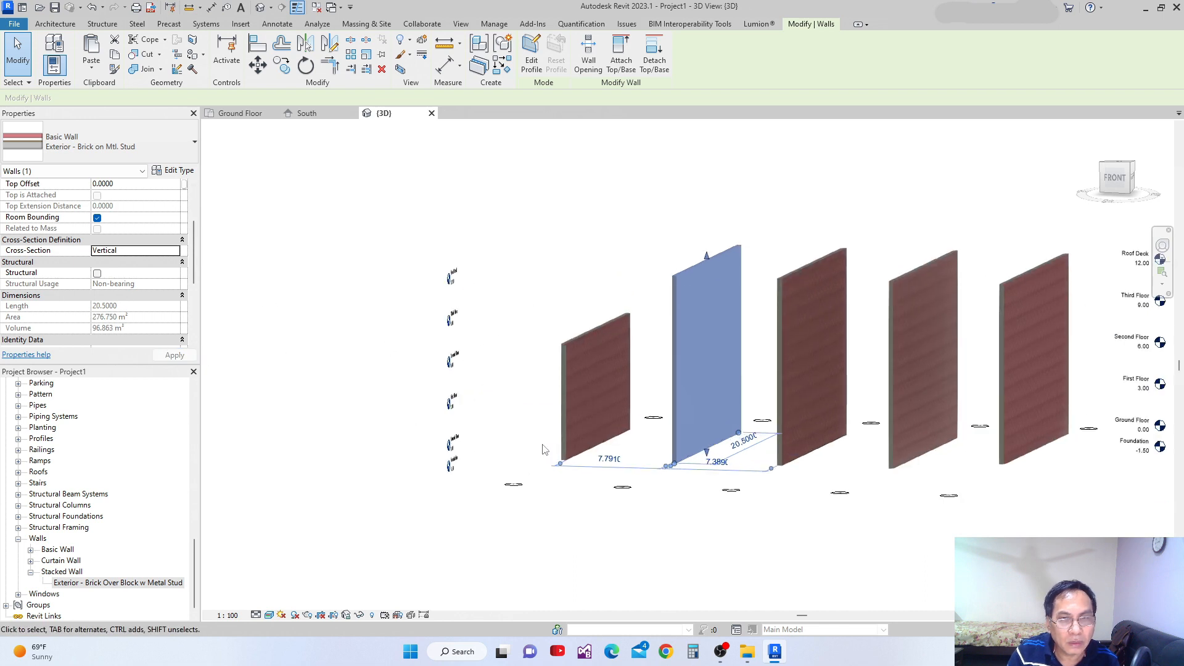
middle_click_drag(589, 467, 480, 443)
left_click(632, 526)
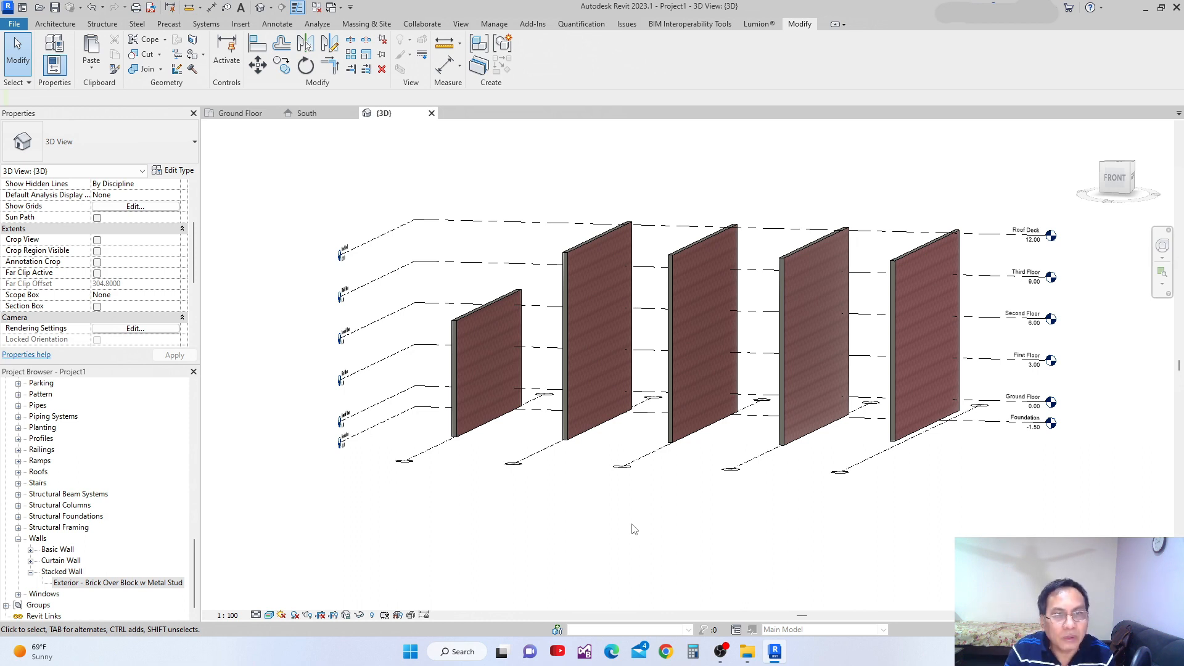
left_click(565, 295)
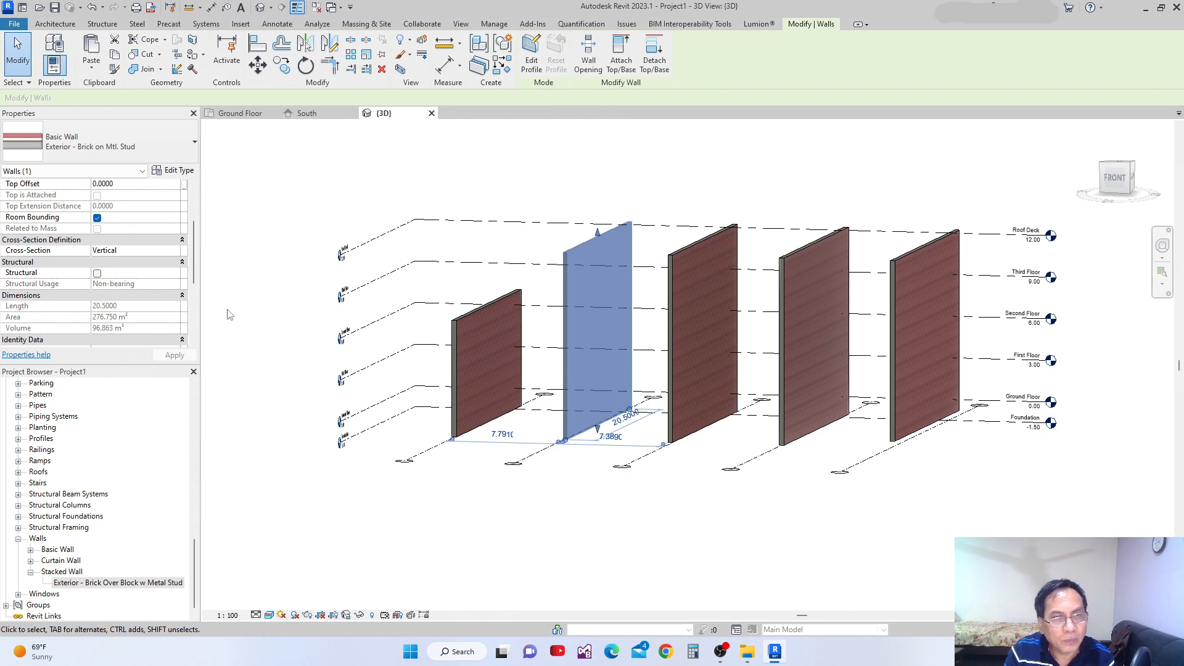
left_click(174, 171)
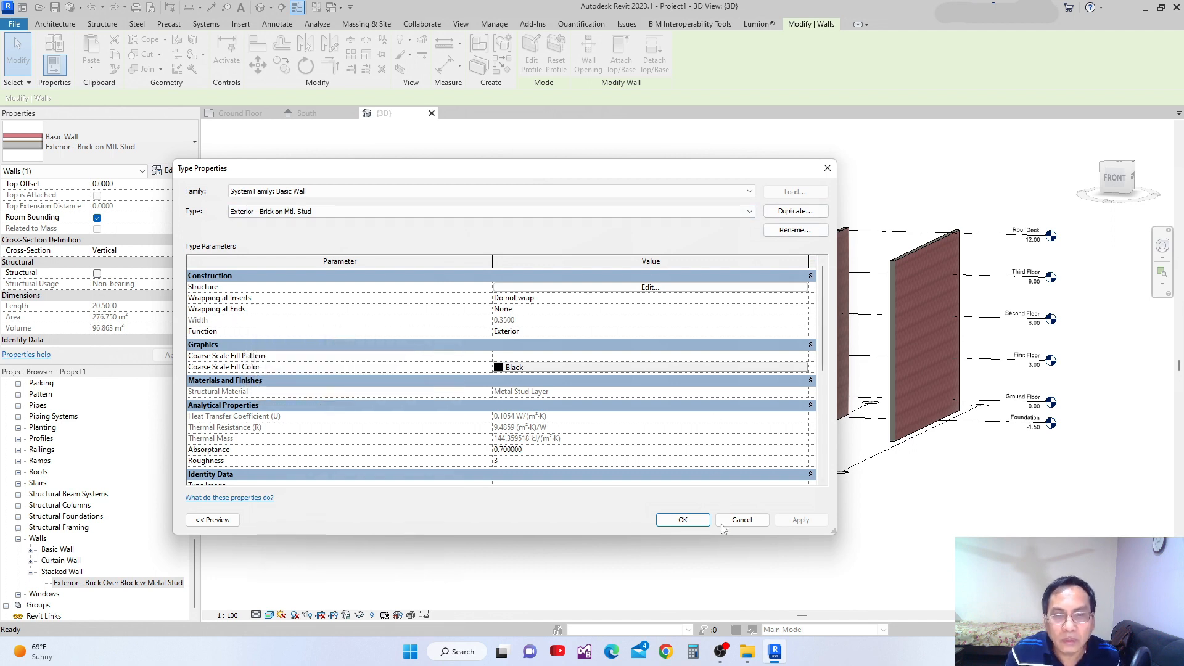
left_click(742, 520)
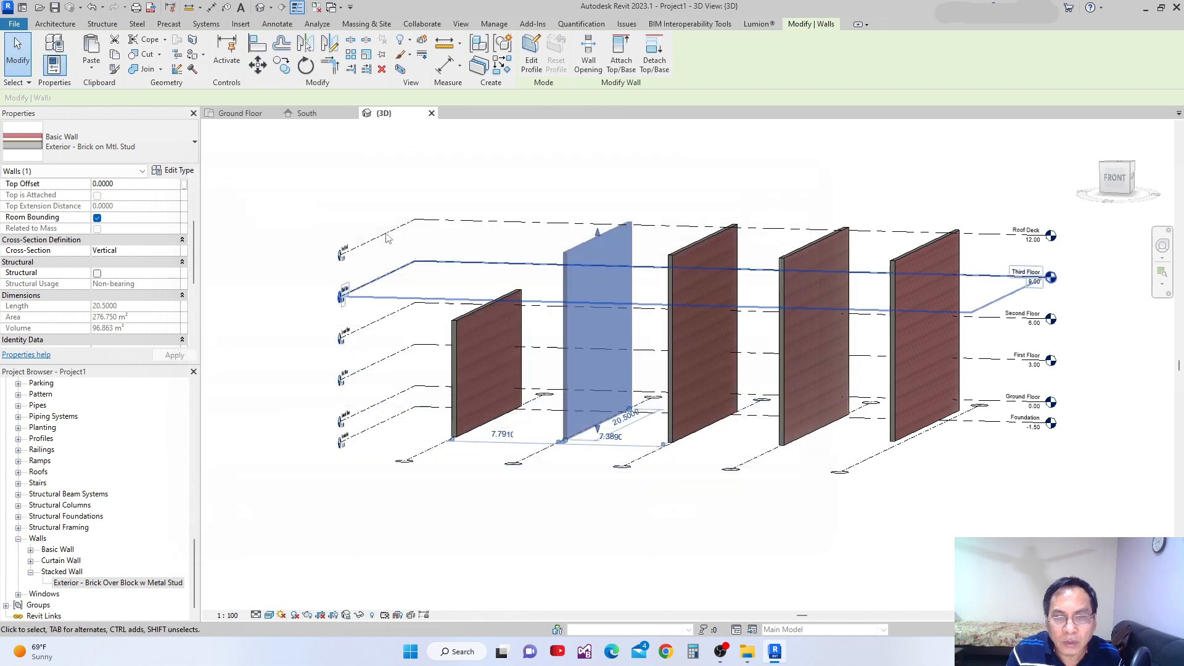
Switch to the South elevation and clear the wall selection near the top of the grid 2 wall.
left_click(309, 114)
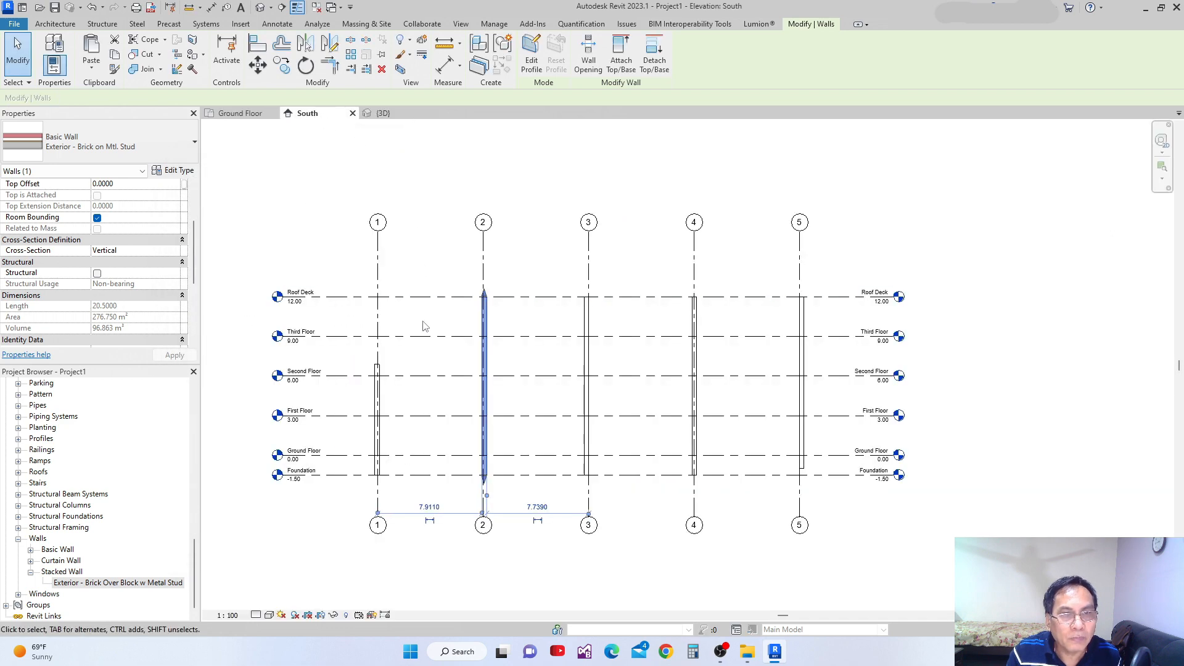
scroll(470, 304, "up", 8)
left_click(574, 319)
scroll(543, 309, "up", 1)
Set Wrapping at Ends to Exterior in the type properties of the grid 2 wall.
left_click(521, 311)
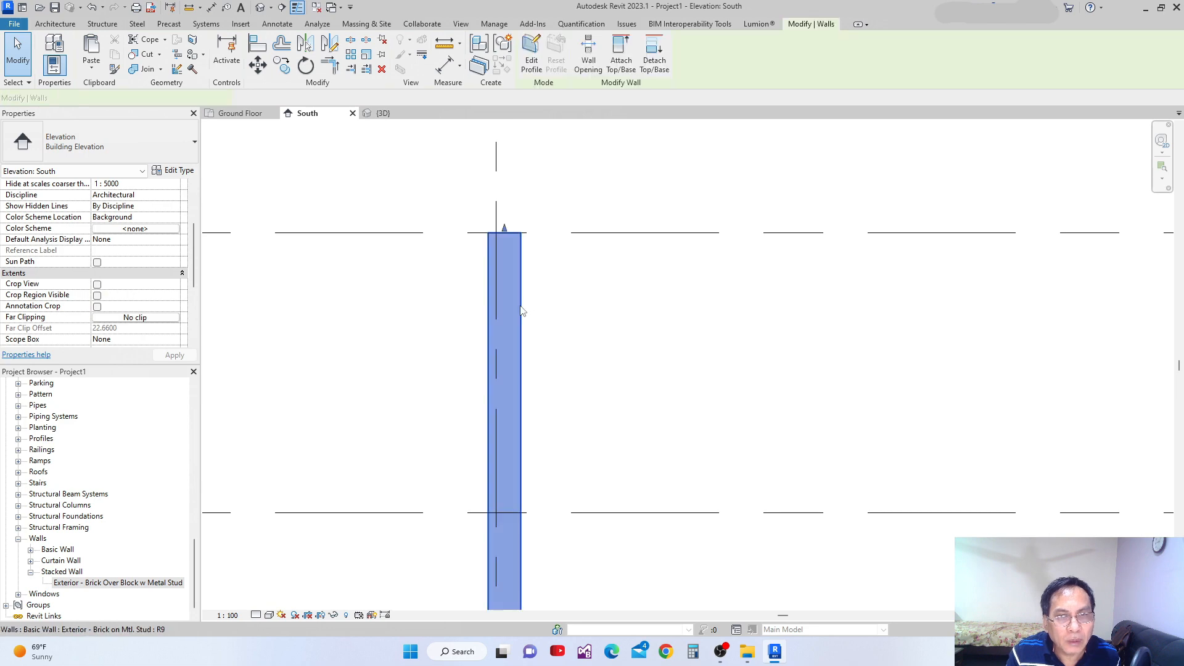
left_click(177, 171)
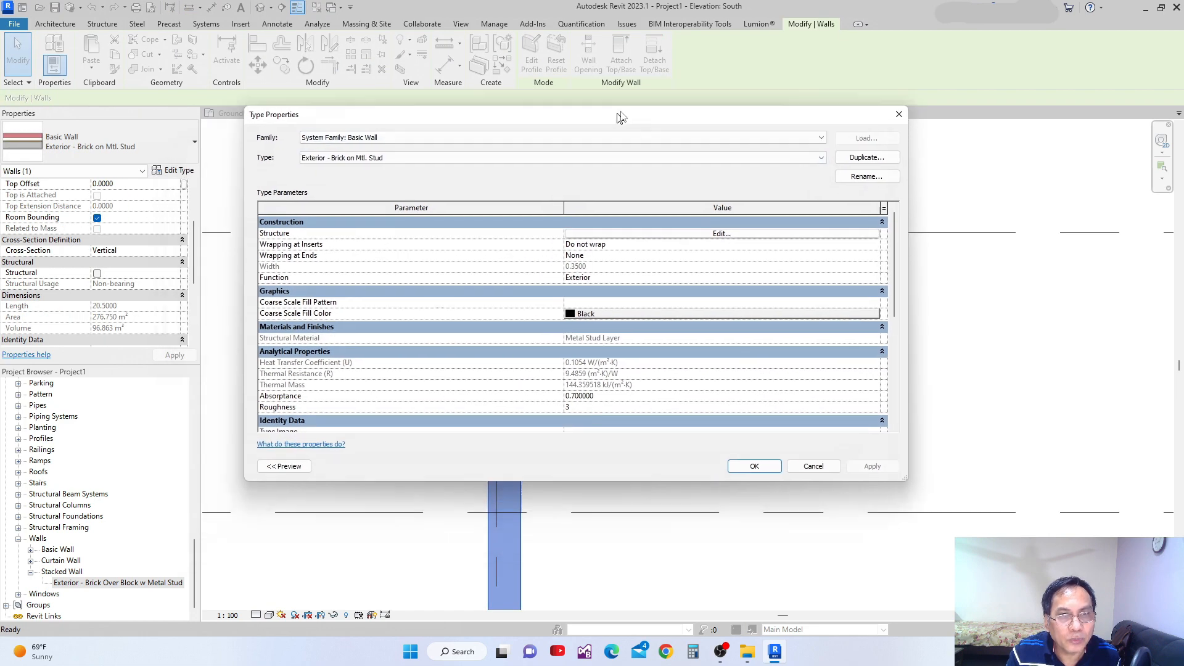
left_click_drag(622, 118, 517, 168)
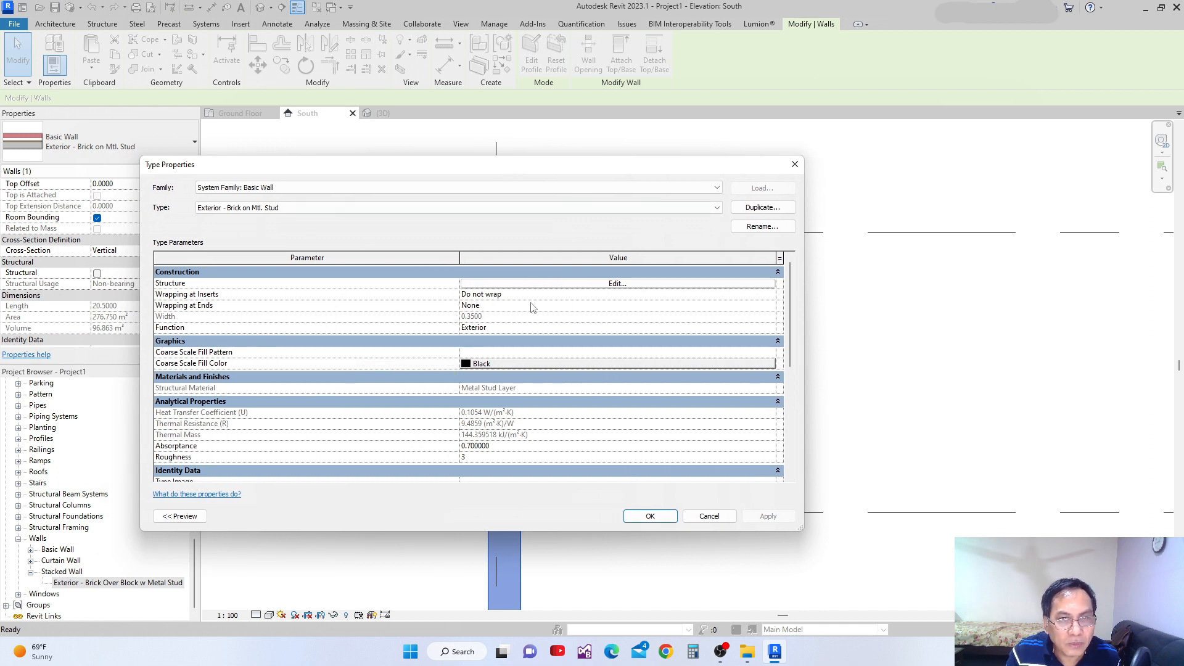
left_click(776, 307)
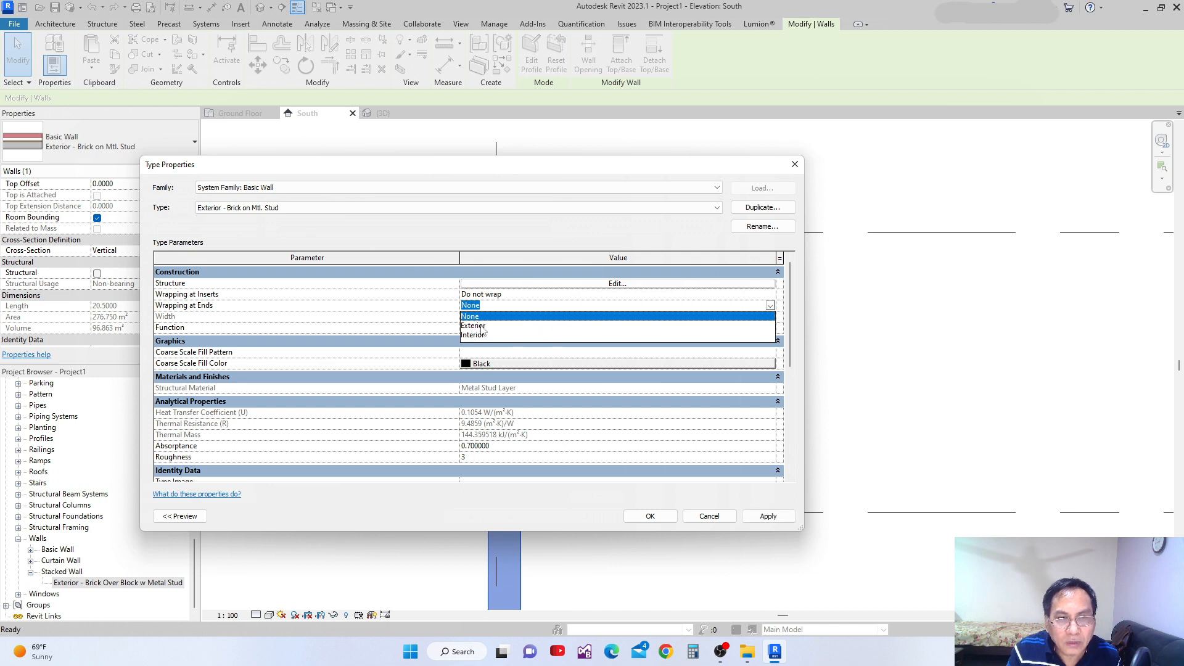
left_click(478, 325)
left_click(768, 516)
left_click(651, 516)
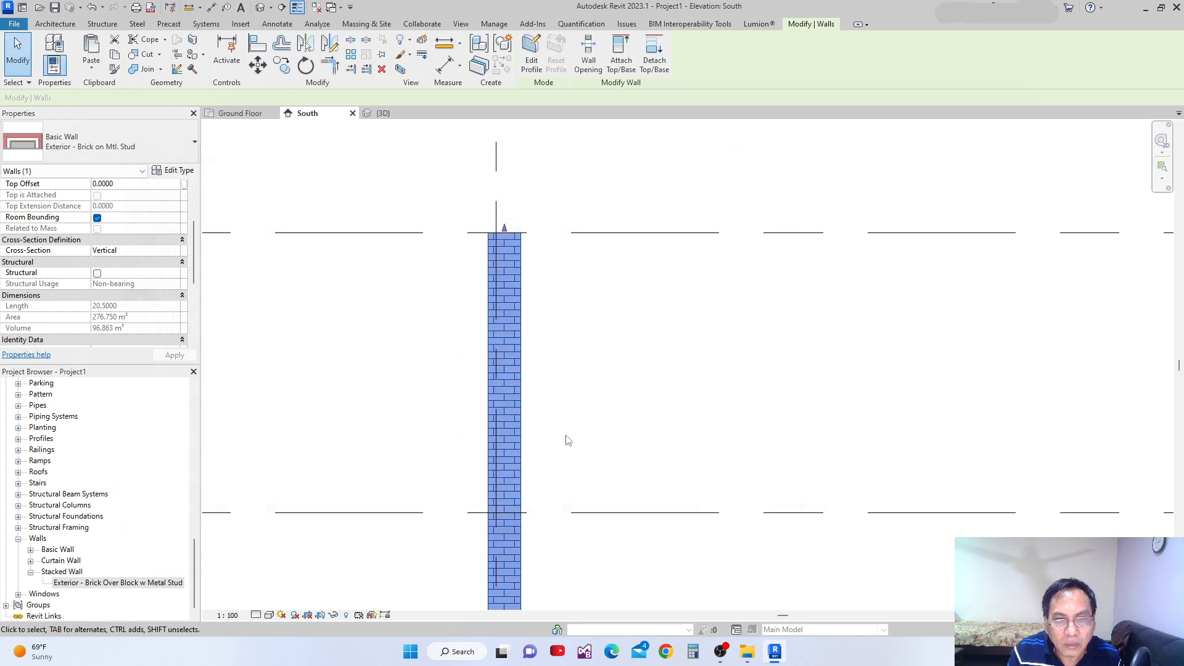
left_click(630, 332)
Set the South elevation's visual style to Realistic and inspect the brick finish on the grid 2 wall's end.
scroll(610, 348, "down", 5)
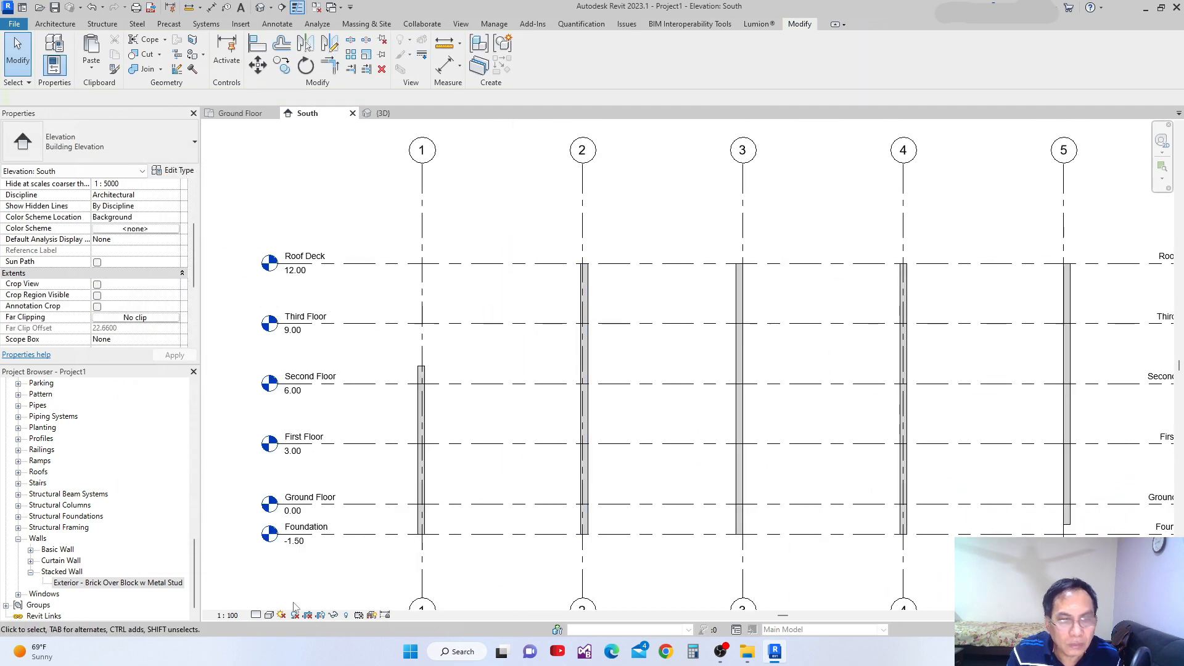
left_click(269, 615)
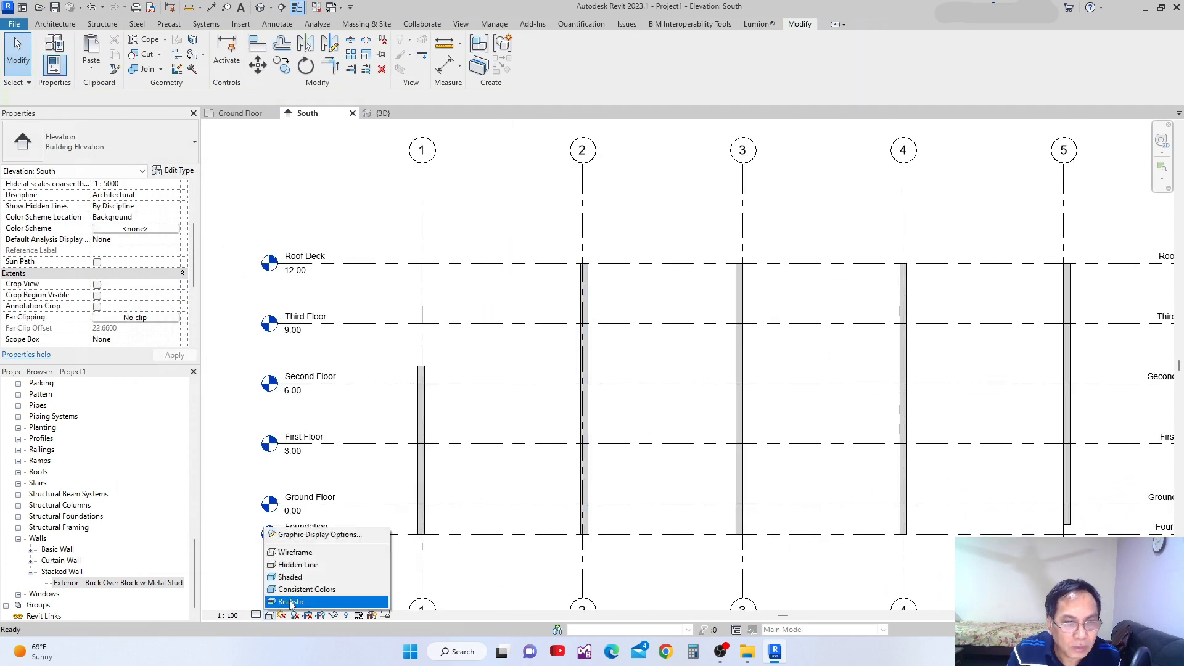
left_click(291, 602)
scroll(571, 320, "up", 4)
scroll(565, 213, "down", 2)
scroll(571, 331, "down", 3)
scroll(567, 469, "up", 6)
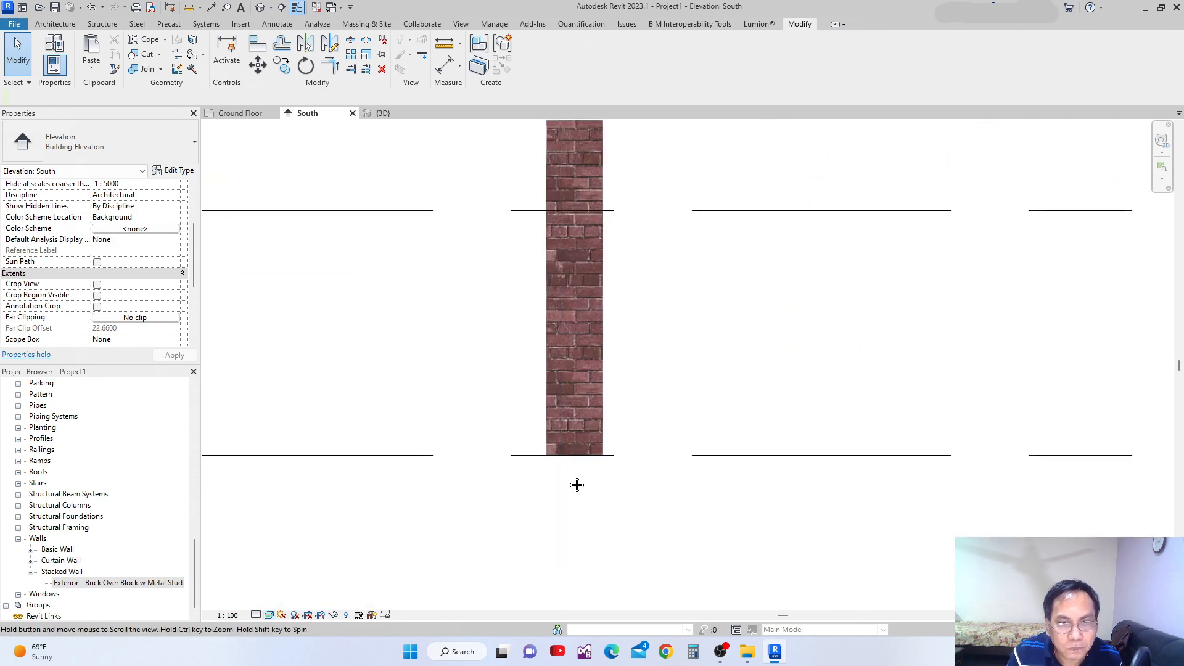
middle_click_drag(578, 480, 541, 605)
scroll(535, 599, "up", 1)
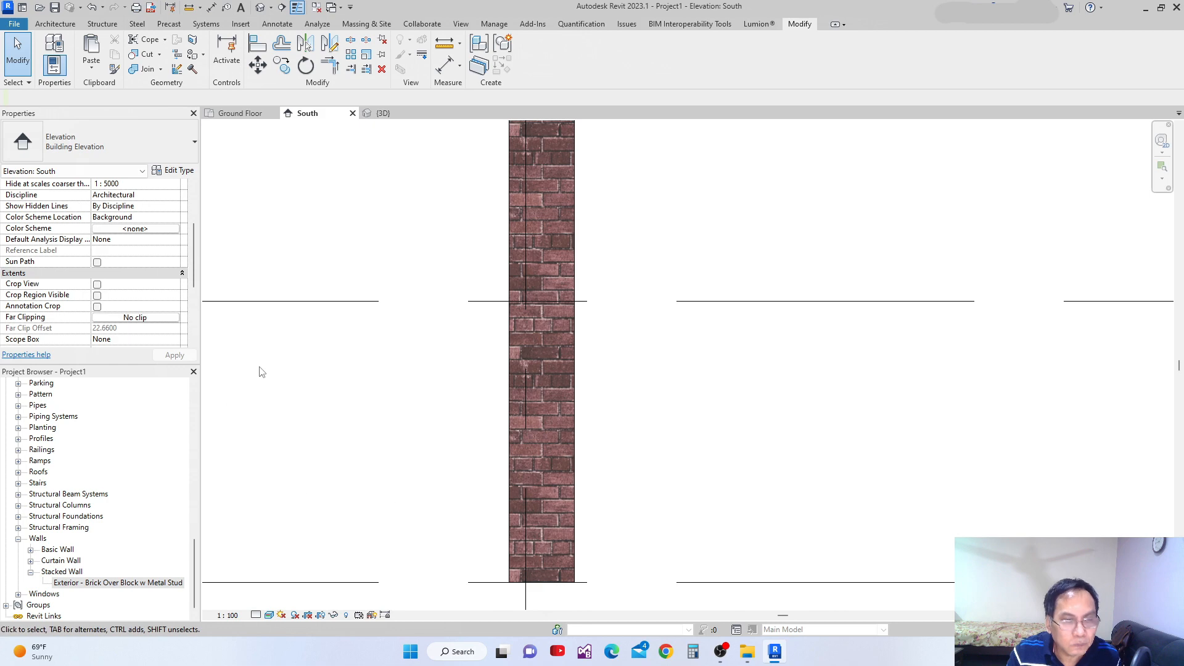
Change Wrapping at Ends to Interior for the grid 2 wall's type, Exterior - Brick on Mtl. Stud.
left_click(175, 170)
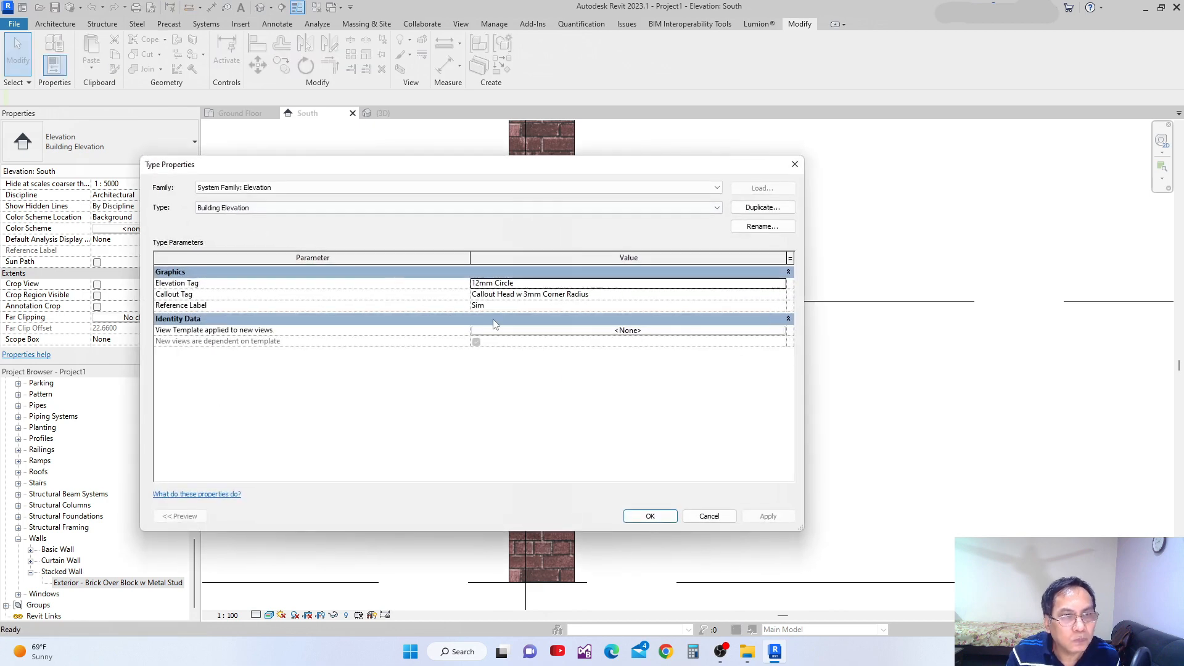
left_click(802, 170)
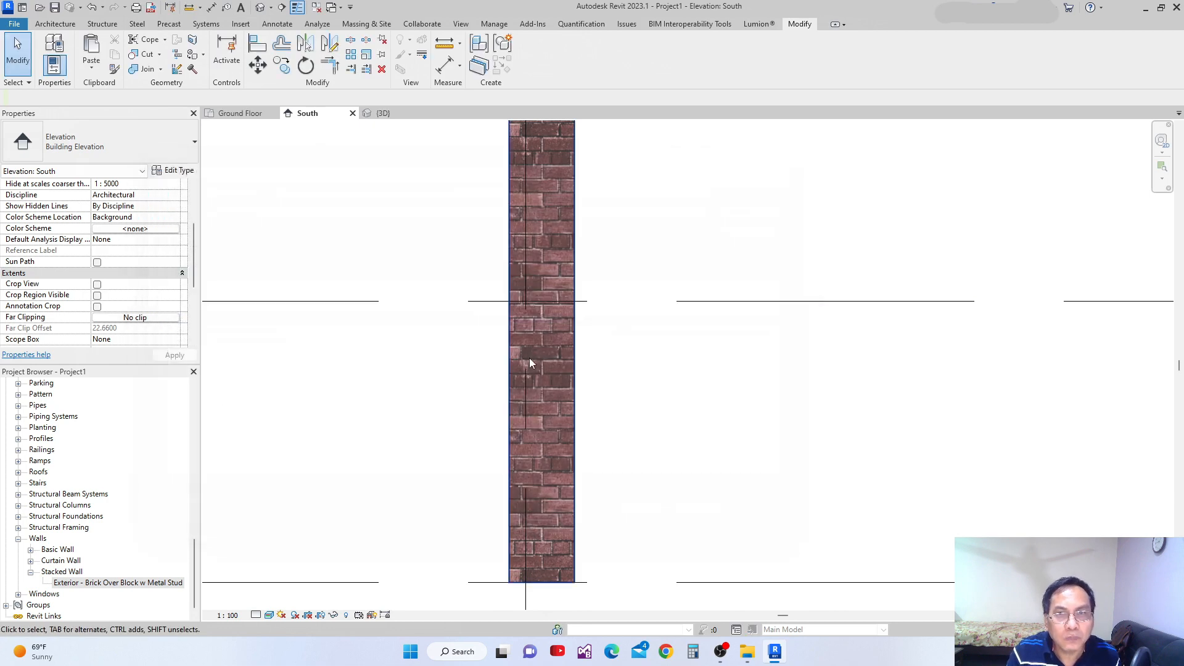
scroll(524, 395, "down", 4)
middle_click_drag(521, 394, 539, 475)
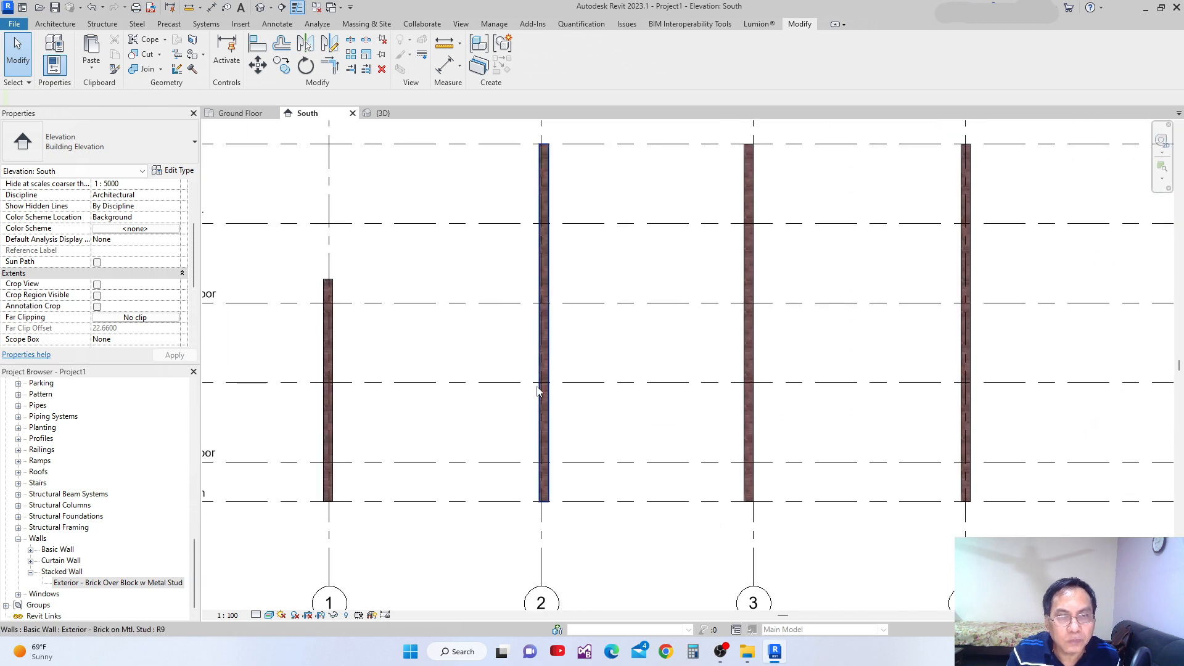
left_click(546, 336)
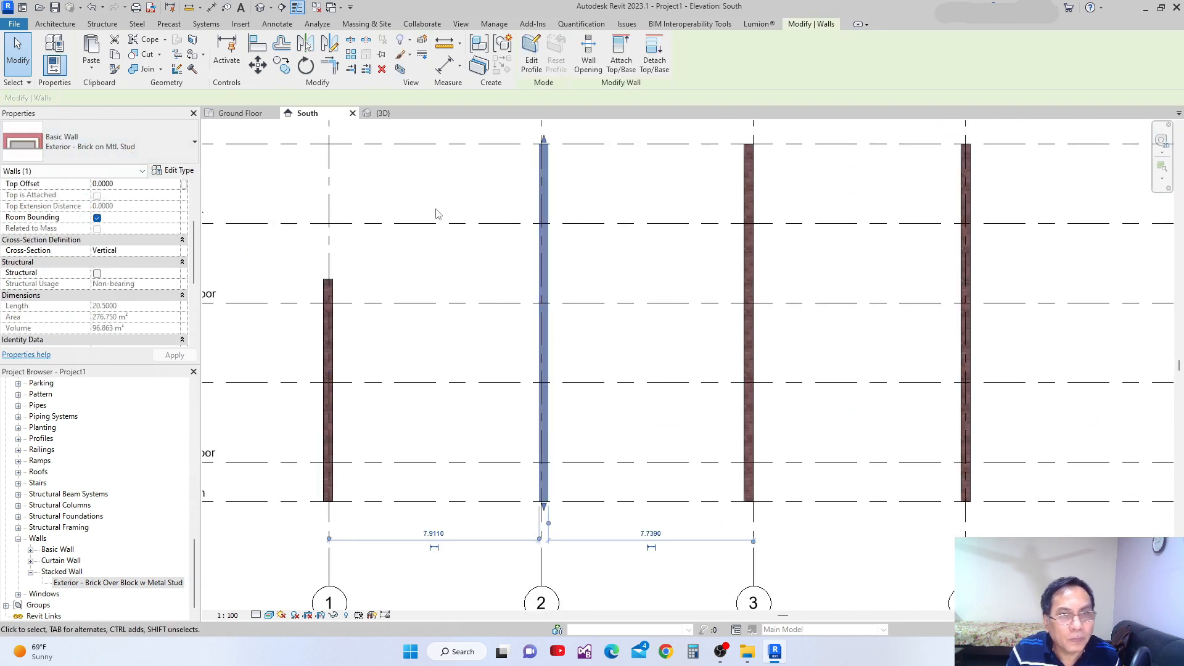
scroll(552, 165, "up", 5)
scroll(551, 168, "up", 3)
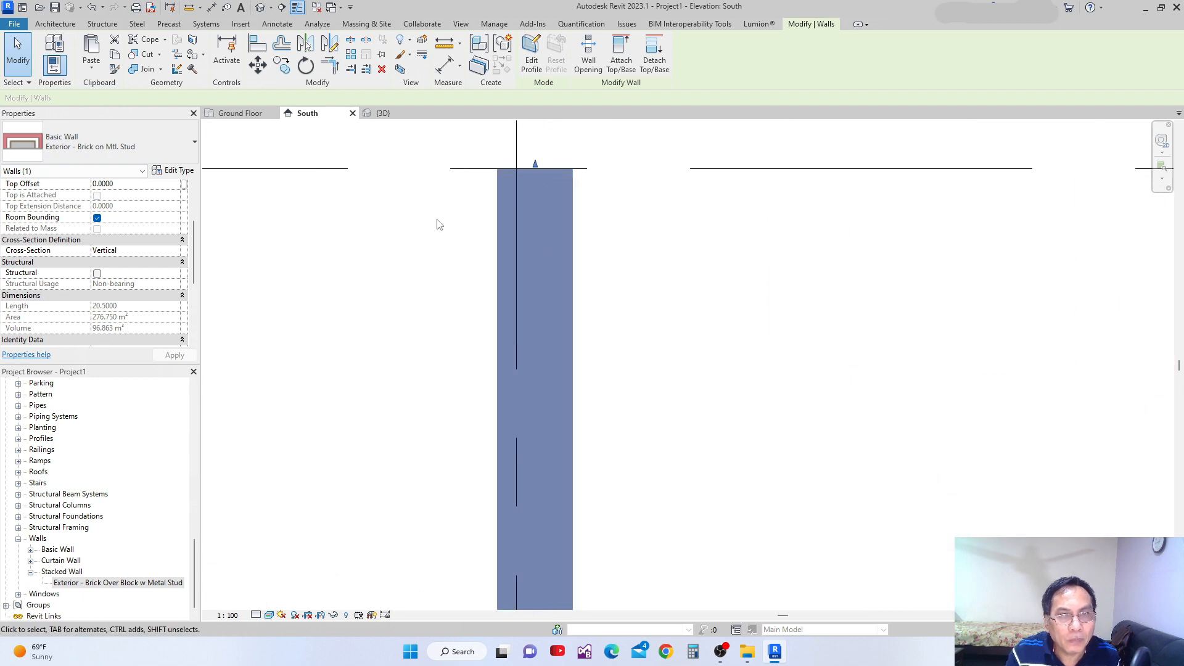
scroll(438, 222, "up", 2)
left_click(184, 172)
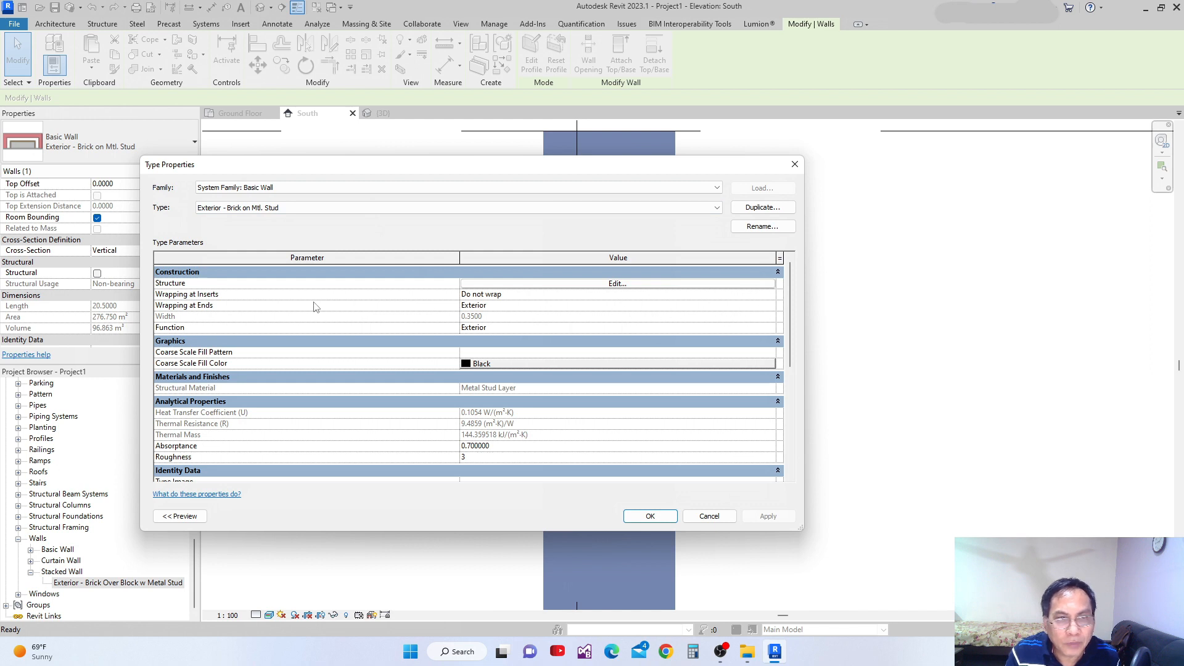
left_click(769, 307)
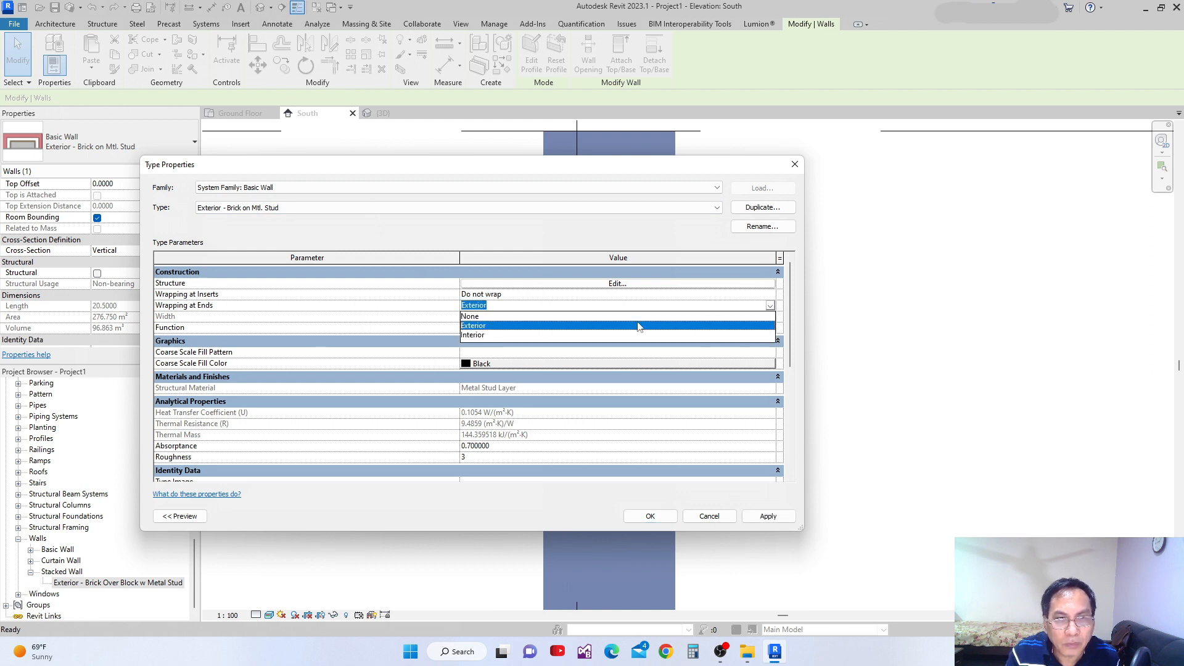
left_click(469, 336)
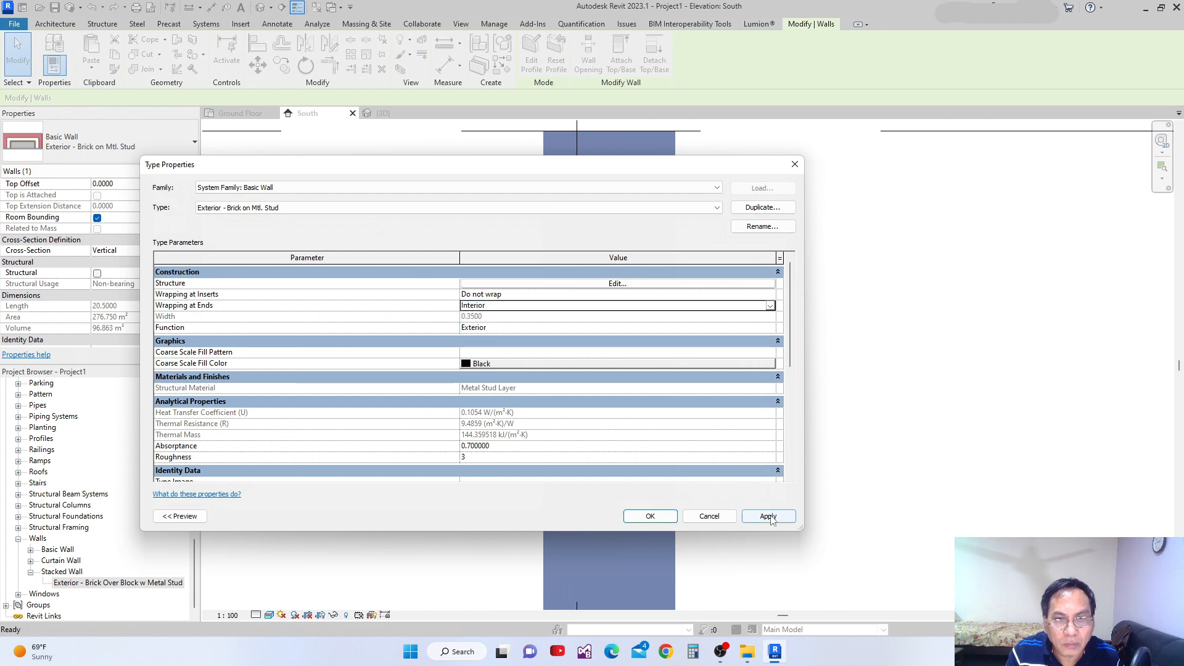
left_click(648, 516)
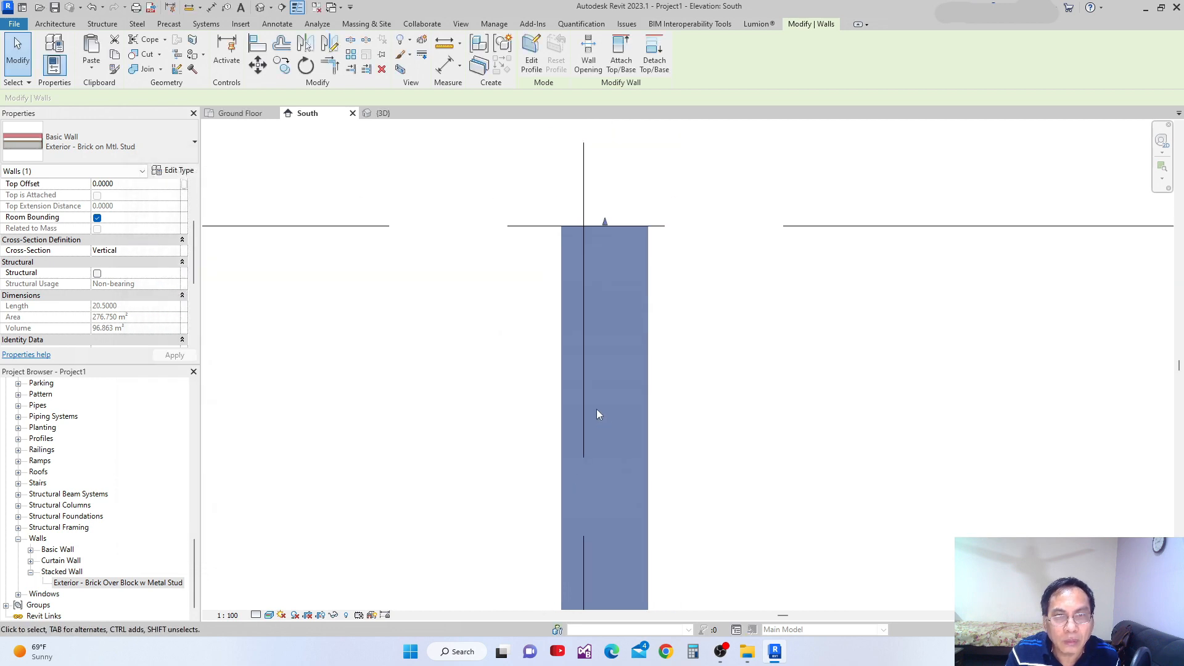
Deselect the wall and set the South elevation's detail level to Fine.
left_click(758, 379)
scroll(652, 302, "down", 6)
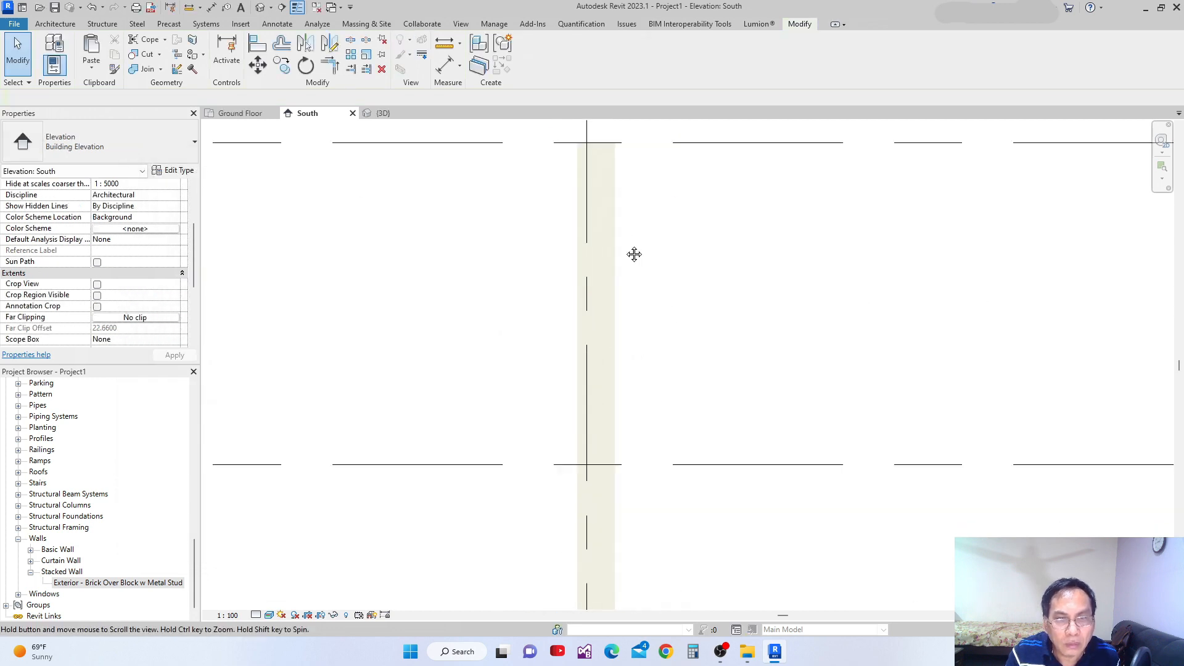
scroll(628, 399, "down", 1)
middle_click_drag(627, 399, 600, 242)
scroll(600, 243, "down", 3)
left_click(257, 616)
left_click(271, 602)
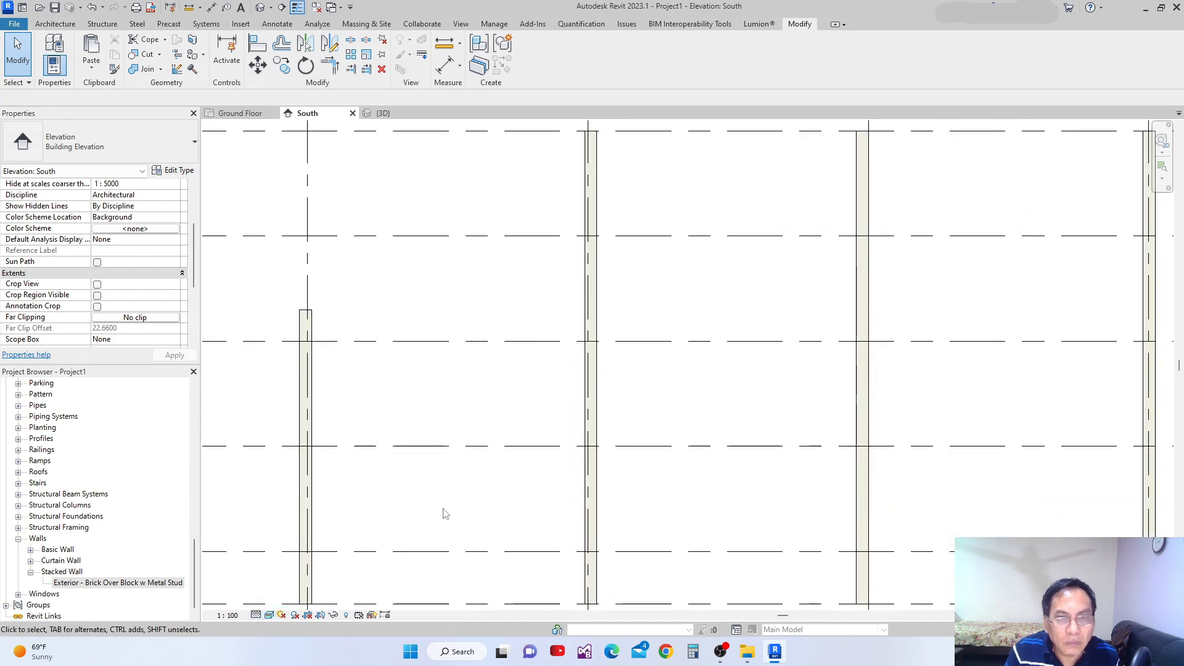
Reapply the Realistic visual style to the South elevation and inspect the top end of the grid 2 wall.
scroll(568, 325, "down", 1)
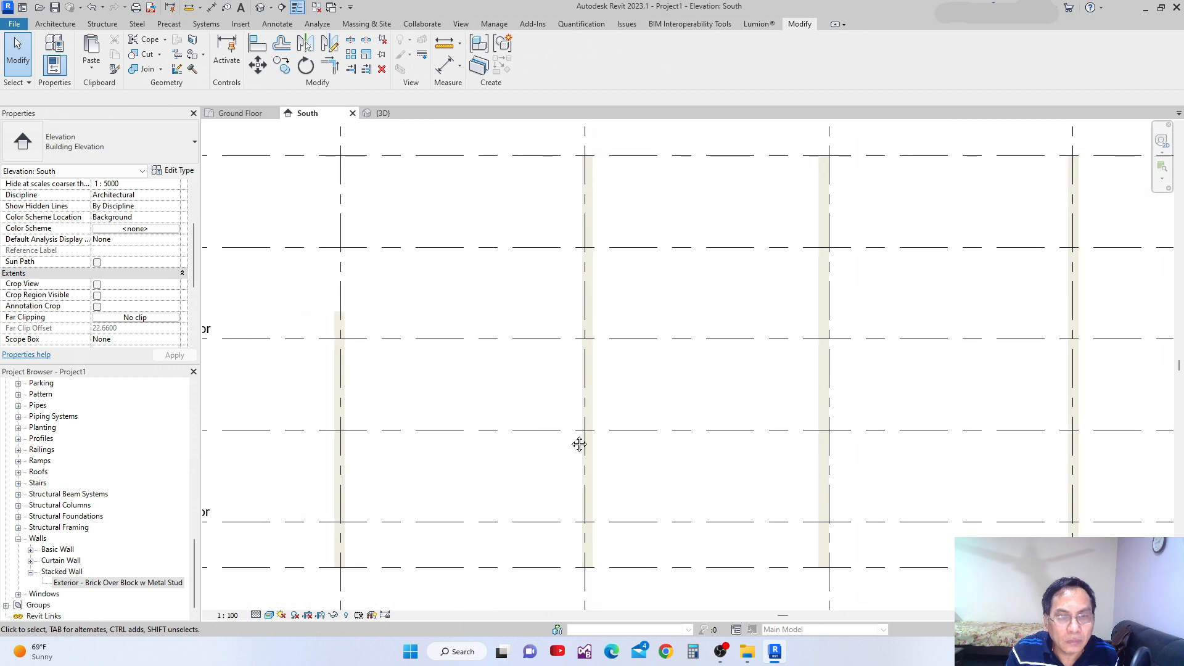
middle_click_drag(570, 441, 572, 400)
left_click(270, 615)
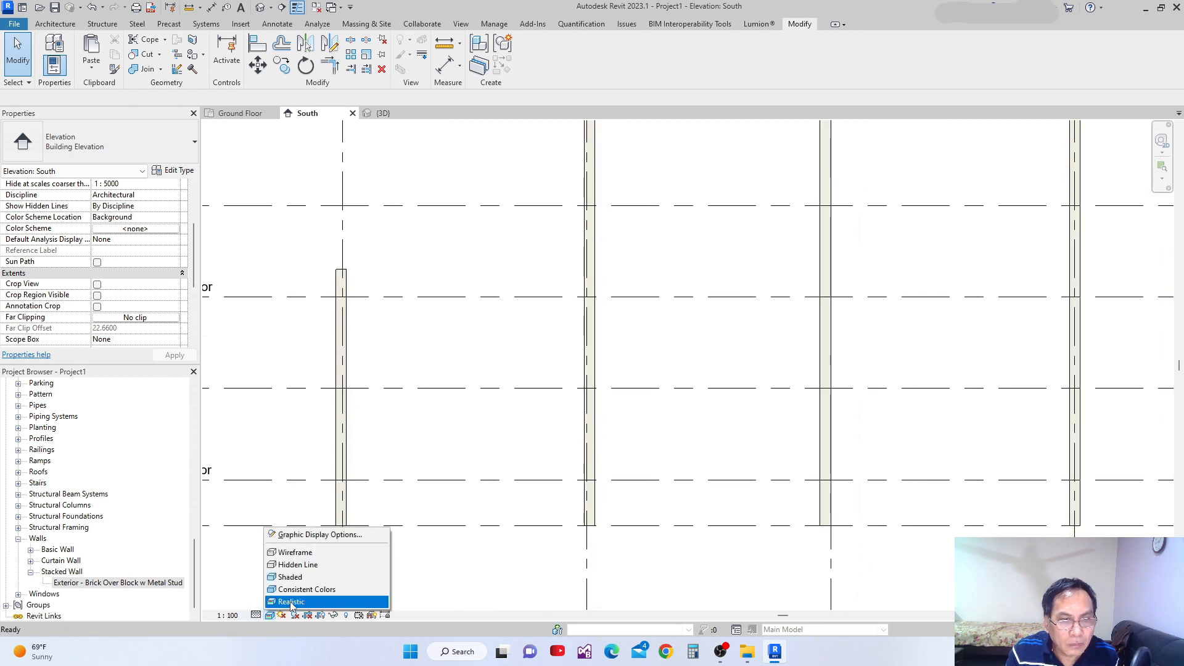
left_click(292, 602)
scroll(571, 442, "up", 5)
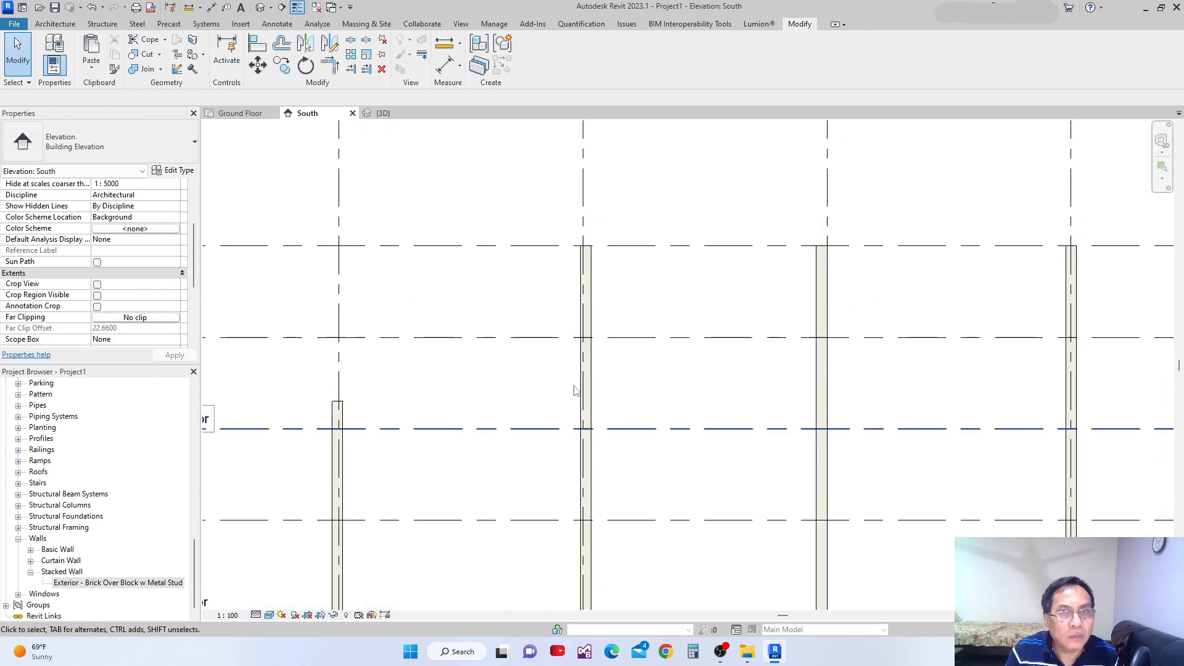
Set Wrapping at Ends to None for the grid 2 wall's type, Exterior - Brick on Mtl. Stud.
left_click(589, 311)
middle_click_drag(643, 299, 671, 290)
scroll(571, 335, "down", 5)
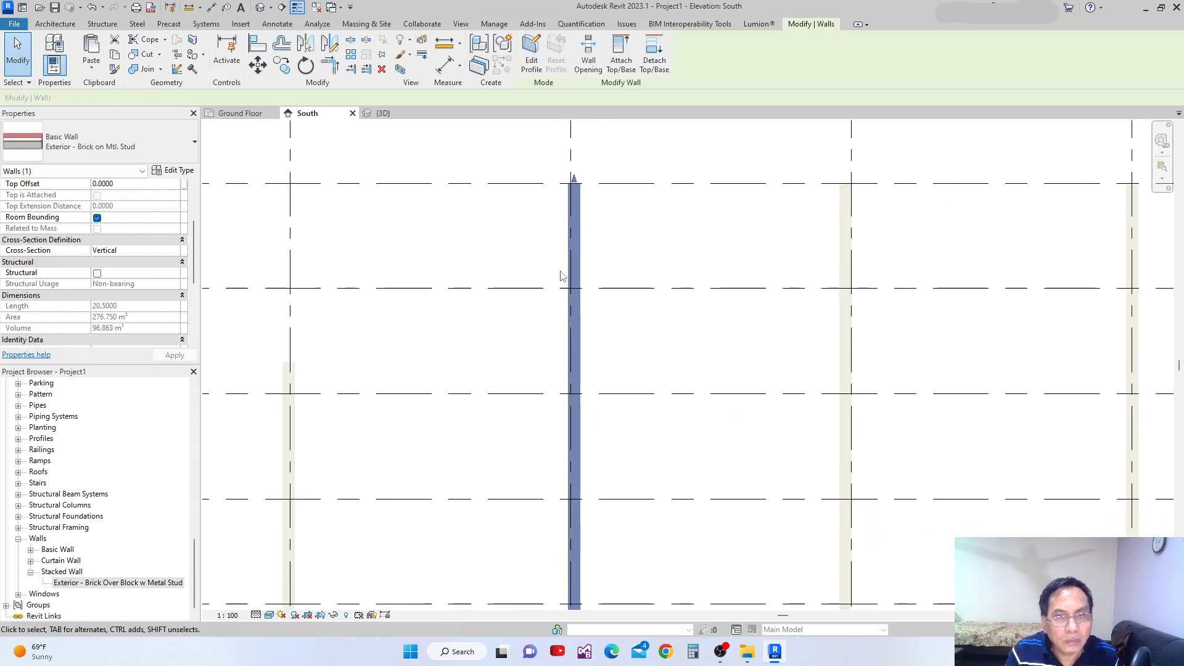
middle_click_drag(592, 429, 602, 405)
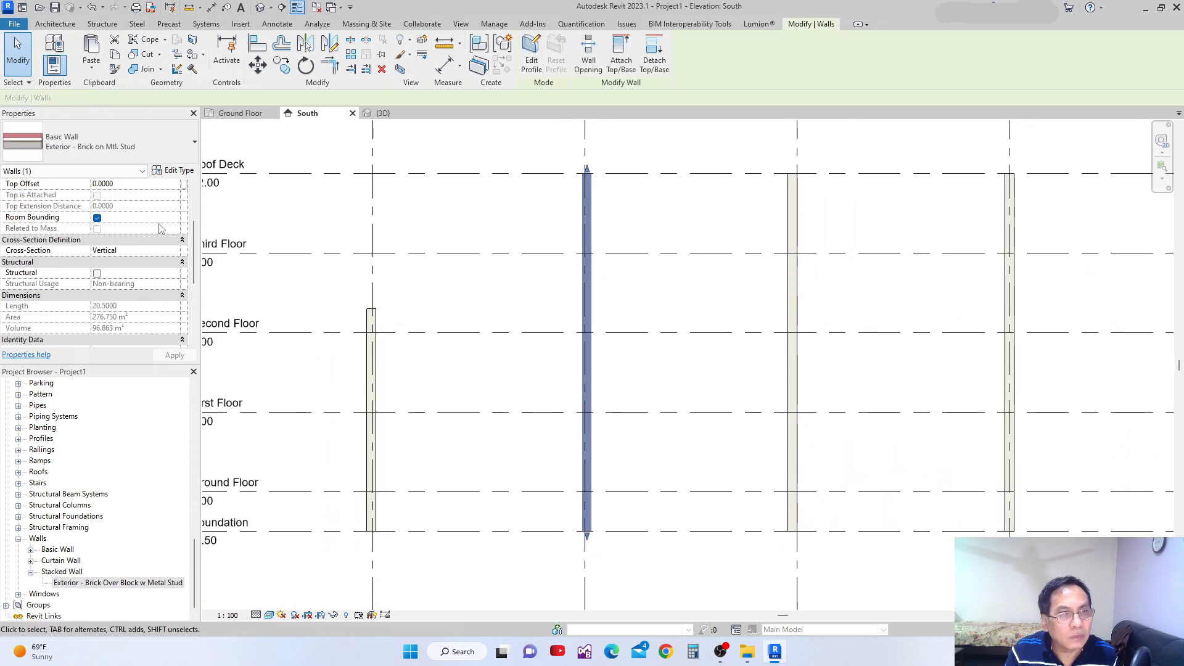
scroll(555, 209, "up", 4)
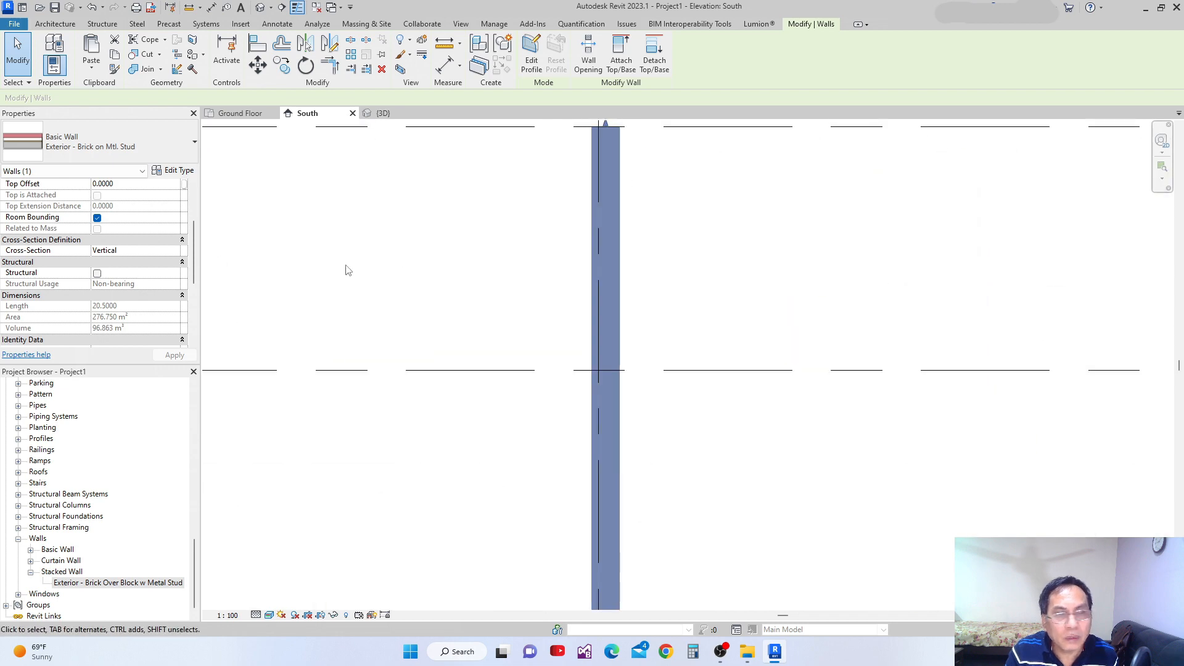
scroll(540, 430, "down", 2)
scroll(539, 429, "down", 1)
middle_click_drag(525, 435, 528, 331)
scroll(382, 367, "up", 2)
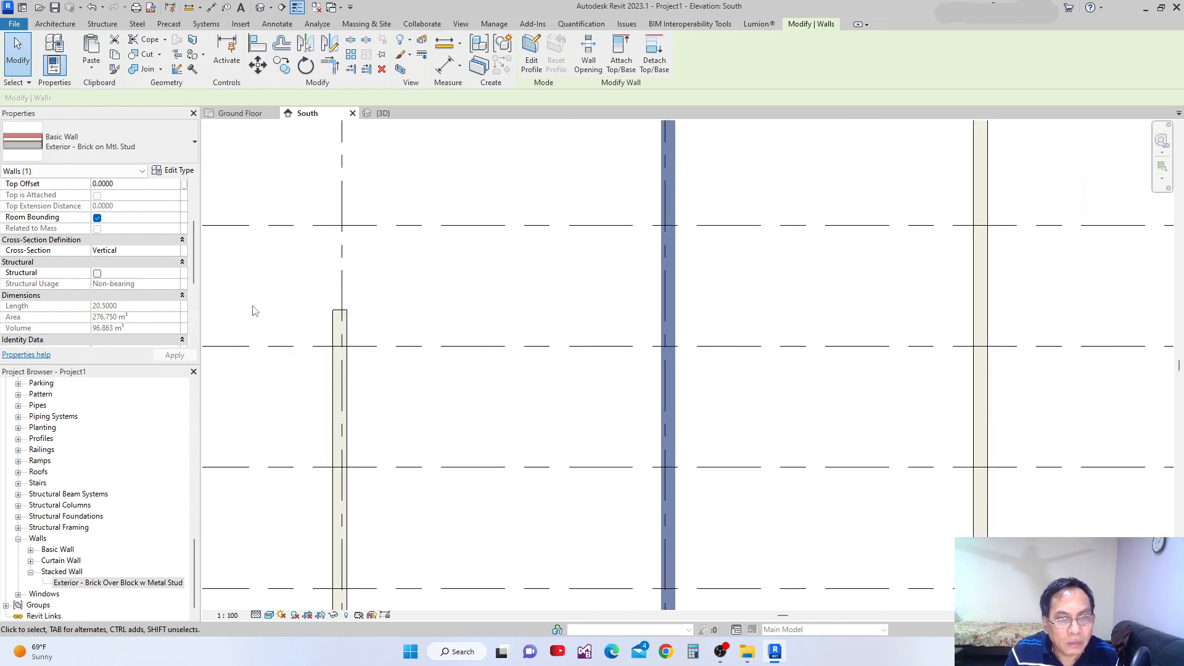
left_click(176, 176)
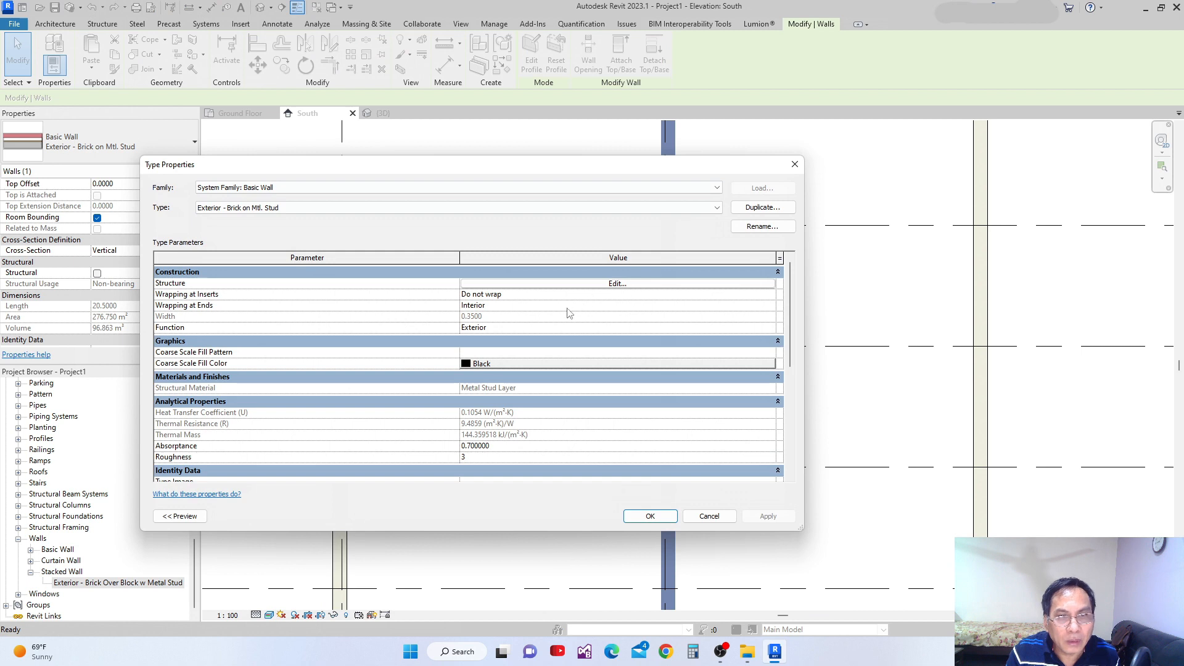
left_click(770, 306)
left_click(470, 317)
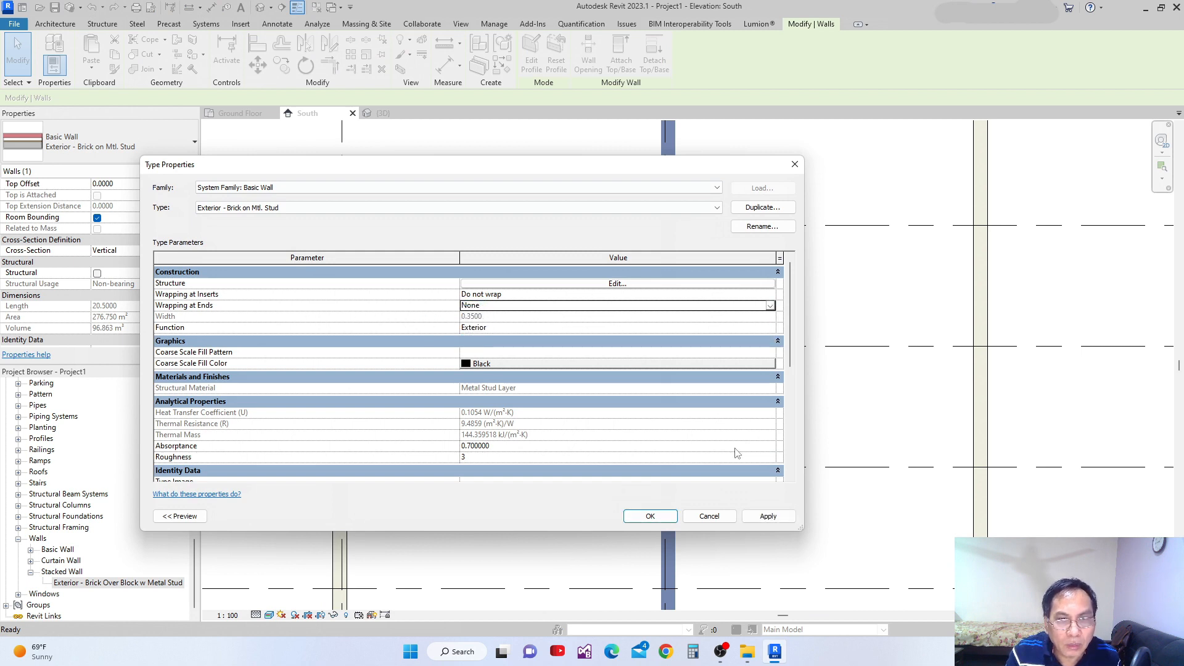
left_click(650, 516)
Review the grid 2 wall's end in the South elevation and set its type's Wrapping at Ends to Exterior.
scroll(656, 436, "down", 3)
scroll(656, 256, "up", 3)
scroll(654, 208, "up", 6)
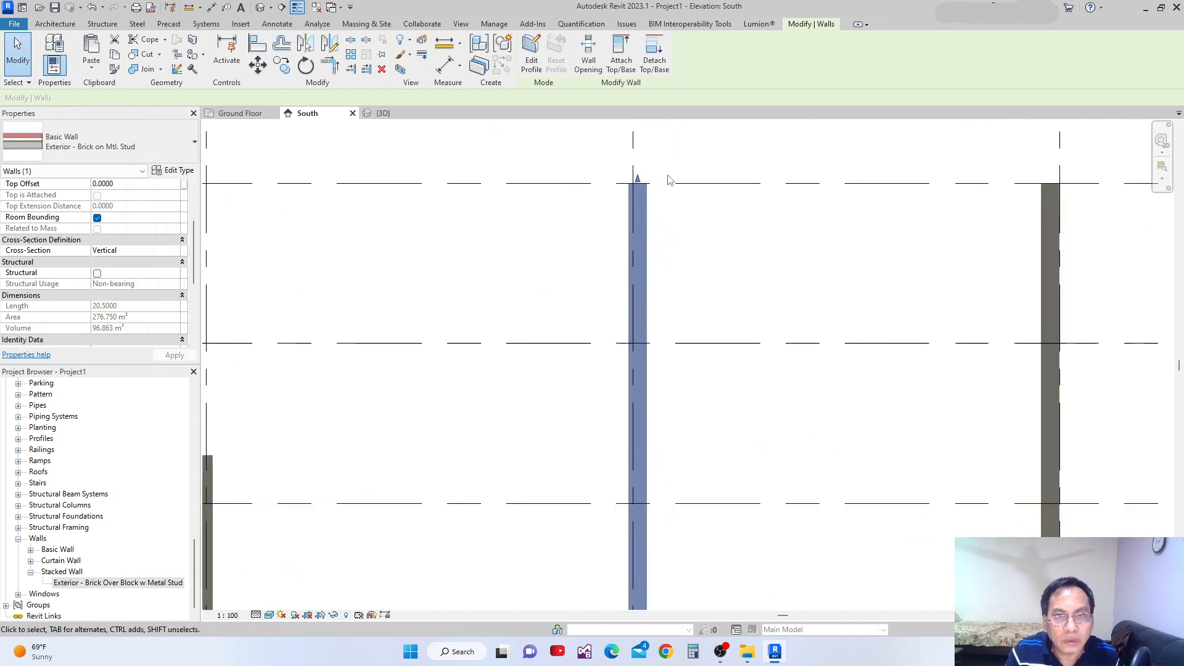
scroll(592, 307, "down", 5)
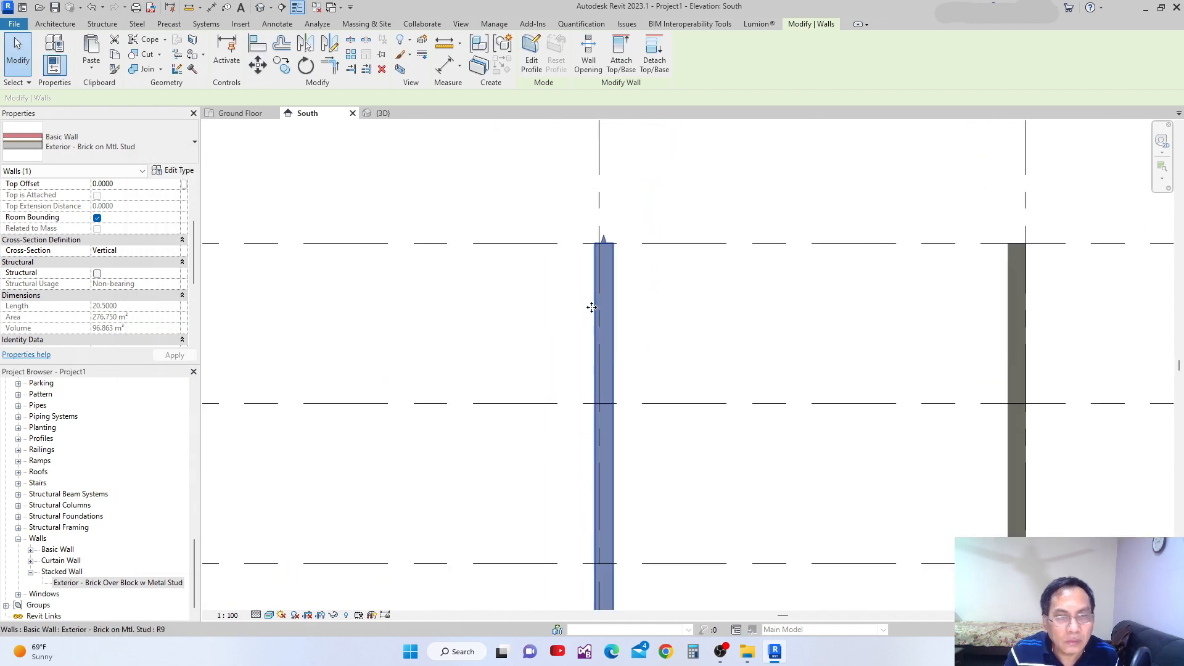
middle_click_drag(623, 312, 673, 355)
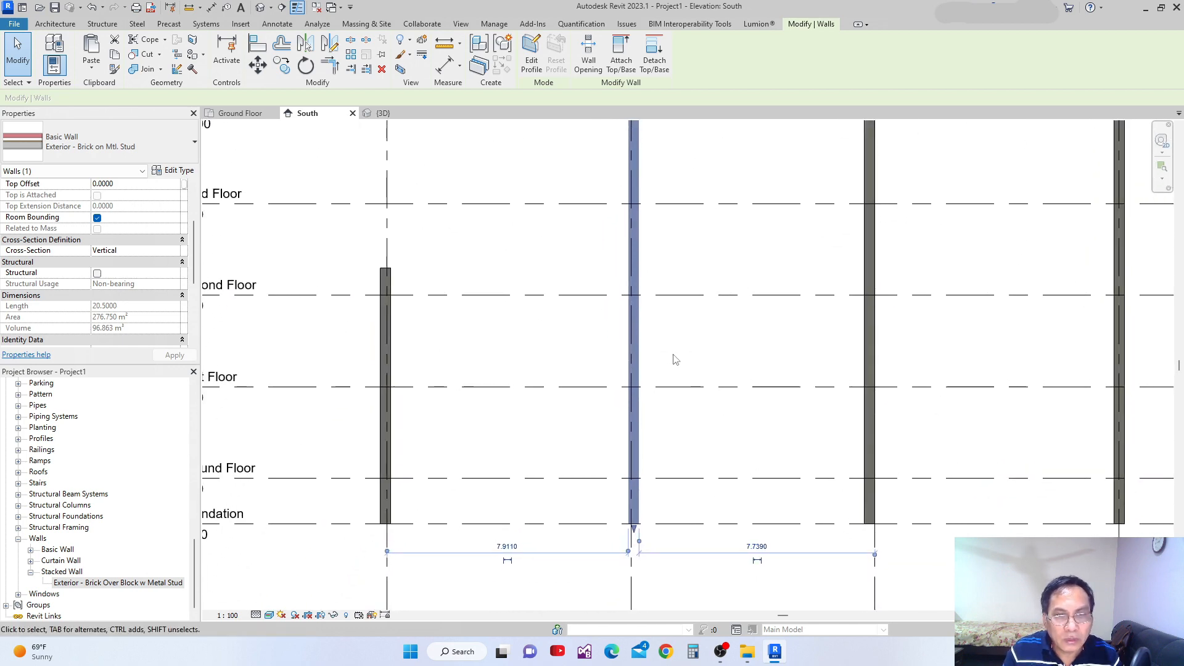
left_click(173, 171)
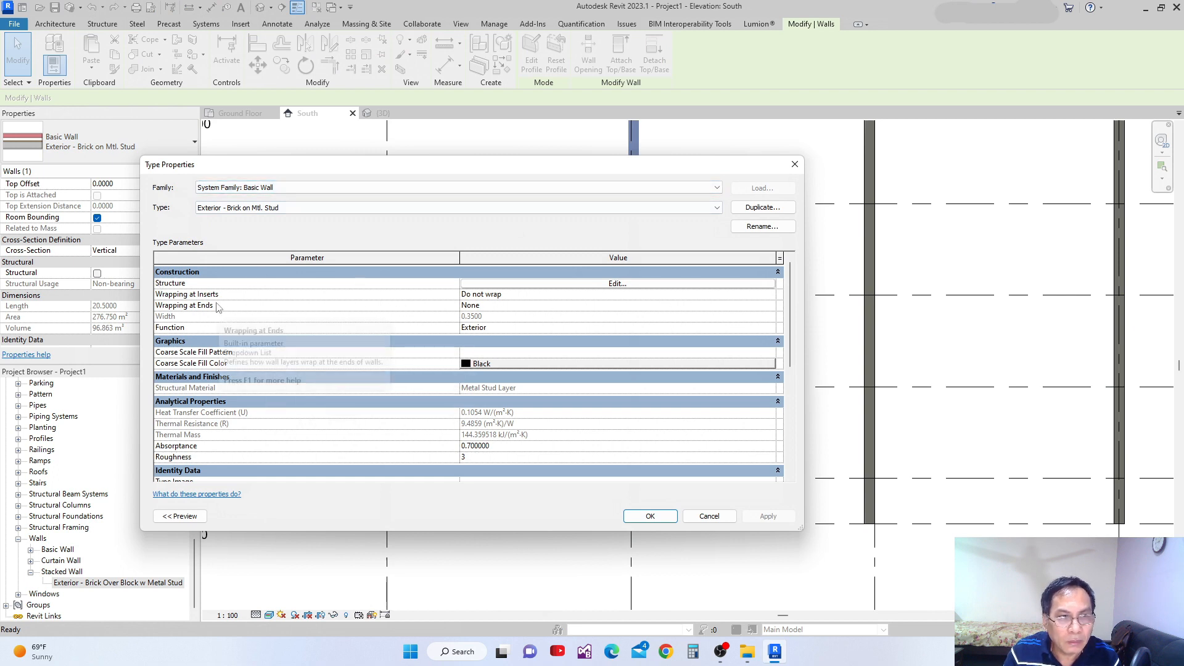
left_click(768, 307)
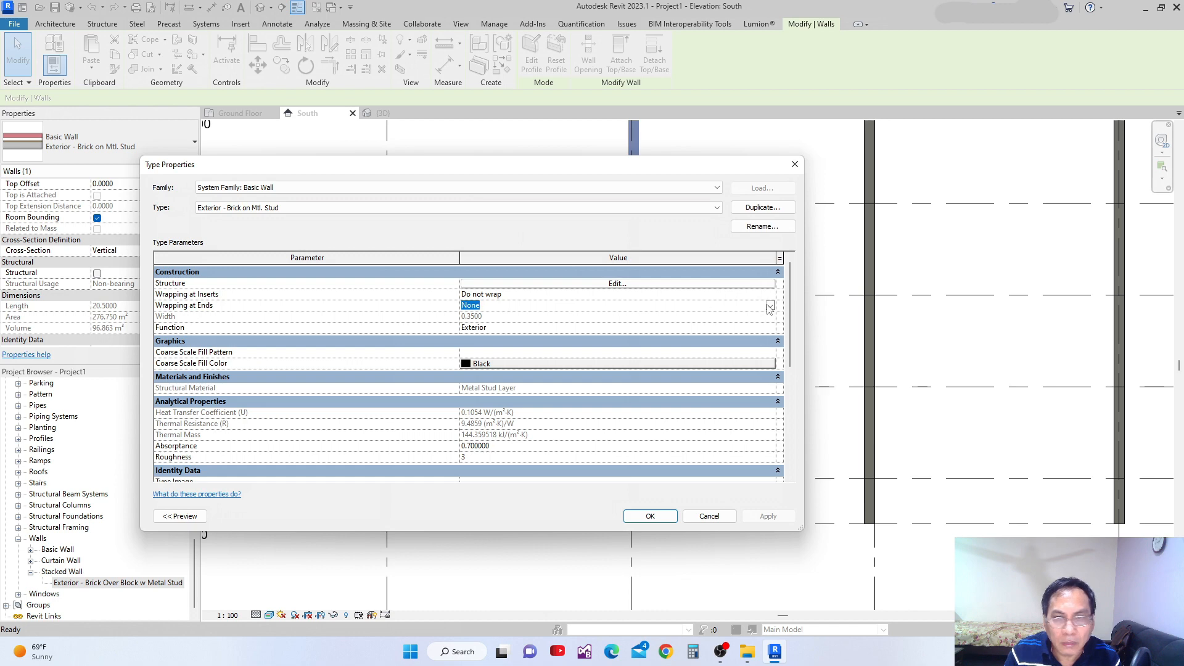
left_click(770, 307)
left_click(464, 326)
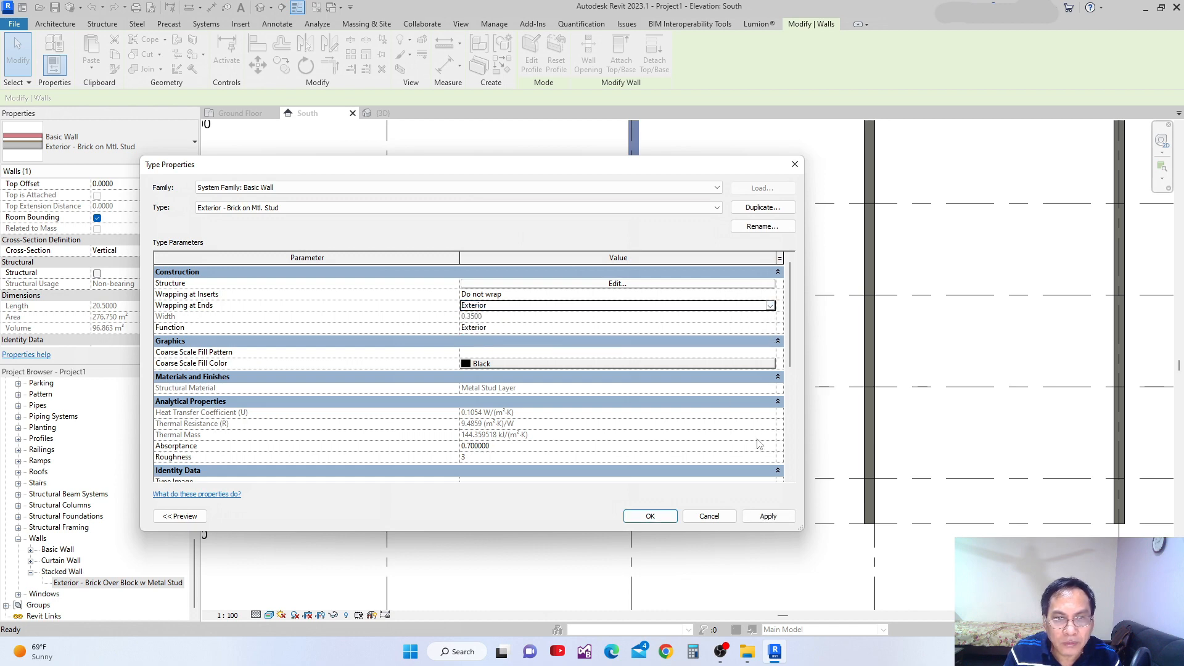
left_click(651, 516)
Deselect the grid 2 wall and examine the finish wrapping its end in the South elevation.
scroll(679, 308, "up", 3)
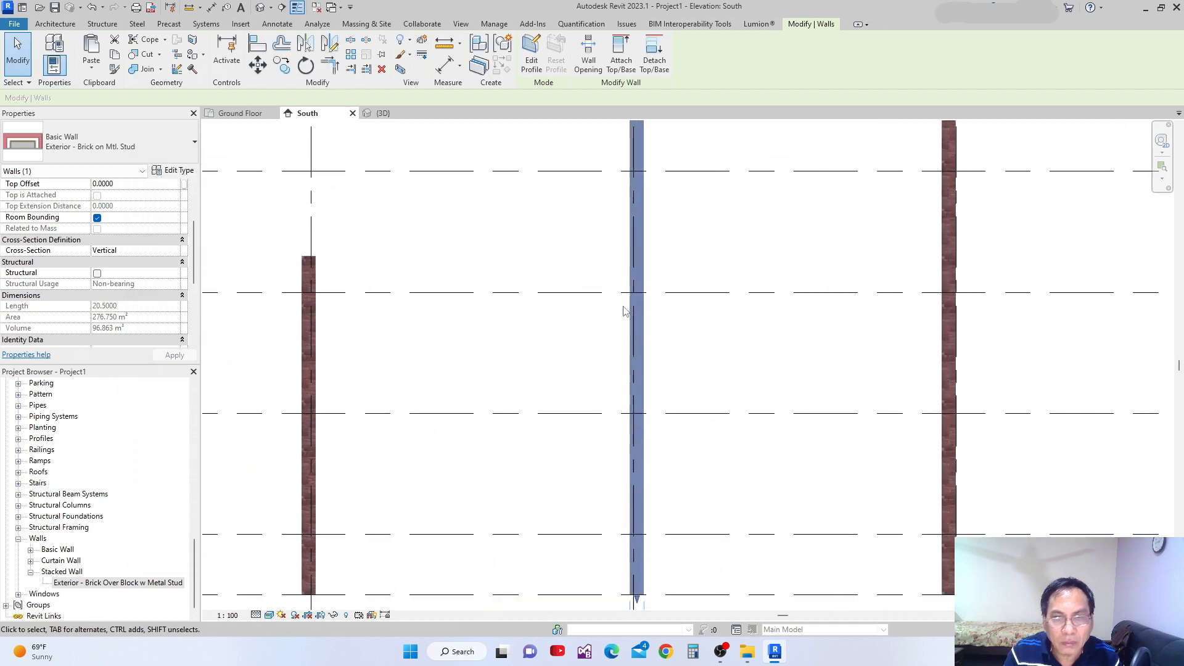
left_click(706, 278)
scroll(591, 168, "up", 4)
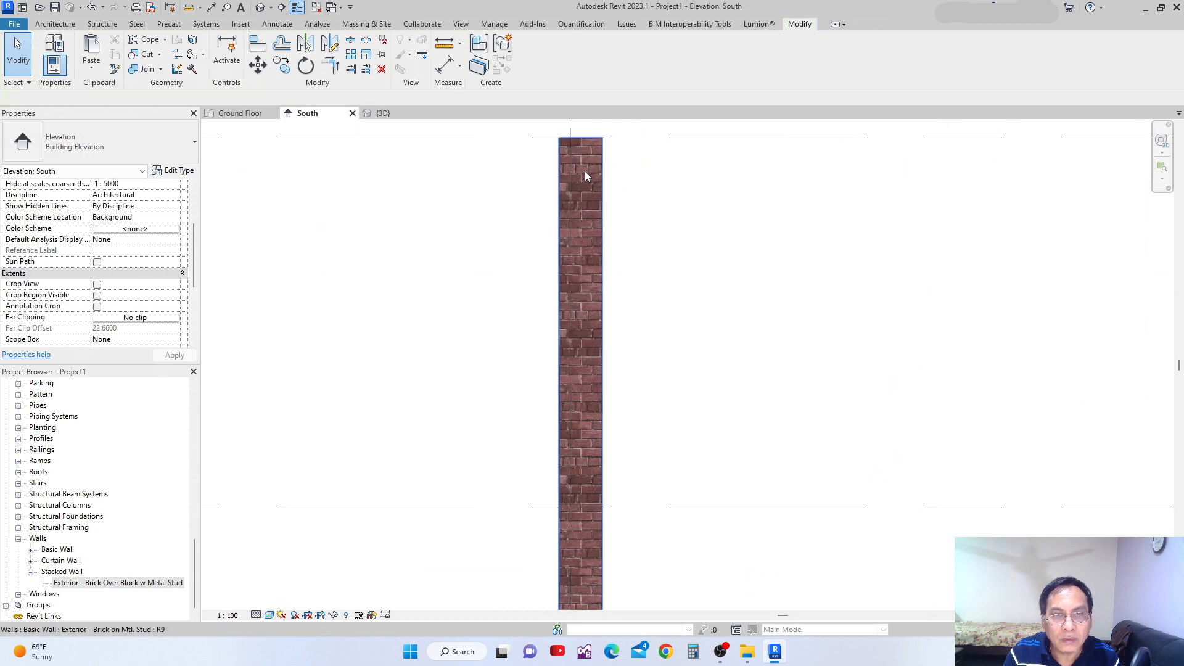
scroll(615, 248, "down", 2)
scroll(615, 248, "down", 4)
scroll(667, 265, "up", 3)
scroll(609, 202, "up", 3)
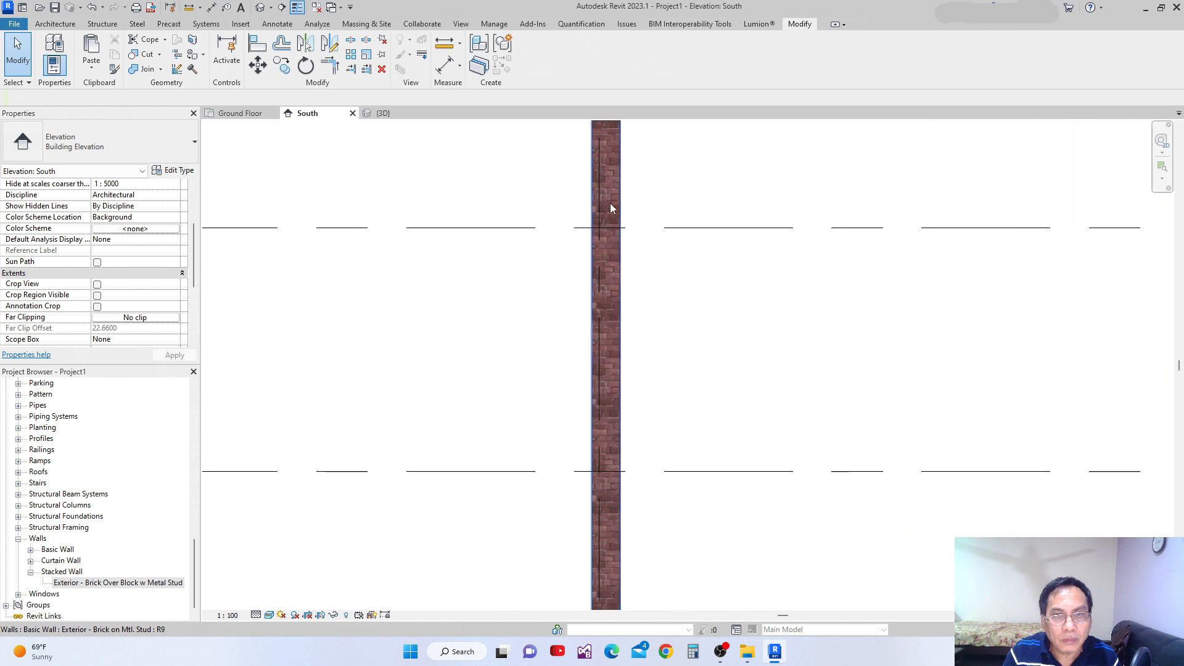
scroll(607, 223, "down", 1)
scroll(608, 222, "down", 2)
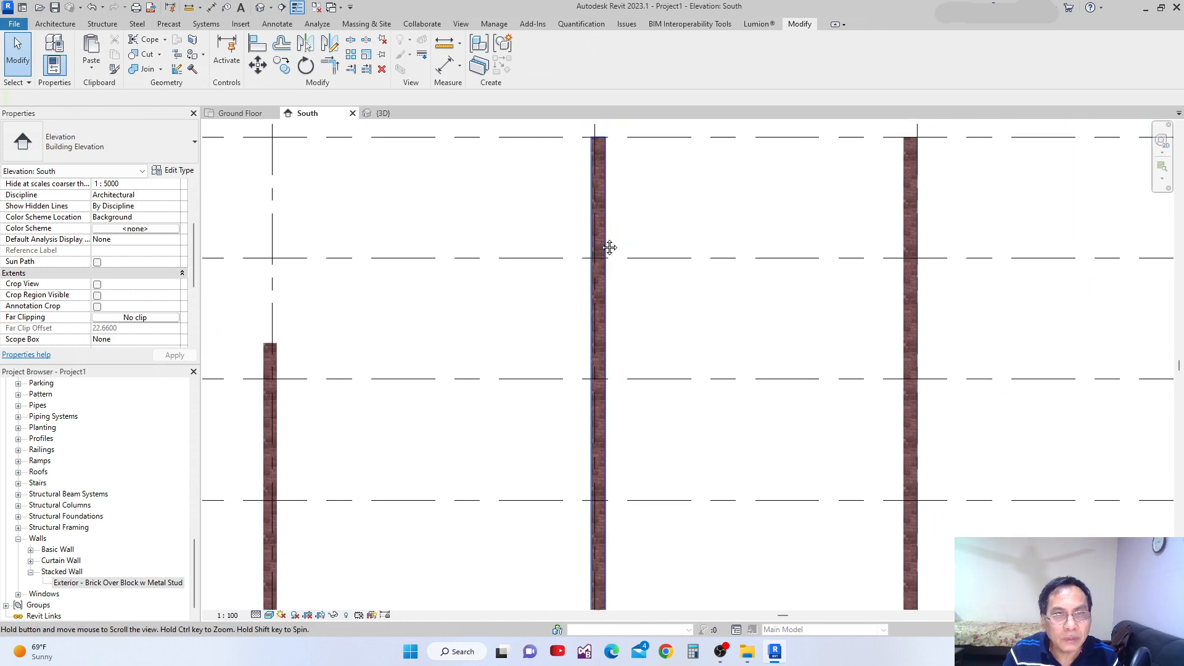
scroll(620, 195, "up", 2)
scroll(589, 169, "up", 1)
scroll(560, 216, "up", 1)
scroll(560, 216, "down", 1)
Switch to the 3D view and examine the end faces and both sides of the walls.
left_click(380, 114)
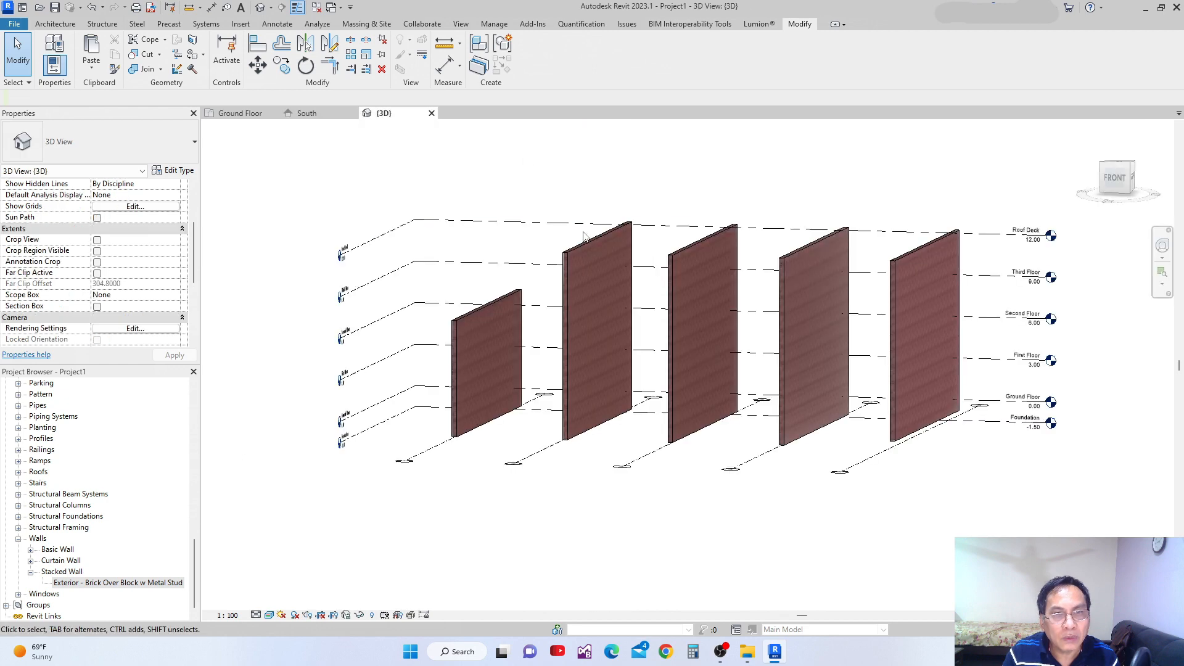
scroll(584, 236, "up", 4)
middle_click_drag(597, 334, 583, 333)
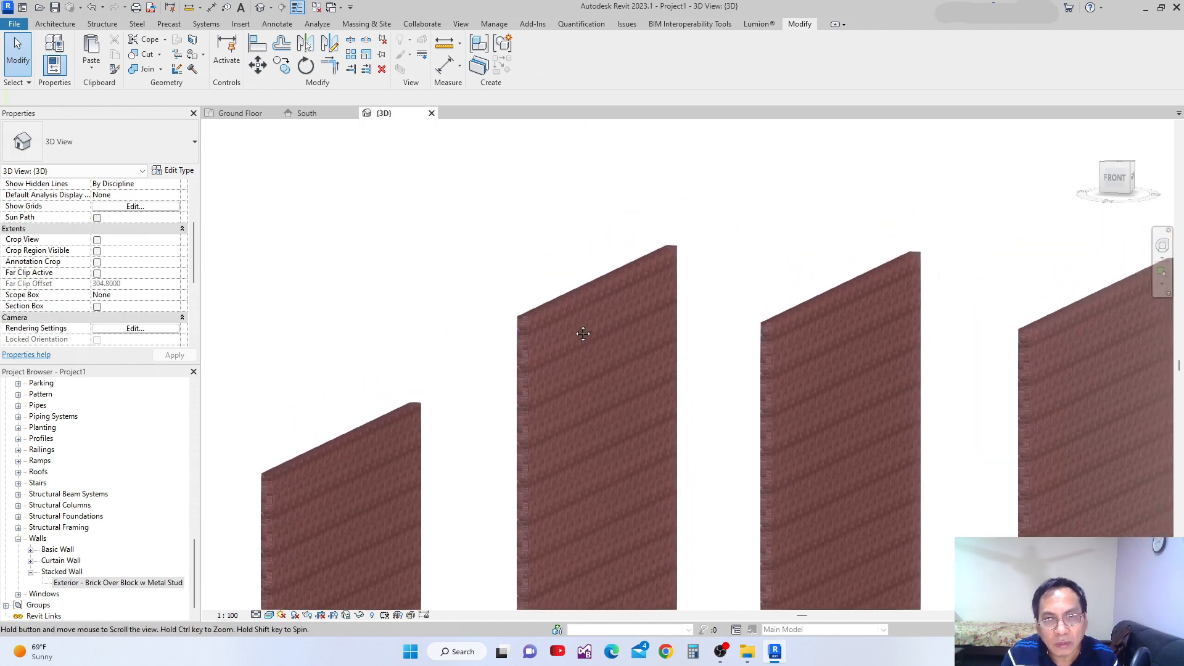
scroll(616, 276, "up", 5)
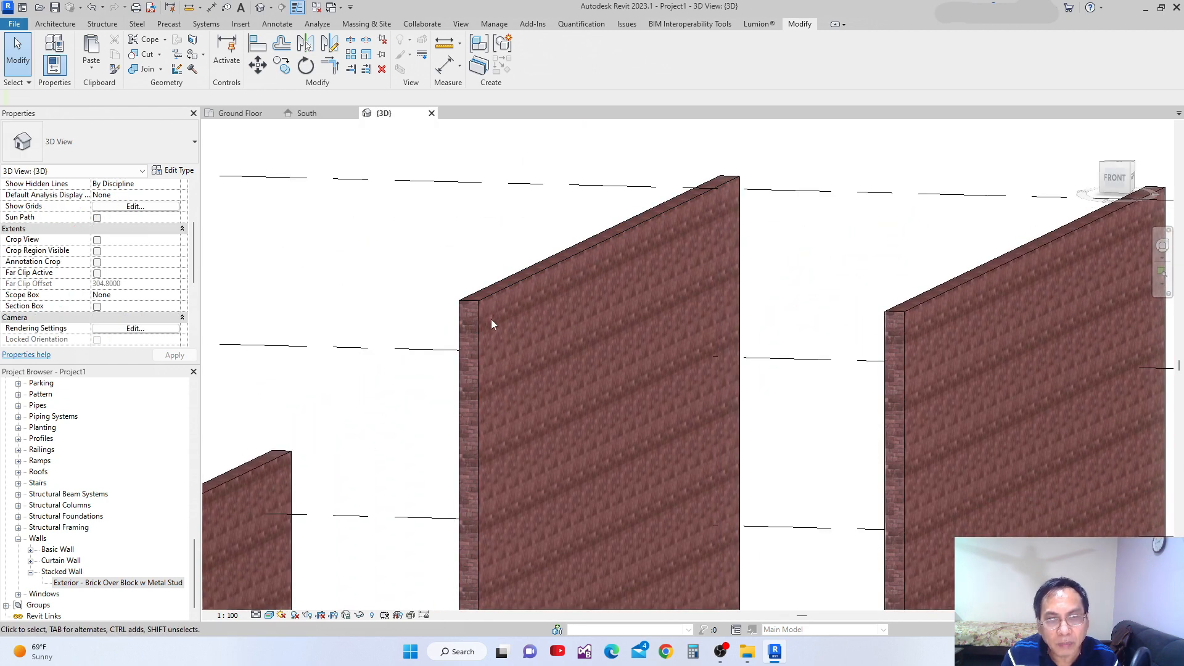
middle_click_drag(491, 319, 502, 249)
scroll(535, 468, "down", 4)
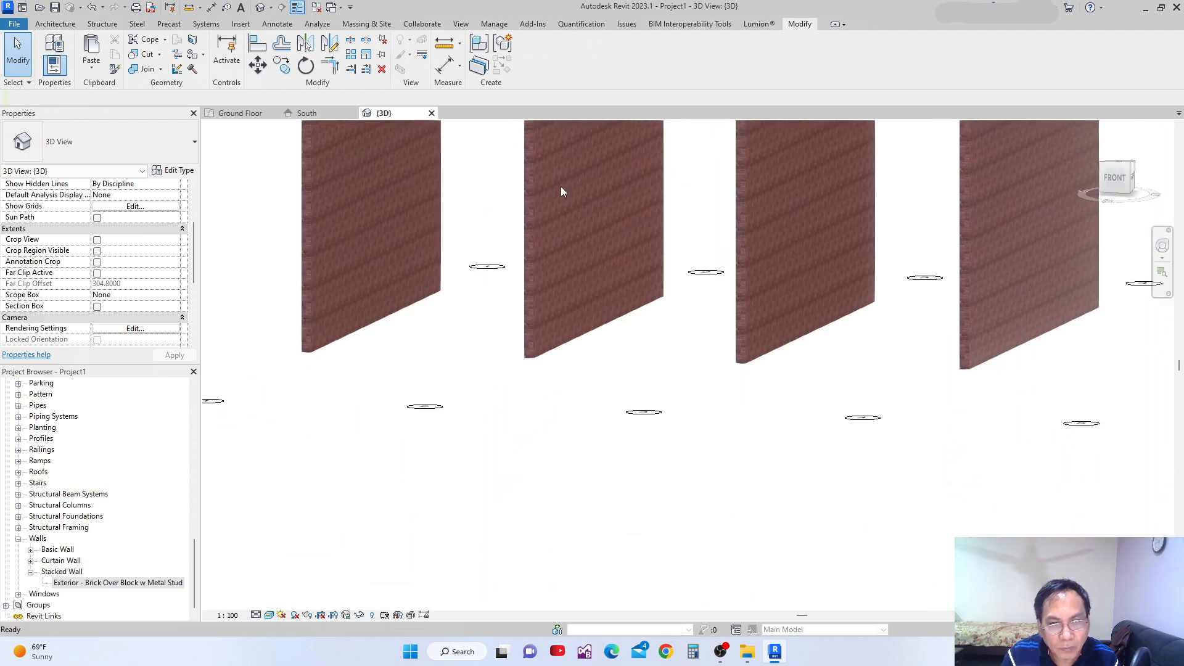
scroll(531, 317, "up", 3)
middle_click_drag(522, 355, 902, 387, "shift")
scroll(609, 285, "down", 3)
middle_click_drag(550, 323, 734, 341, "shift")
middle_click_drag(733, 341, 475, 318)
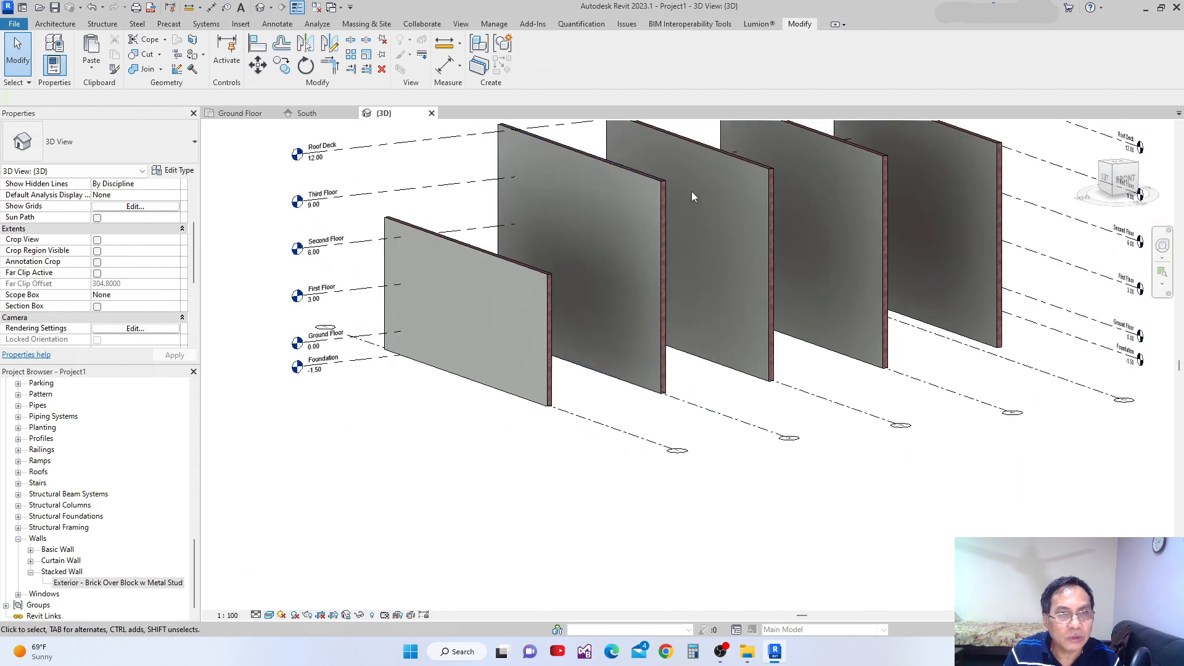
Set Wrapping at Ends to Interior for the grid 2 wall's type and inspect the wall ends in 3D.
scroll(692, 199, "up", 2)
left_click(649, 206)
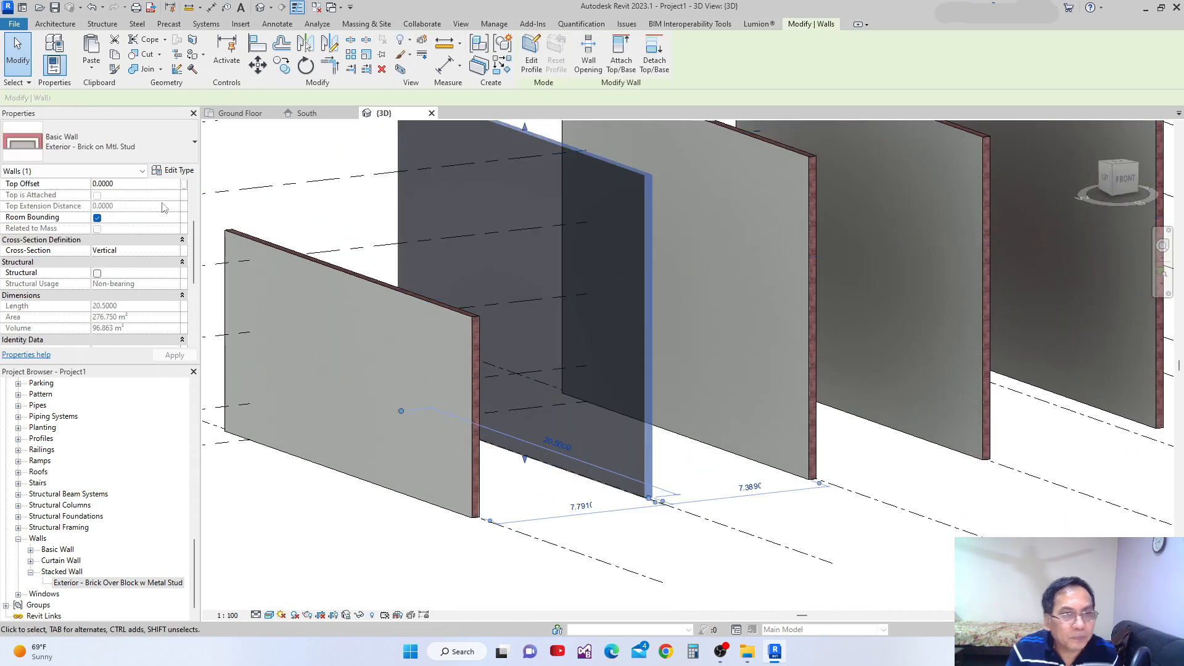
left_click(168, 170)
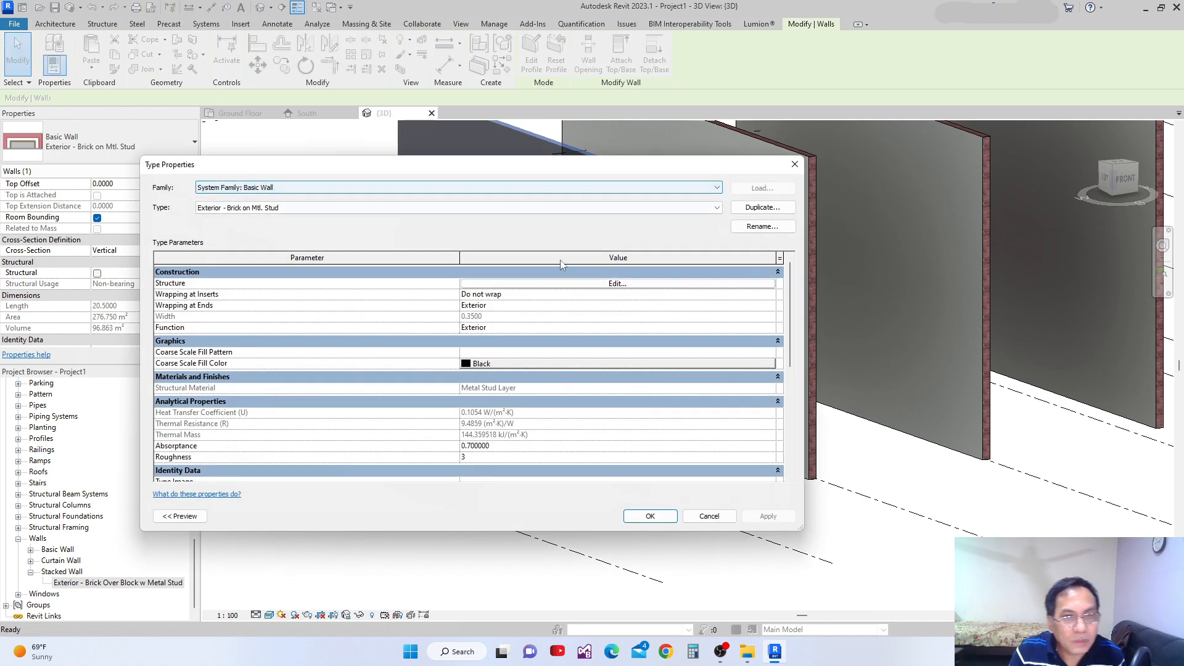
left_click(771, 306)
left_click(492, 334)
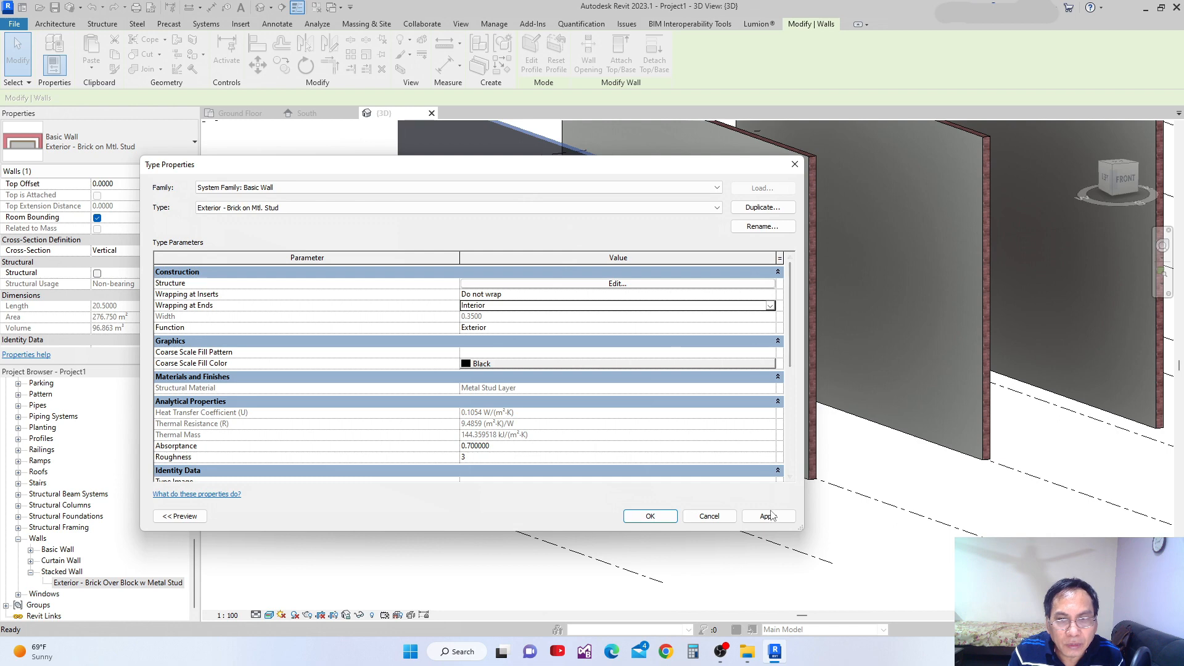
left_click(649, 517)
middle_click_drag(851, 476, 506, 277)
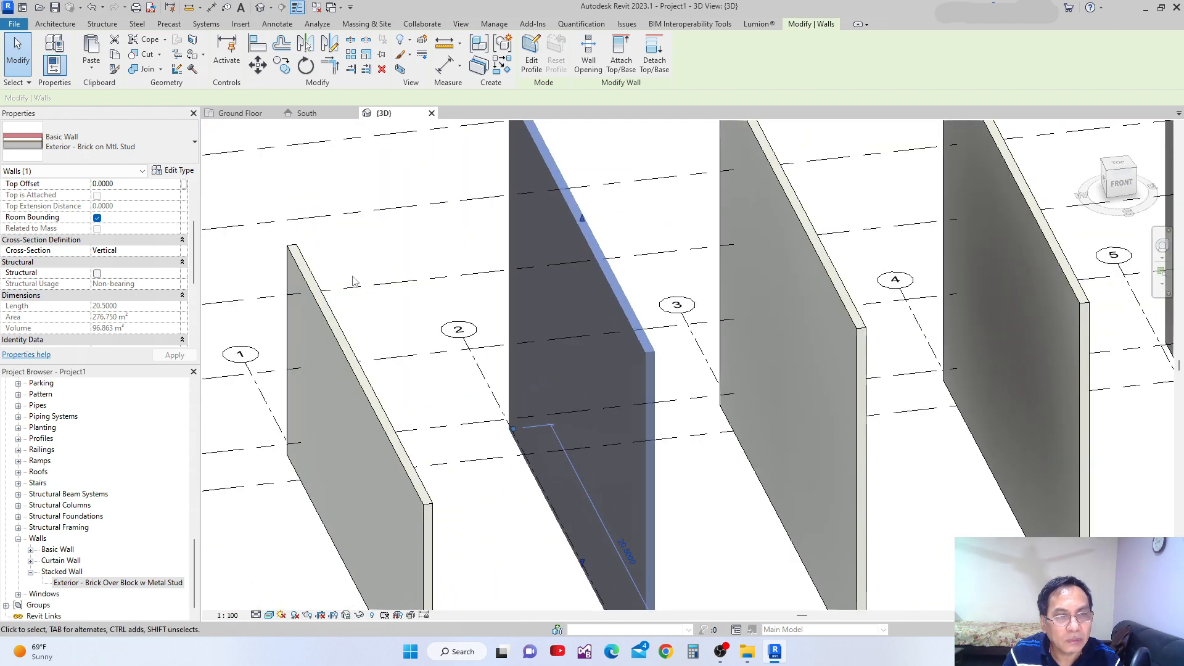